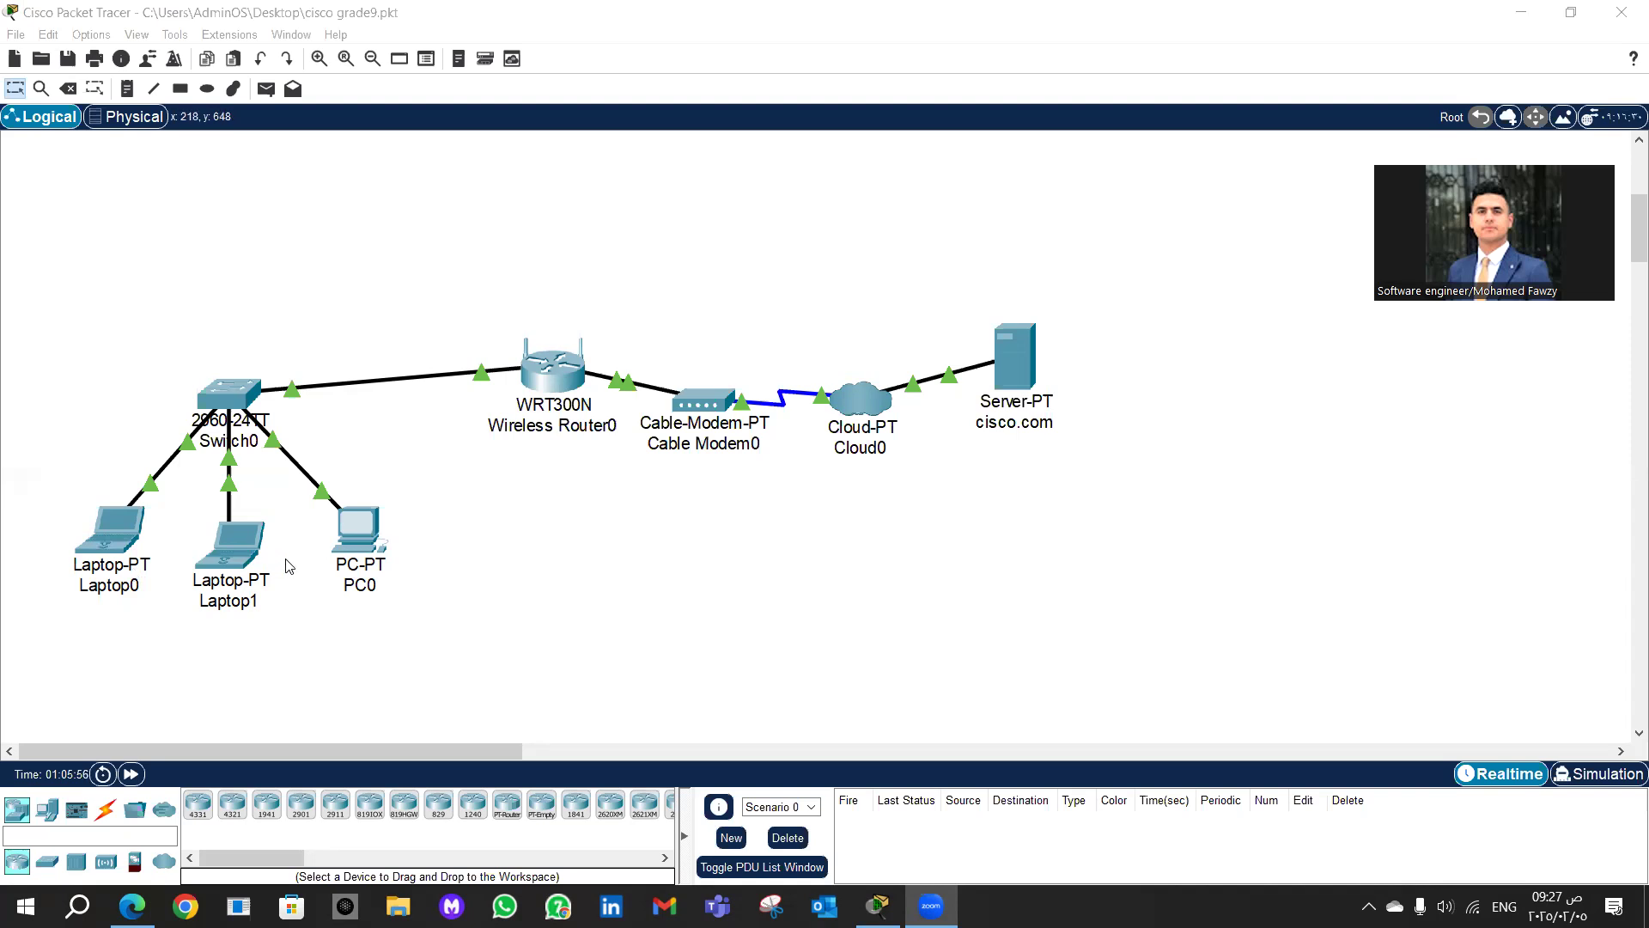
left_click(225, 549)
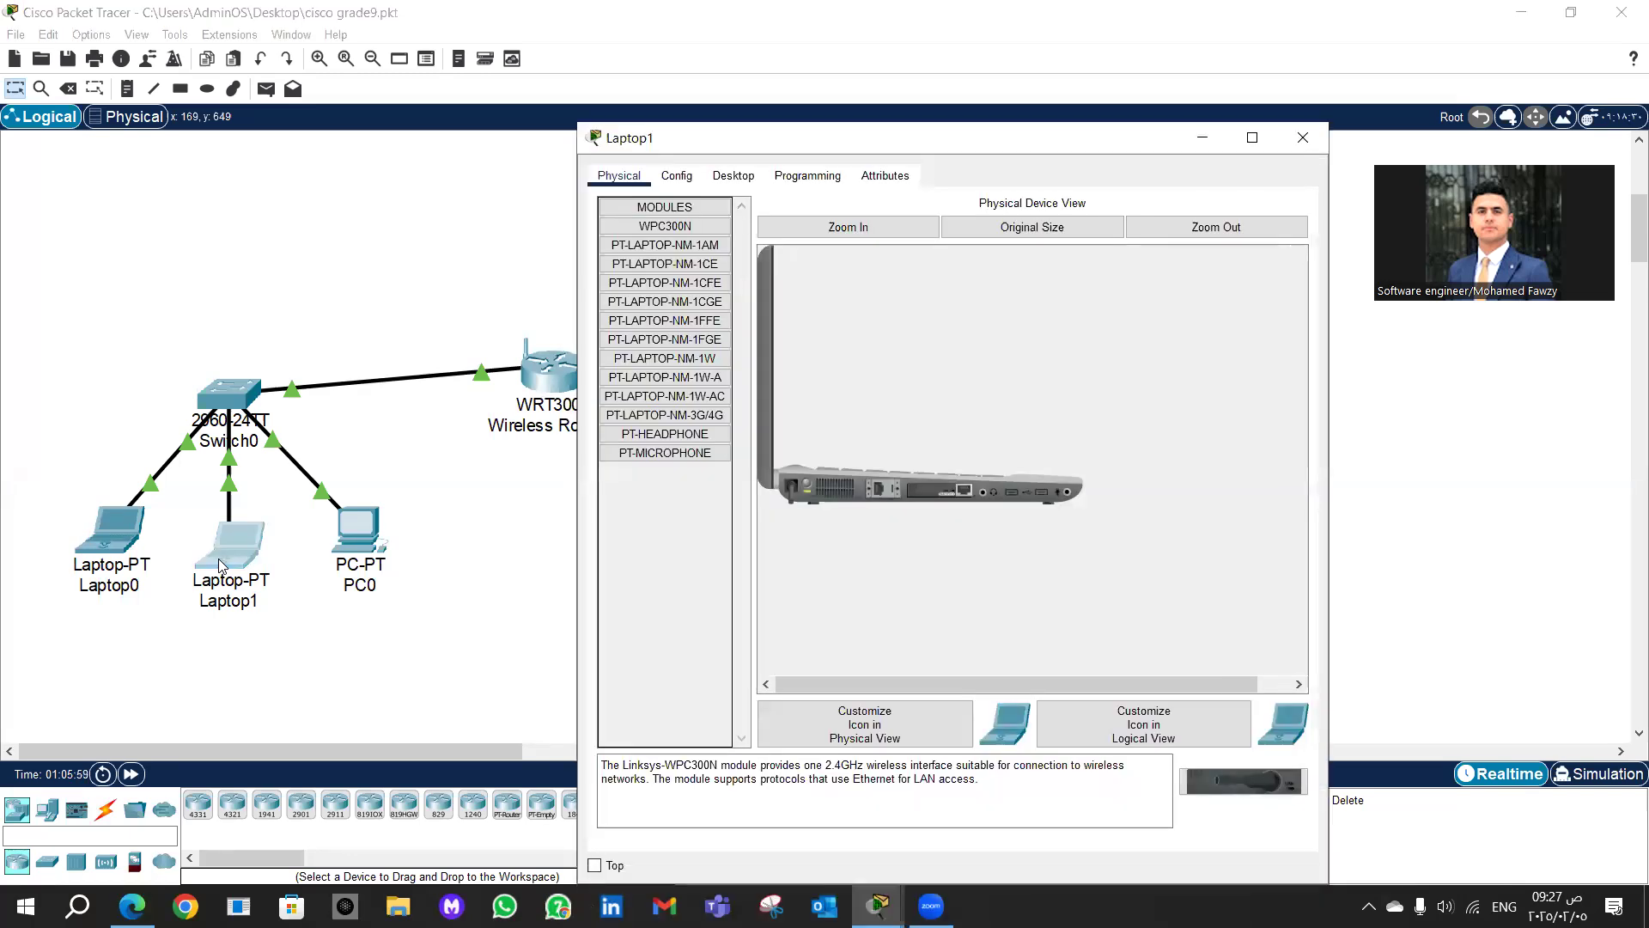
left_click(735, 178)
left_click(1243, 286)
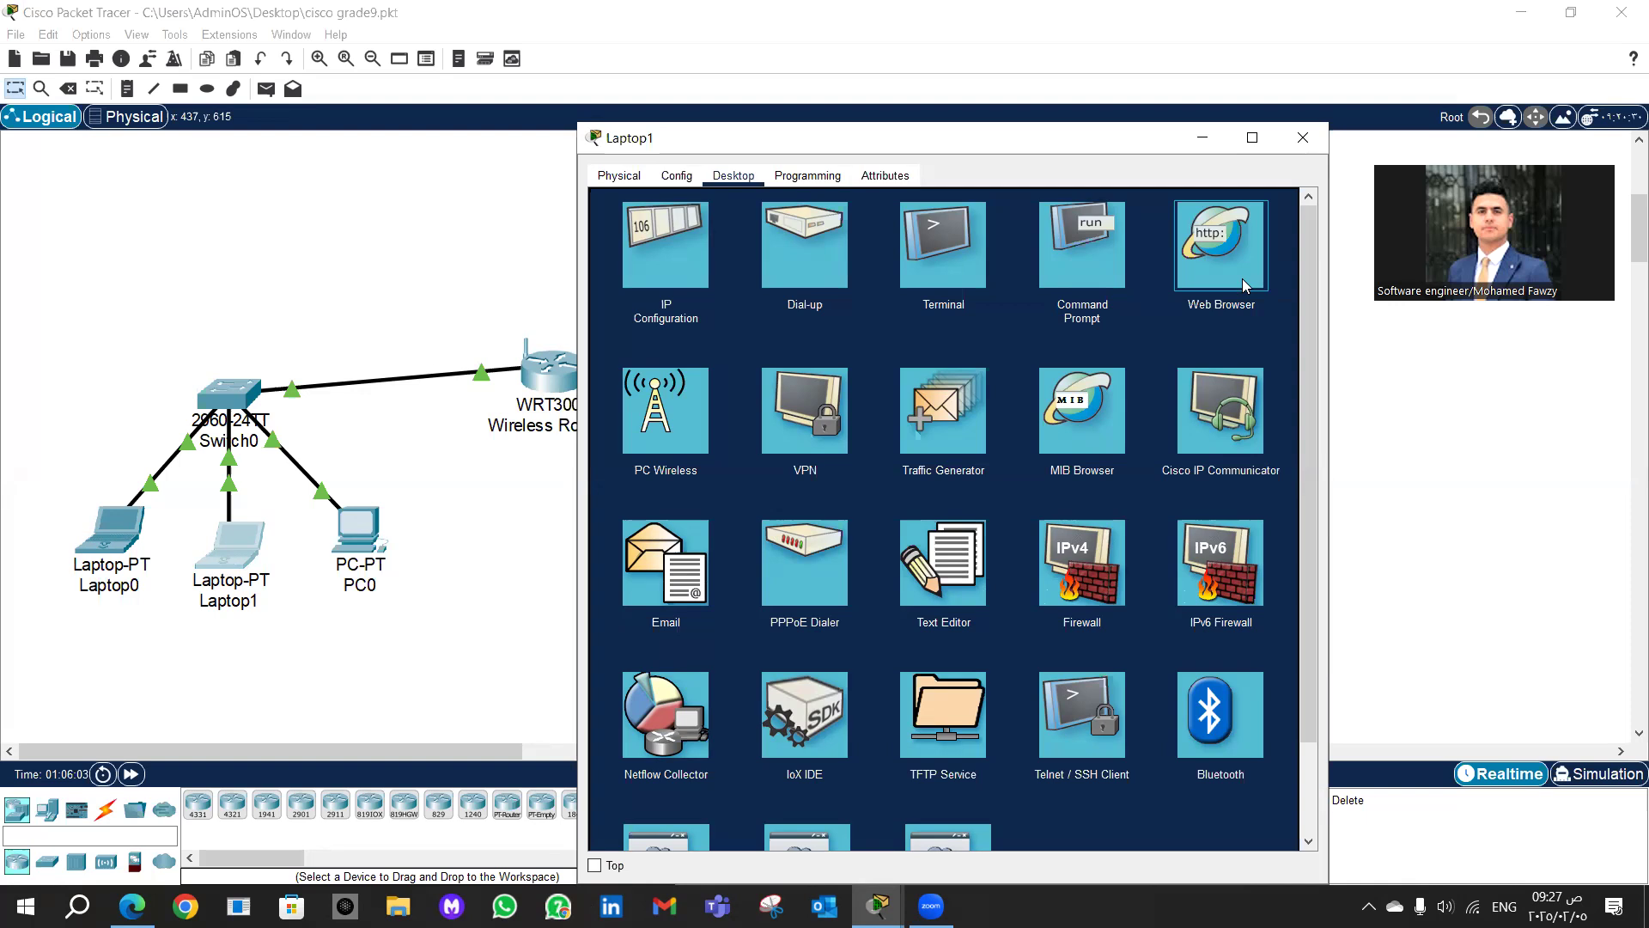
left_click(1242, 278)
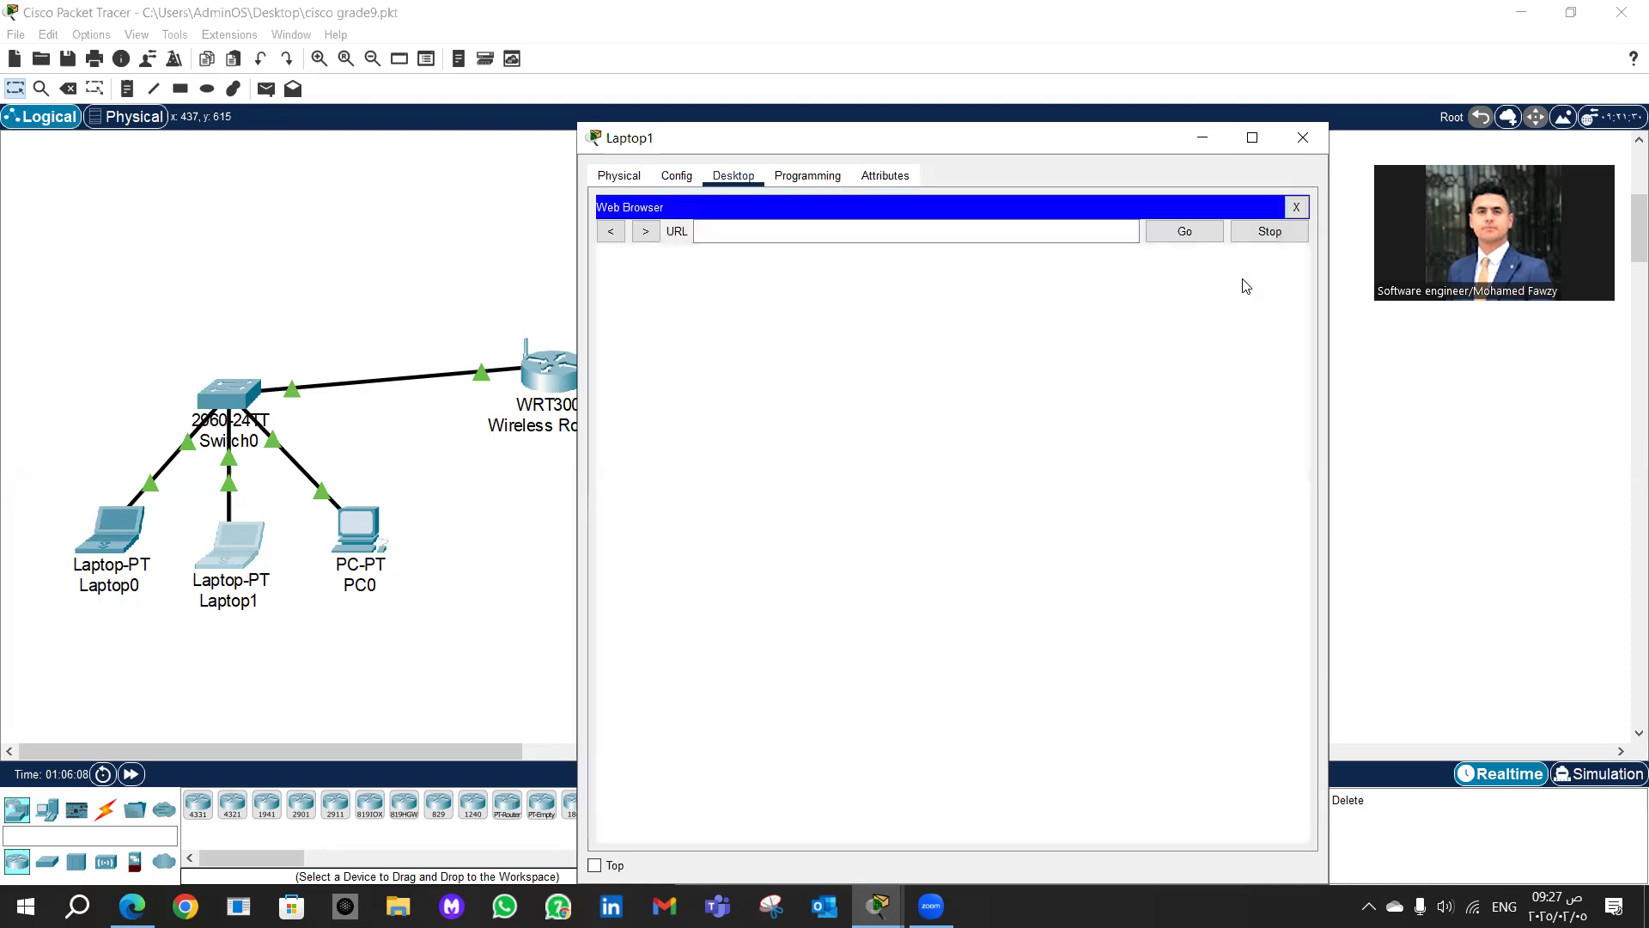
type("hh")
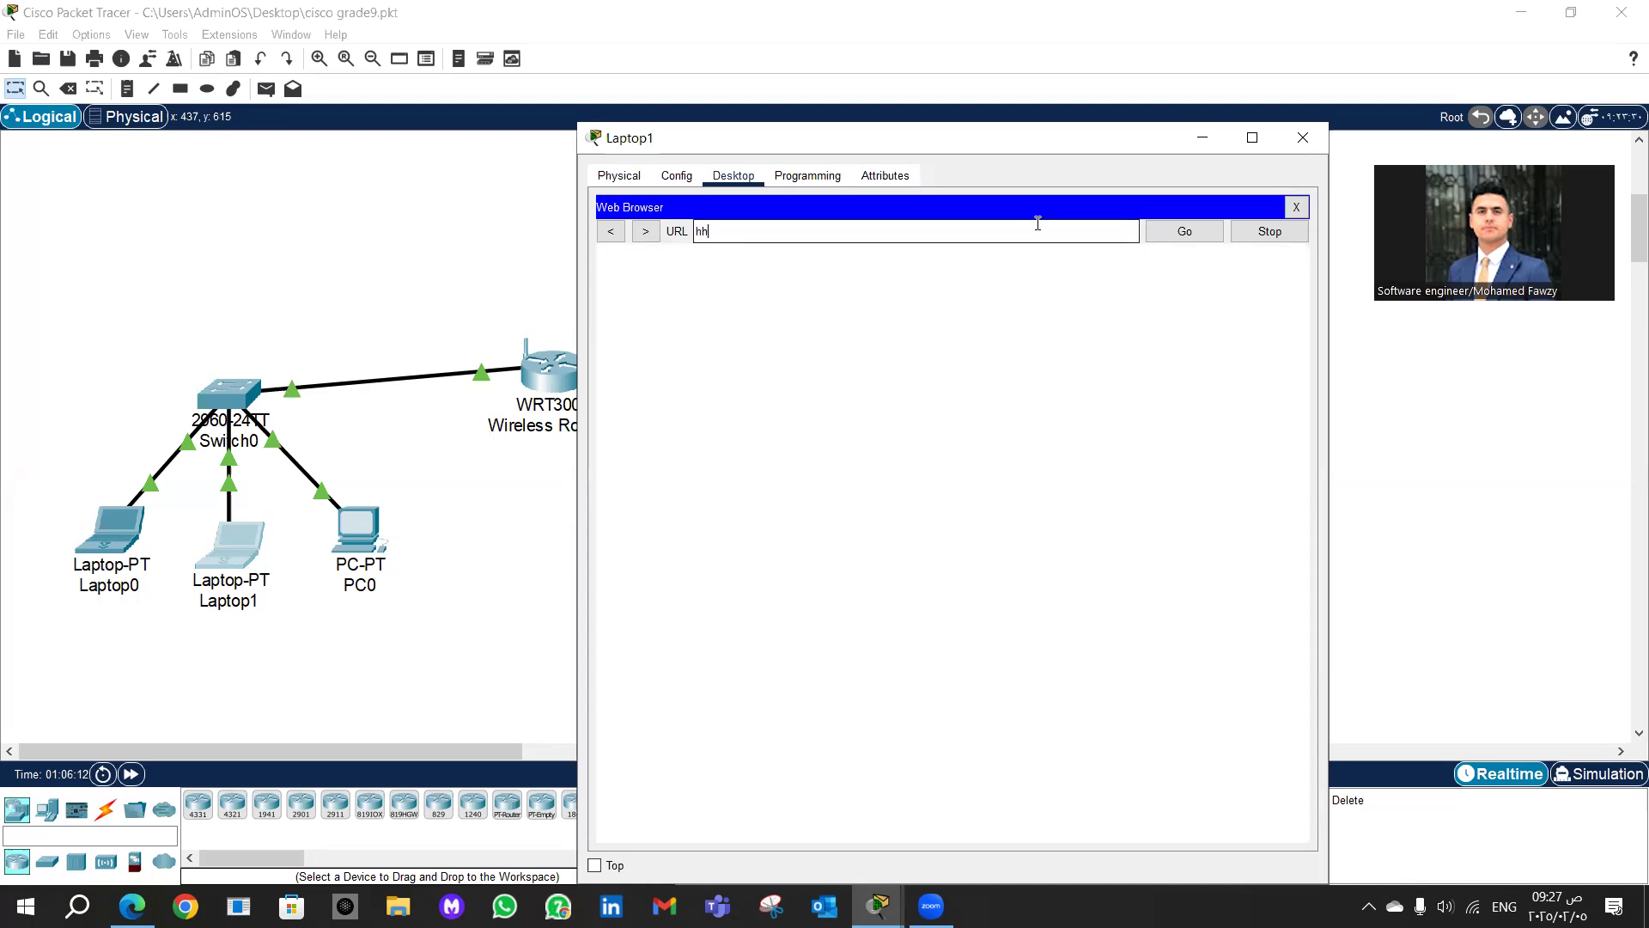
key("BackSpace")
type("ttp")
type("://cisco.com")
left_click(1205, 239)
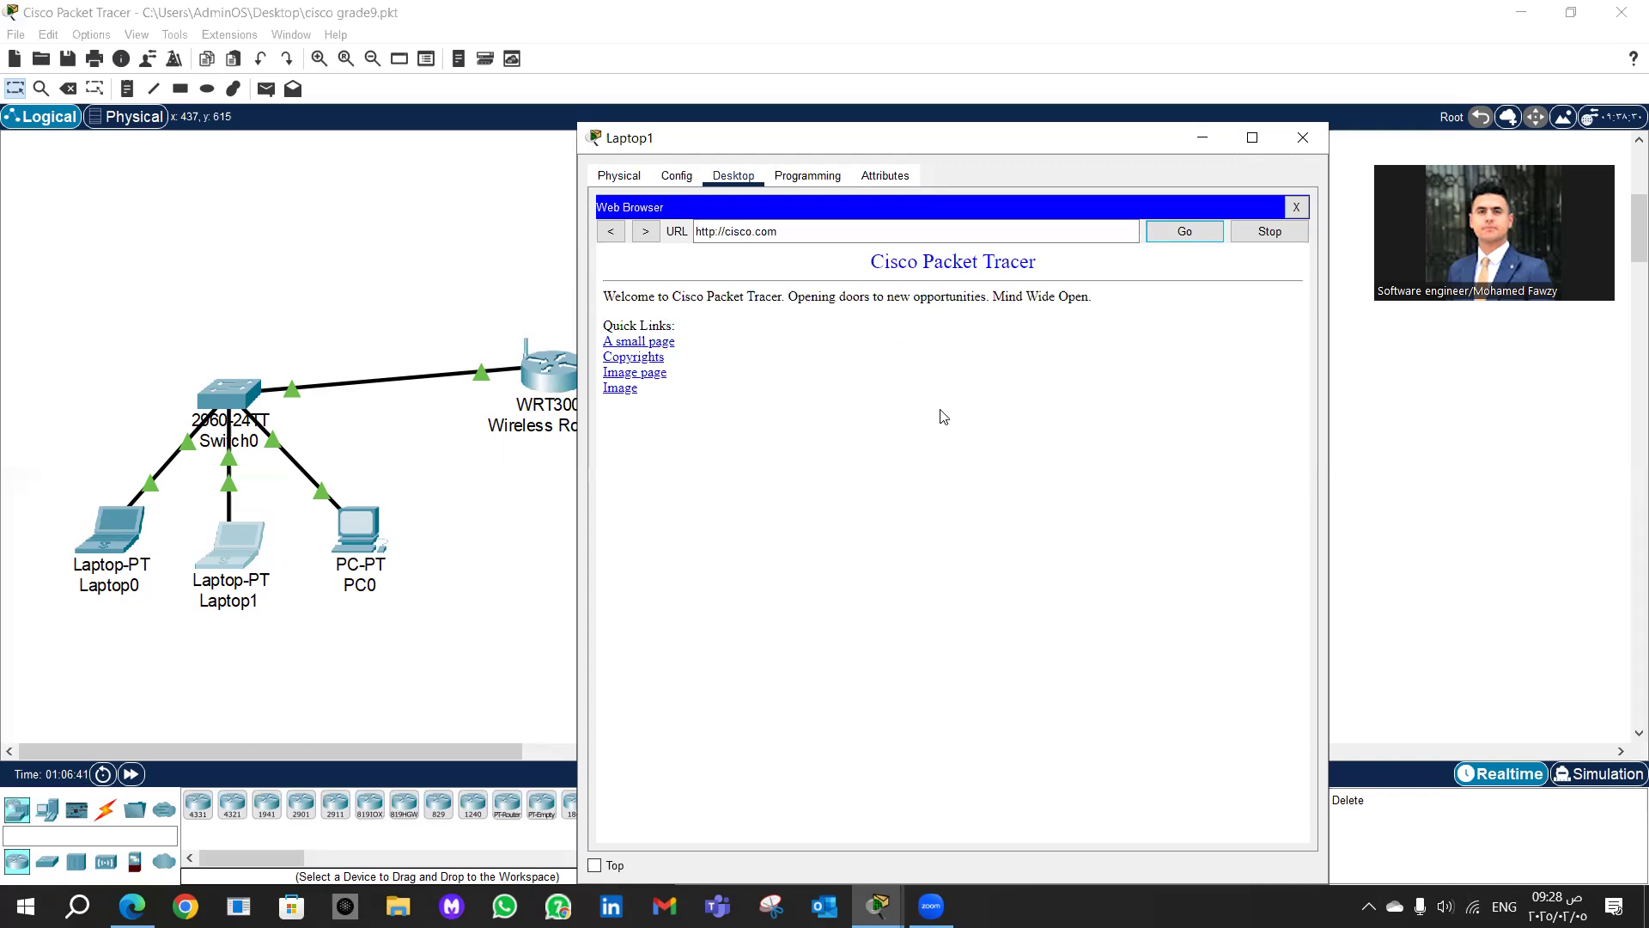
Step: Visit the Image page link on the site, return to the index page, and close the Laptop1 window
left_click(627, 376)
left_click(615, 448)
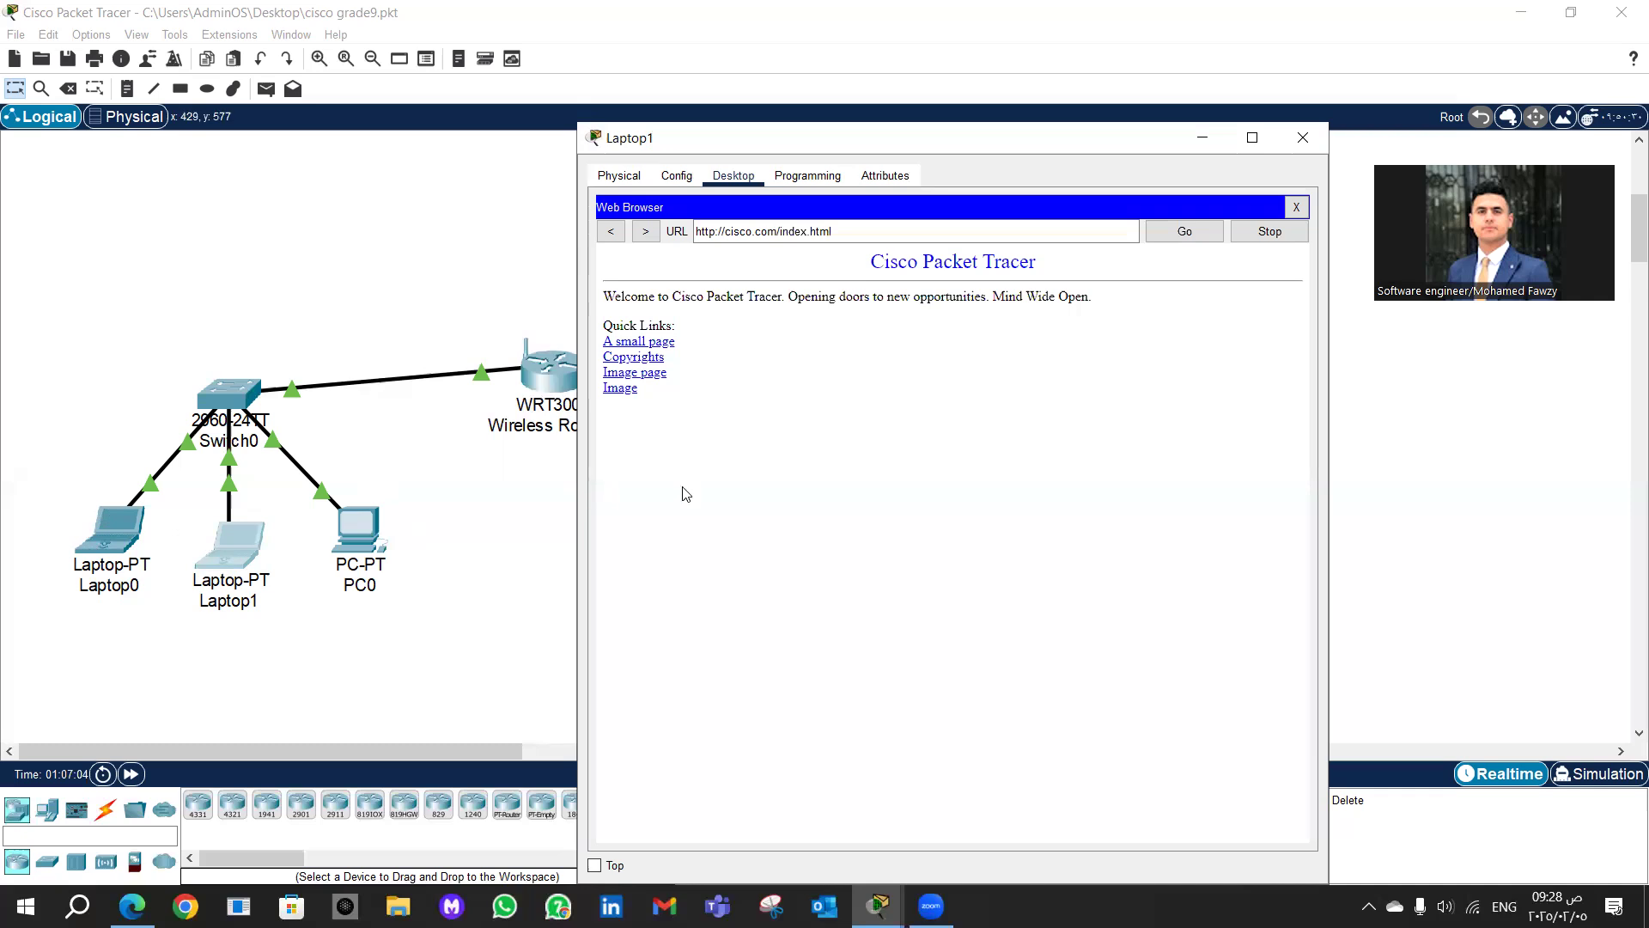
left_click(1301, 140)
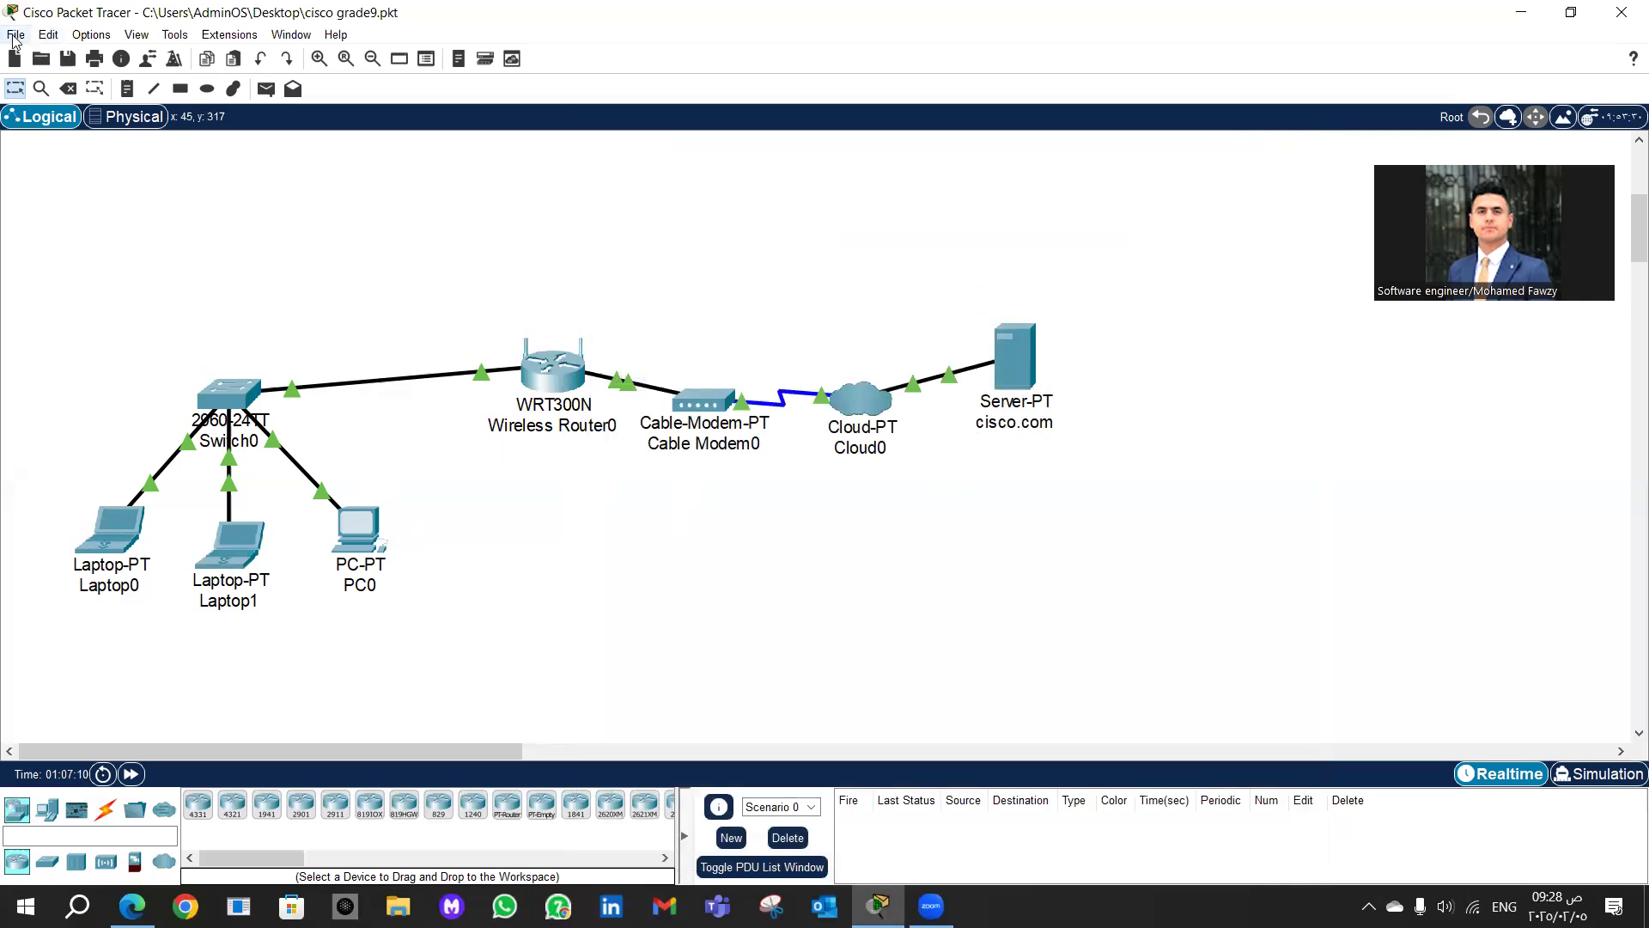
Step: Start a new blank network, saving the existing one
left_click(15, 34)
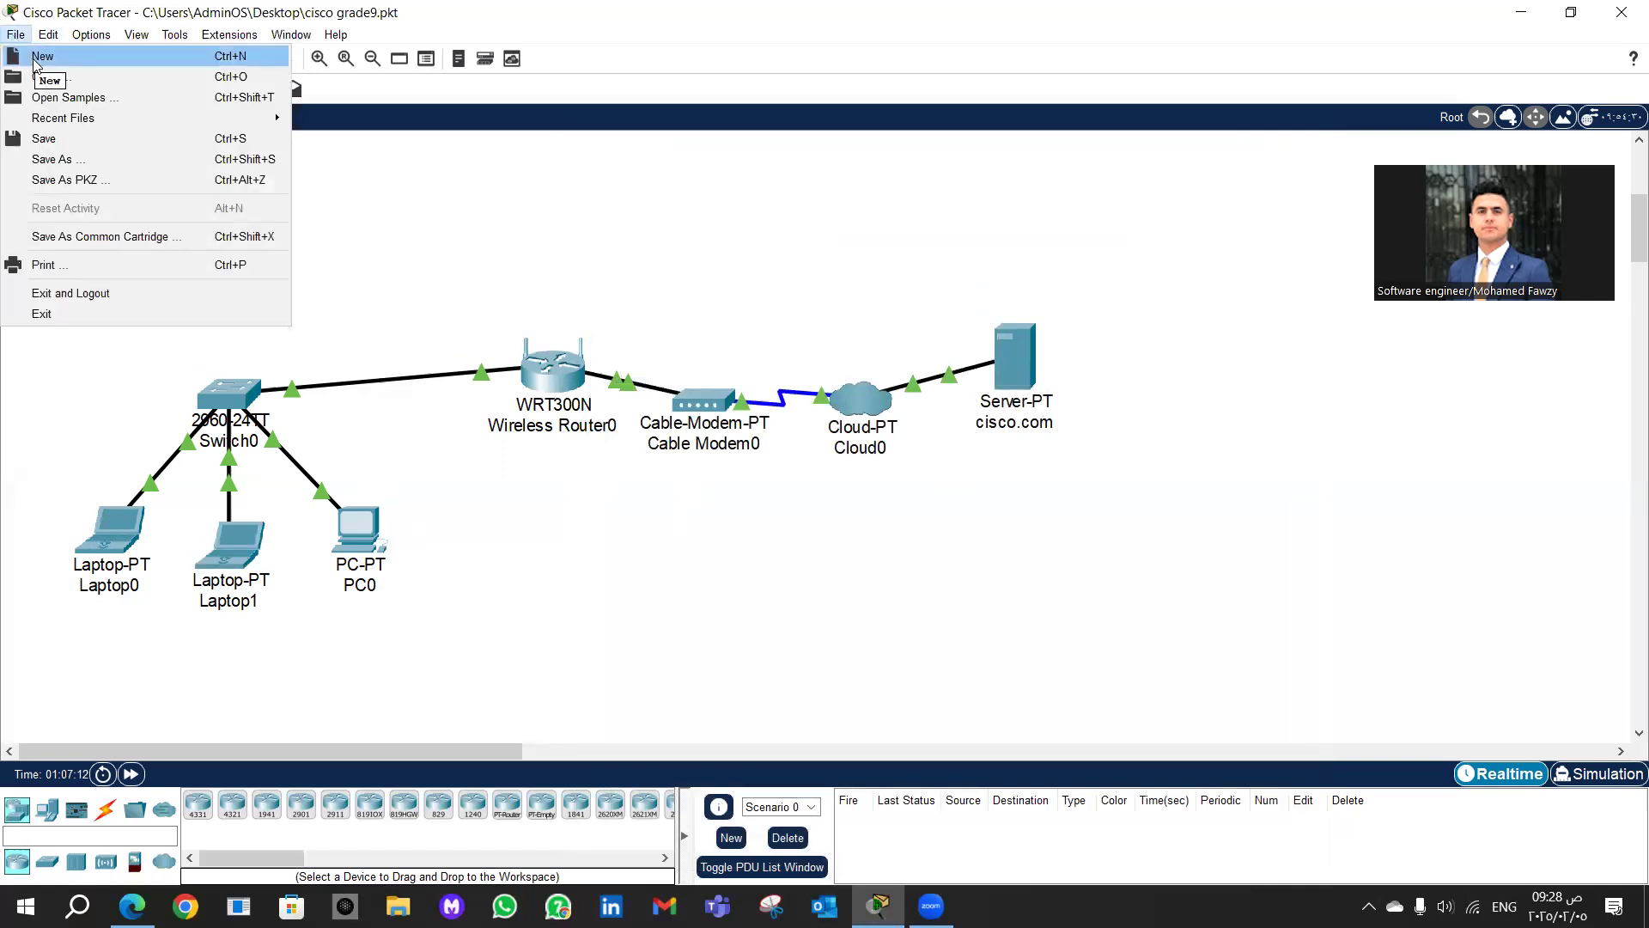
left_click(39, 57)
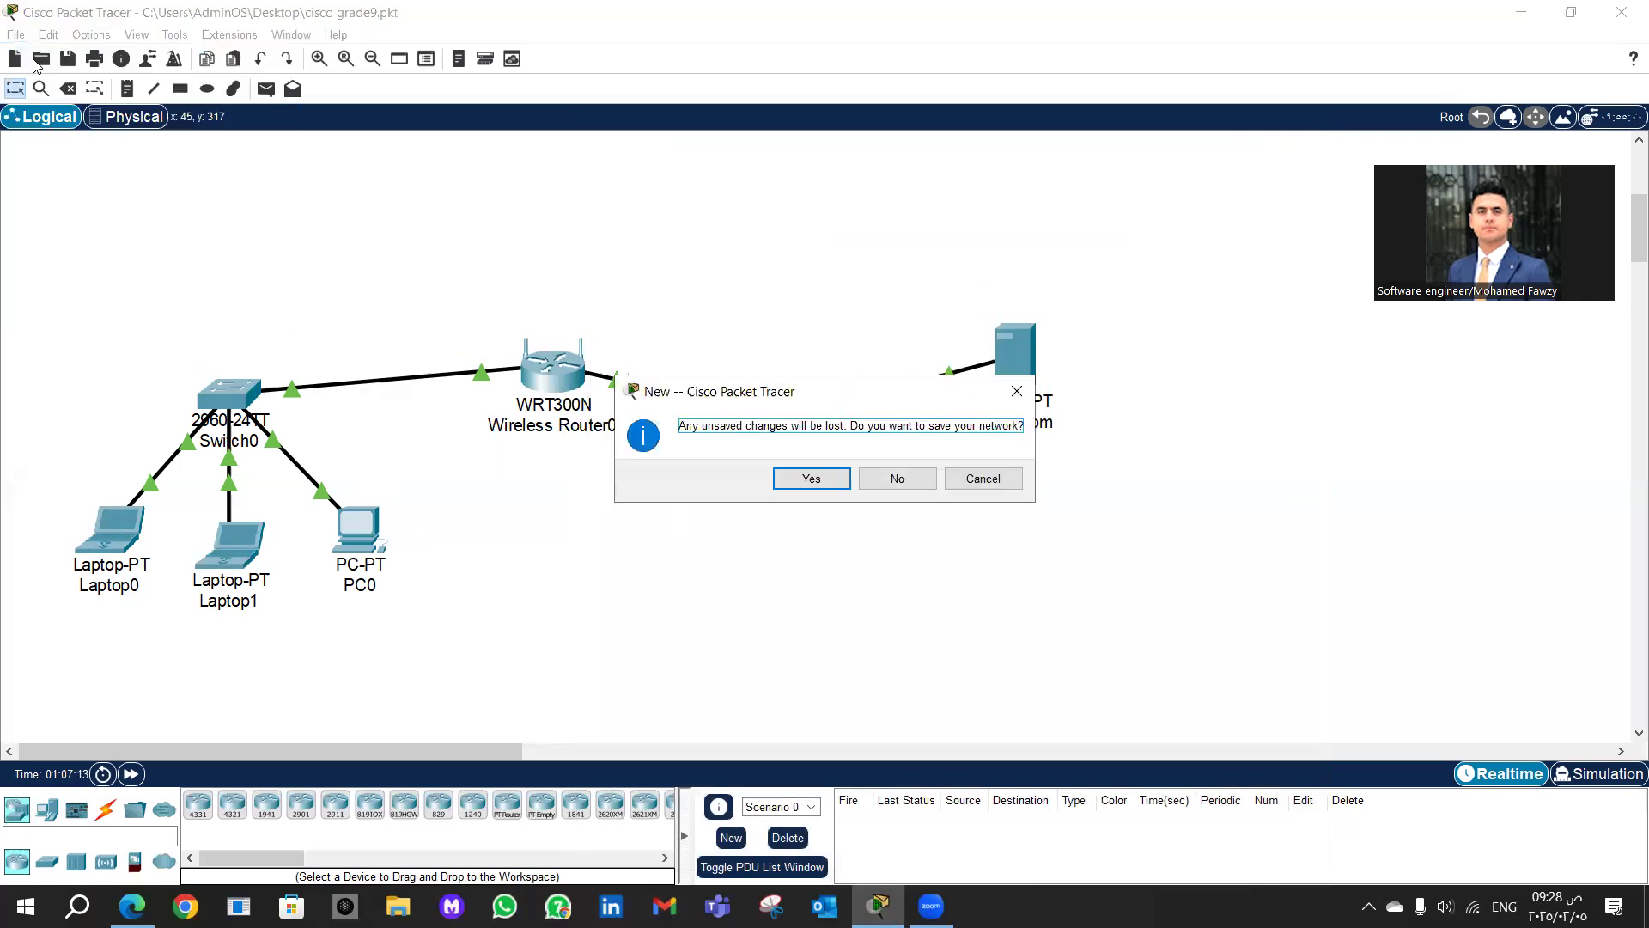
left_click(817, 479)
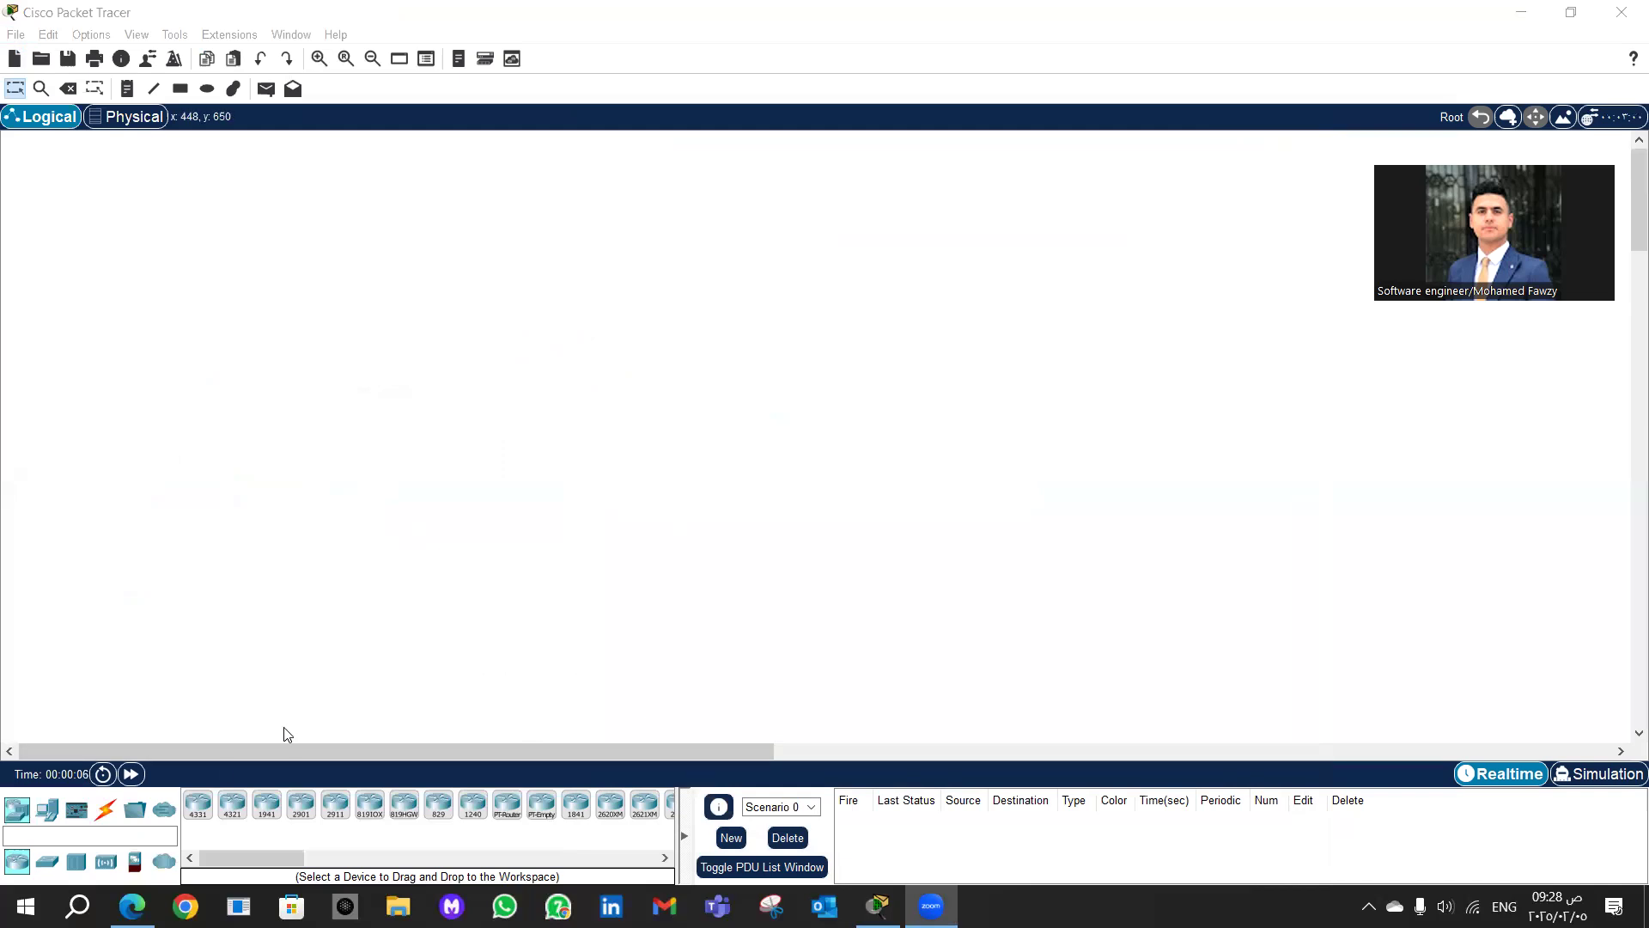
Step: Switch to cisco lab.pdf in Microsoft Edge and review the network device descriptions and the cabling instructions with their port diagrams
mouse_move(133, 906)
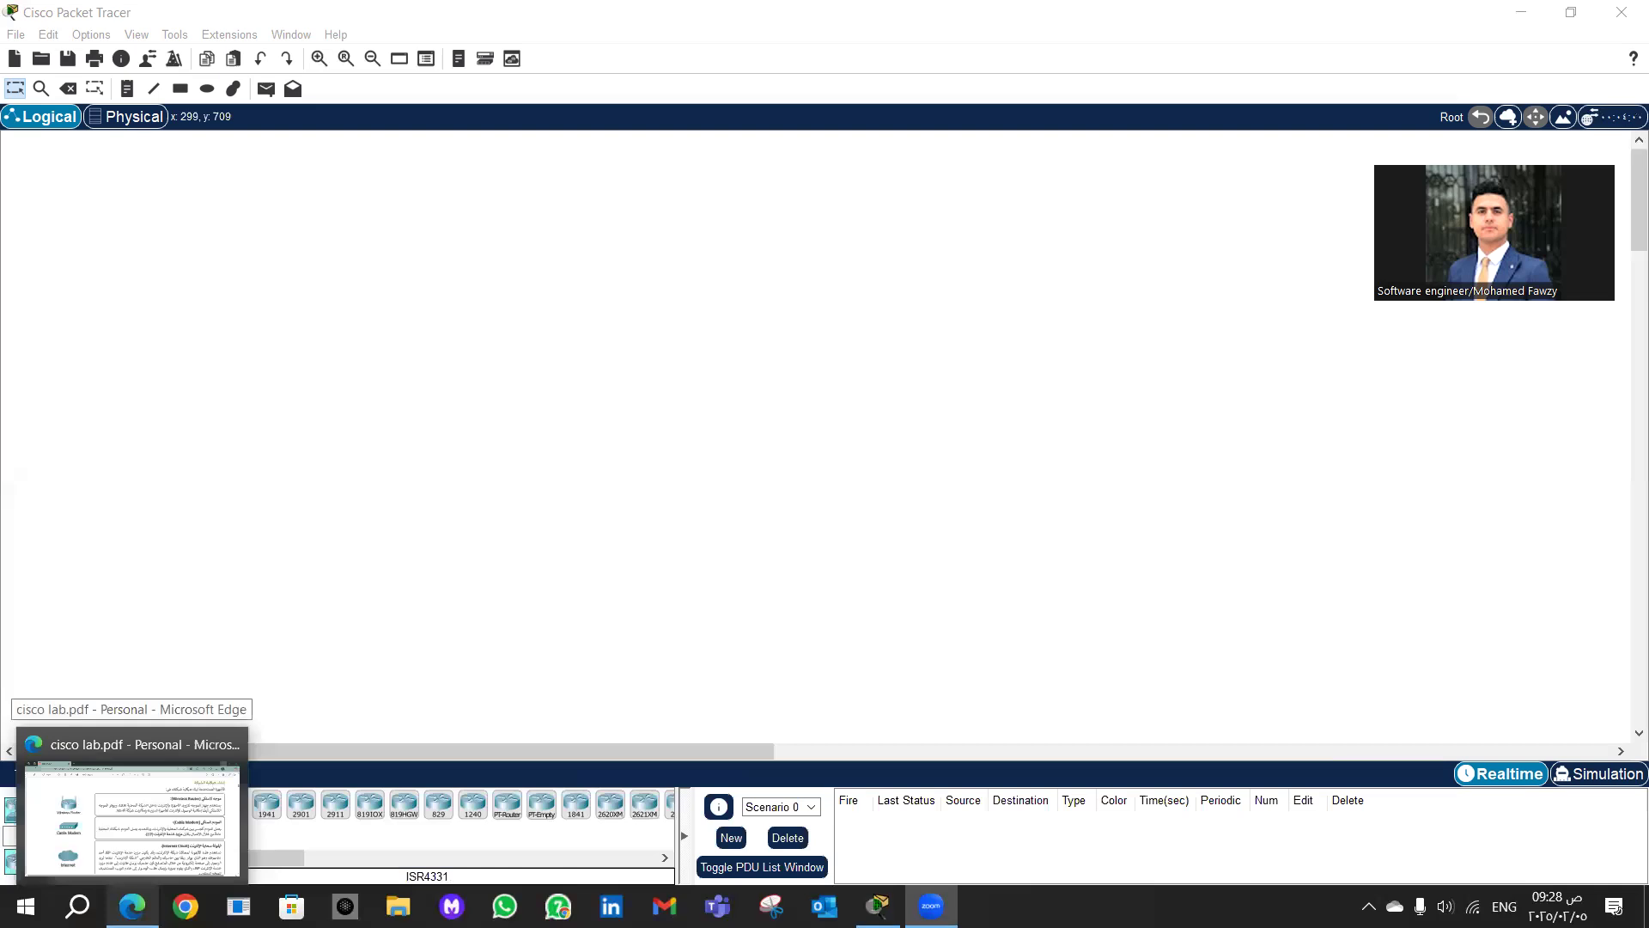
left_click(132, 821)
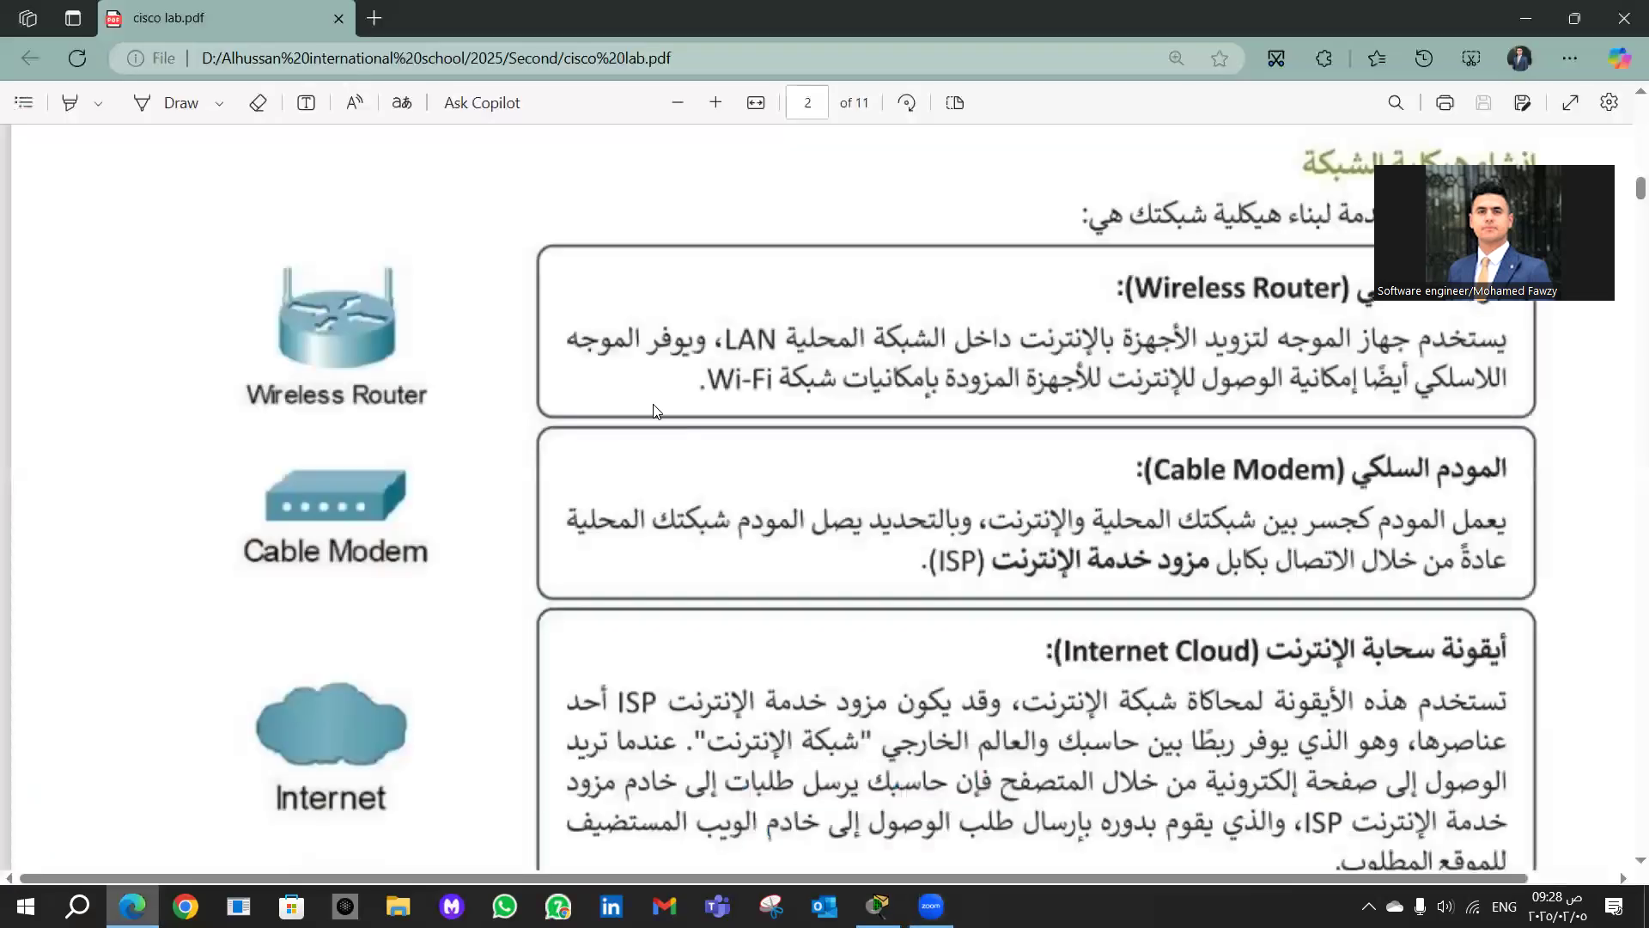
scroll(653, 410, "up", 2)
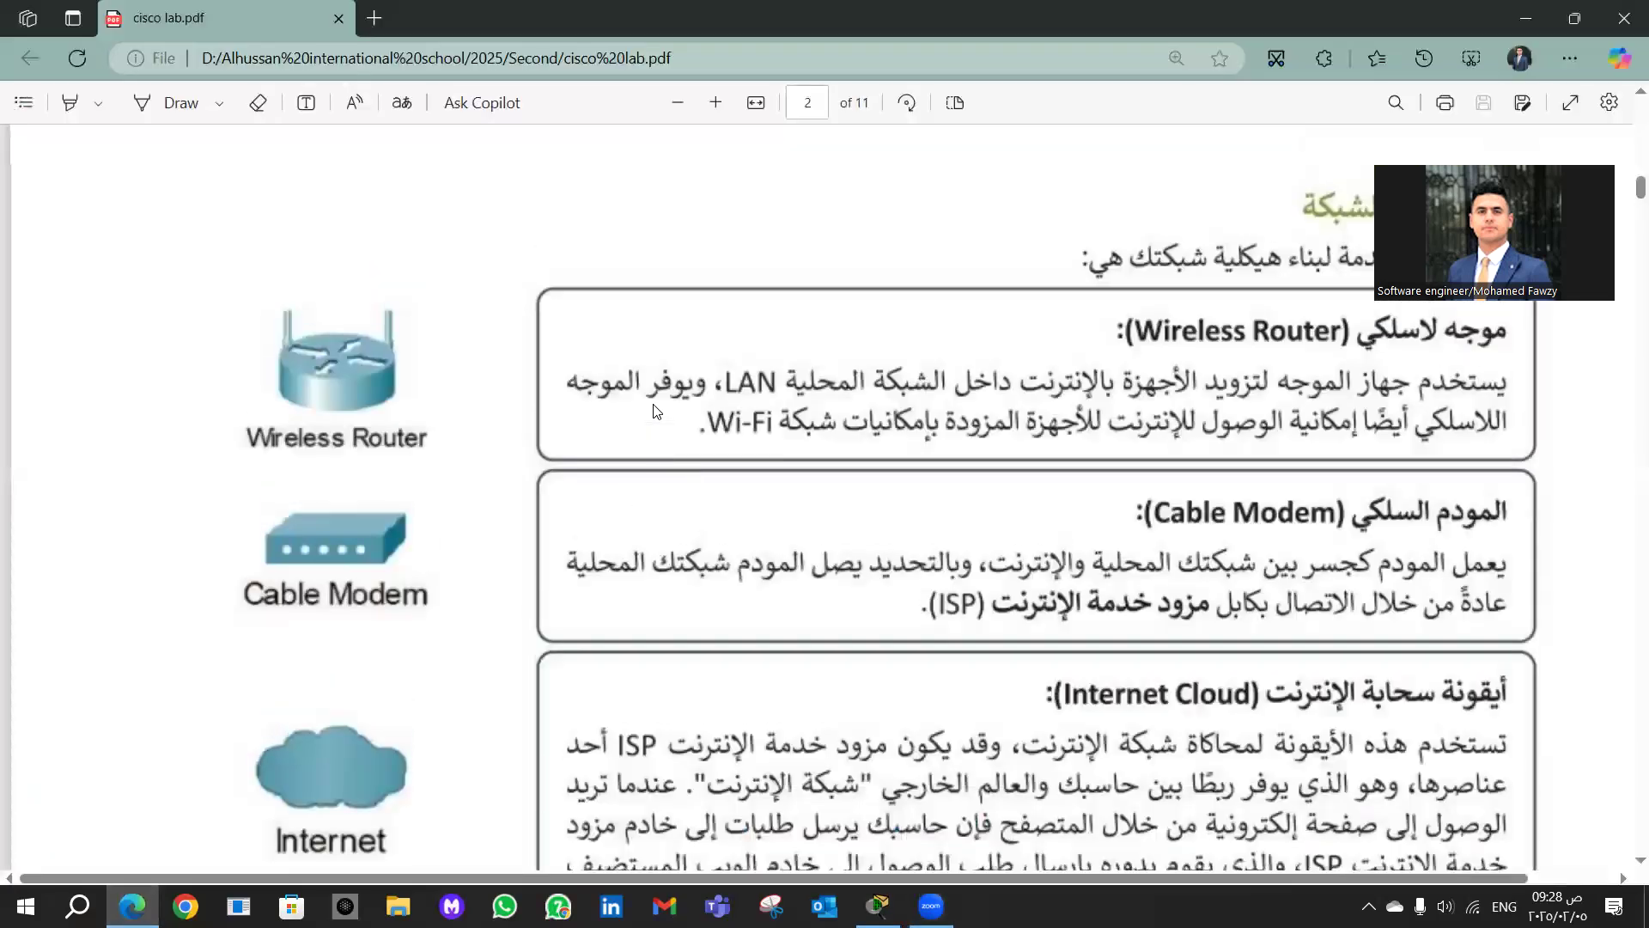
scroll(652, 410, "up", 1)
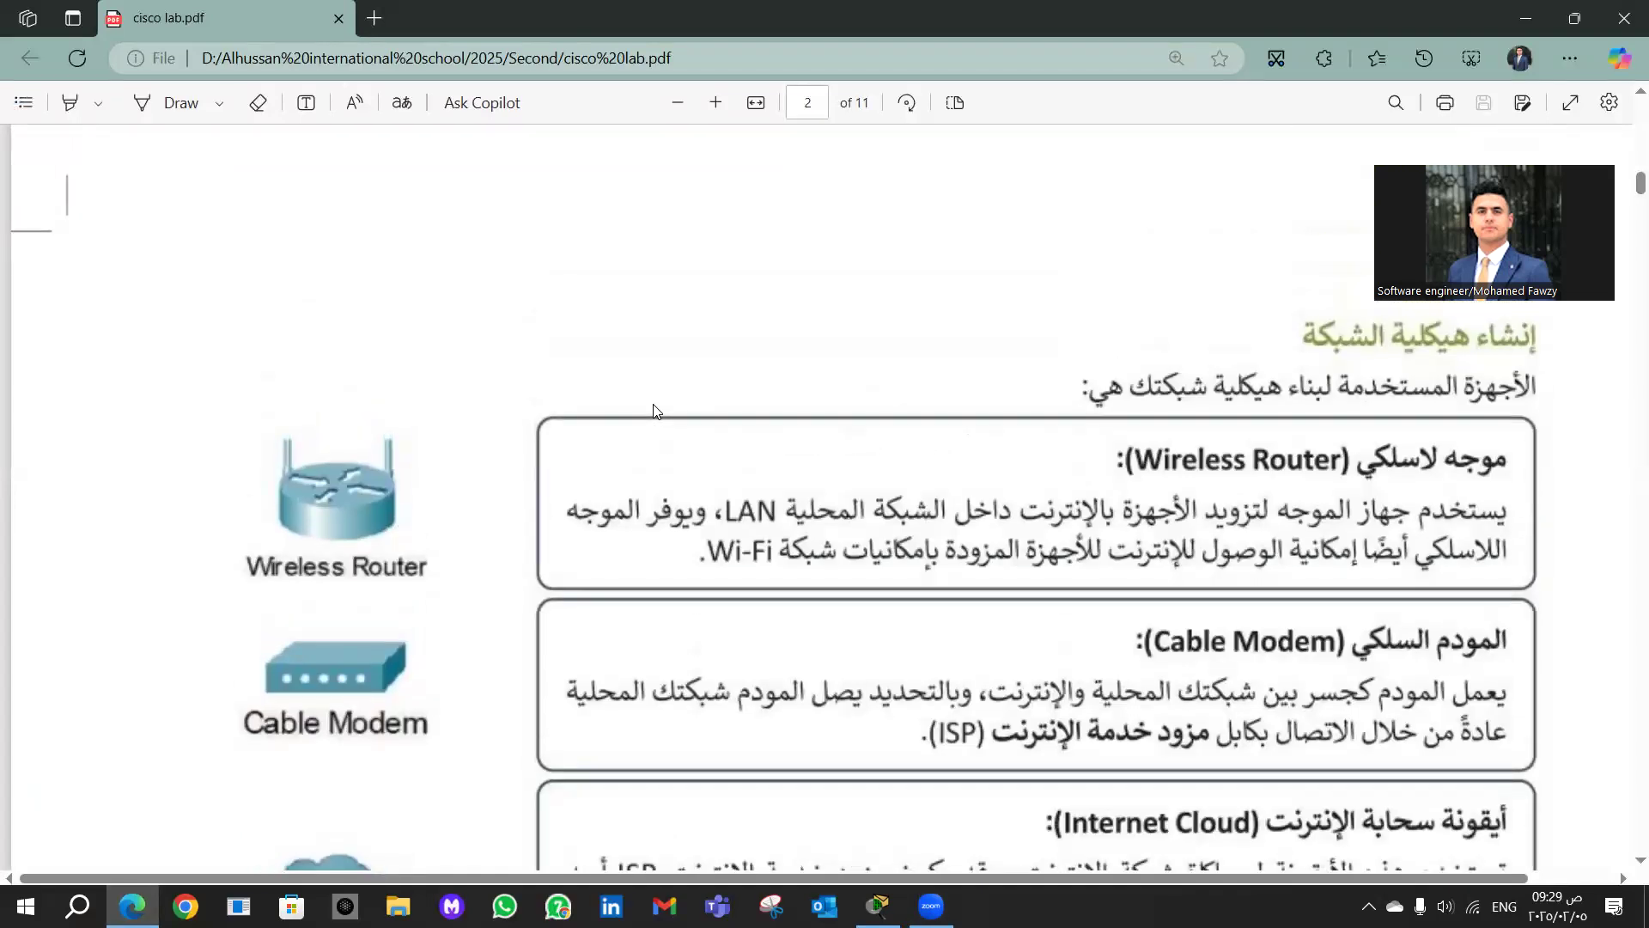
scroll(653, 411, "down", 1)
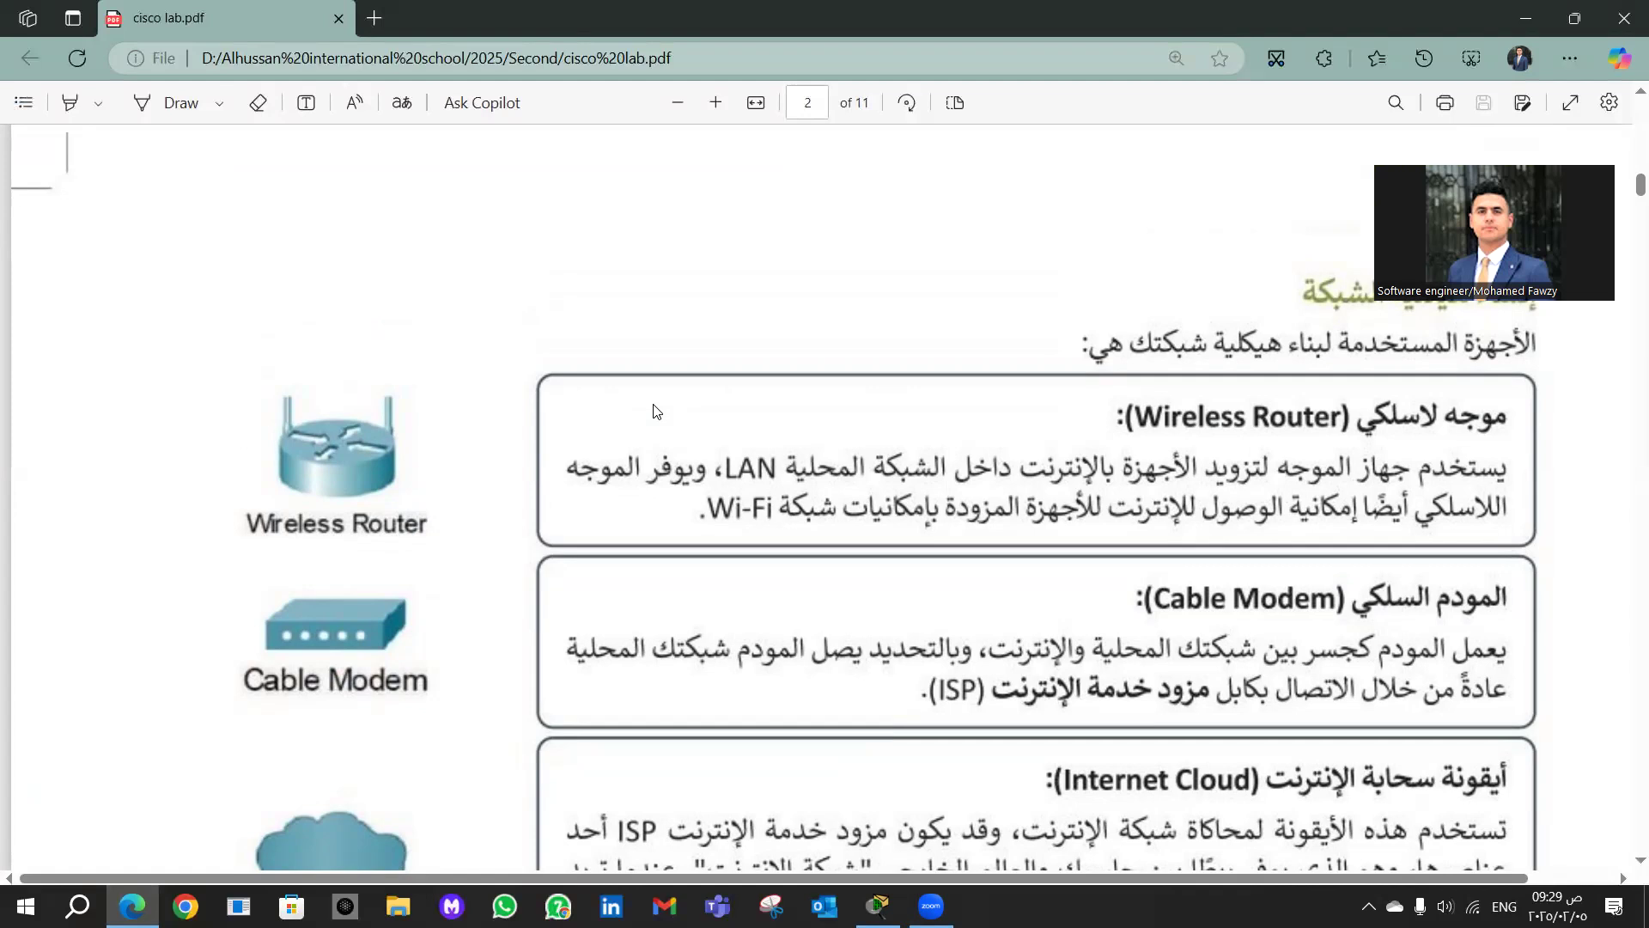
scroll(653, 410, "down", 2)
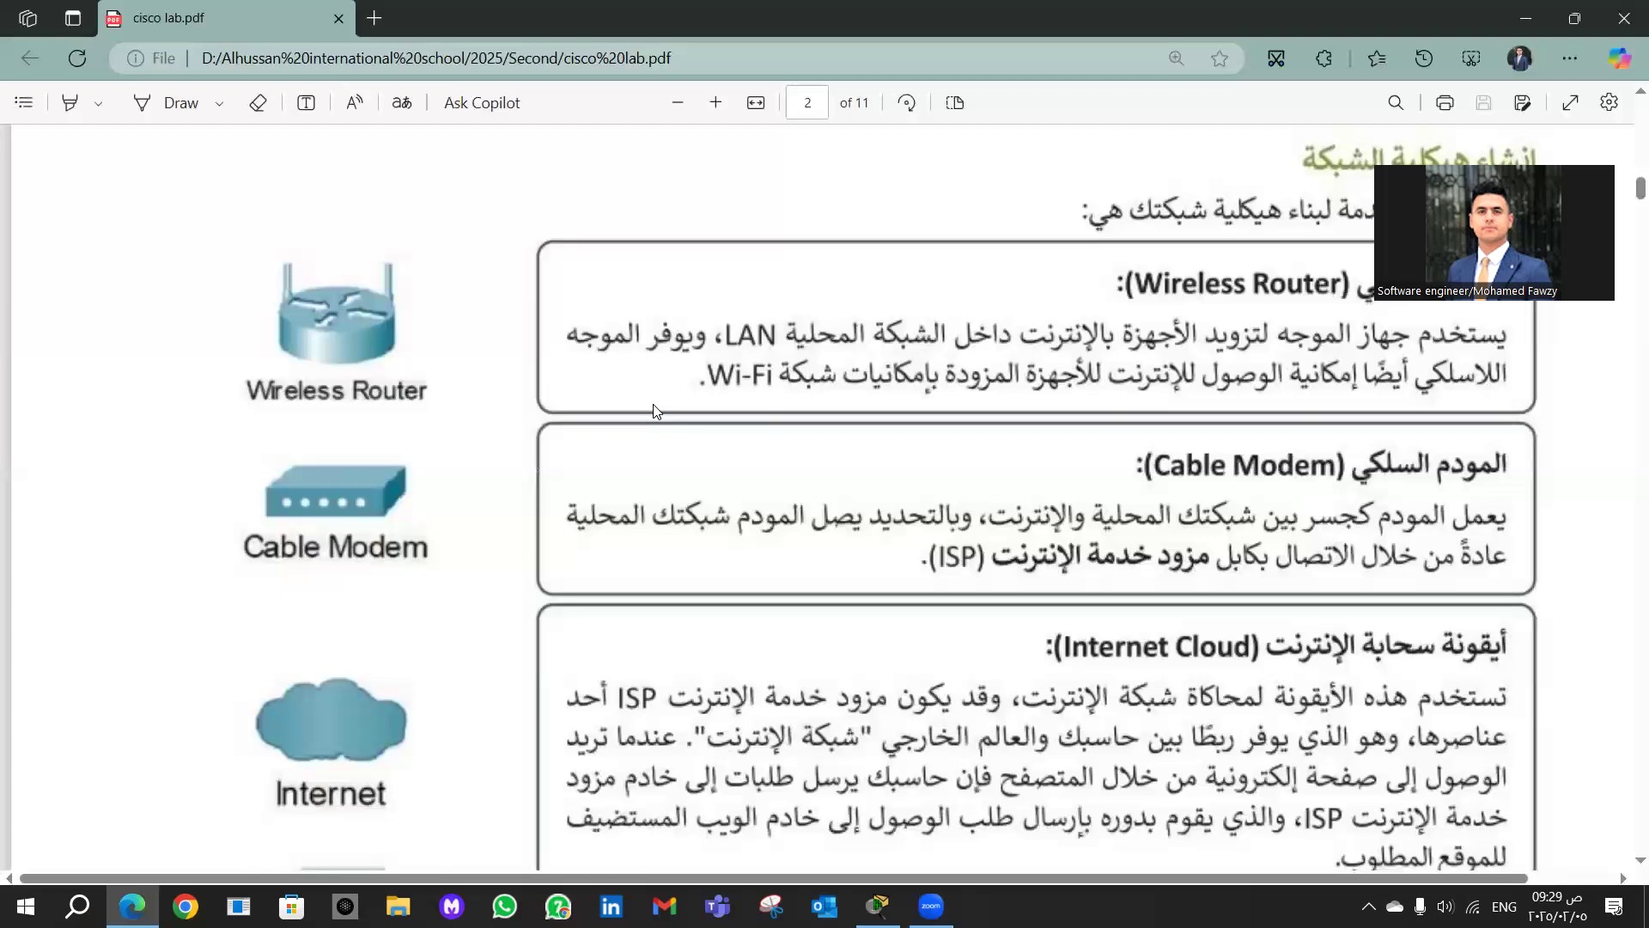
scroll(652, 411, "down", 4)
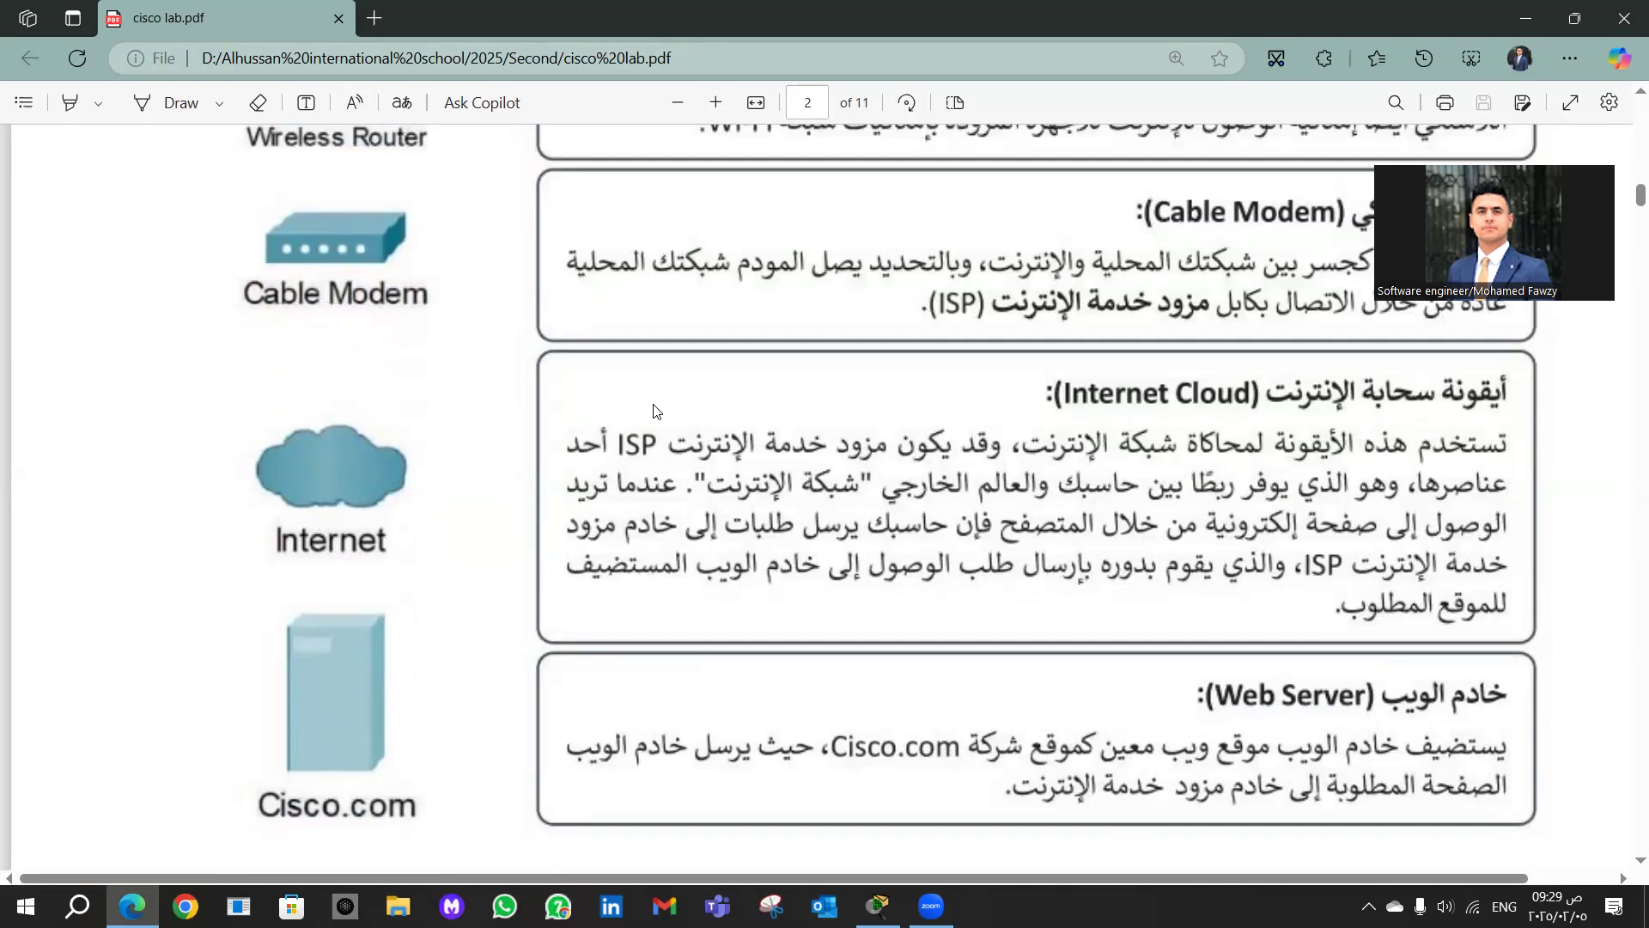
scroll(653, 411, "down", 3)
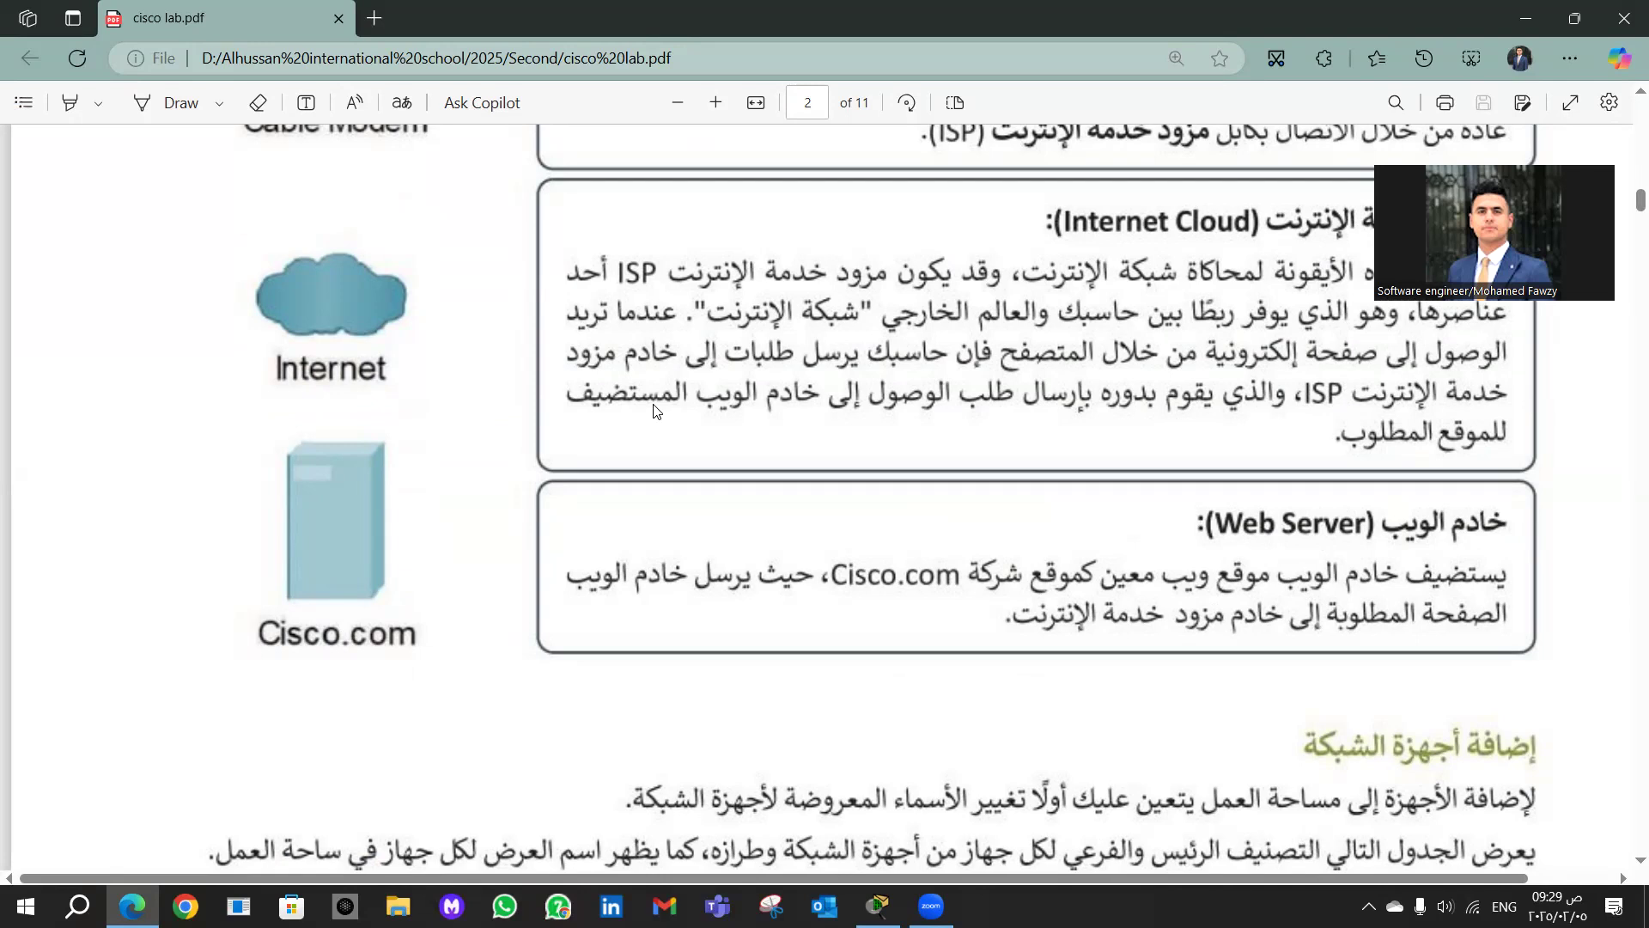
scroll(653, 411, "down", 15)
scroll(653, 410, "down", 10)
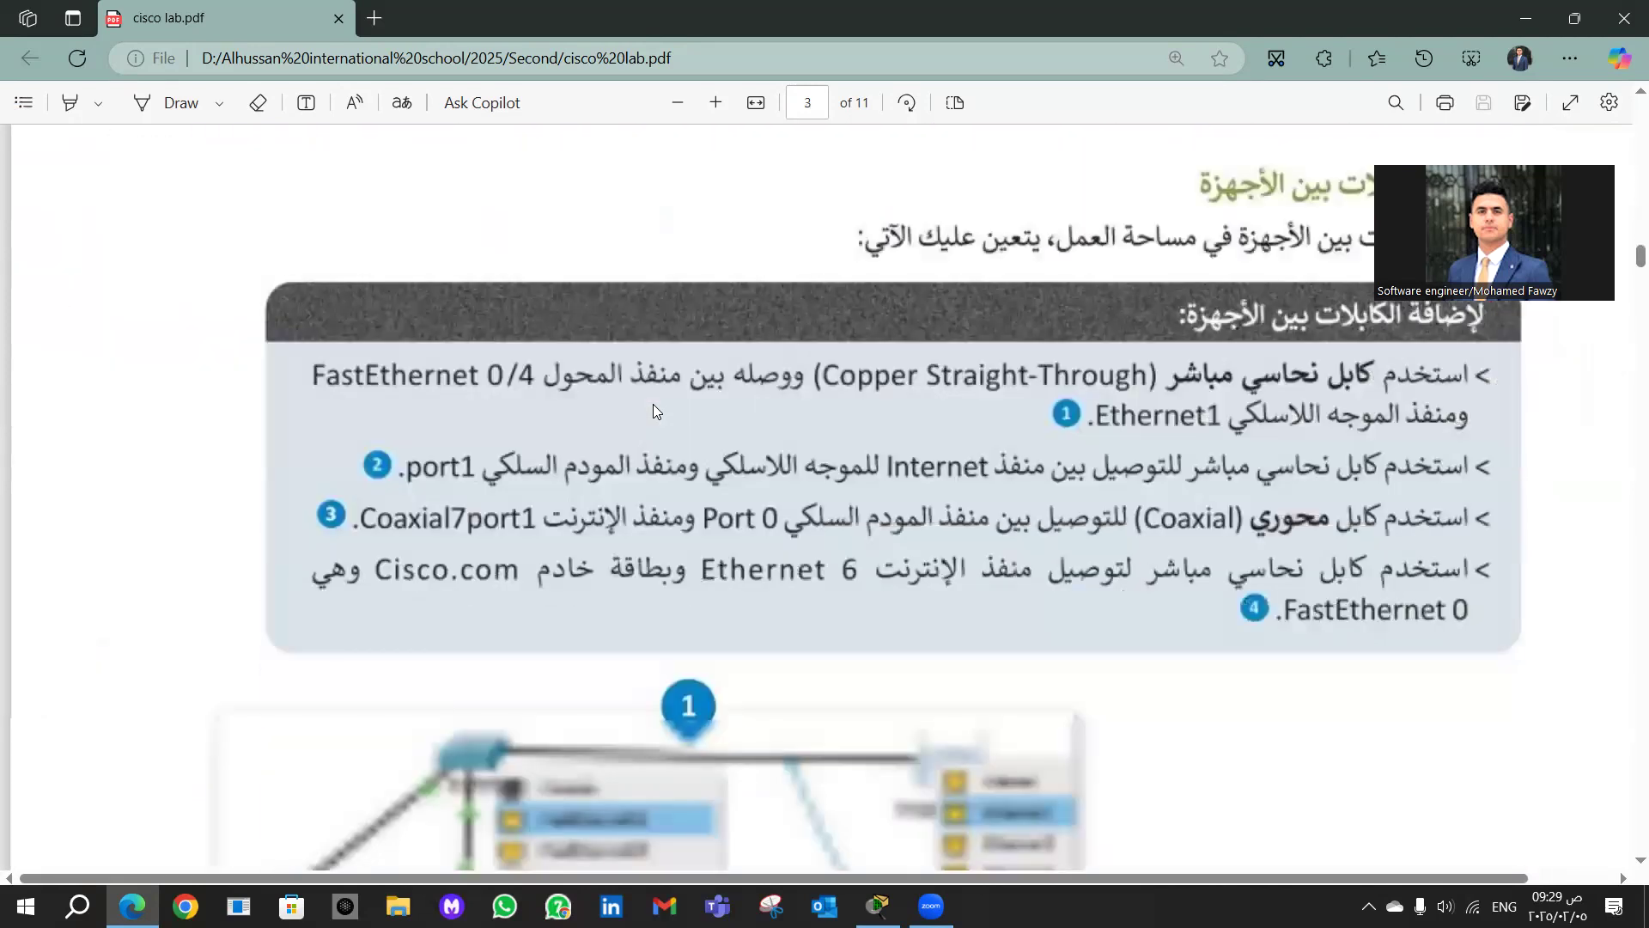
scroll(652, 410, "down", 5)
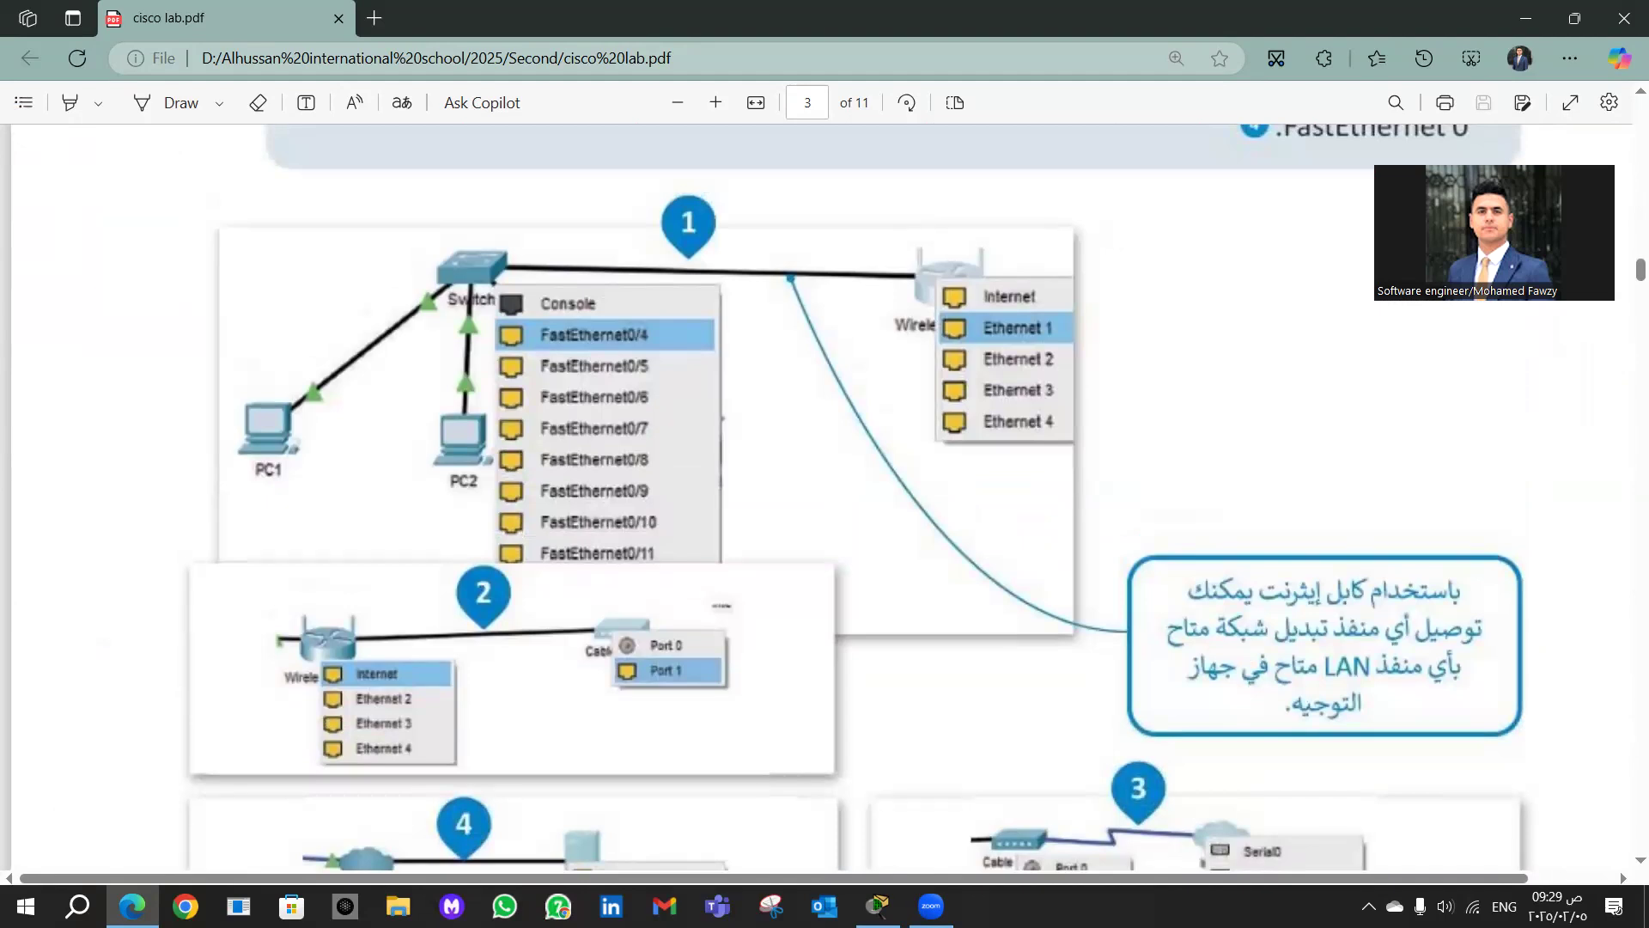
Step: Switch back to Cisco Packet Tracer and place a laptop, a PC and a second laptop in a row on the workspace
key("alt+Tab")
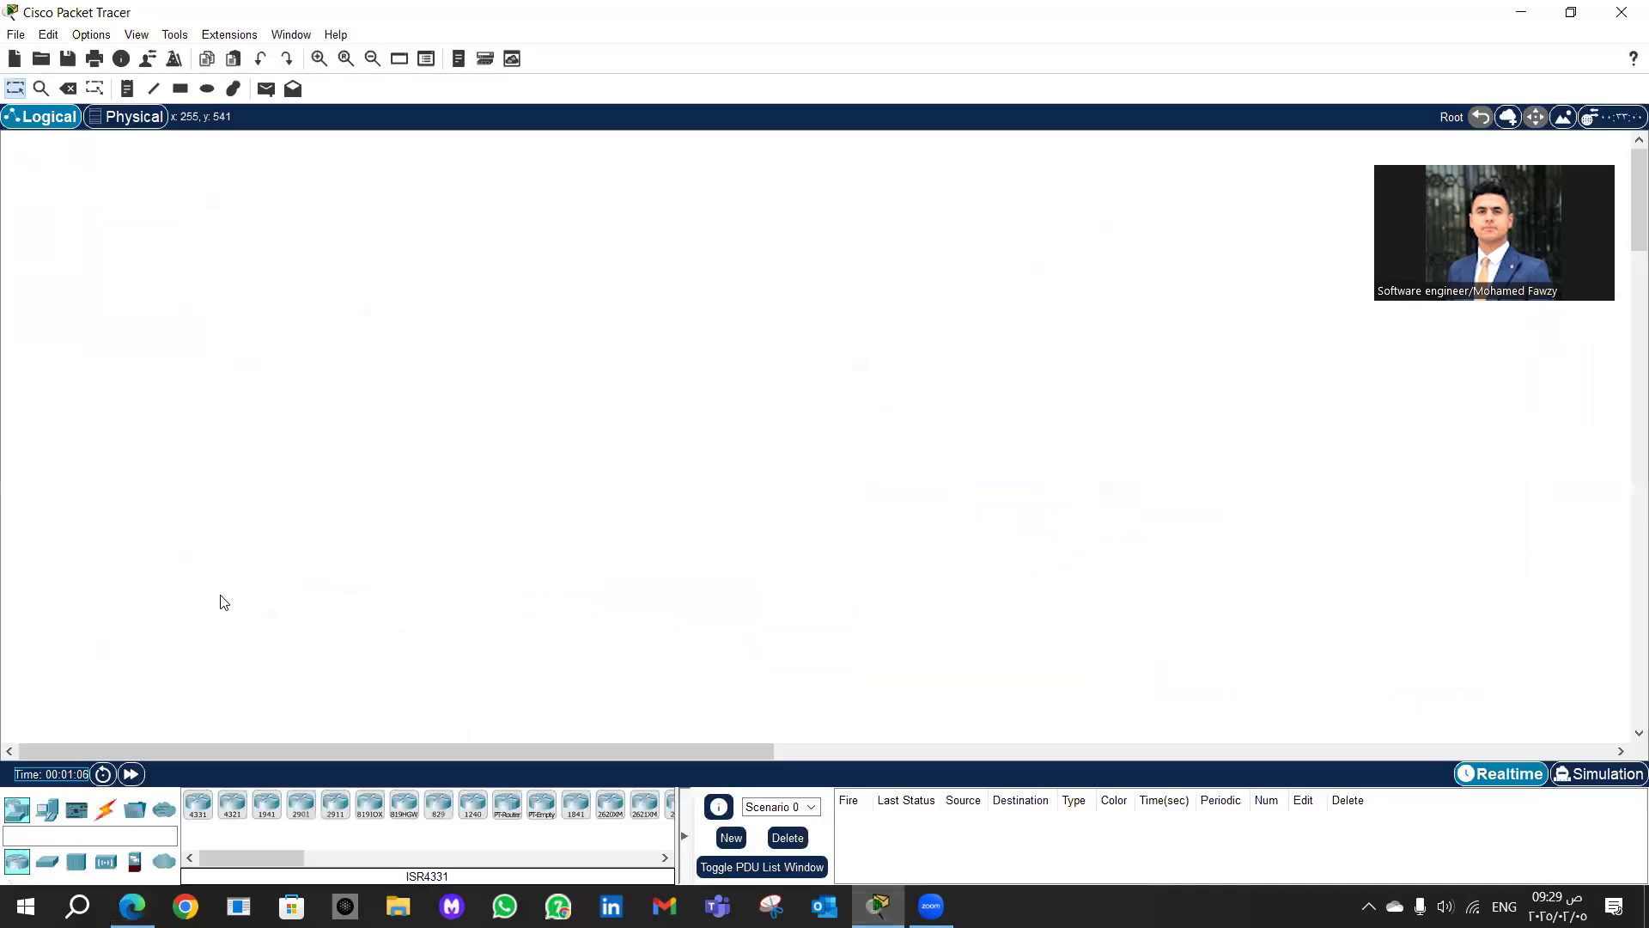
left_click(47, 811)
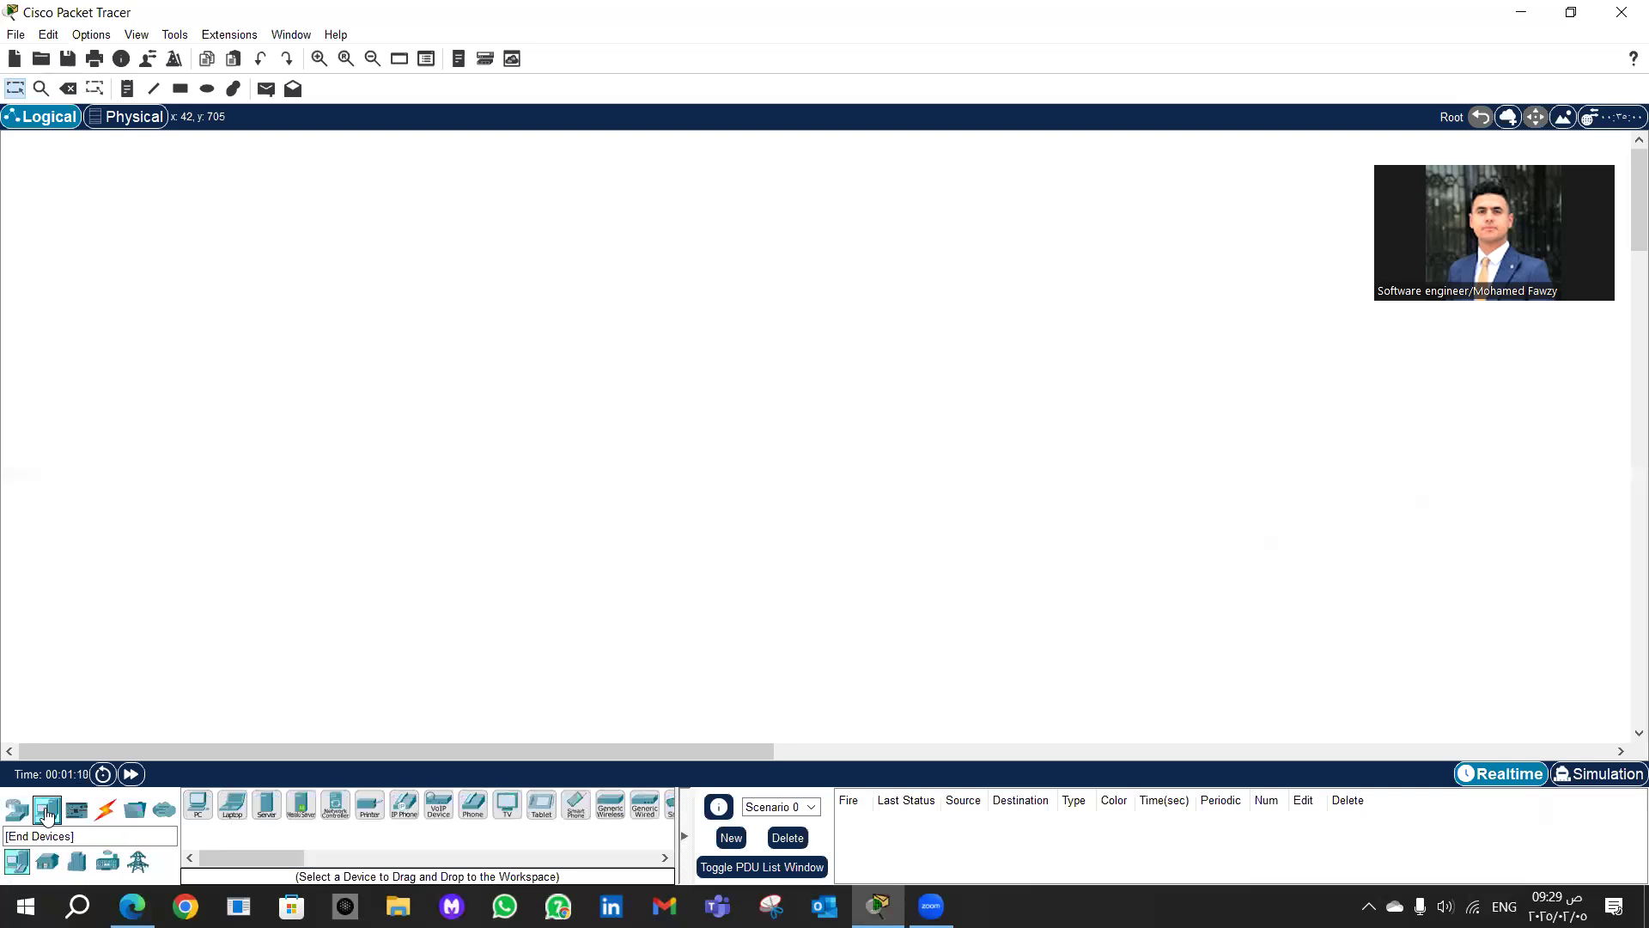
left_click_drag(232, 804, 206, 625)
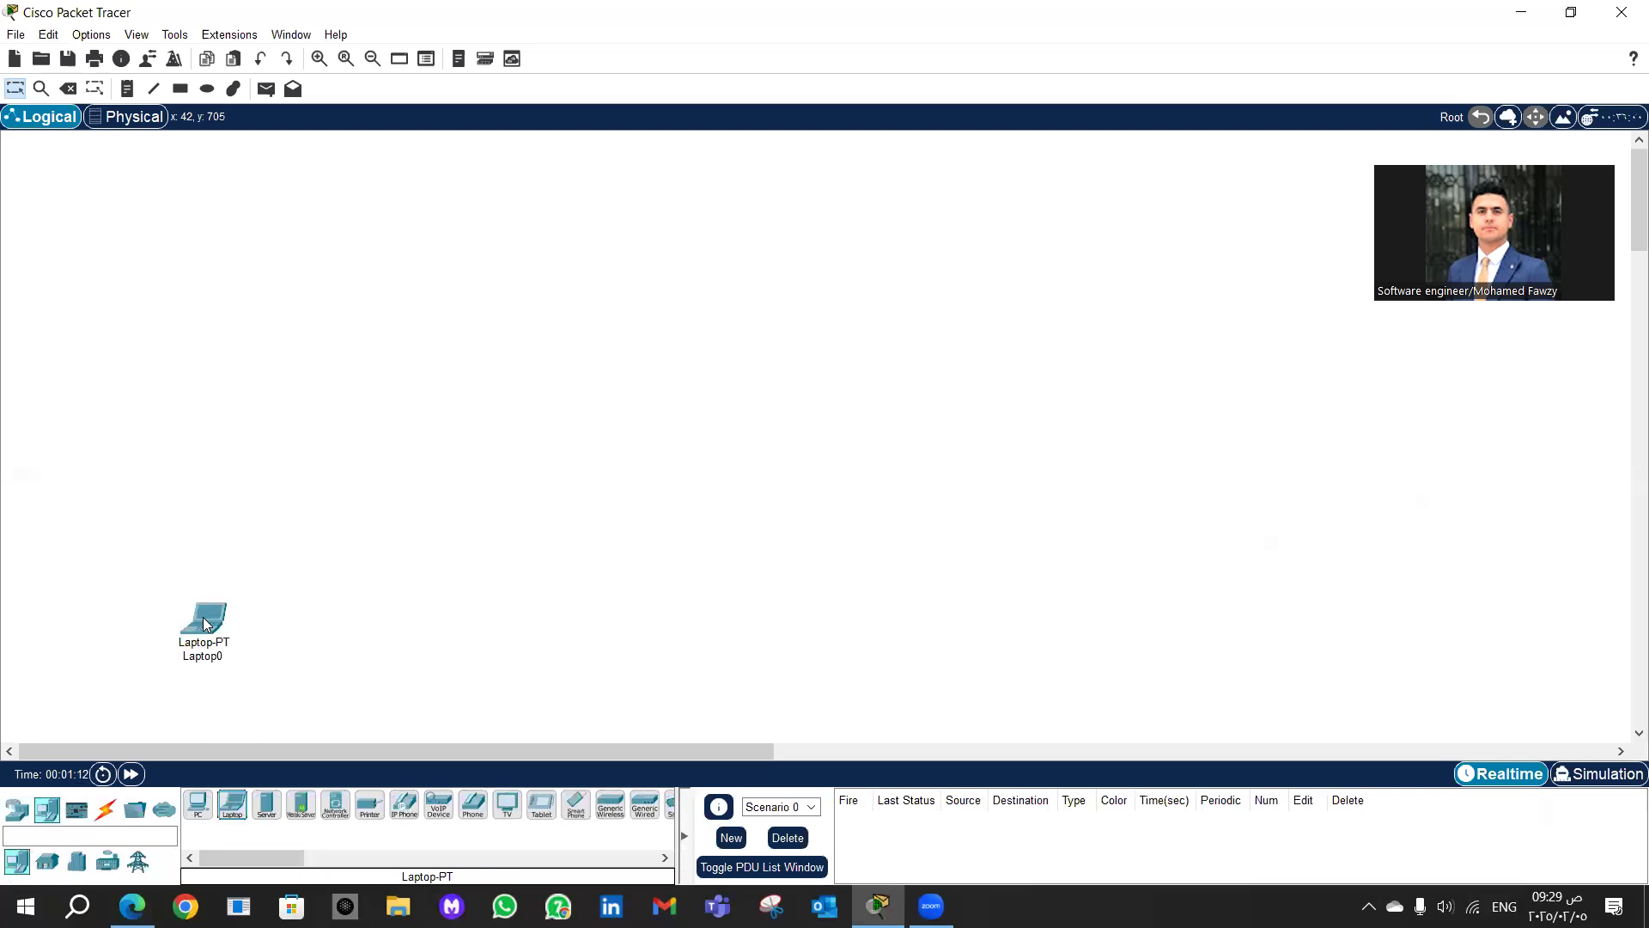
left_click_drag(198, 805, 310, 638)
left_click_drag(231, 805, 416, 639)
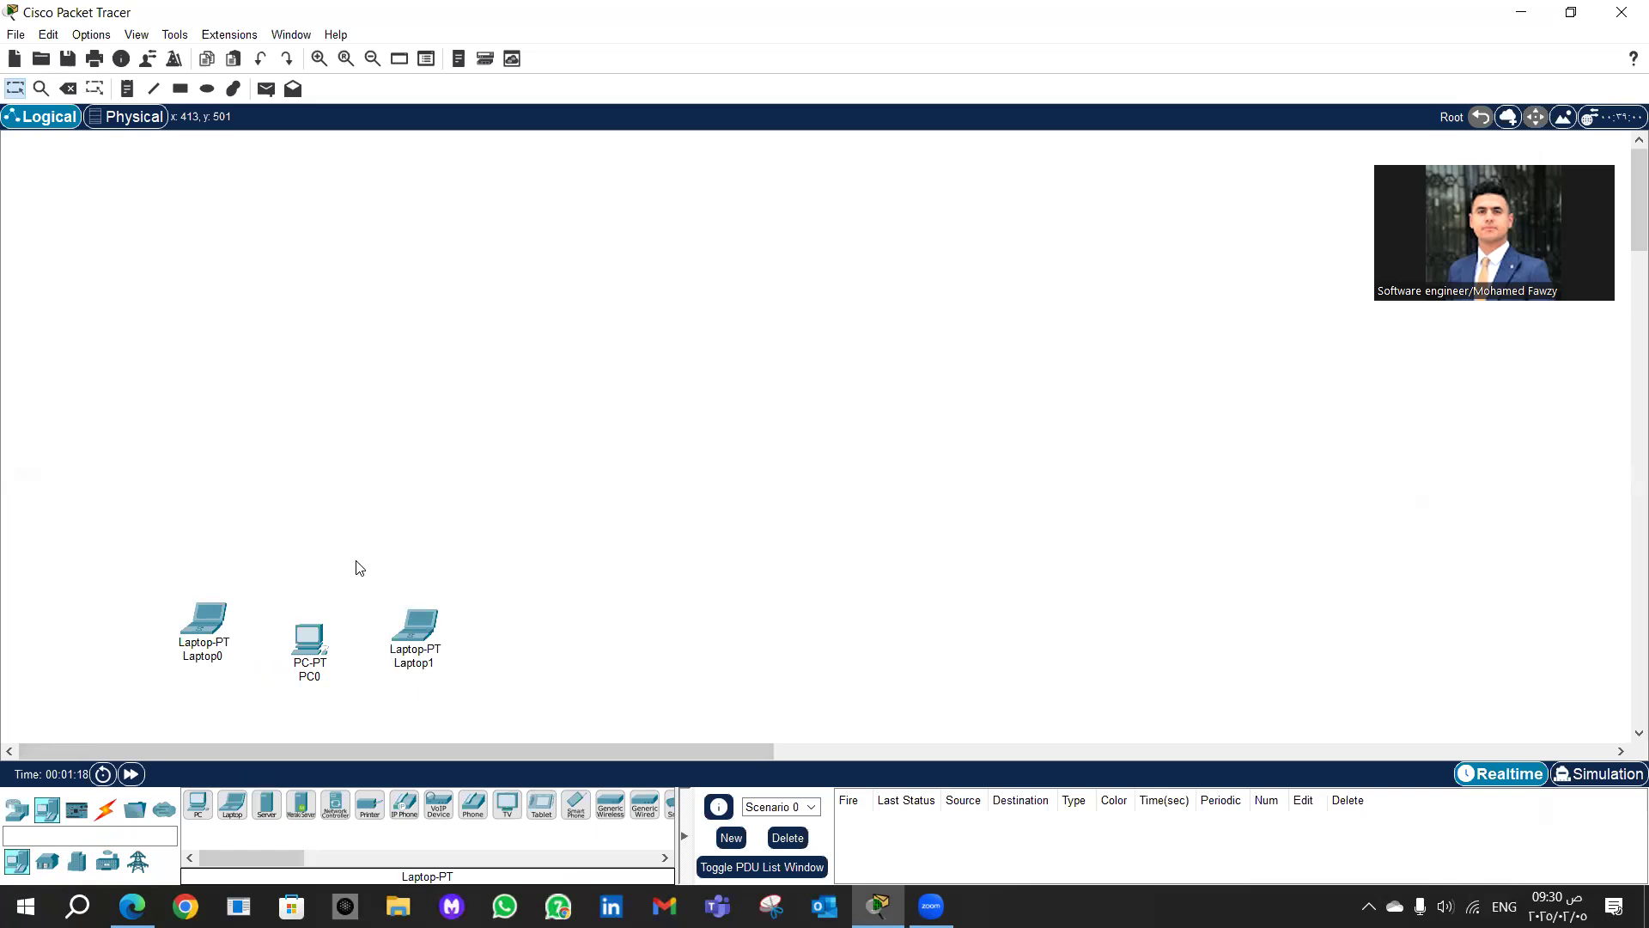
scroll(360, 568, "up", 1)
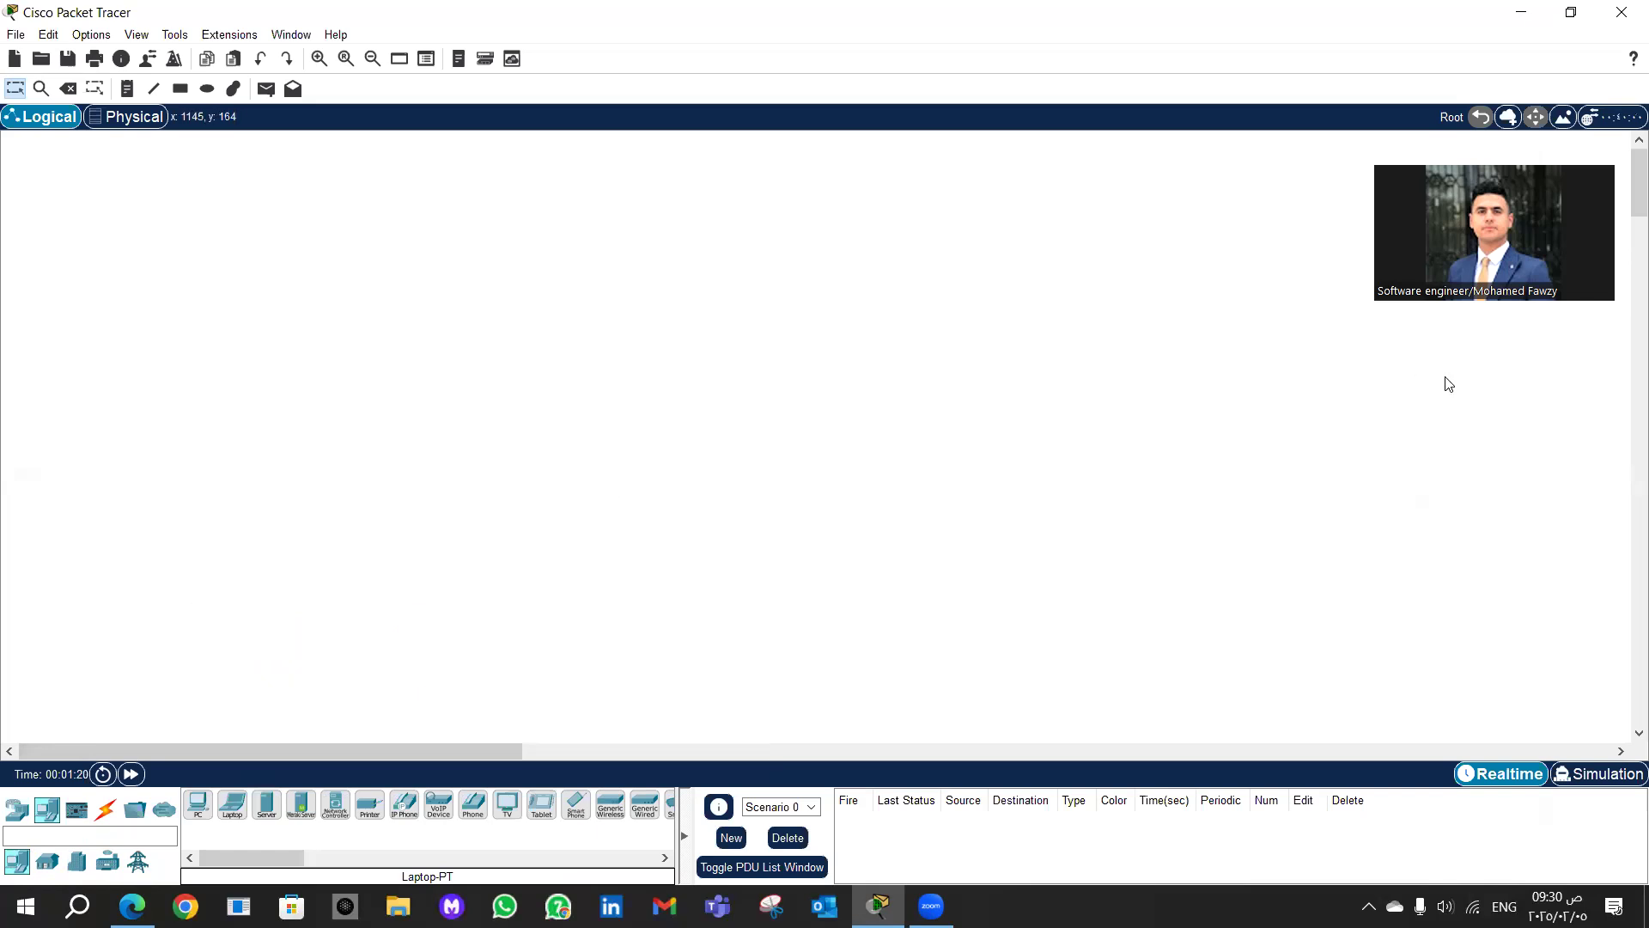
left_click_drag(1637, 185, 1626, 226)
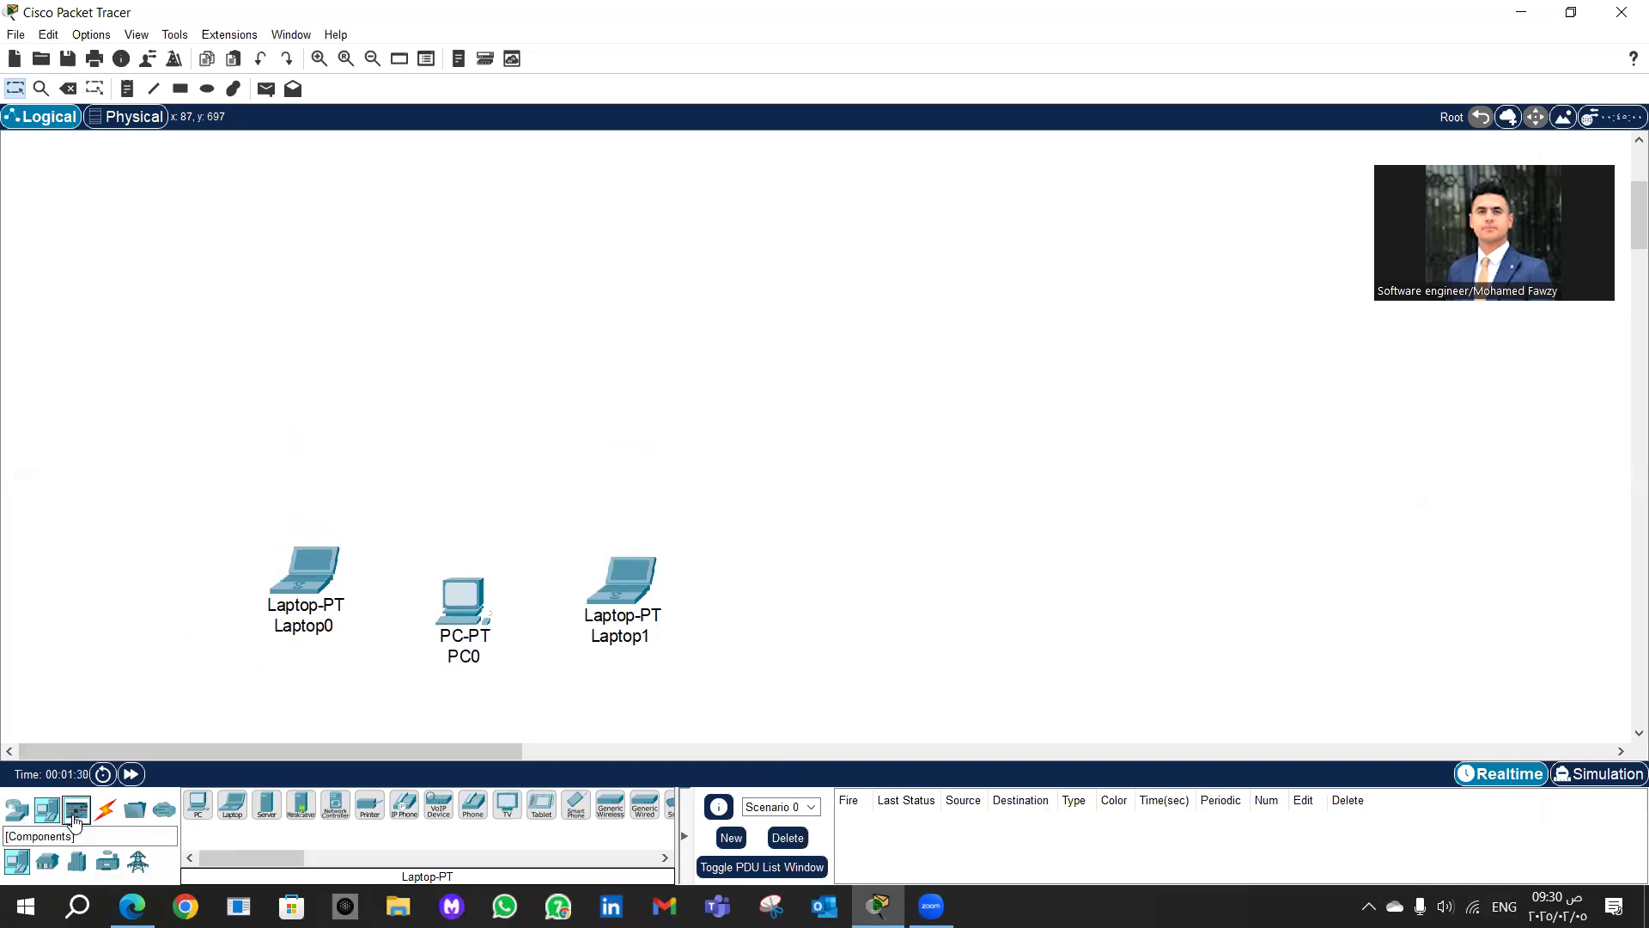
Step: Add a 2960 switch to the workspace above the PC
left_click(76, 809)
left_click(16, 811)
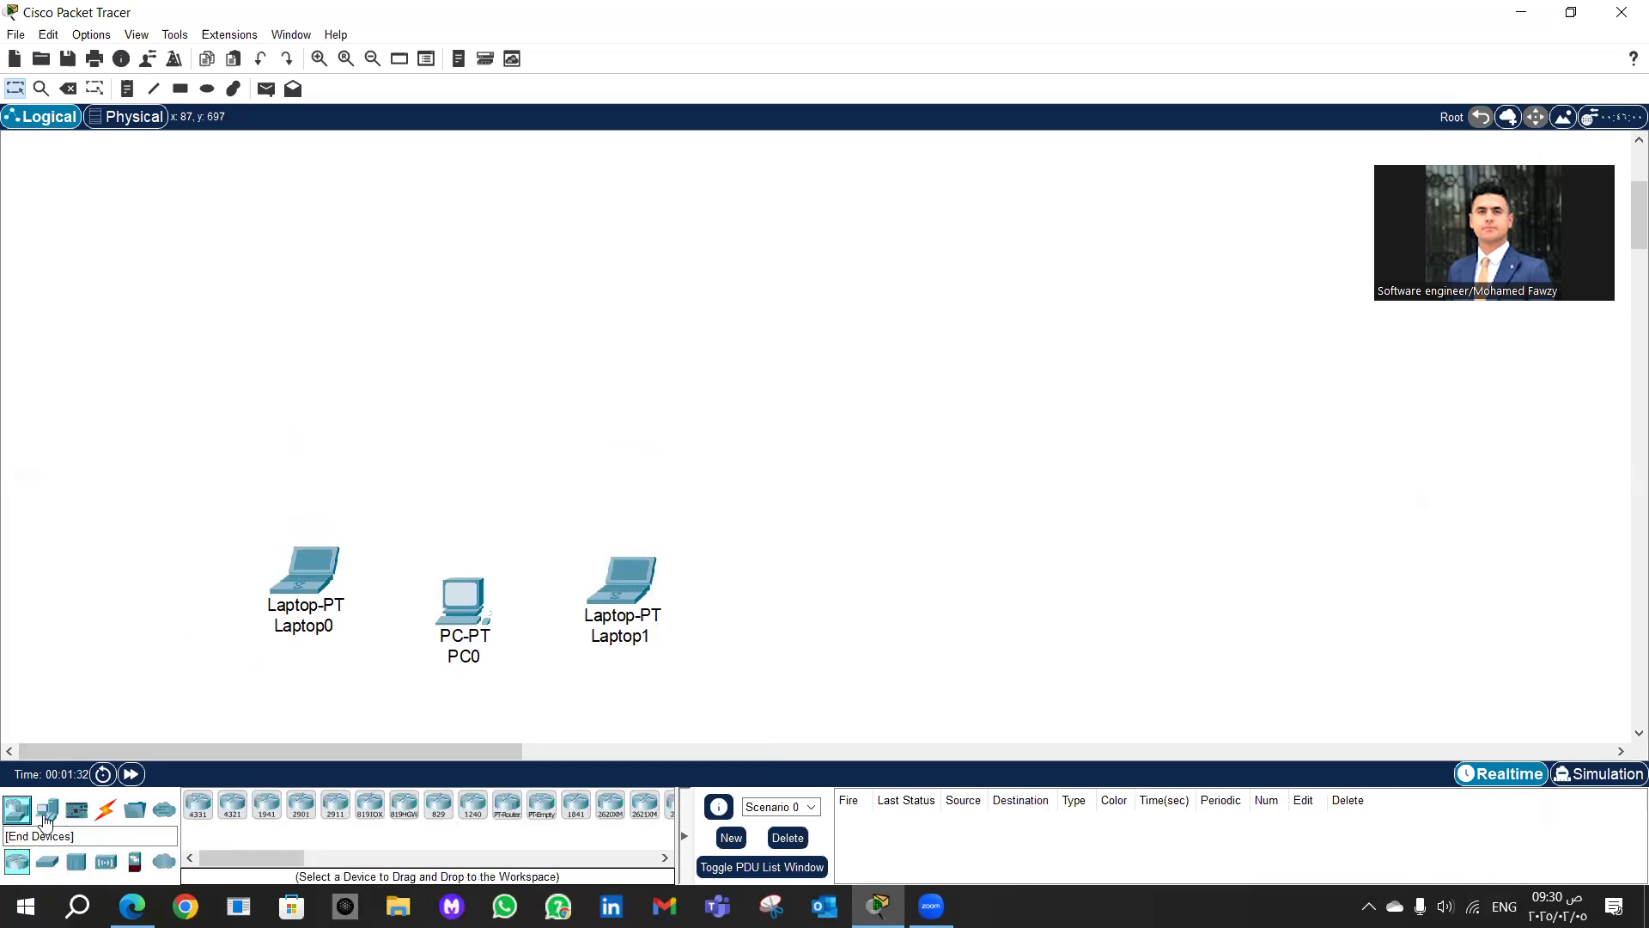
left_click(48, 863)
left_click_drag(197, 805, 478, 481)
Step: Connect Laptop0, PC0 and Laptop1 to Switch0 using automatically chosen connection types
left_click(105, 809)
left_click(196, 807)
left_click(300, 583)
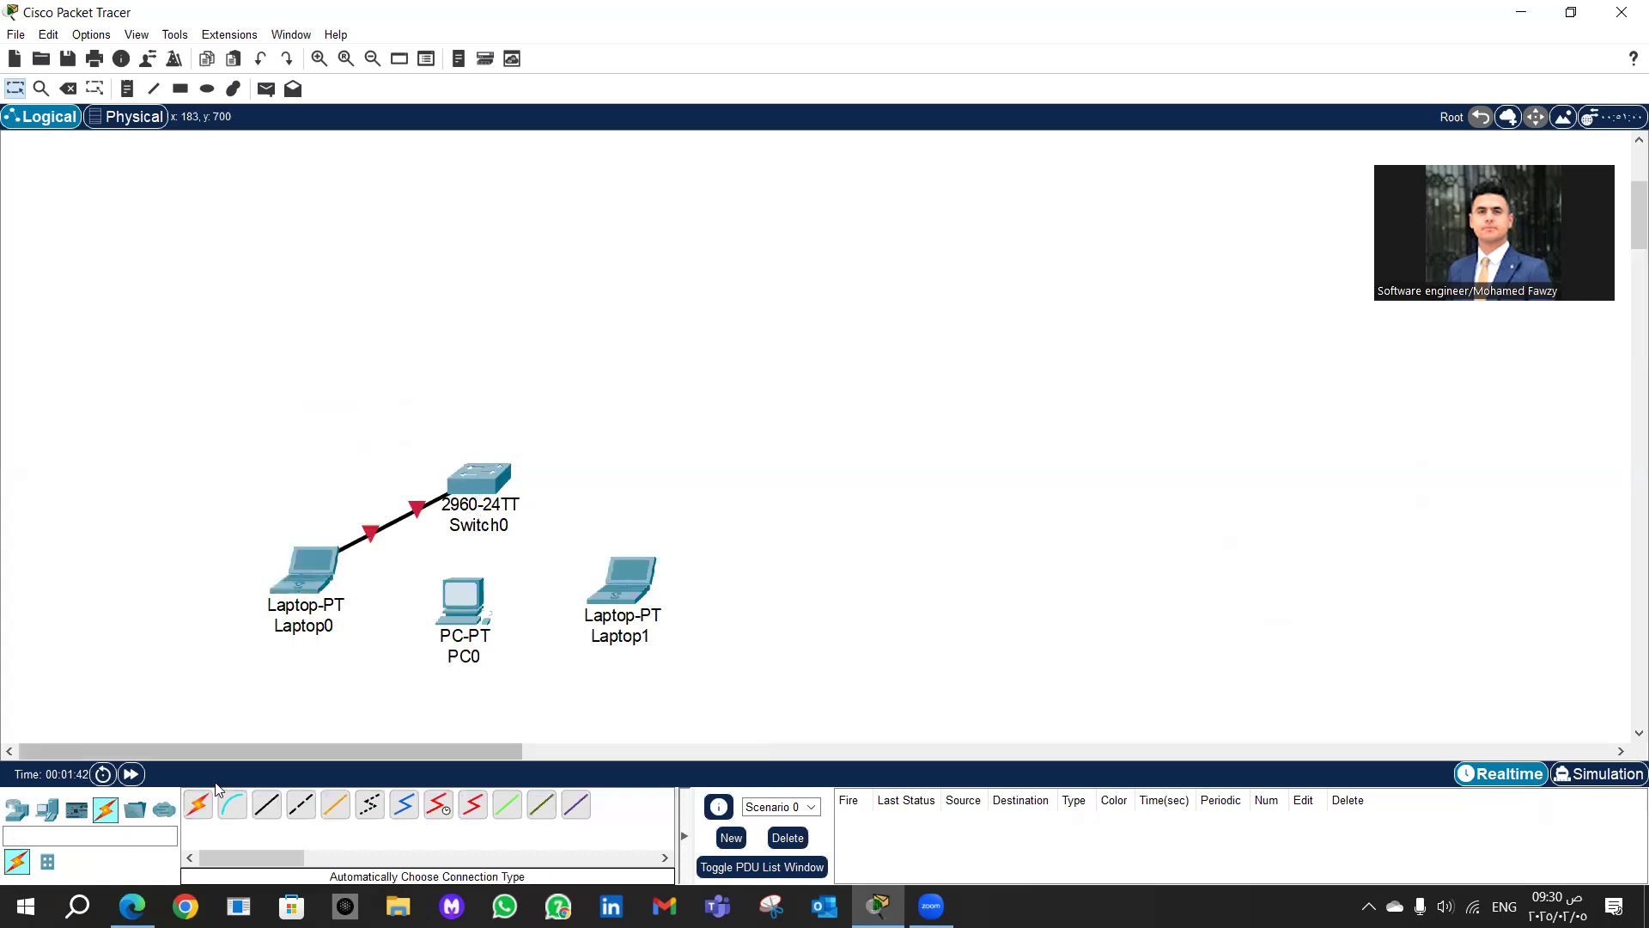
left_click(197, 805)
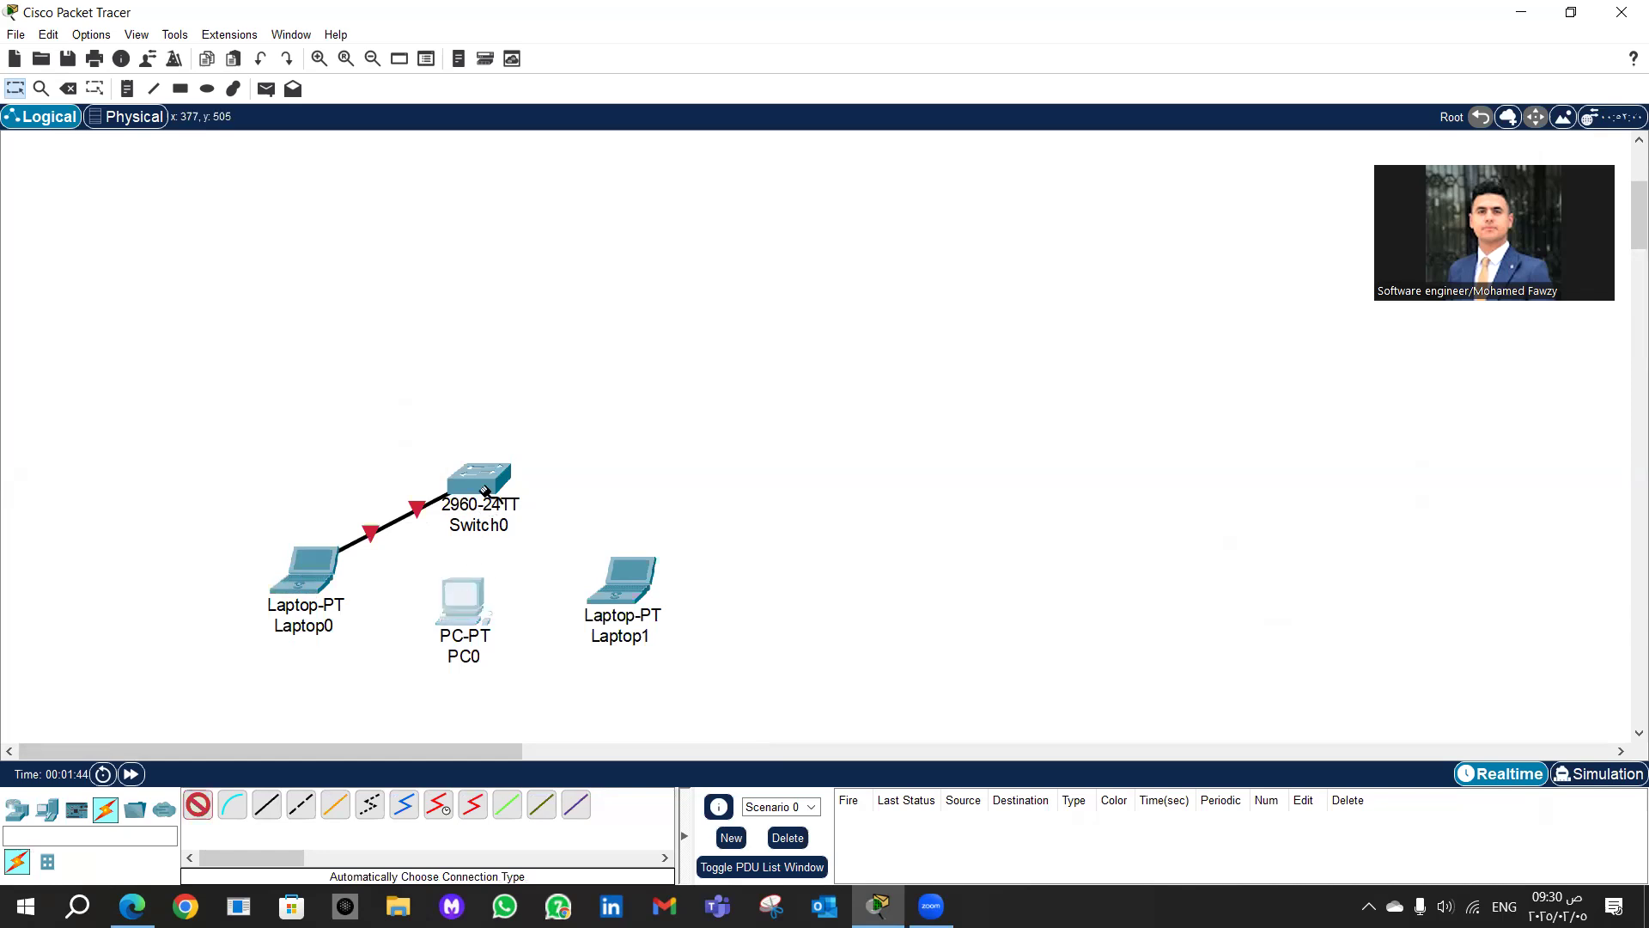
left_click(464, 603)
left_click(493, 488)
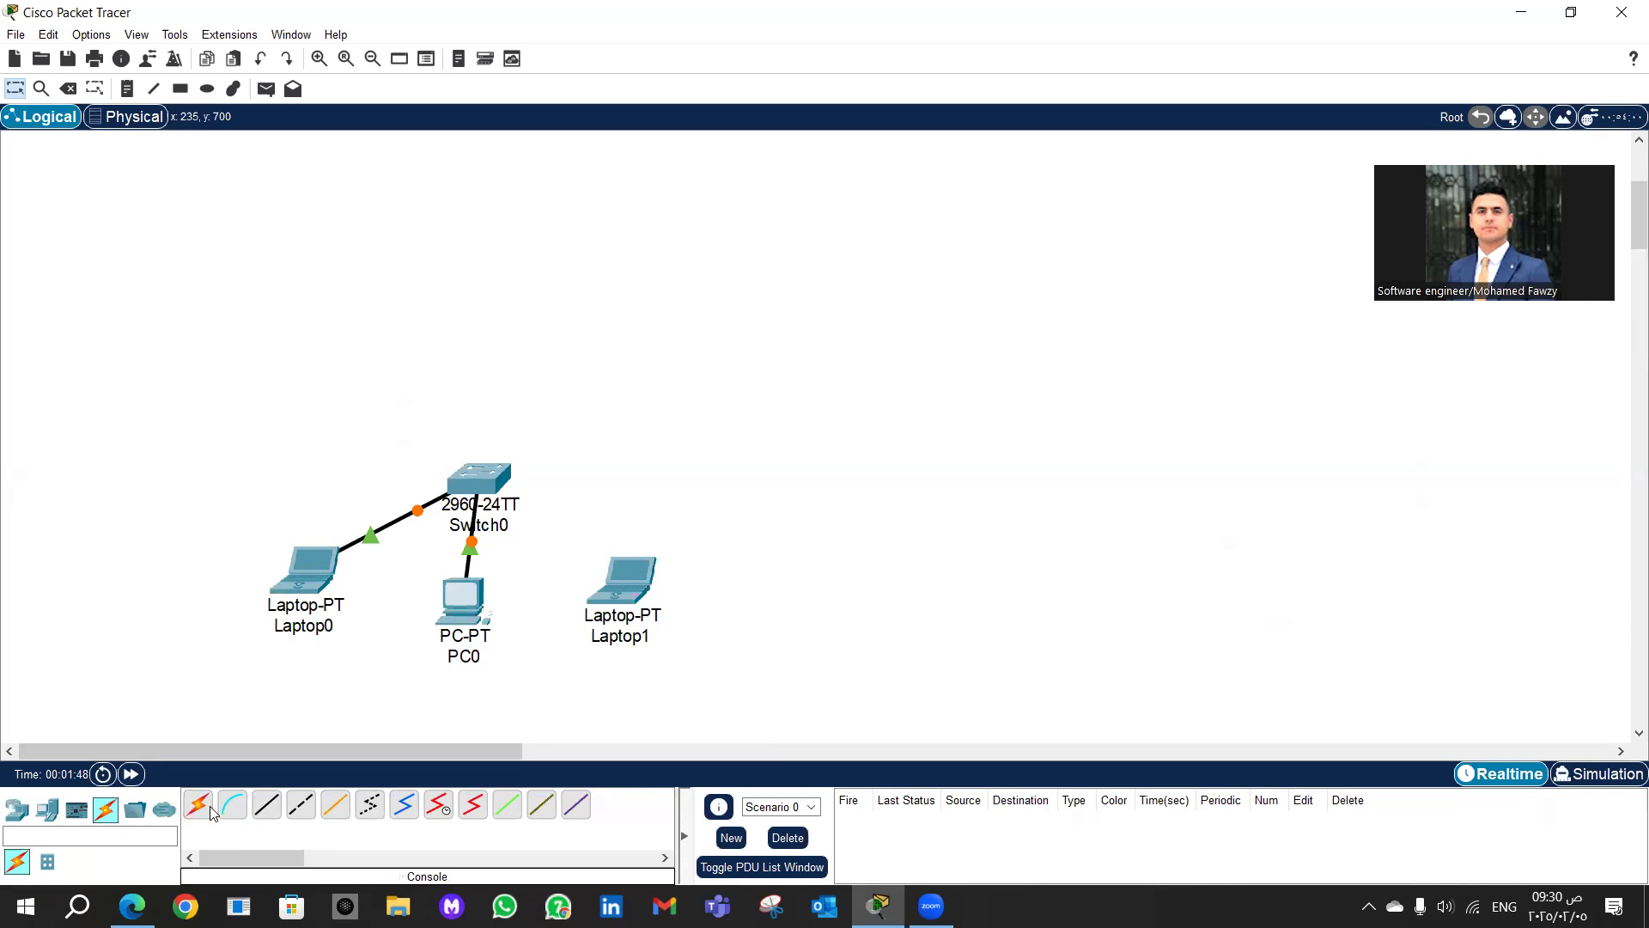
left_click(206, 814)
left_click(623, 581)
left_click(493, 487)
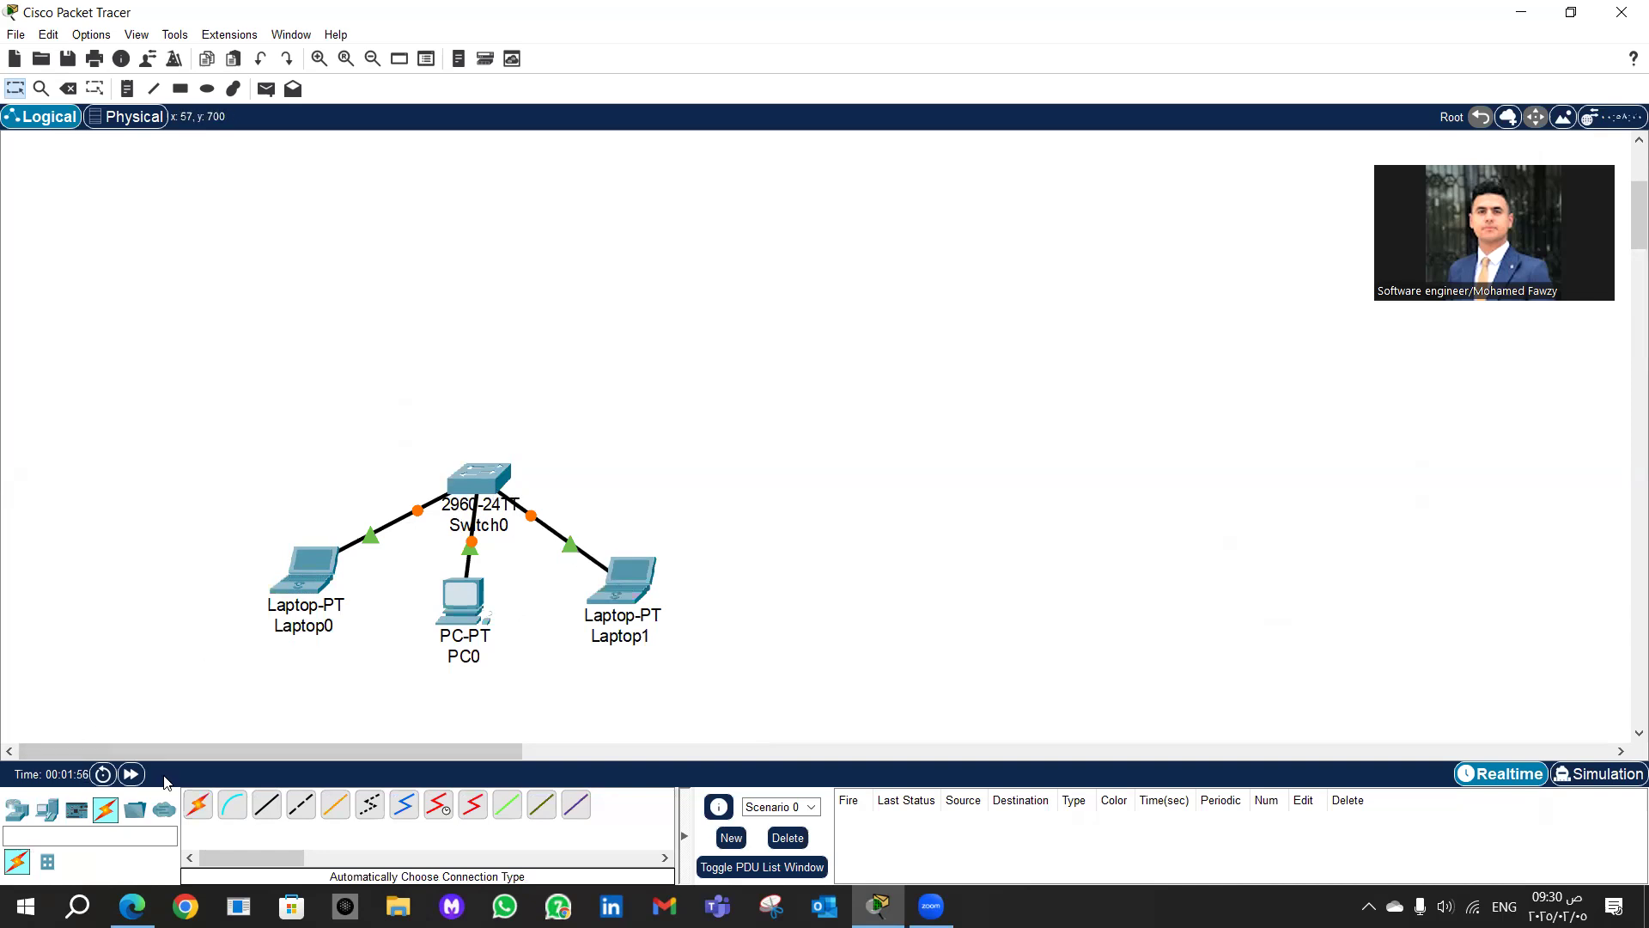
Step: Add a WRT300N wireless router to the workspace, above and to the right of Switch0
left_click(20, 816)
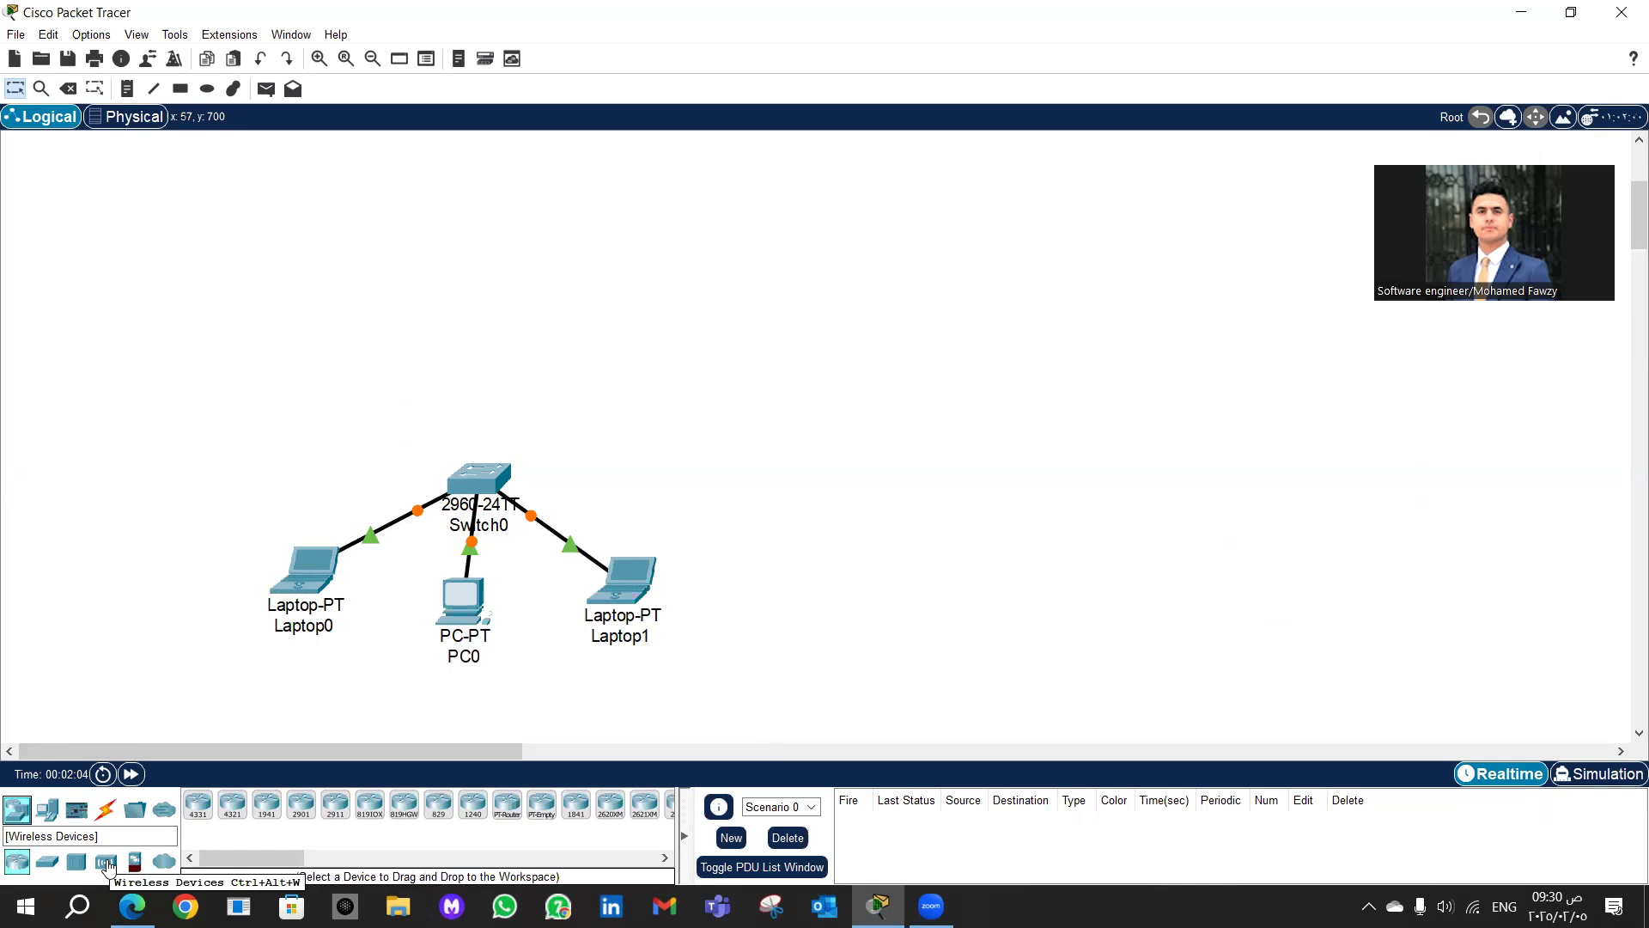
left_click(105, 863)
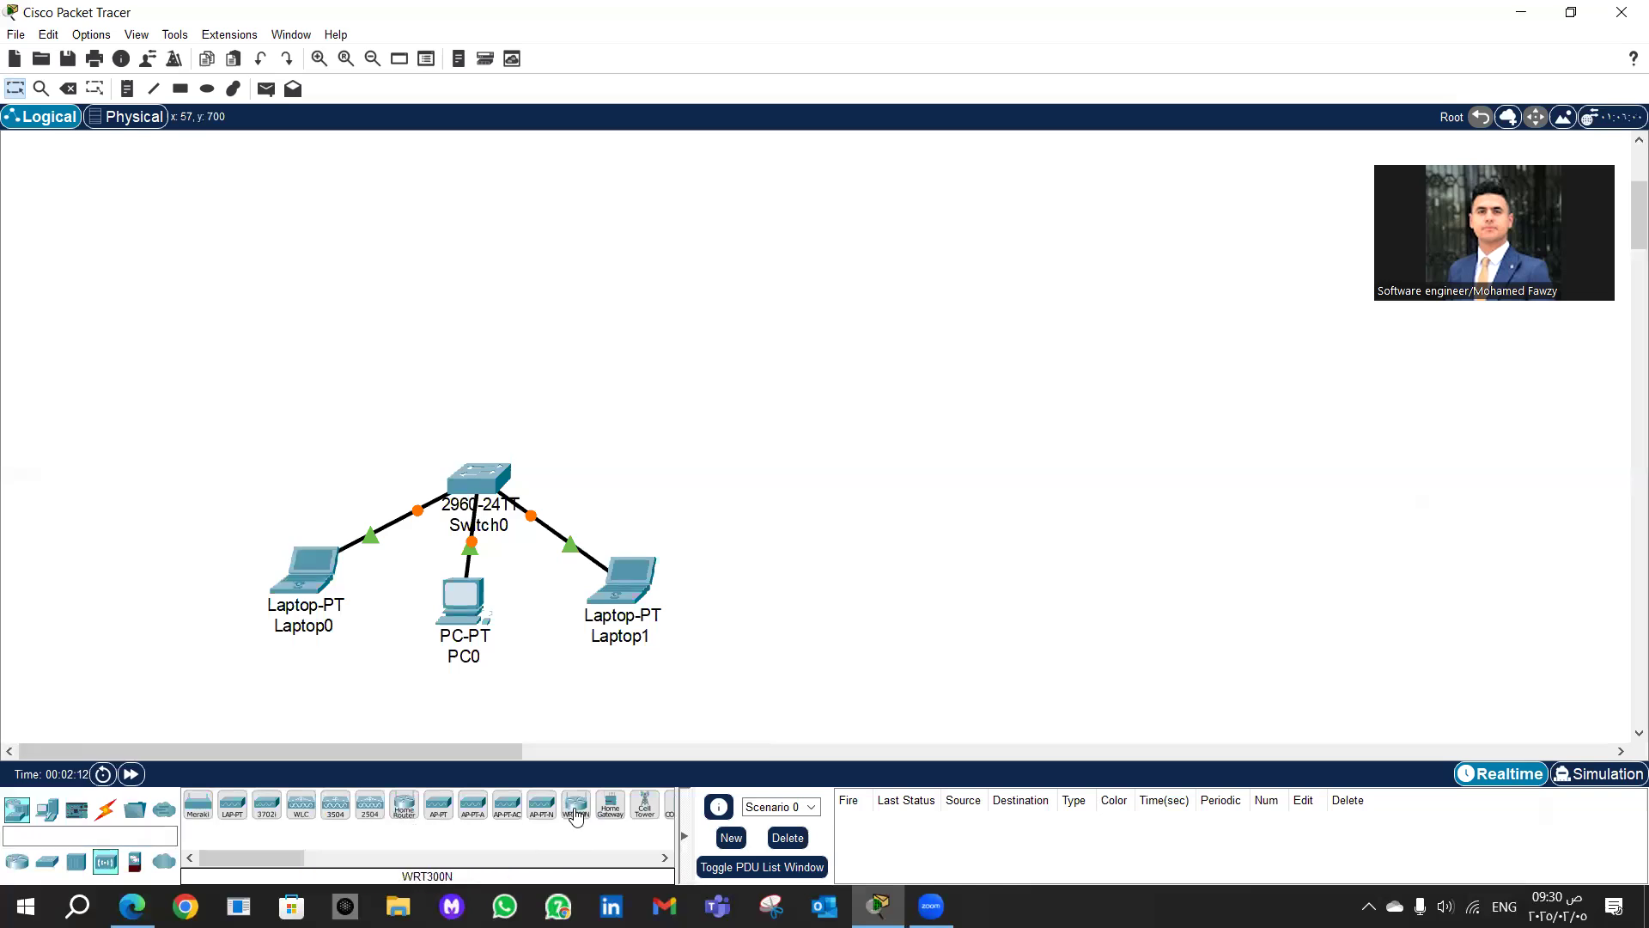
left_click_drag(575, 815, 708, 404)
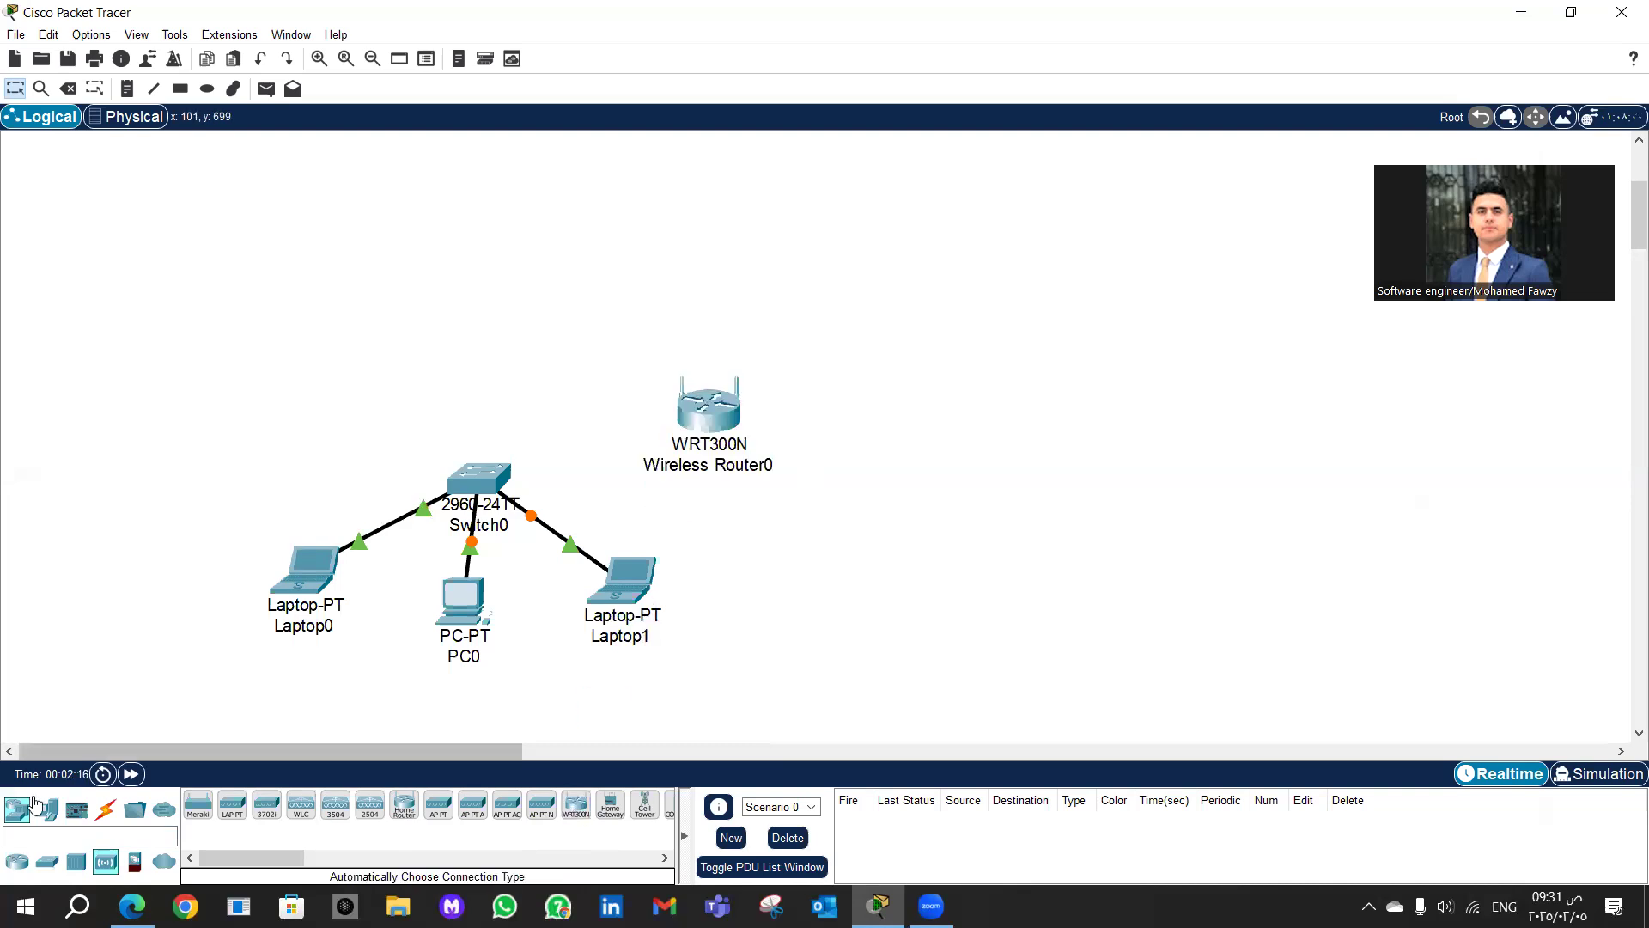
Step: Add a Cable-Modem-PT and a Cloud-PT to the workspace, lined up in a row to the right of Wireless Router0
left_click(47, 861)
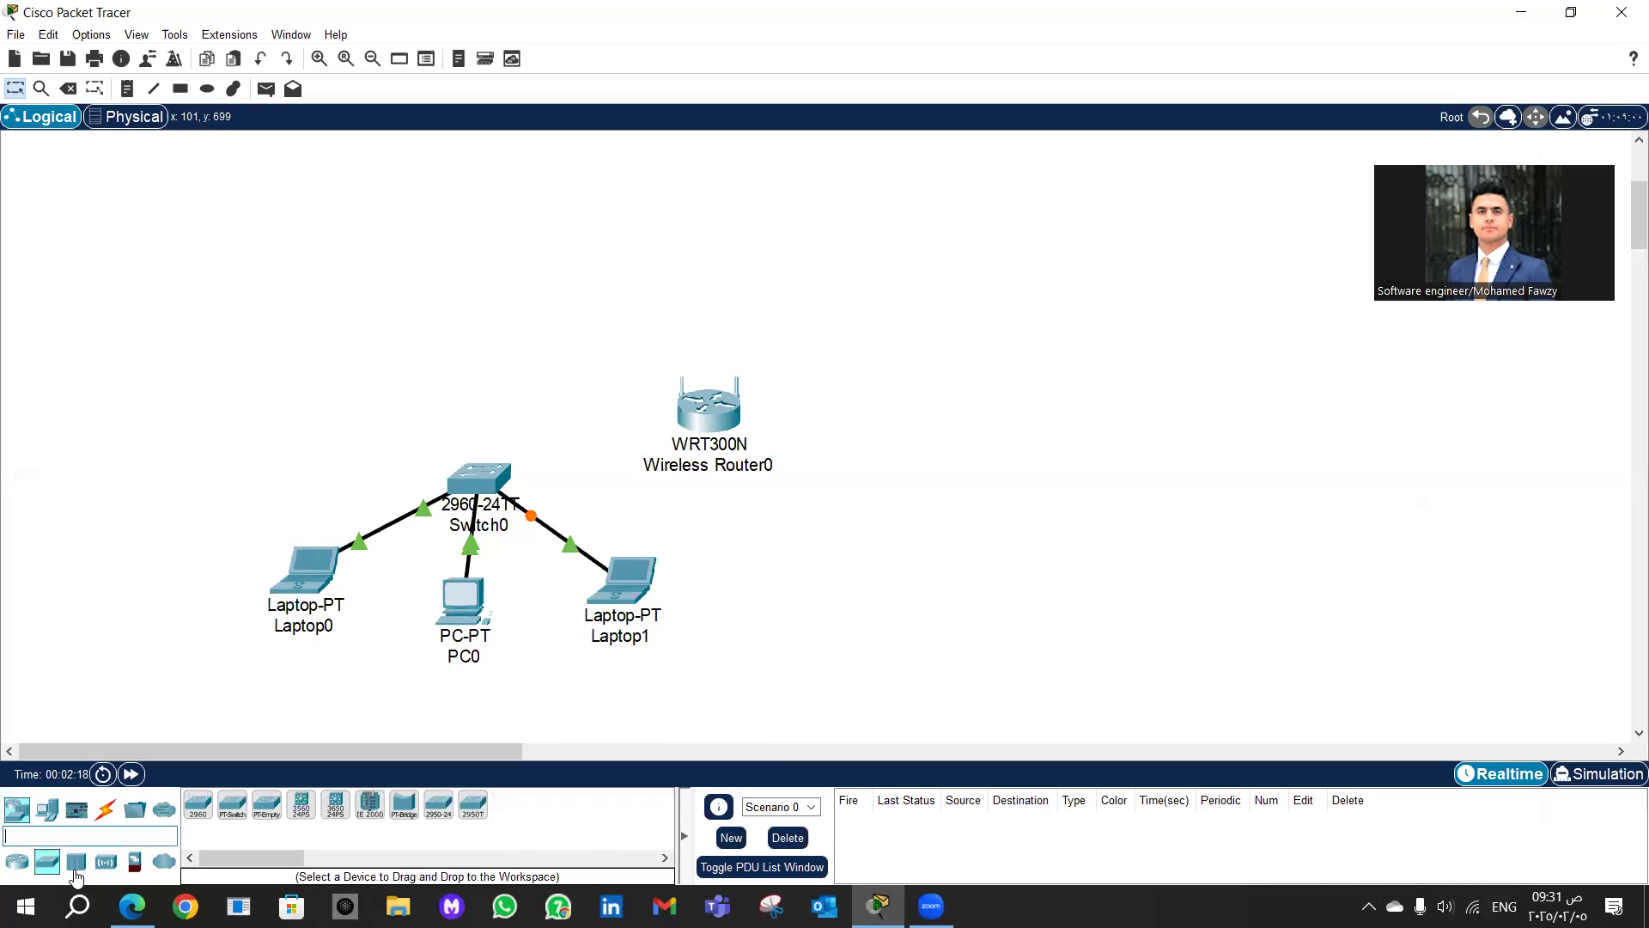
left_click(46, 808)
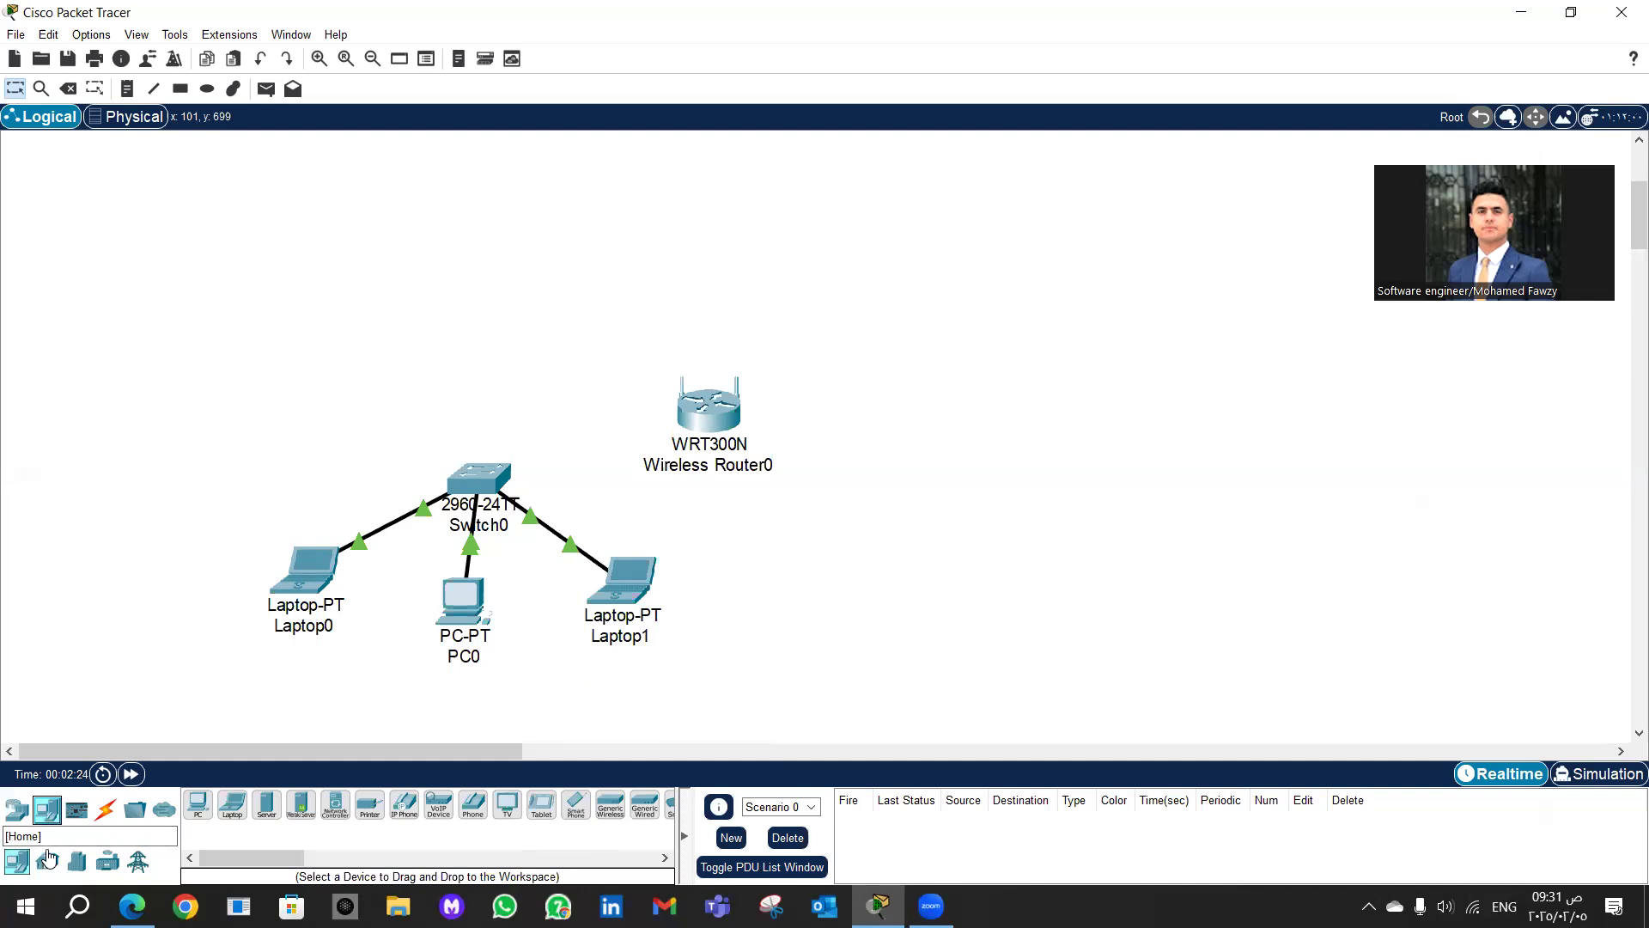
left_click(17, 811)
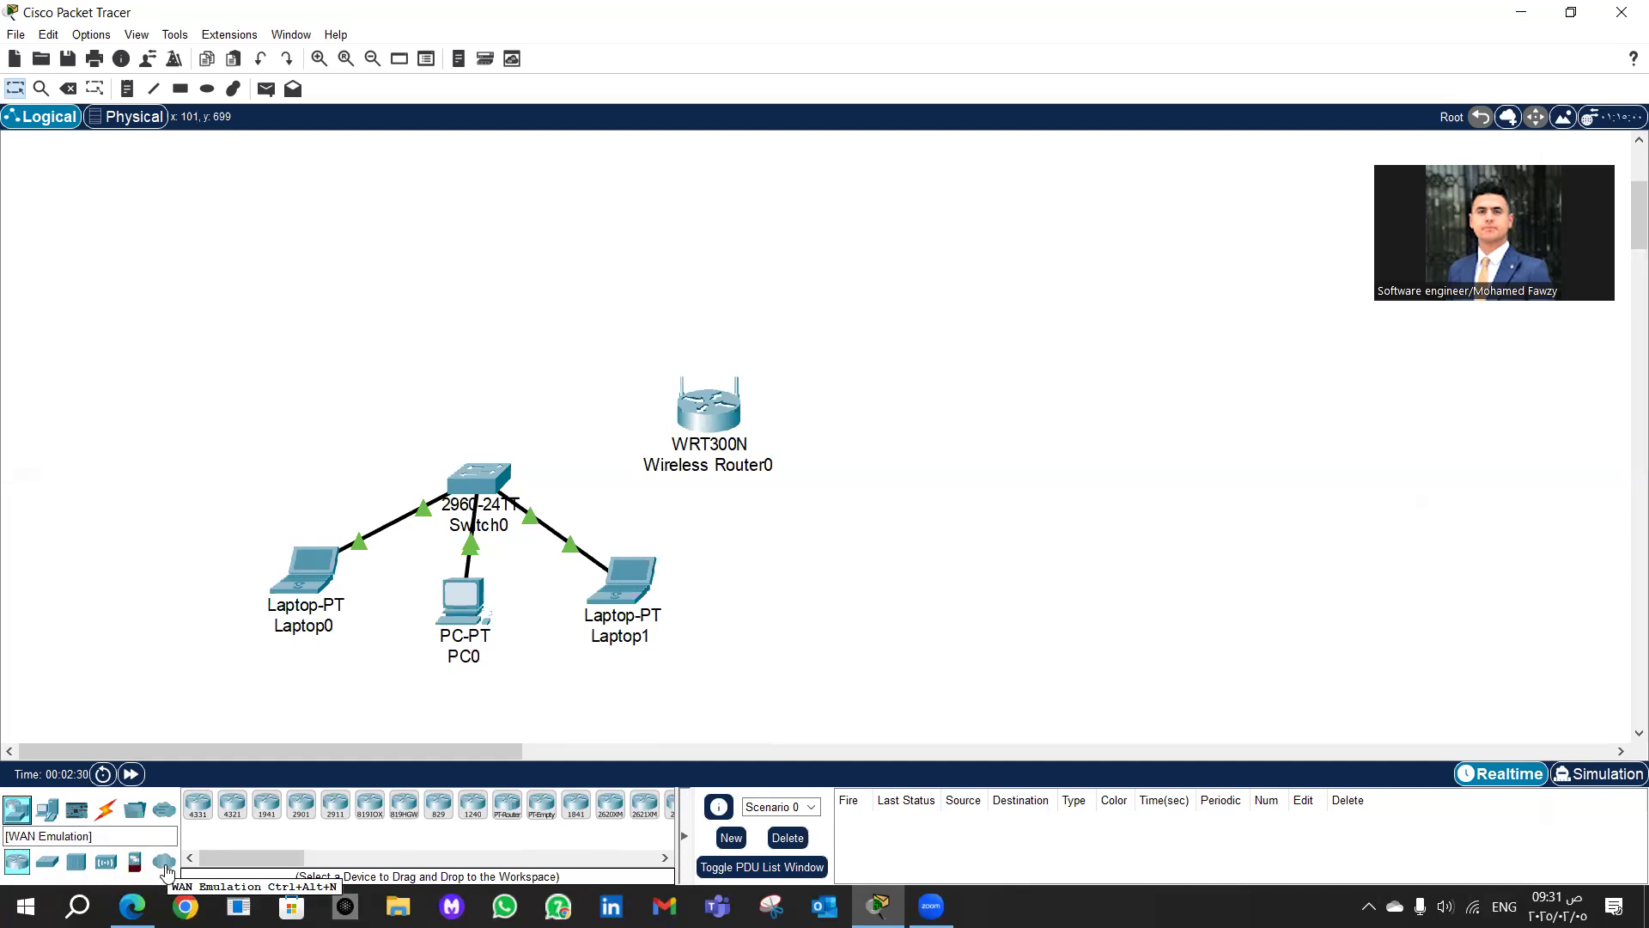
left_click(164, 861)
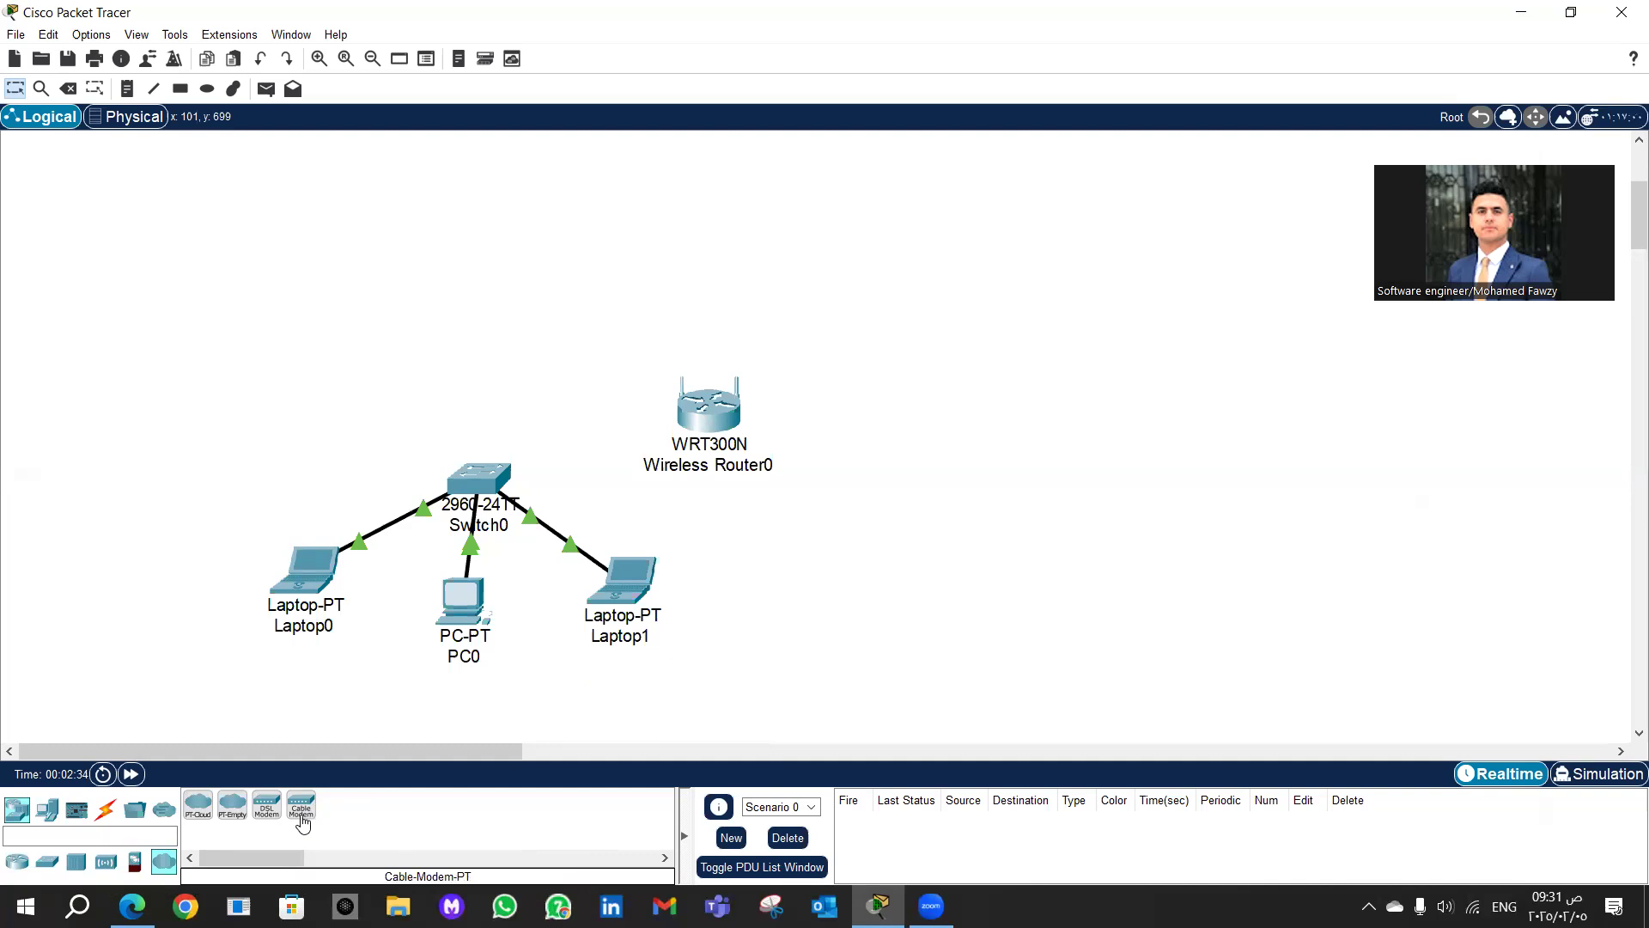
left_click_drag(303, 822, 862, 471)
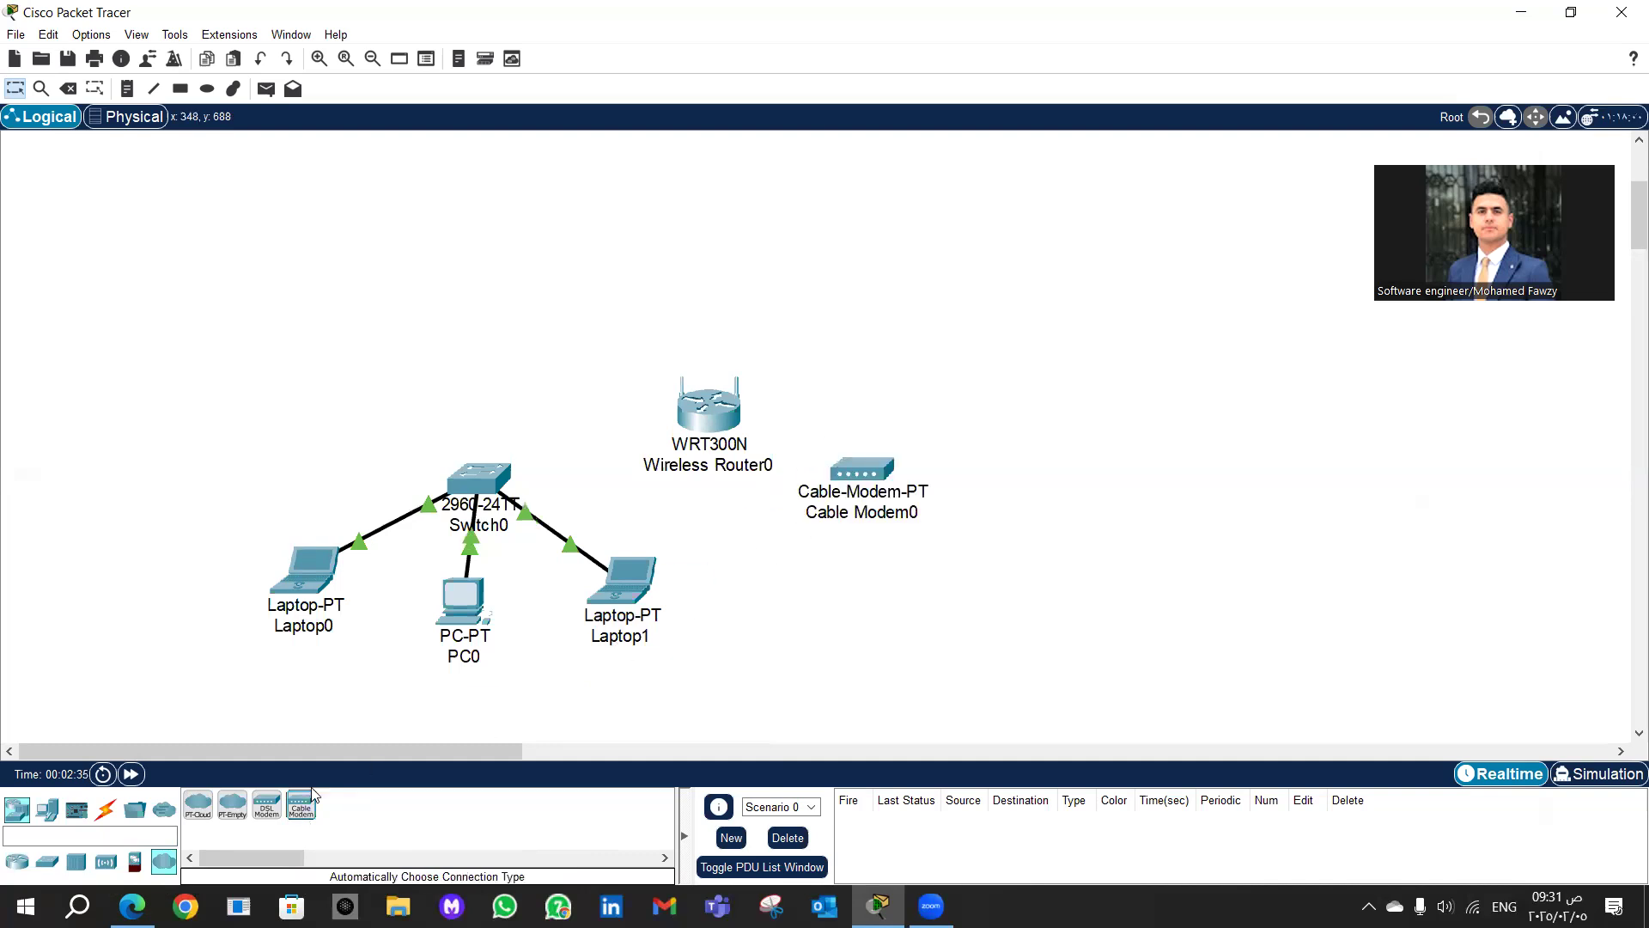
left_click_drag(198, 804, 1091, 428)
left_click_drag(863, 471, 914, 452)
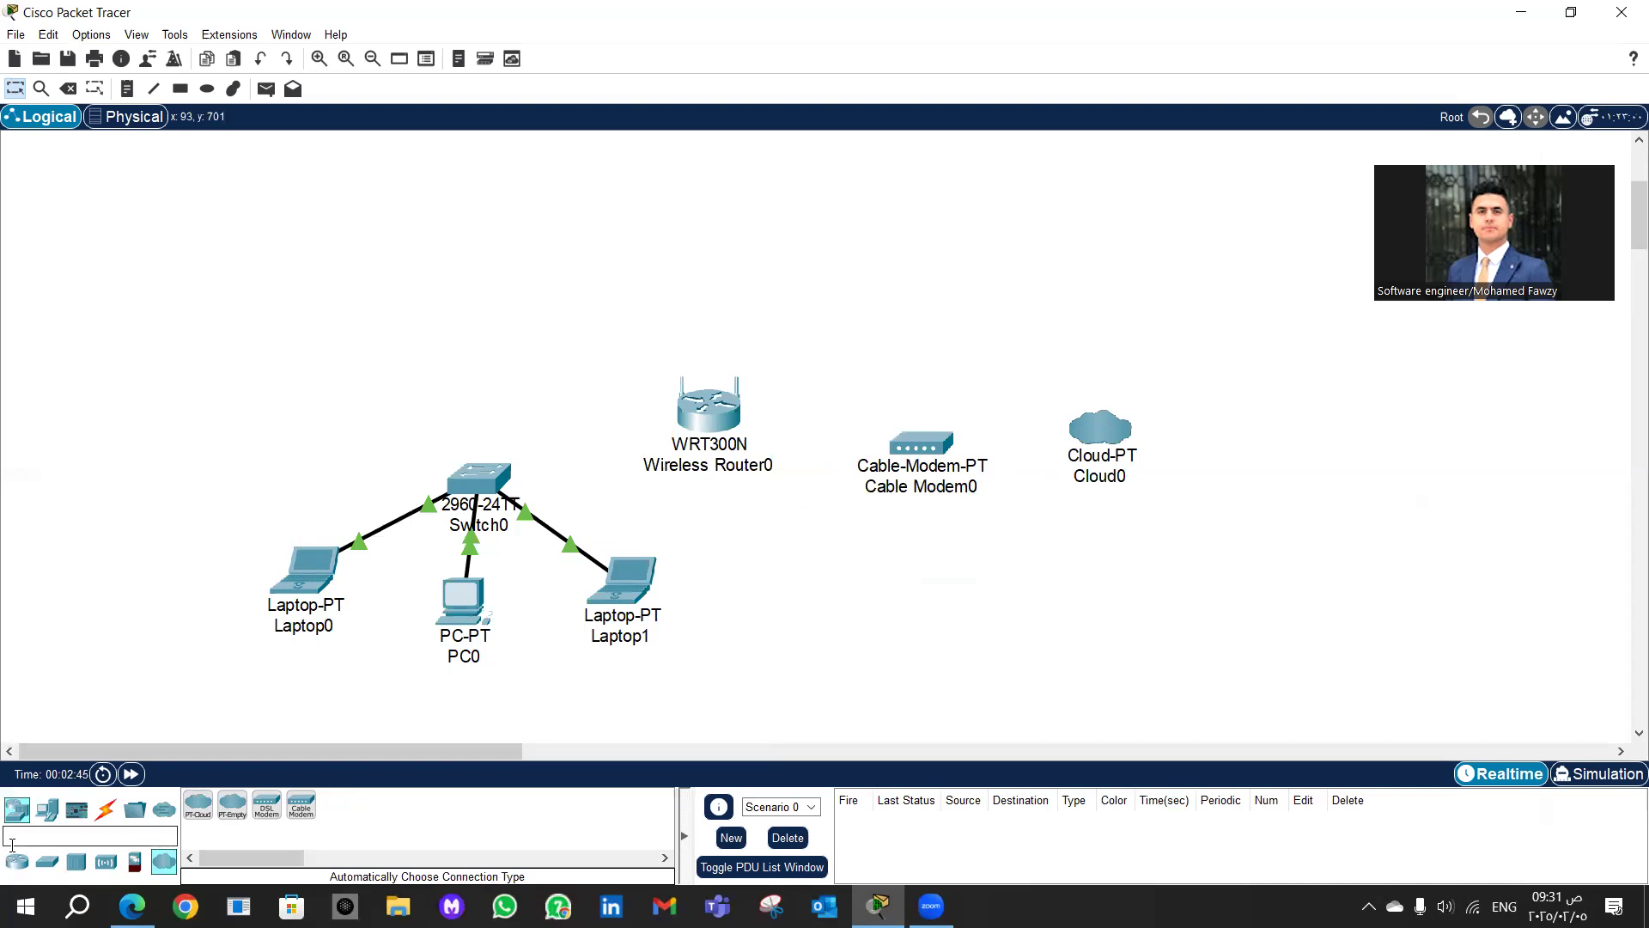
Step: Add a Server-PT to the workspace, to the right of Cloud0
left_click(48, 812)
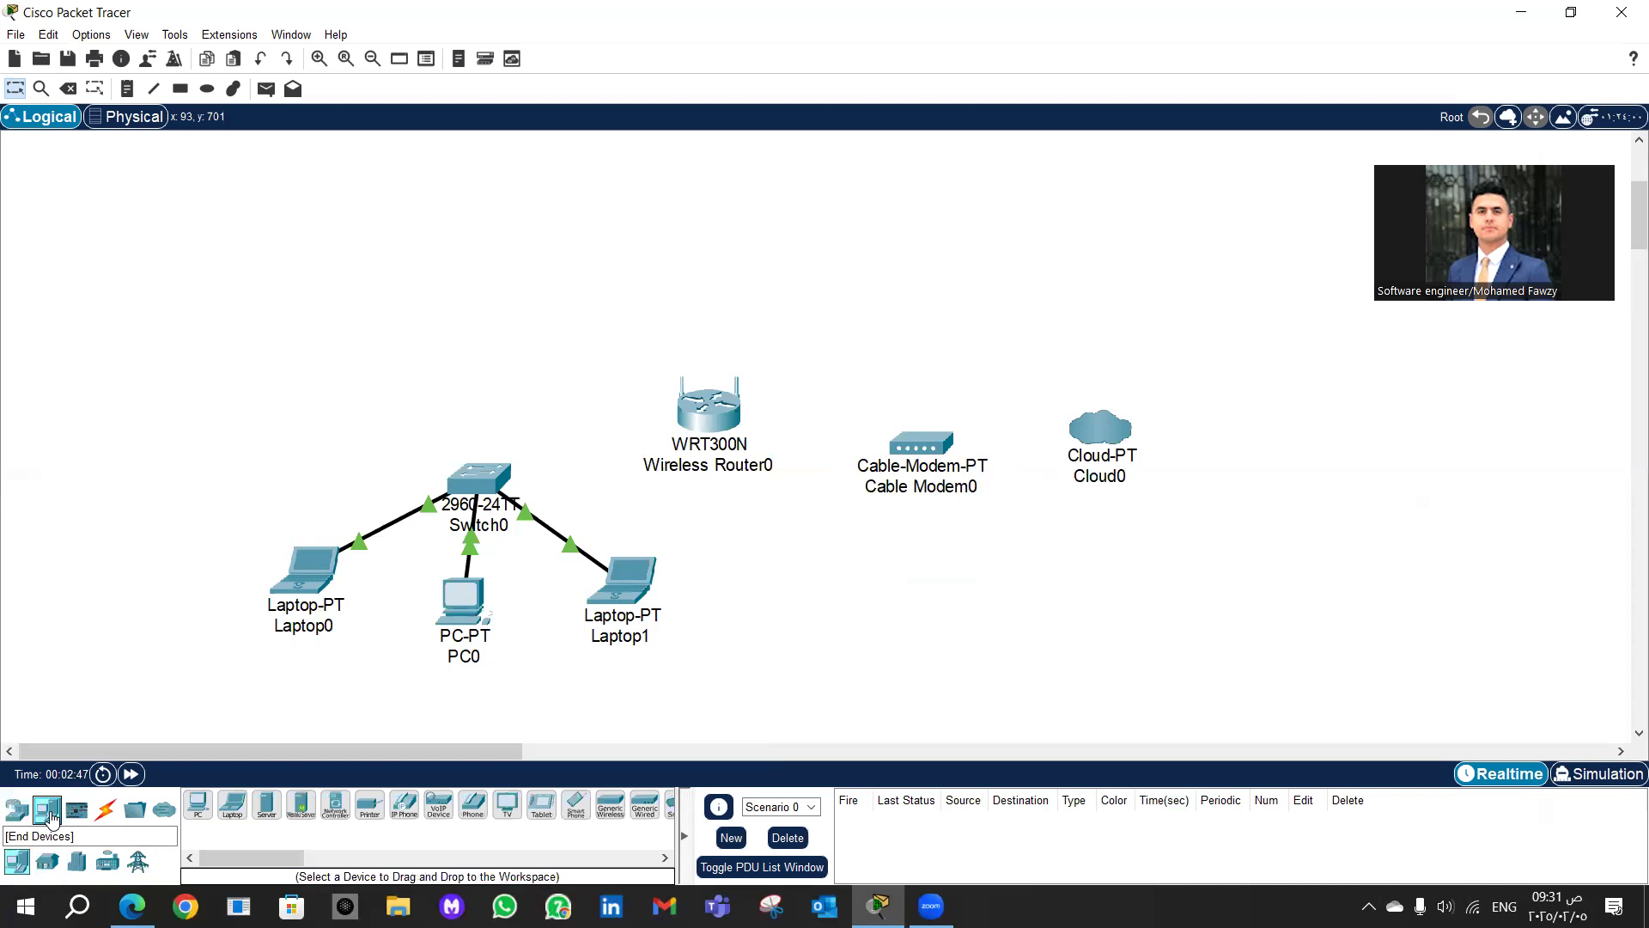
left_click(266, 807)
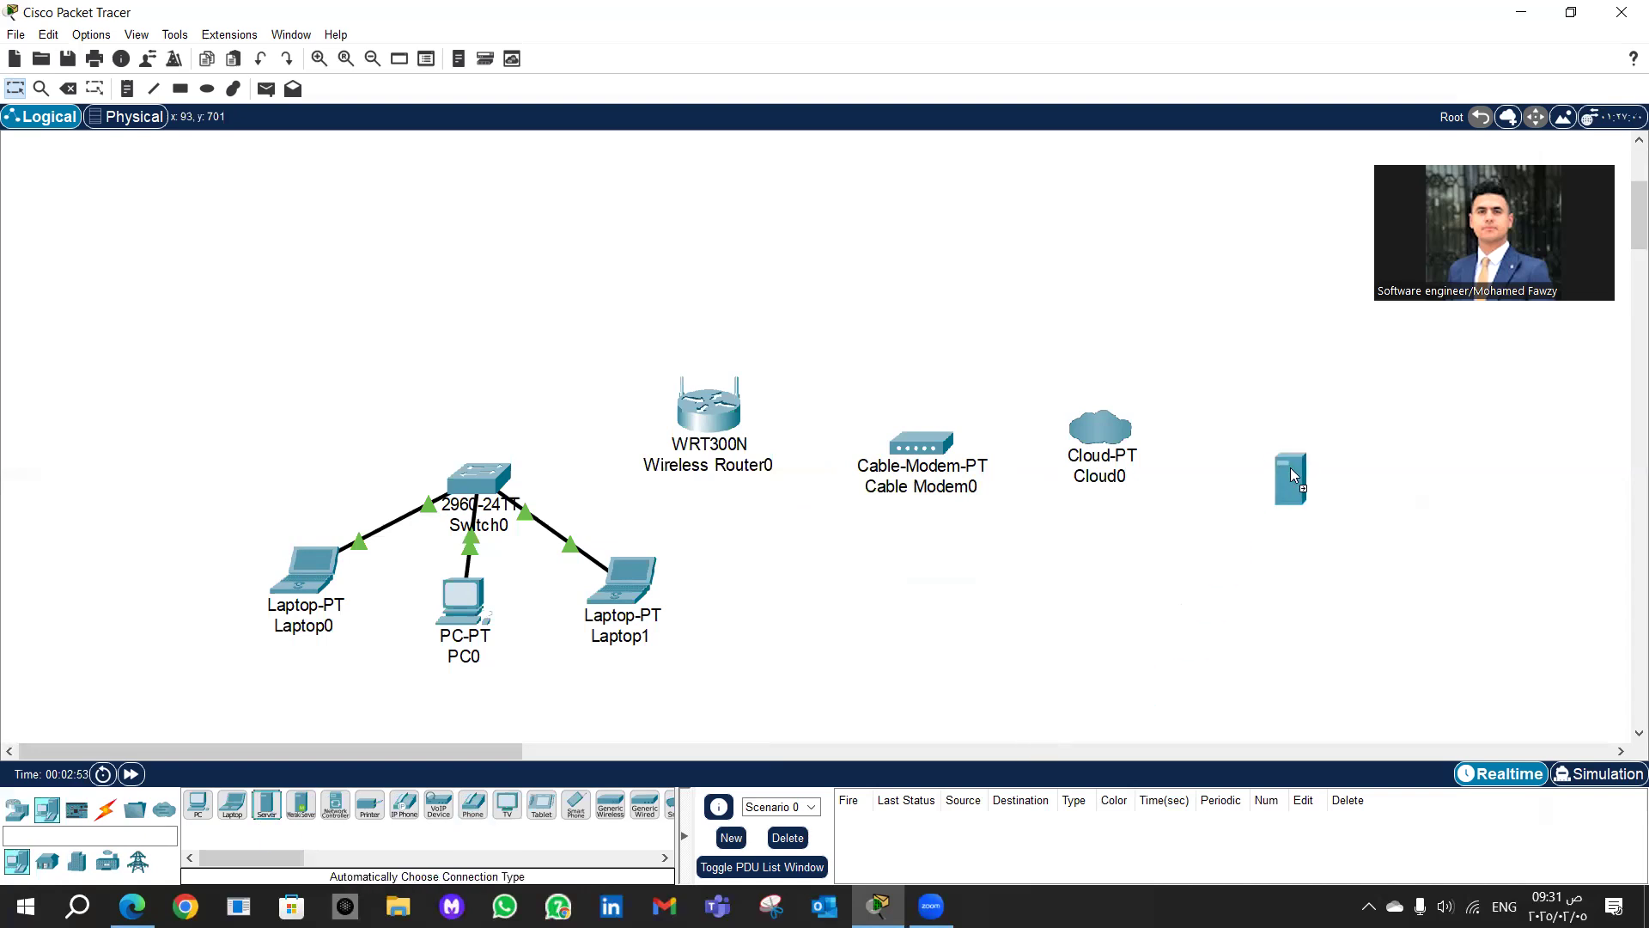
left_click(1272, 443)
left_click(1276, 447)
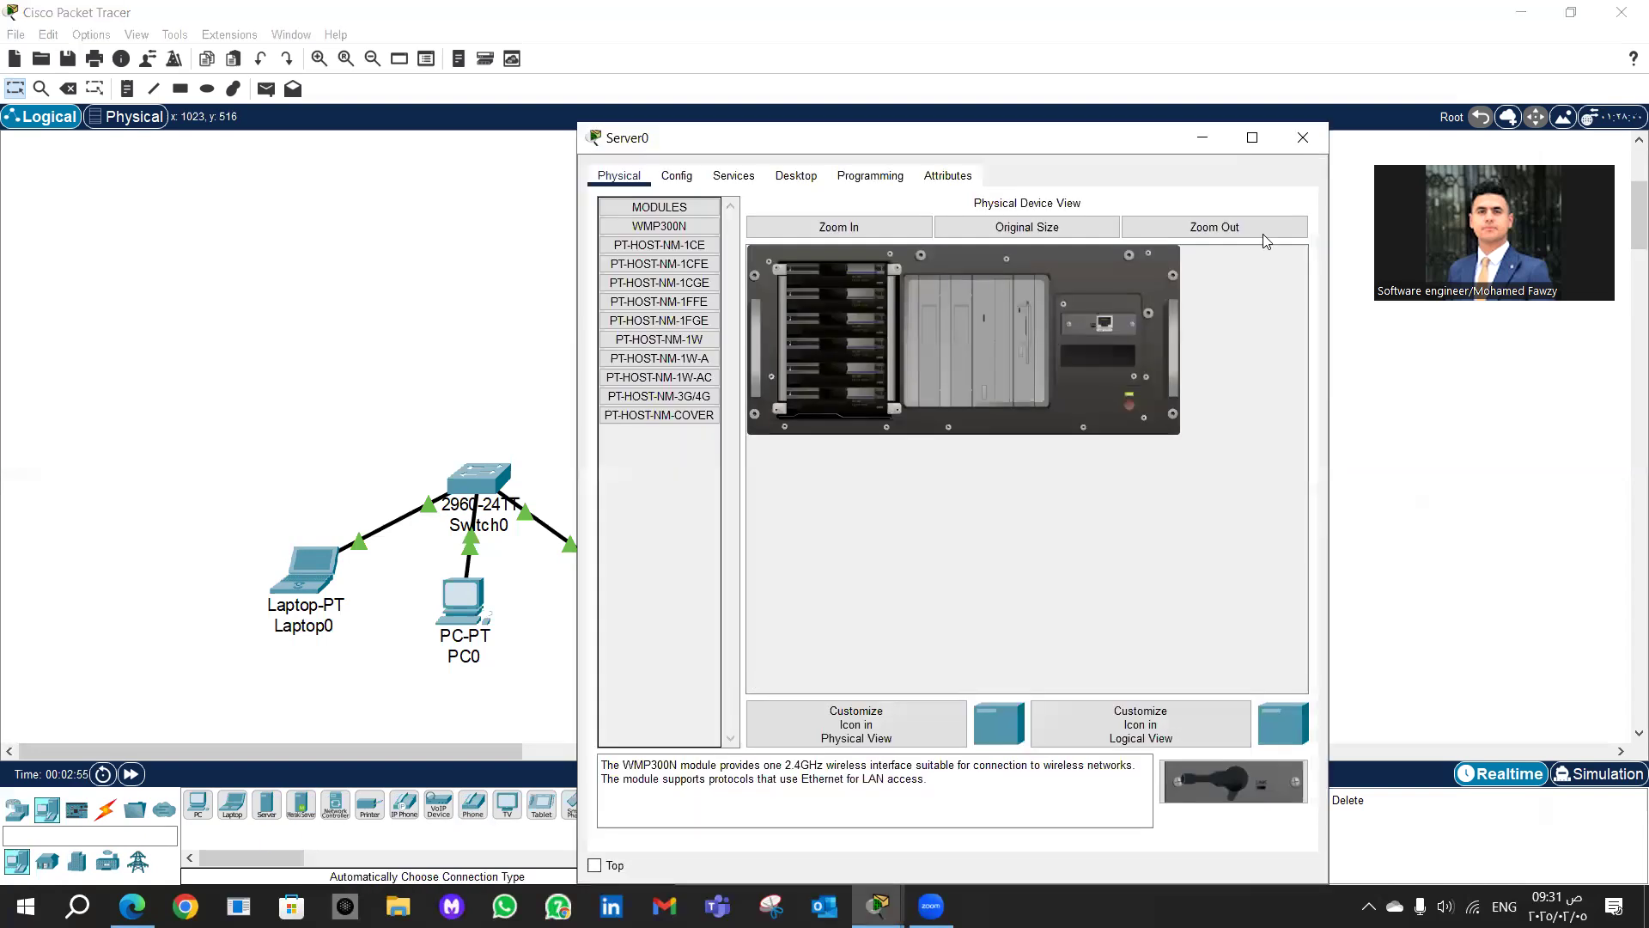
left_click(1299, 140)
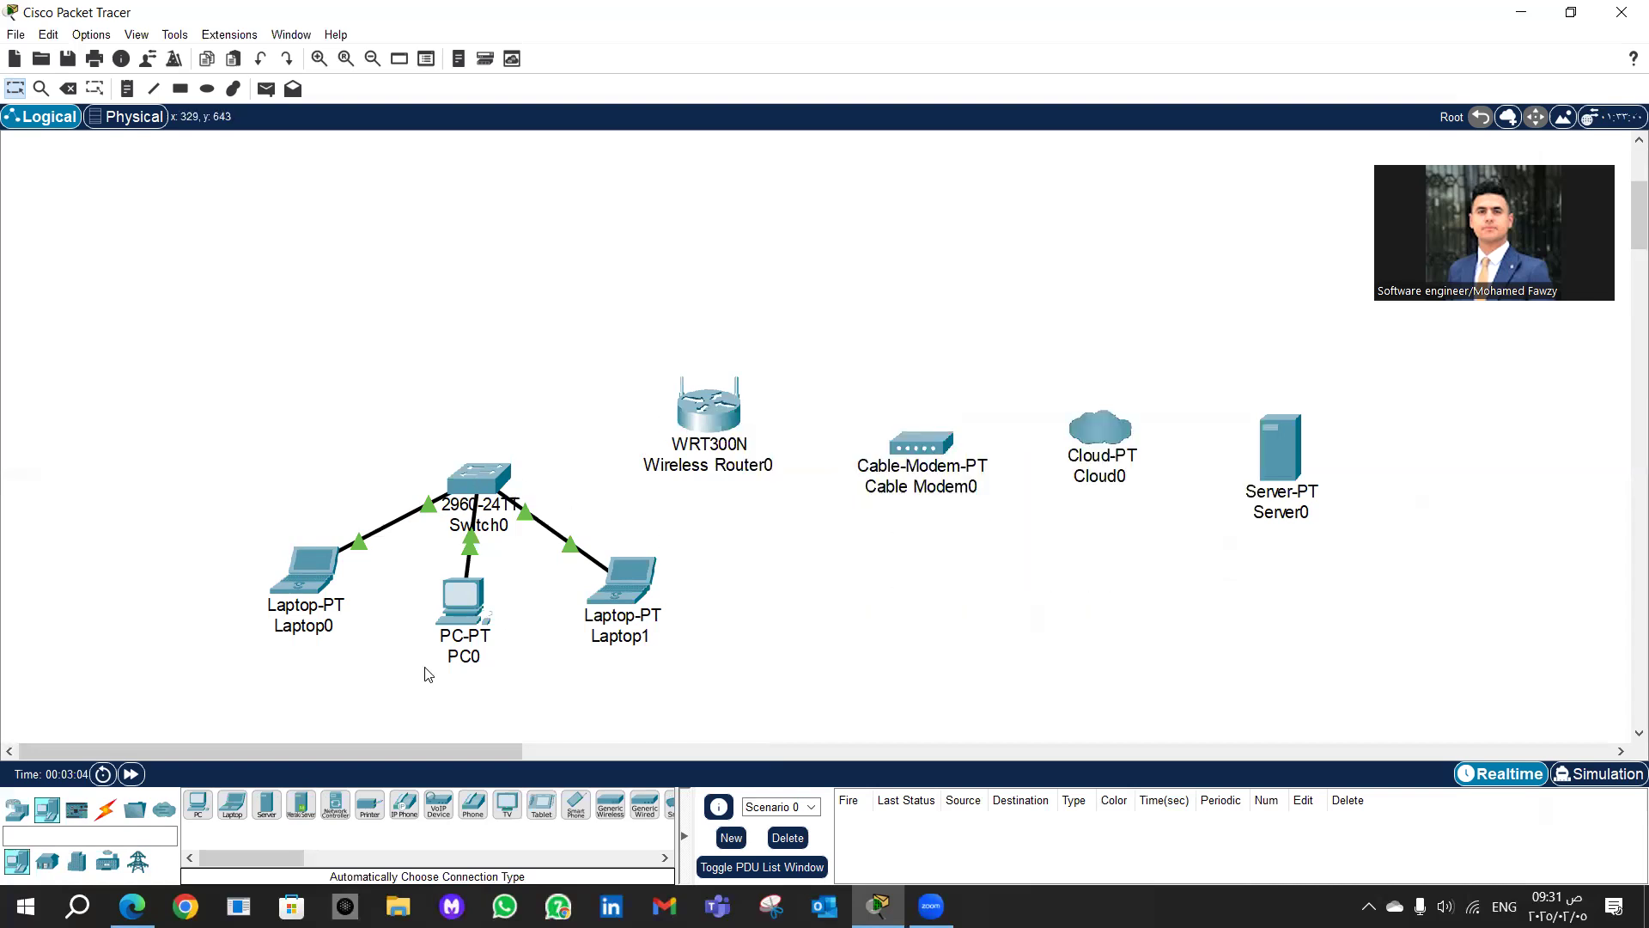
Step: Connect Switch0's FastEthernet0/4 port to Wireless Router0's Ethernet 1 port with a Copper Straight-Through cable
left_click(104, 814)
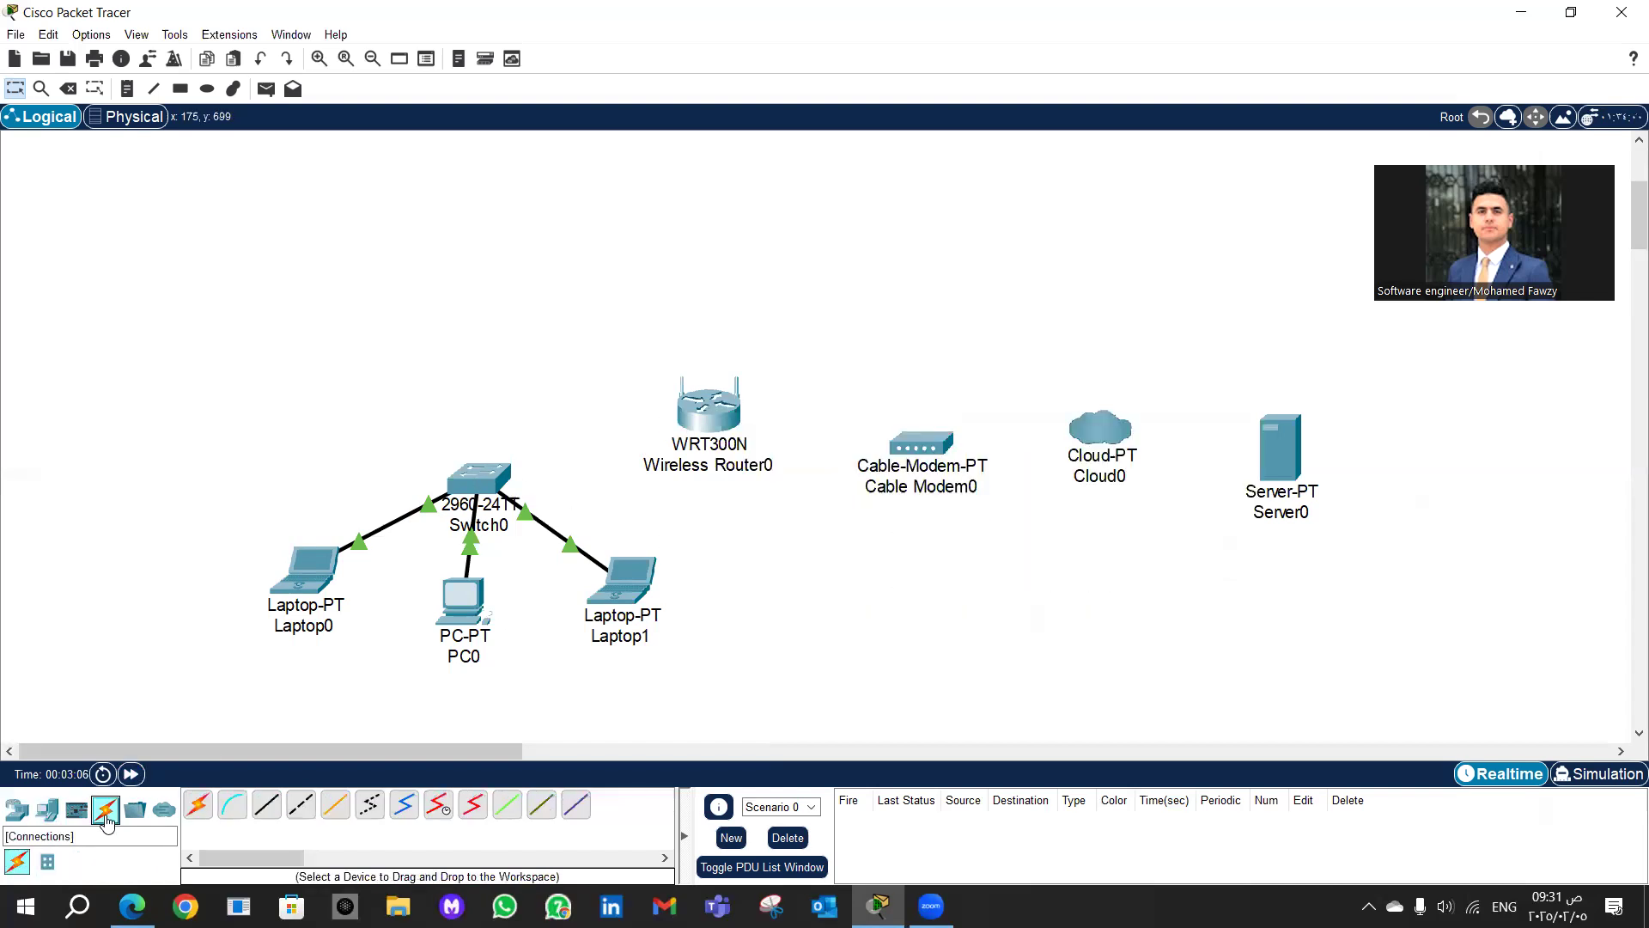
left_click(263, 812)
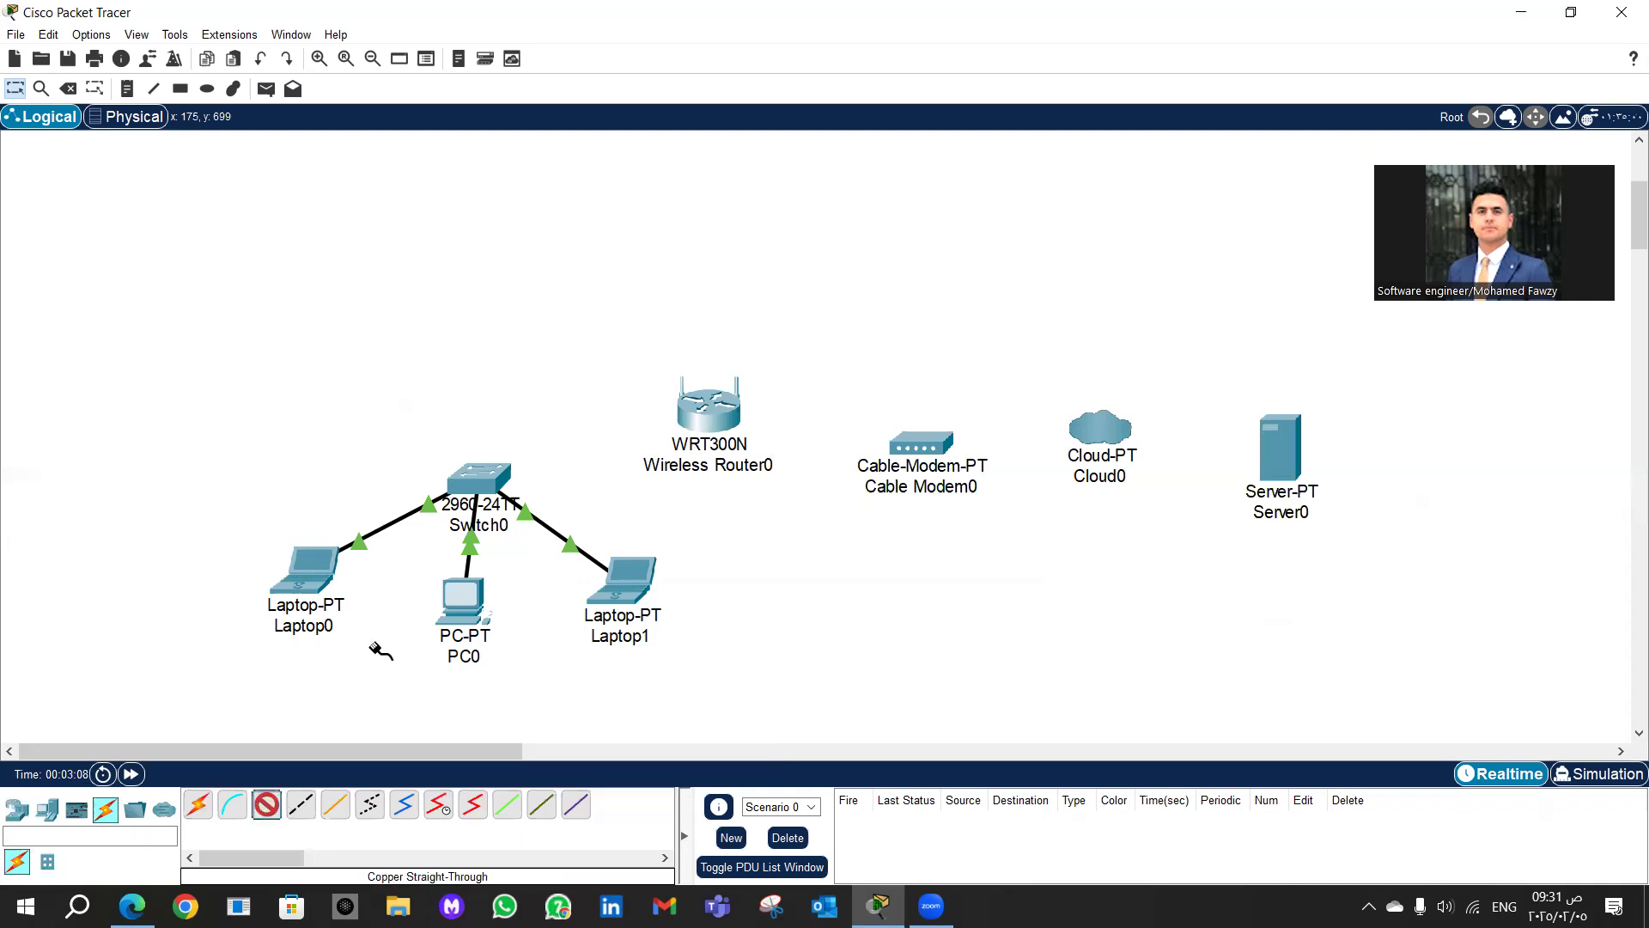
left_click(483, 478)
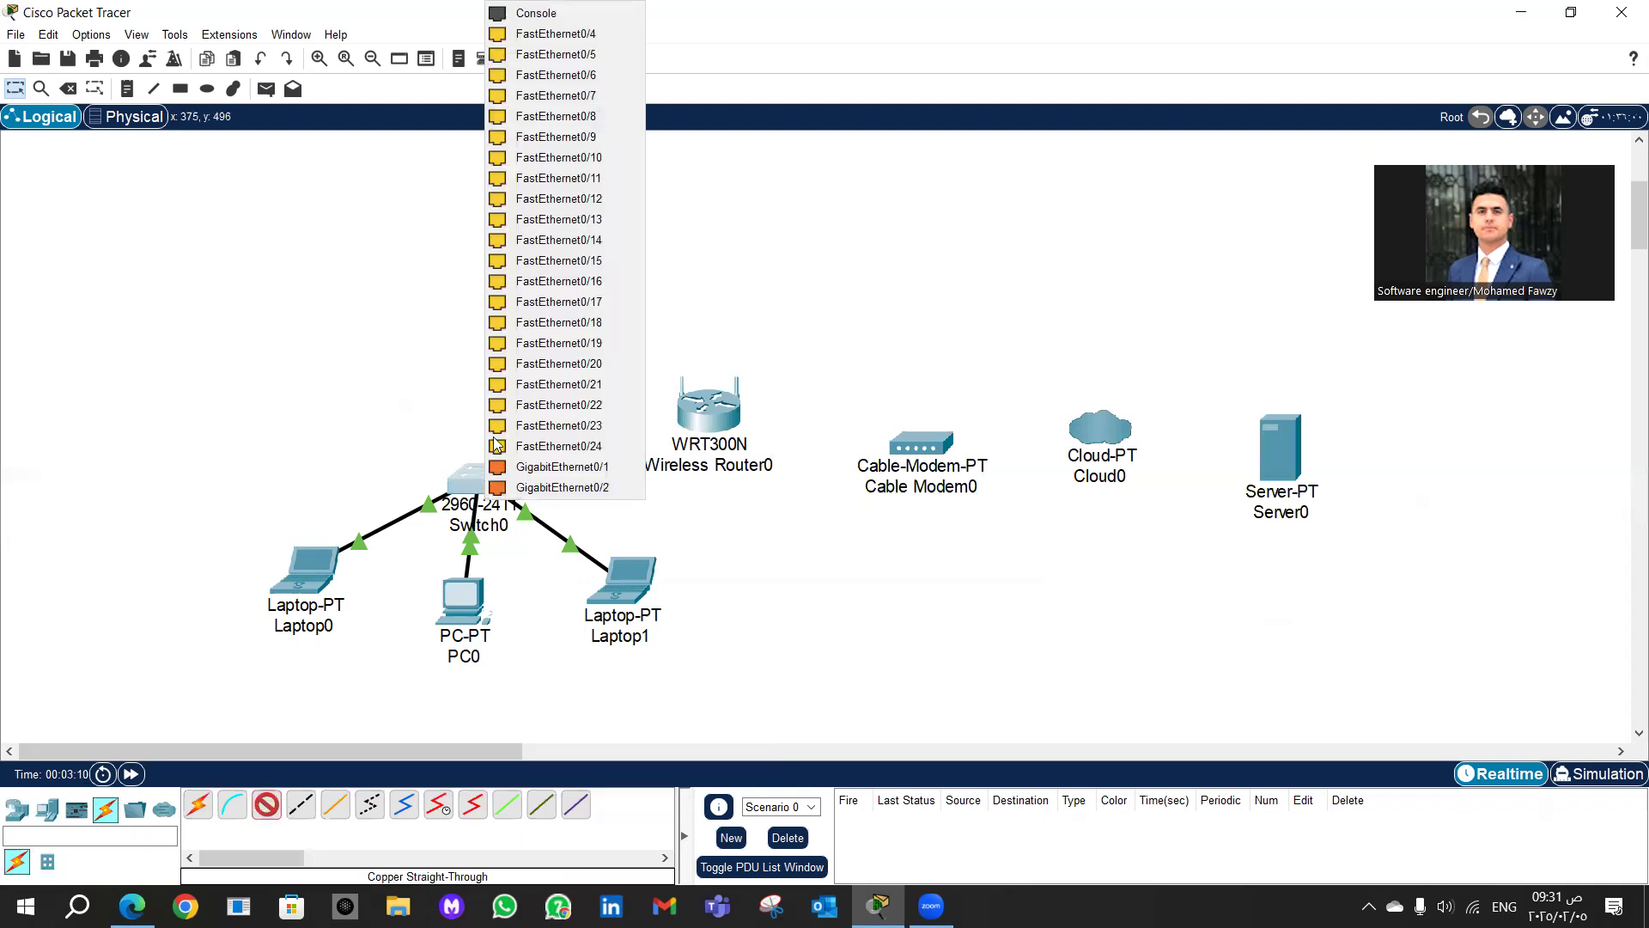
left_click(563, 38)
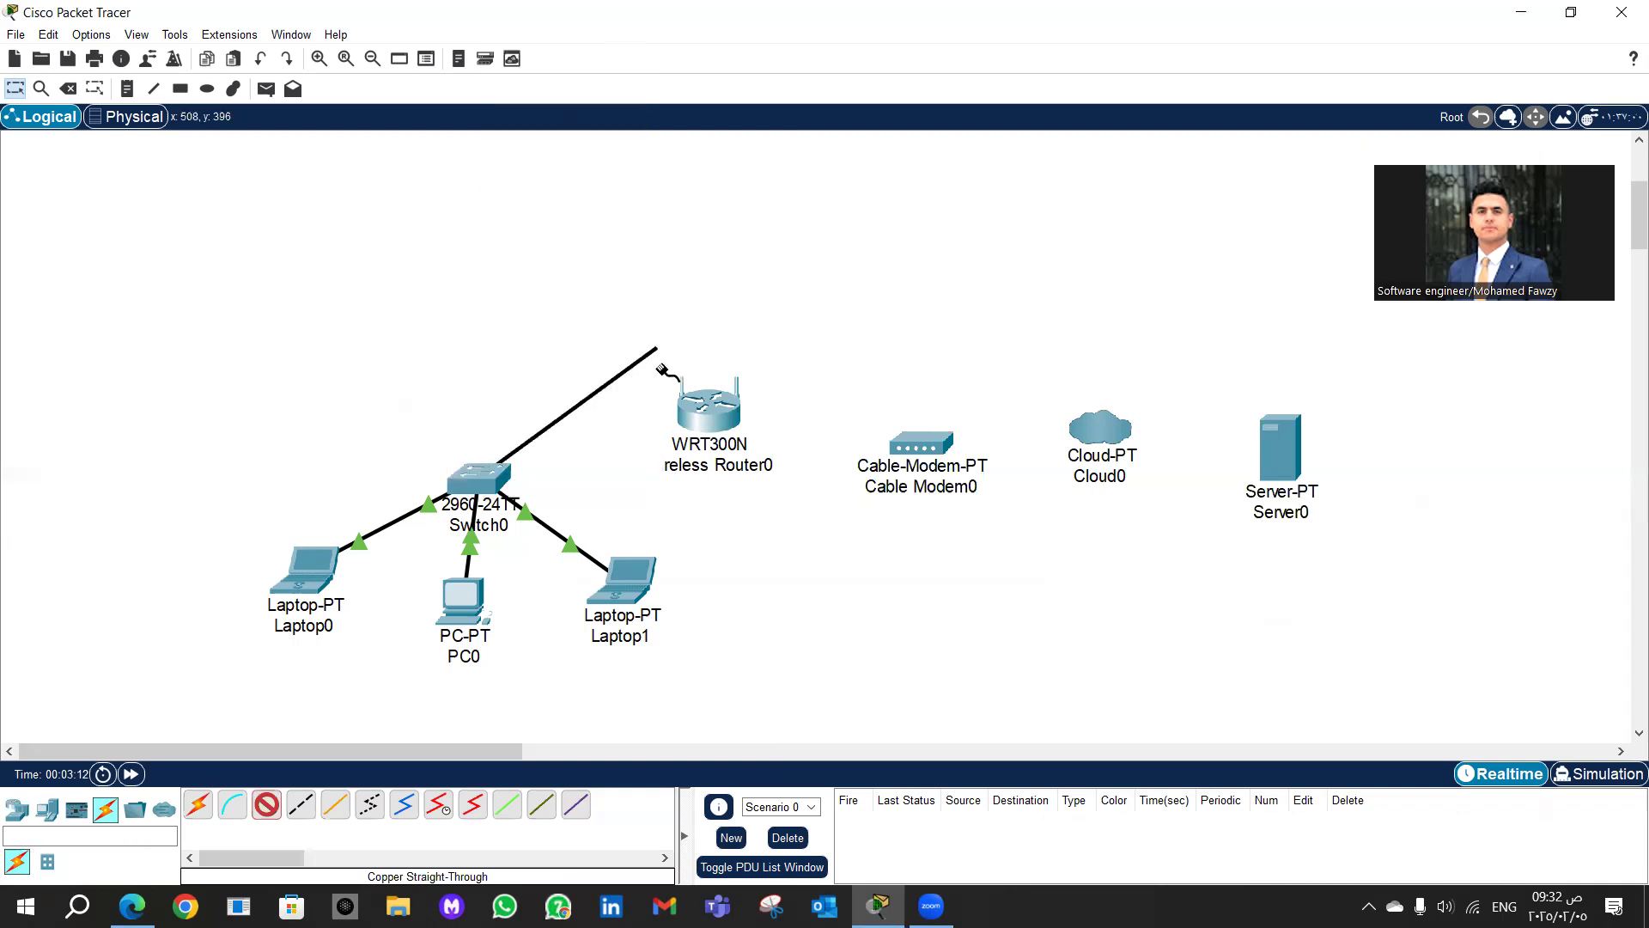
left_click(704, 413)
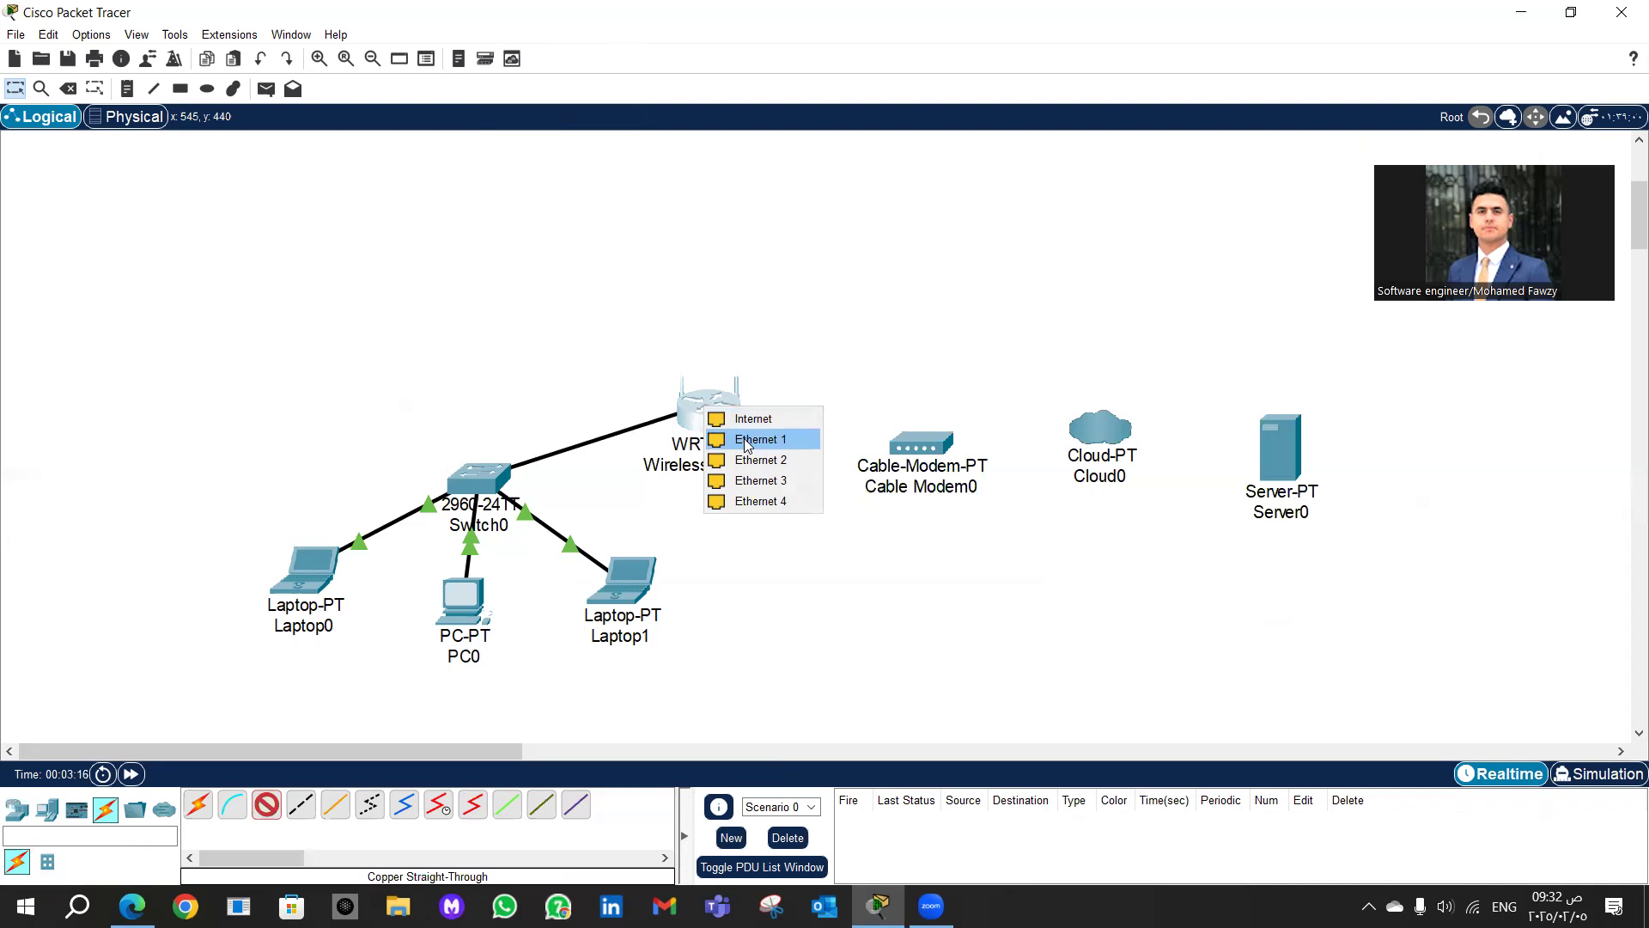
left_click(746, 444)
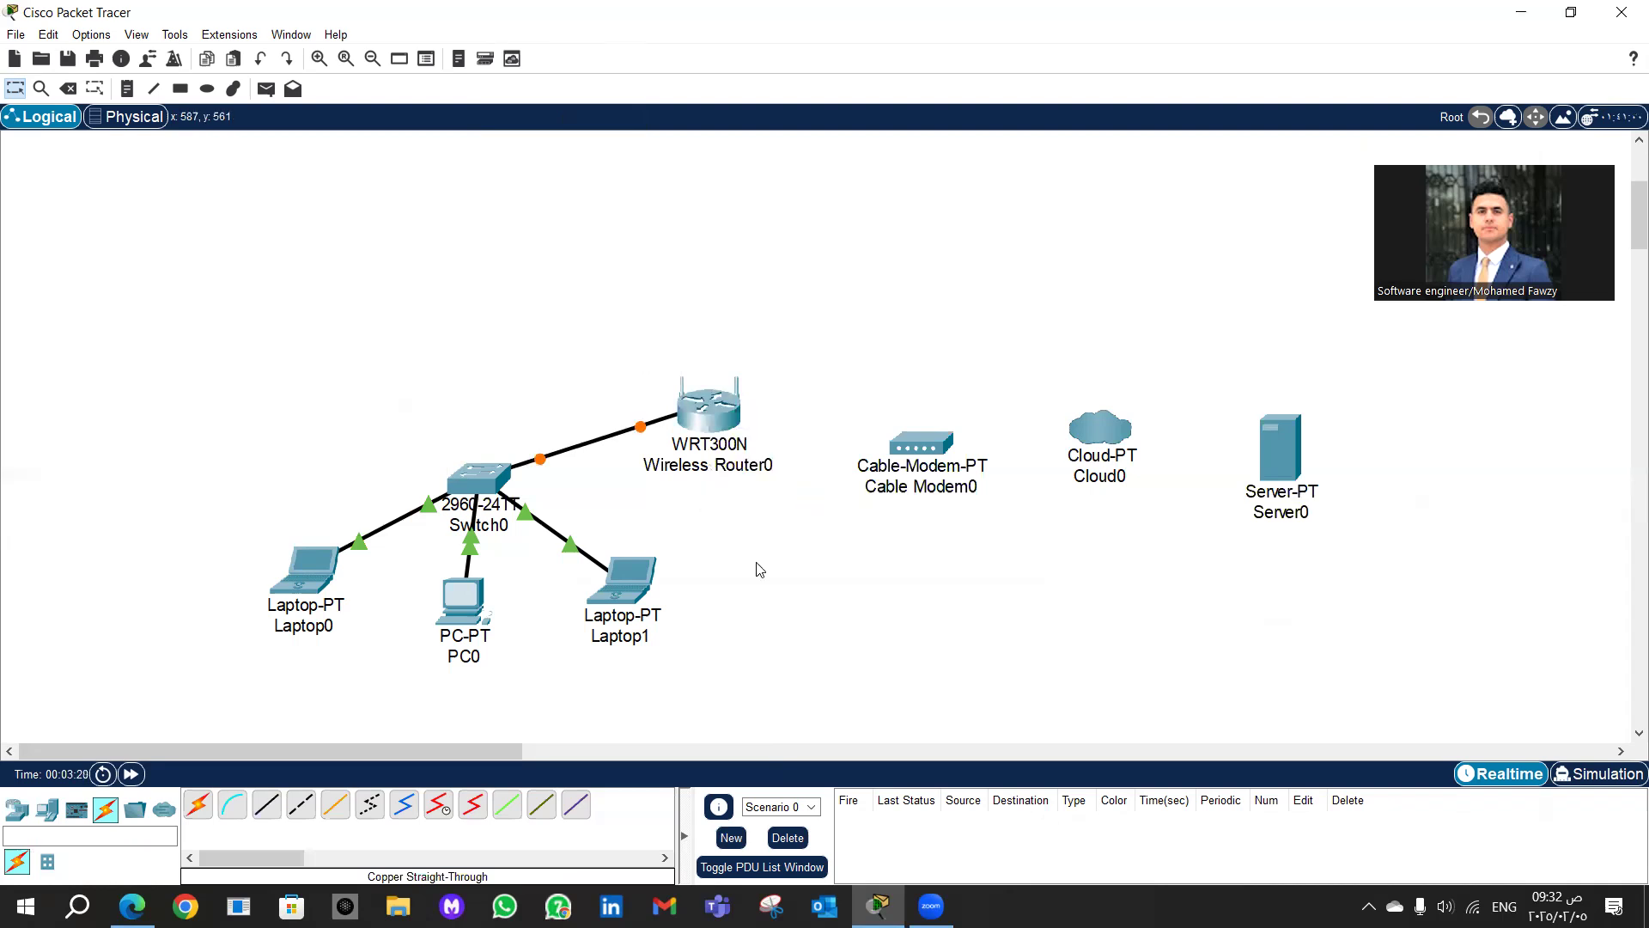
Step: Connect Wireless Router0's Internet port to Cable Modem0's Port 1 with a Copper Straight-Through cable
left_click(266, 804)
left_click(709, 412)
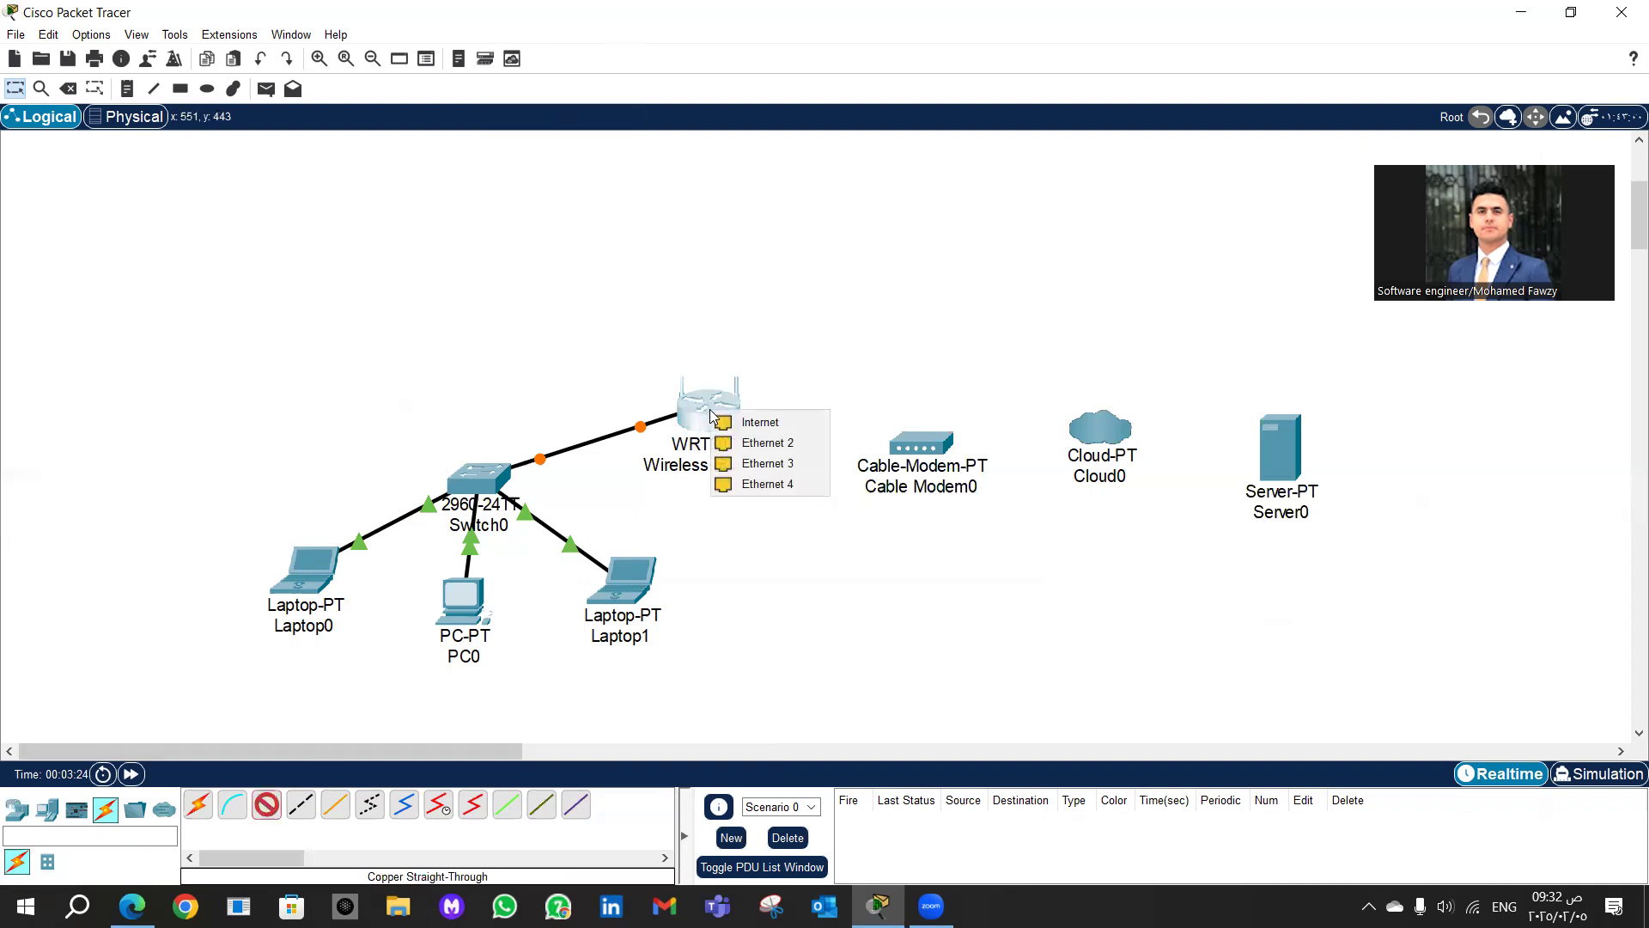
left_click(761, 421)
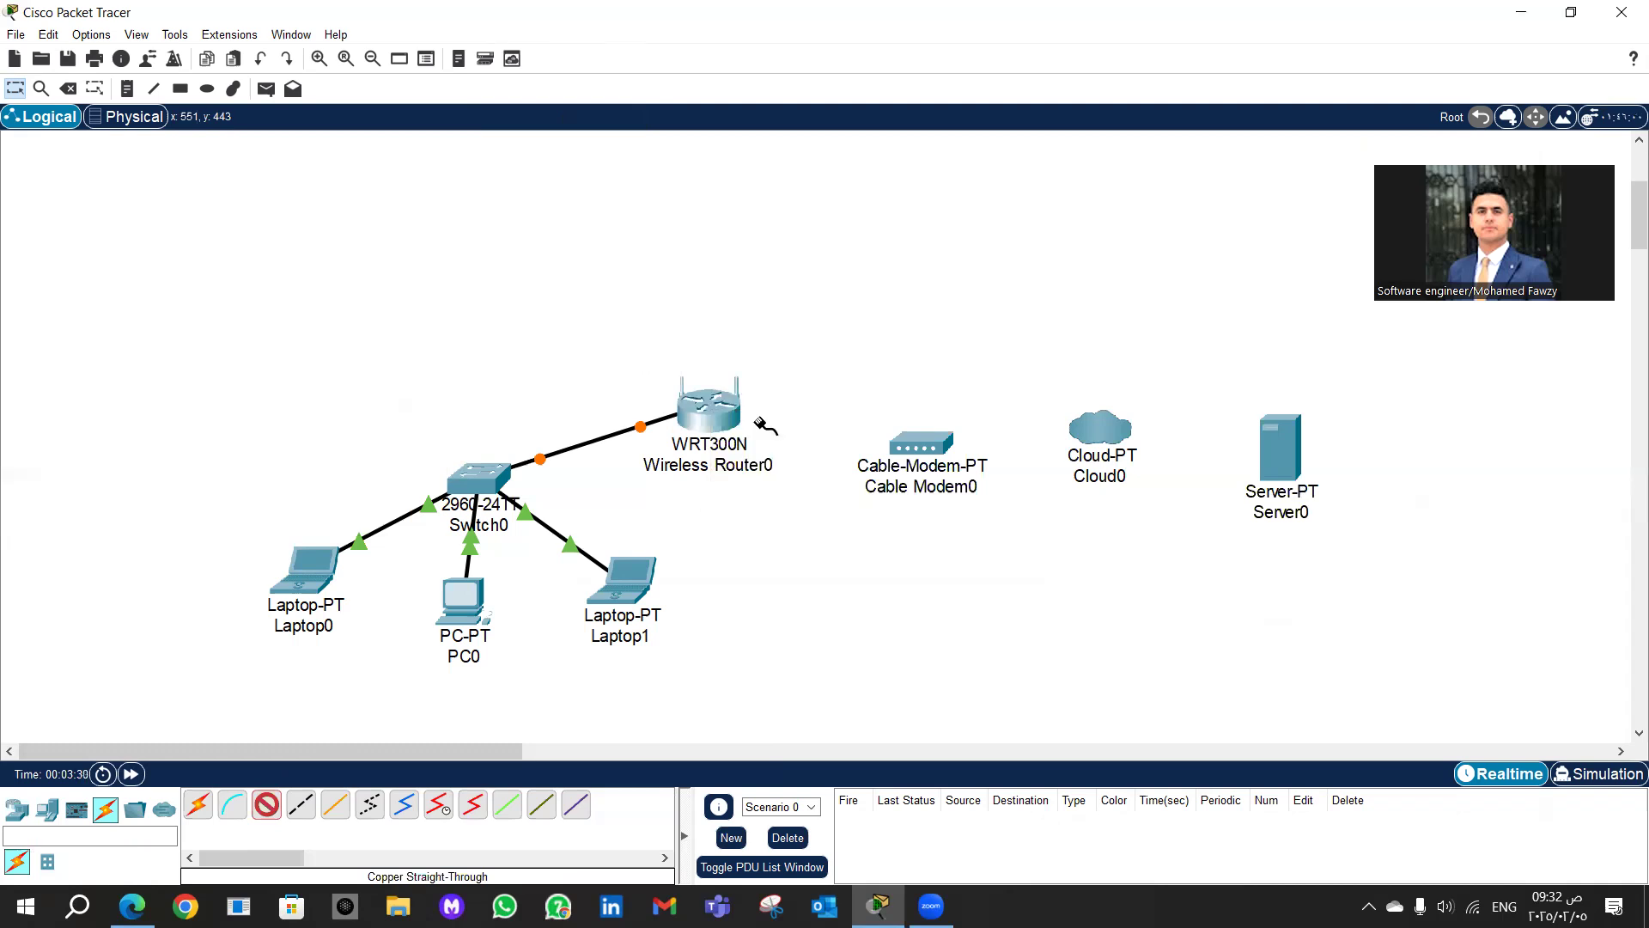
left_click(923, 444)
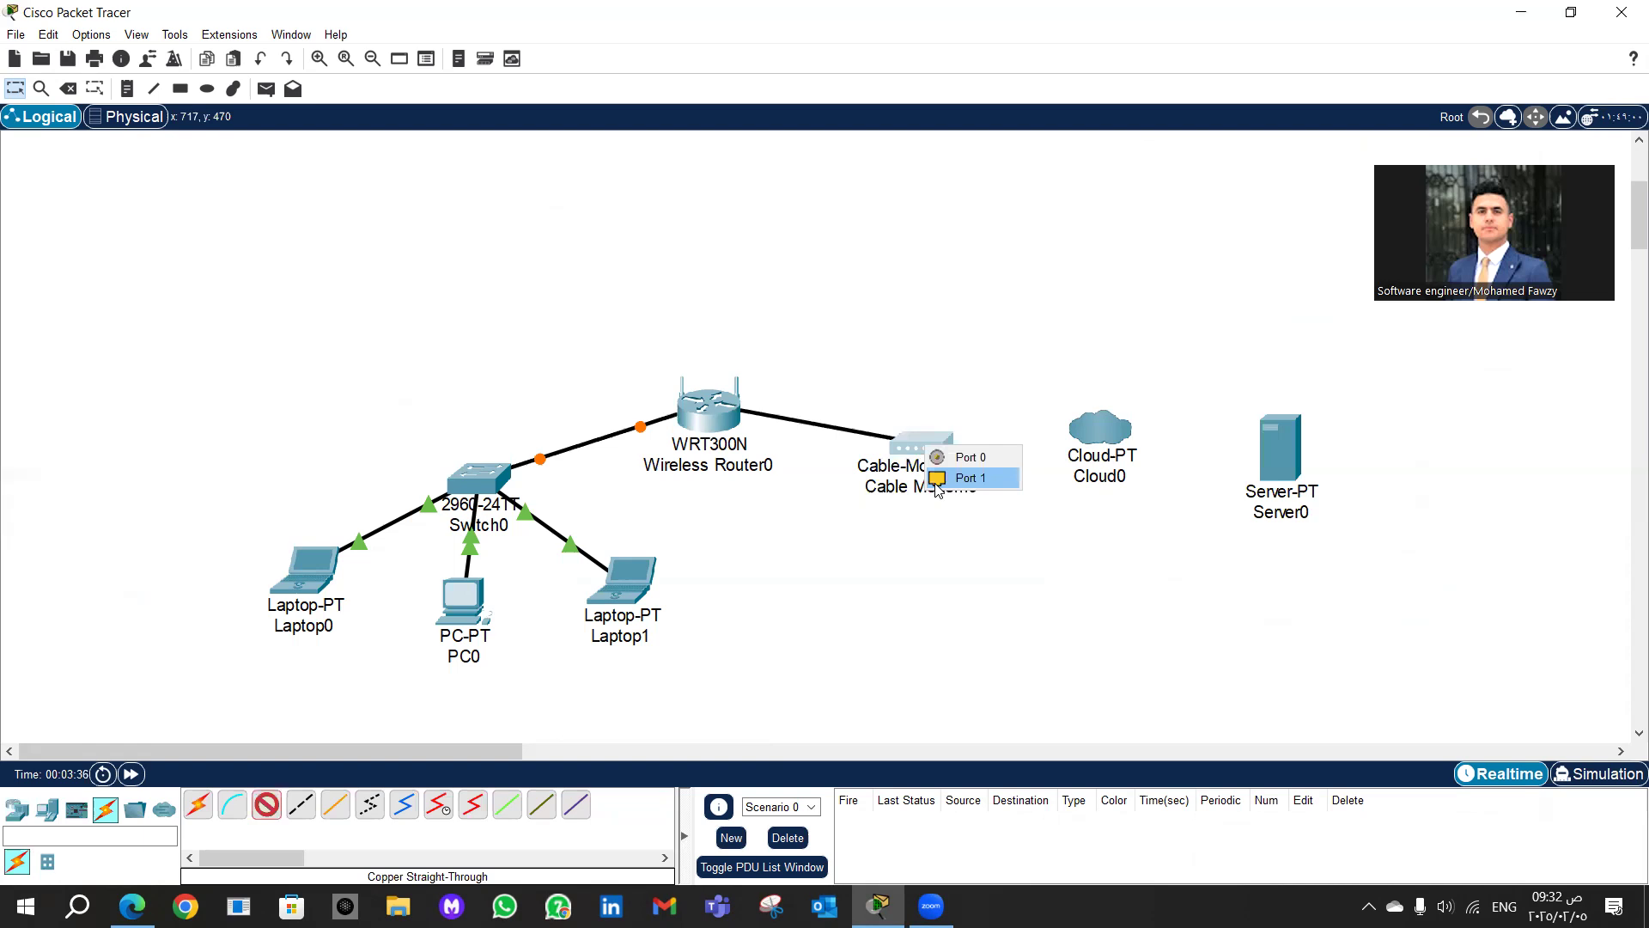
left_click(936, 481)
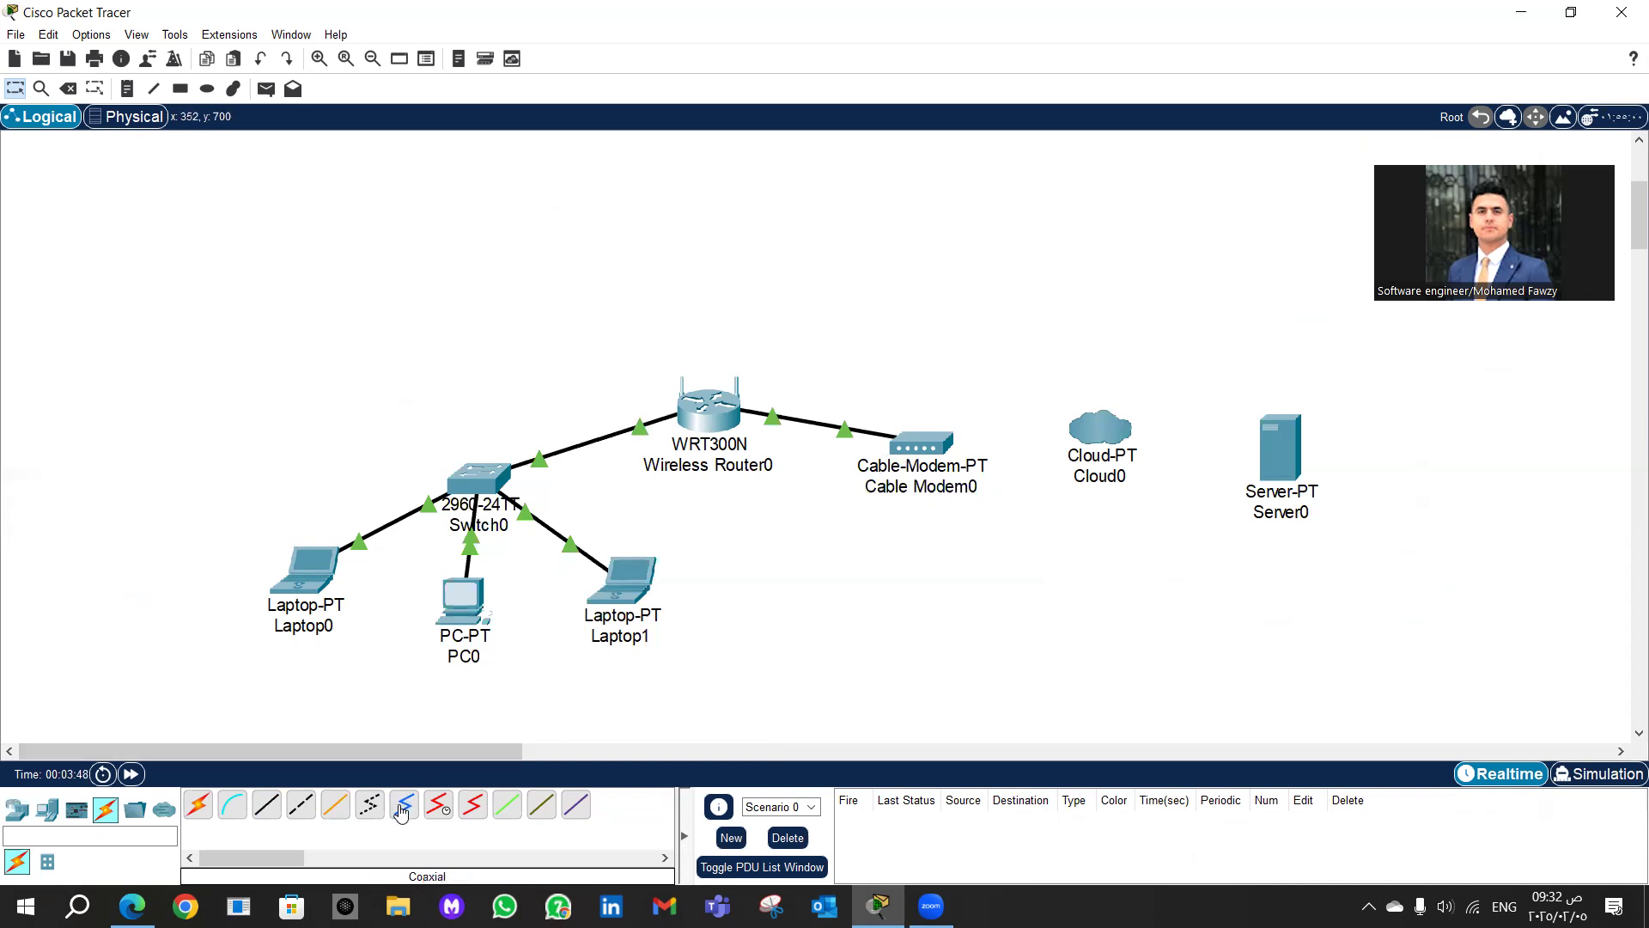
Step: Check Cable Modem0's physical ports and connect its Port 0 to Cloud0's Coaxial7 port with a Coaxial cable
left_click(936, 447)
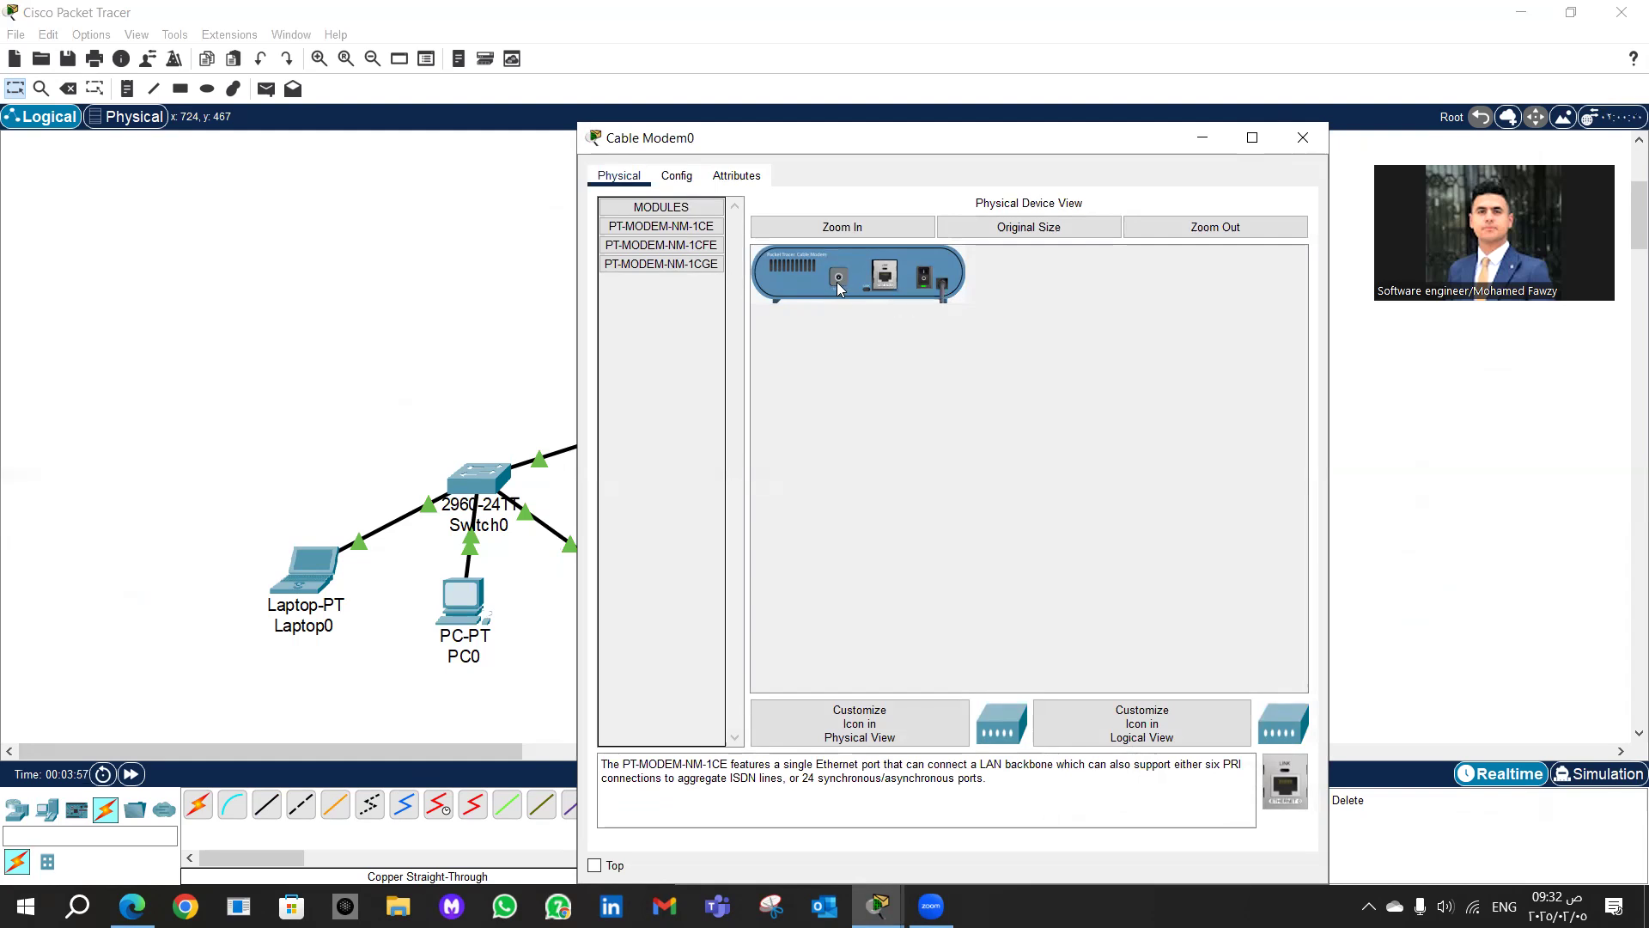
left_click(1302, 139)
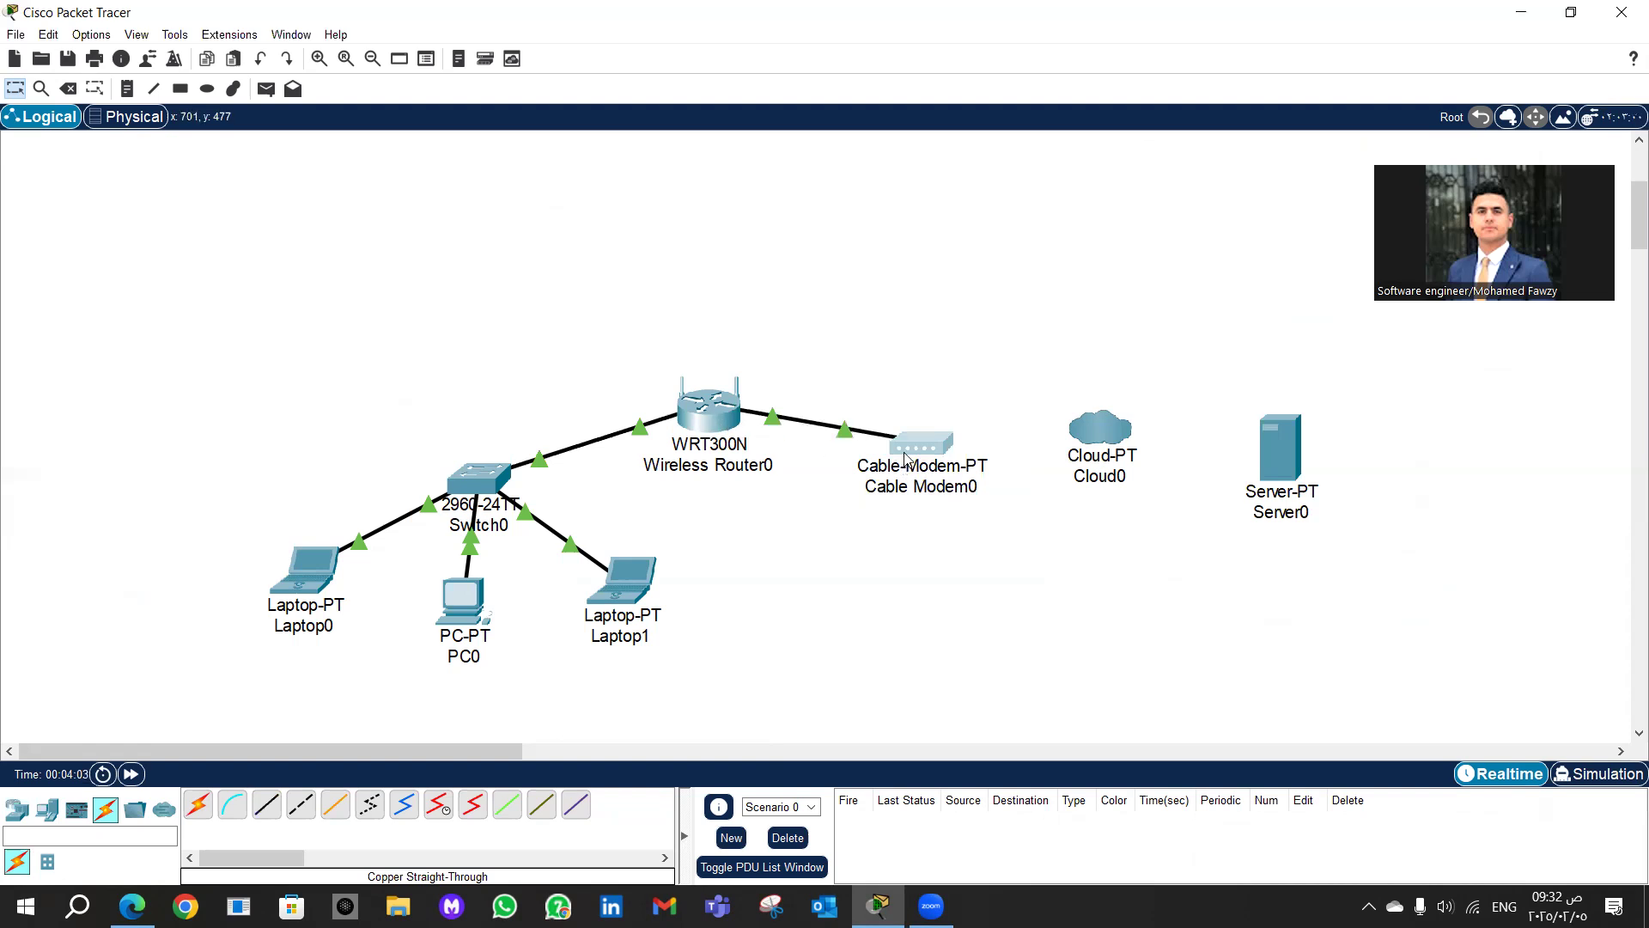
mouse_move(906, 459)
left_click(405, 805)
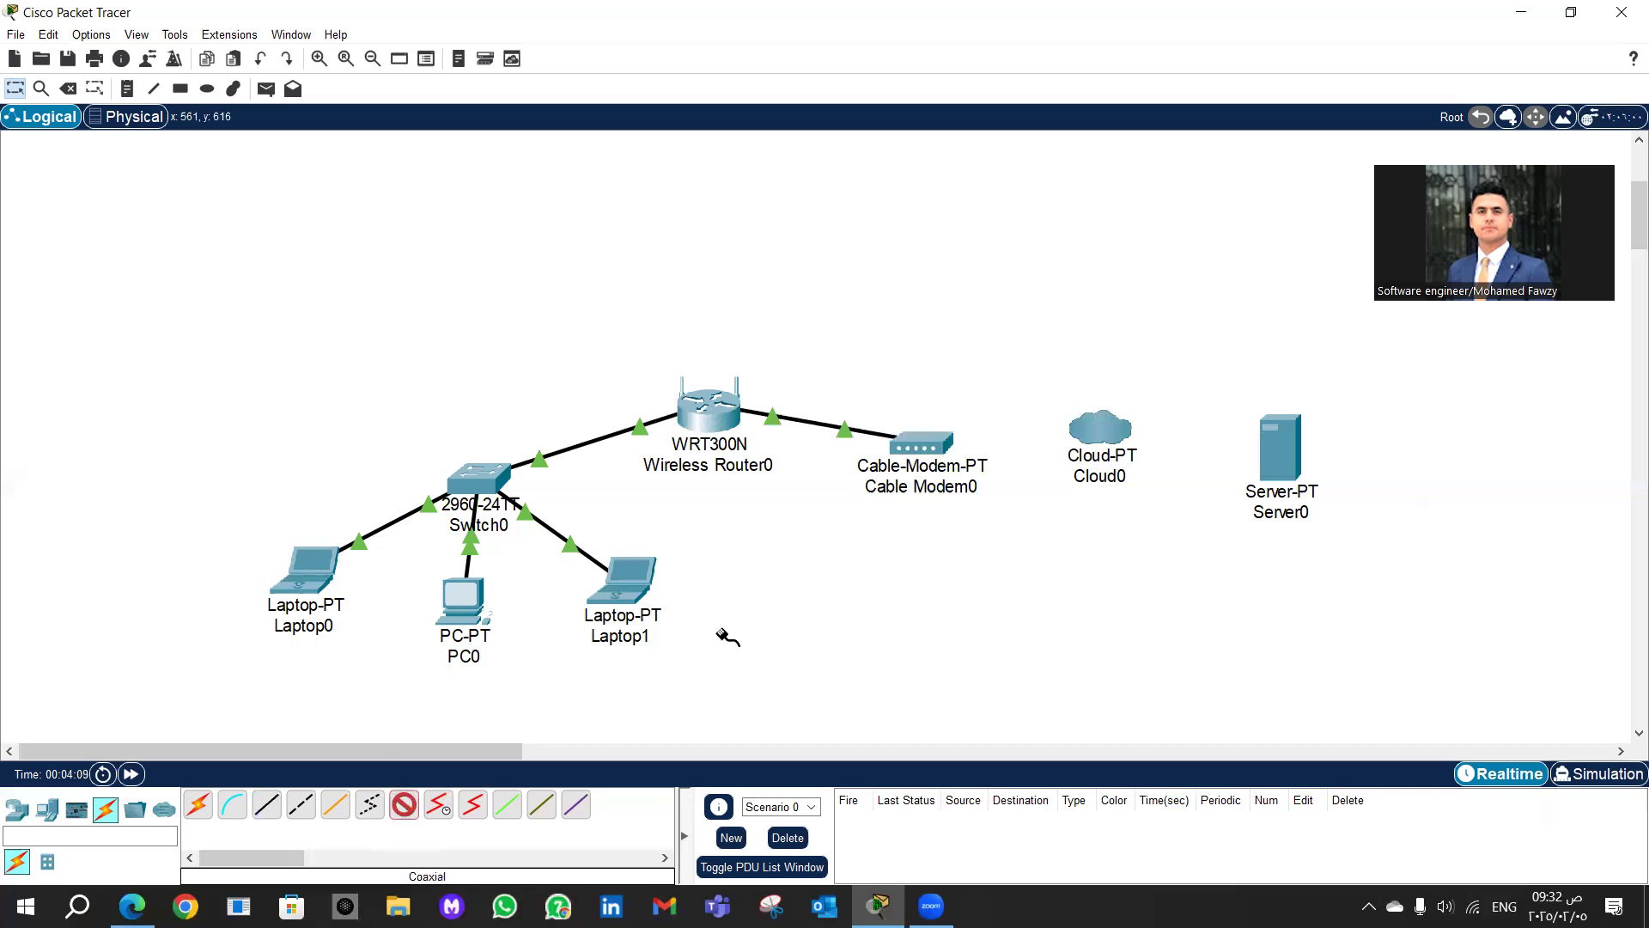
left_click(403, 808)
left_click(405, 812)
left_click(927, 447)
left_click(970, 458)
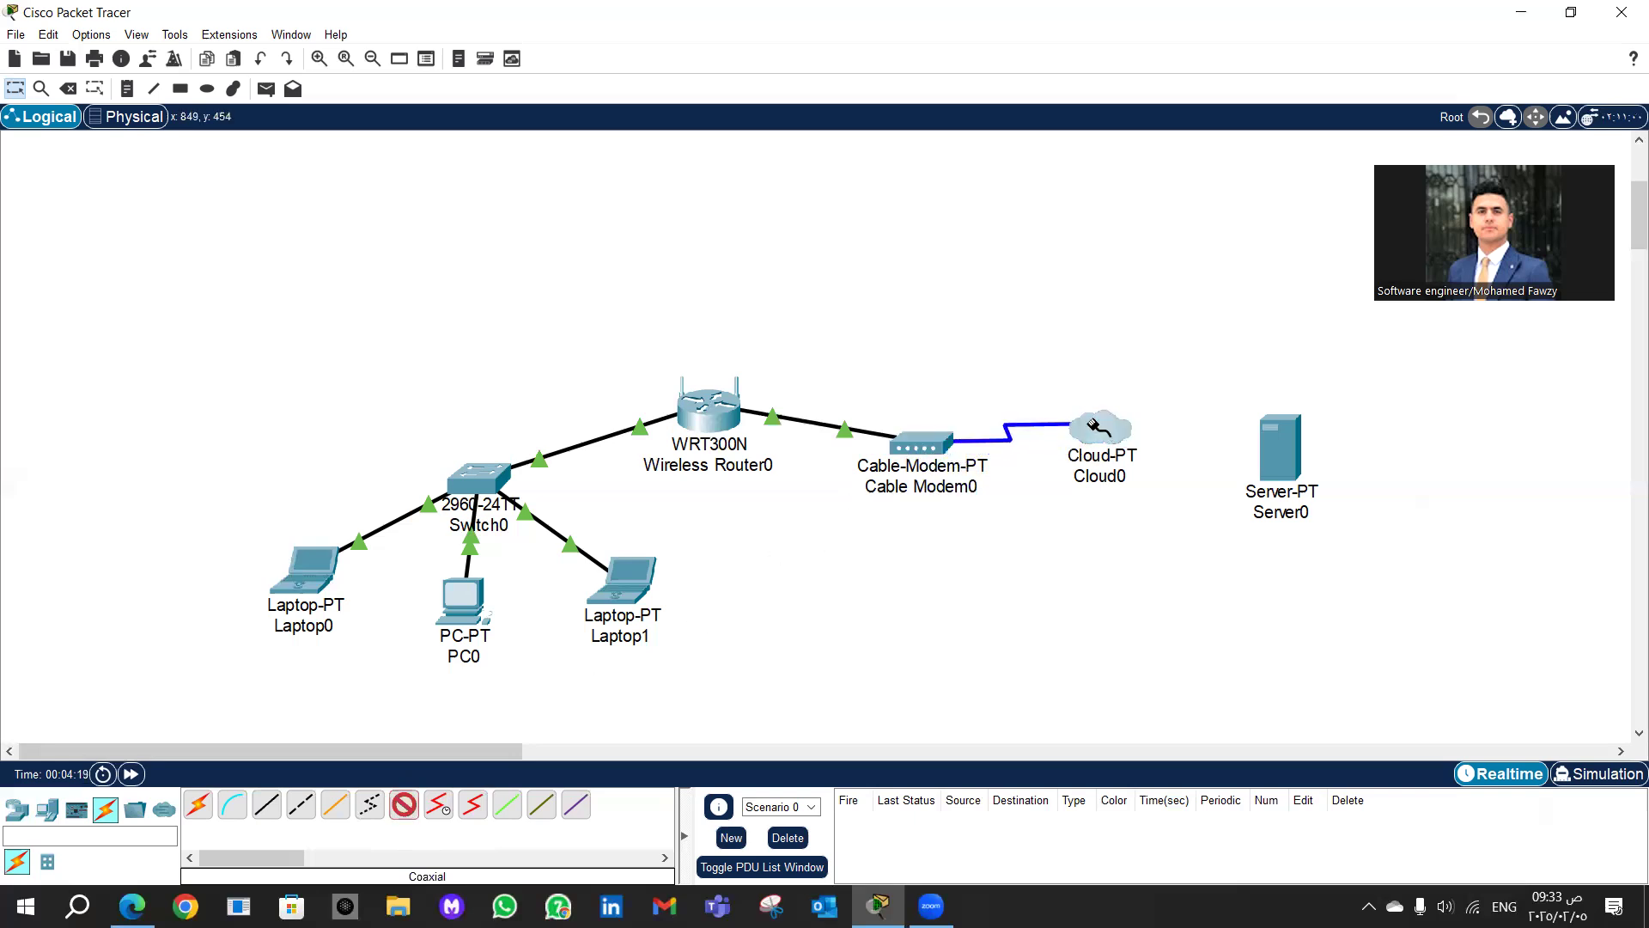
left_click(1097, 426)
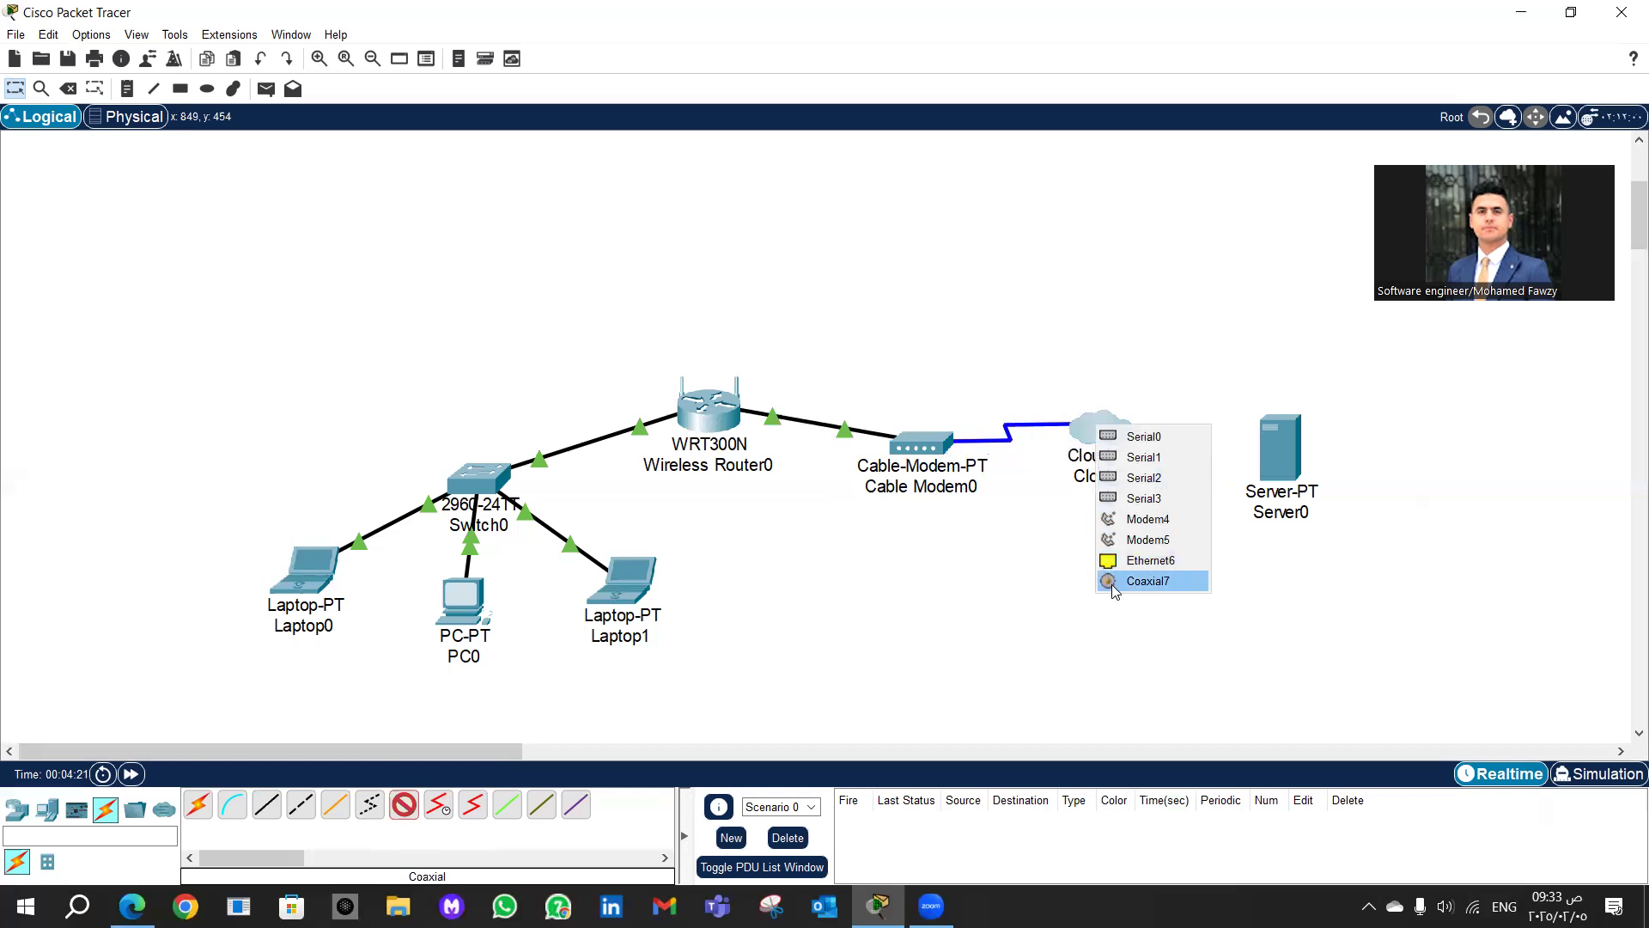
left_click(1144, 590)
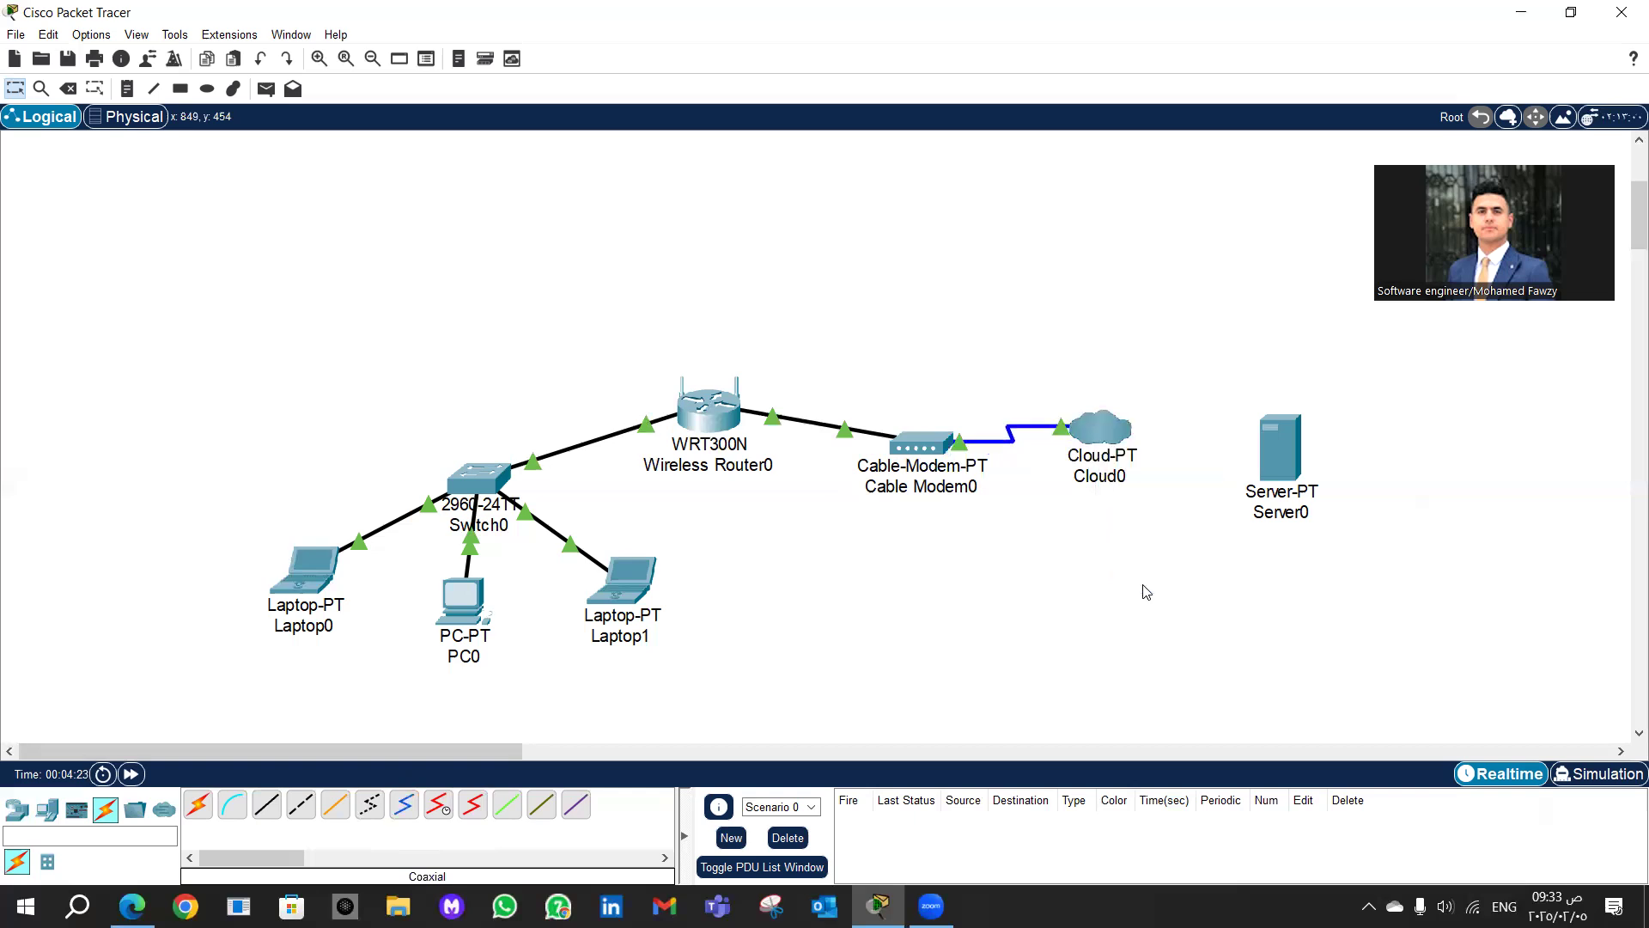
Step: Connect Cloud0's Ethernet6 port to Server0's FastEthernet0 port with a Copper Straight-Through cable
left_click(268, 803)
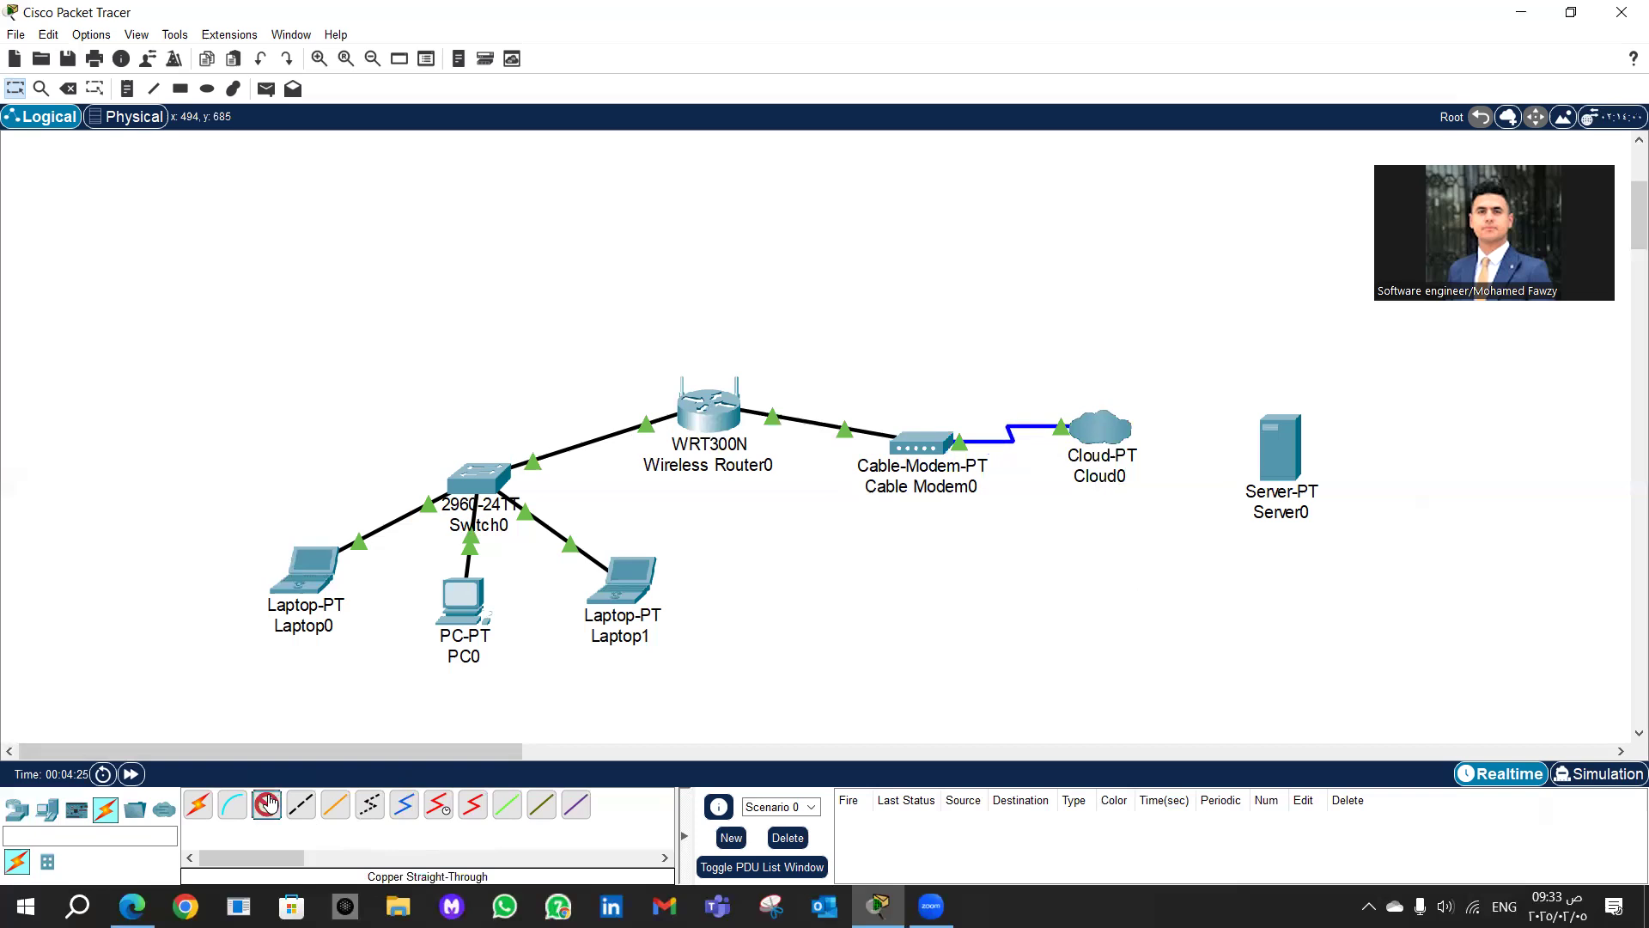
left_click(1106, 427)
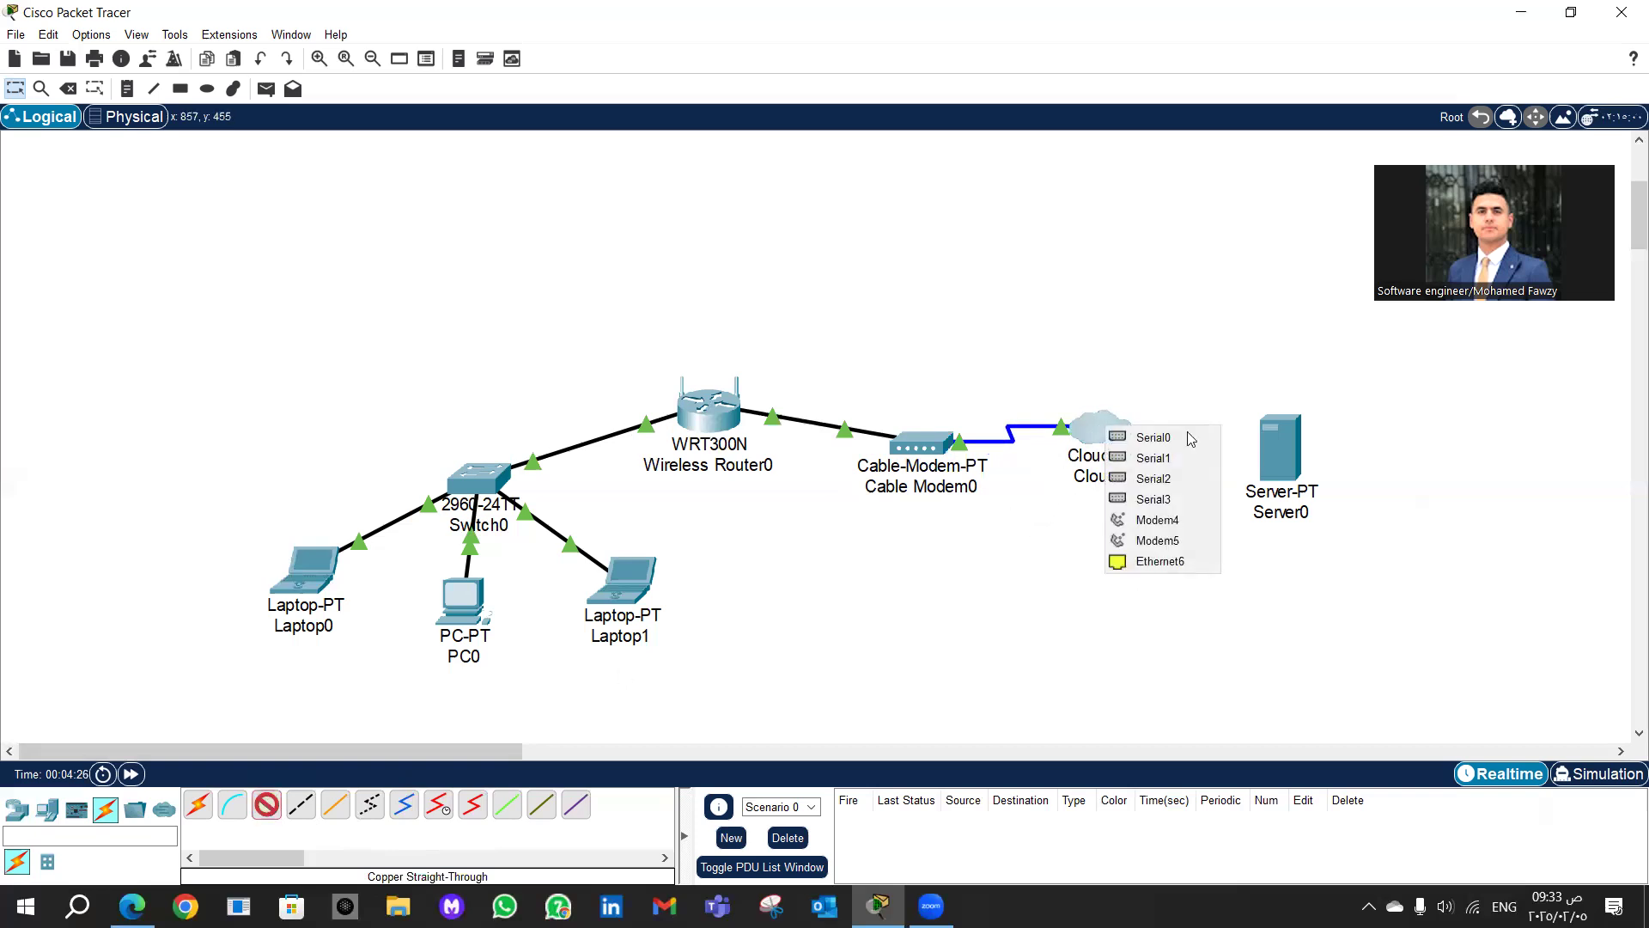
left_click(1170, 562)
left_click(1280, 448)
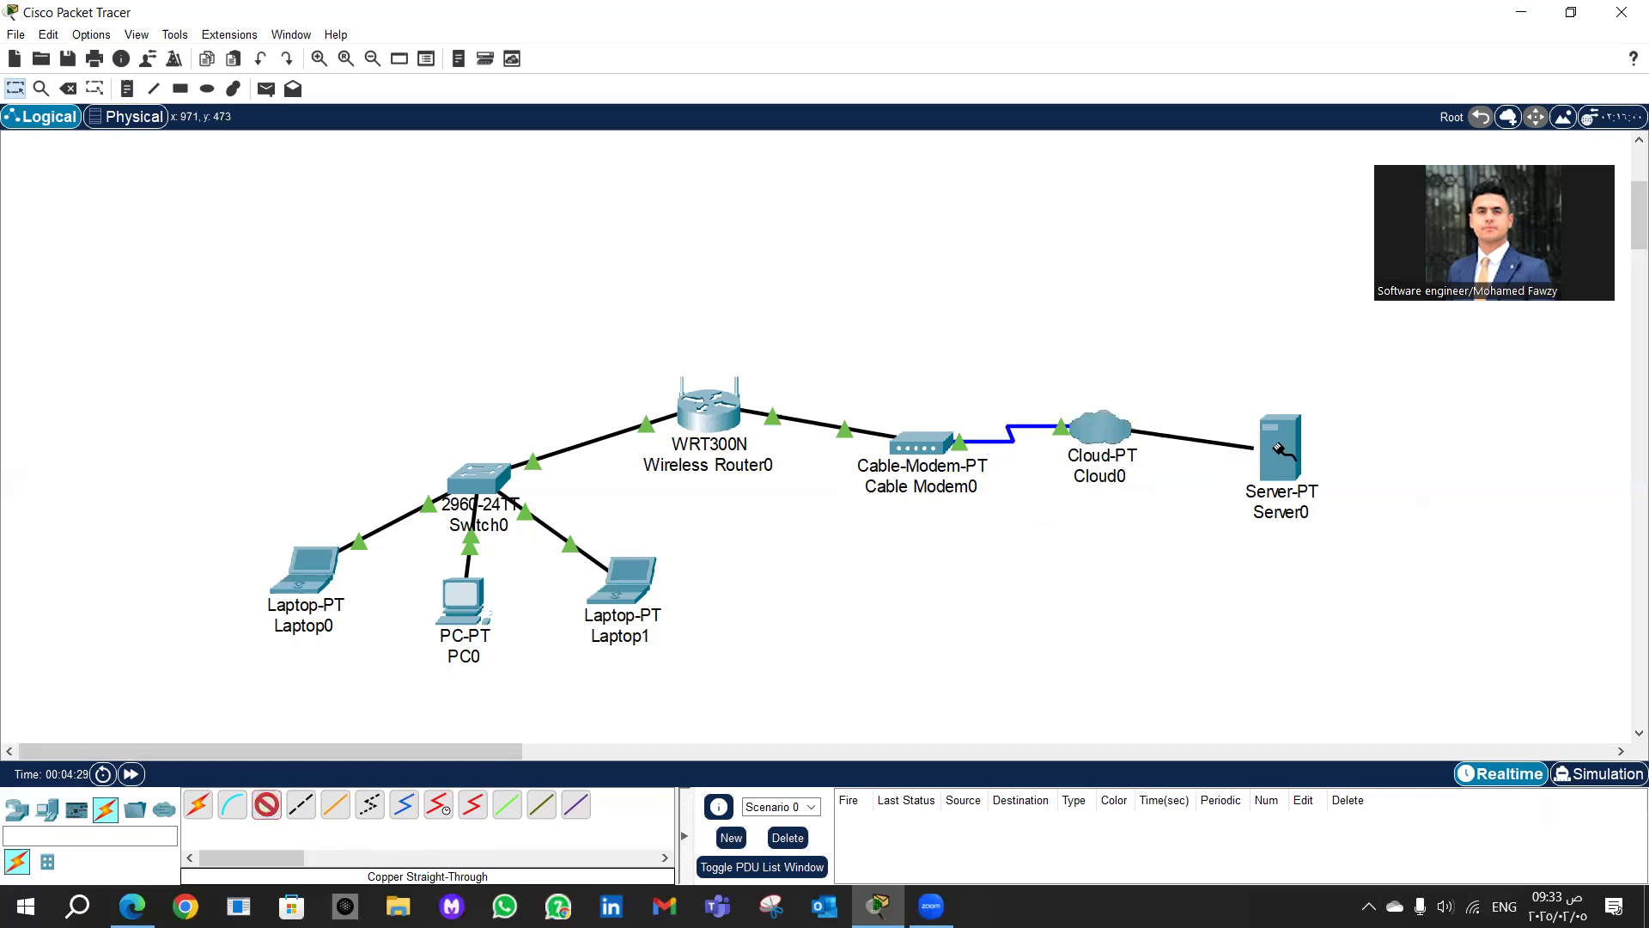
left_click(1282, 449)
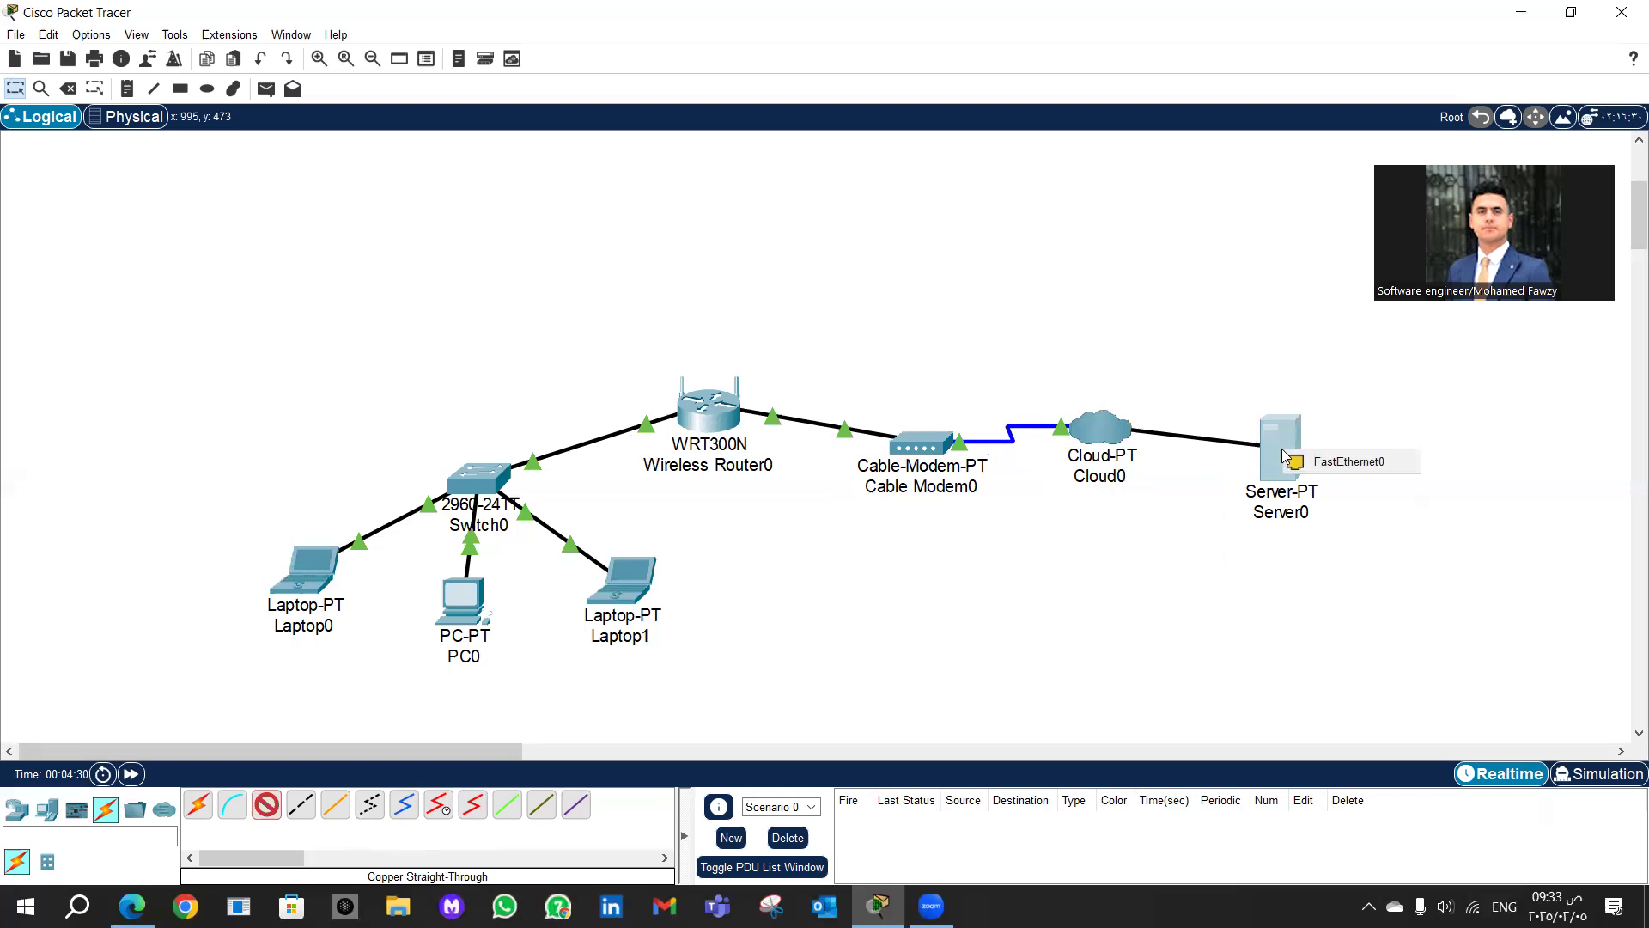
left_click(1338, 464)
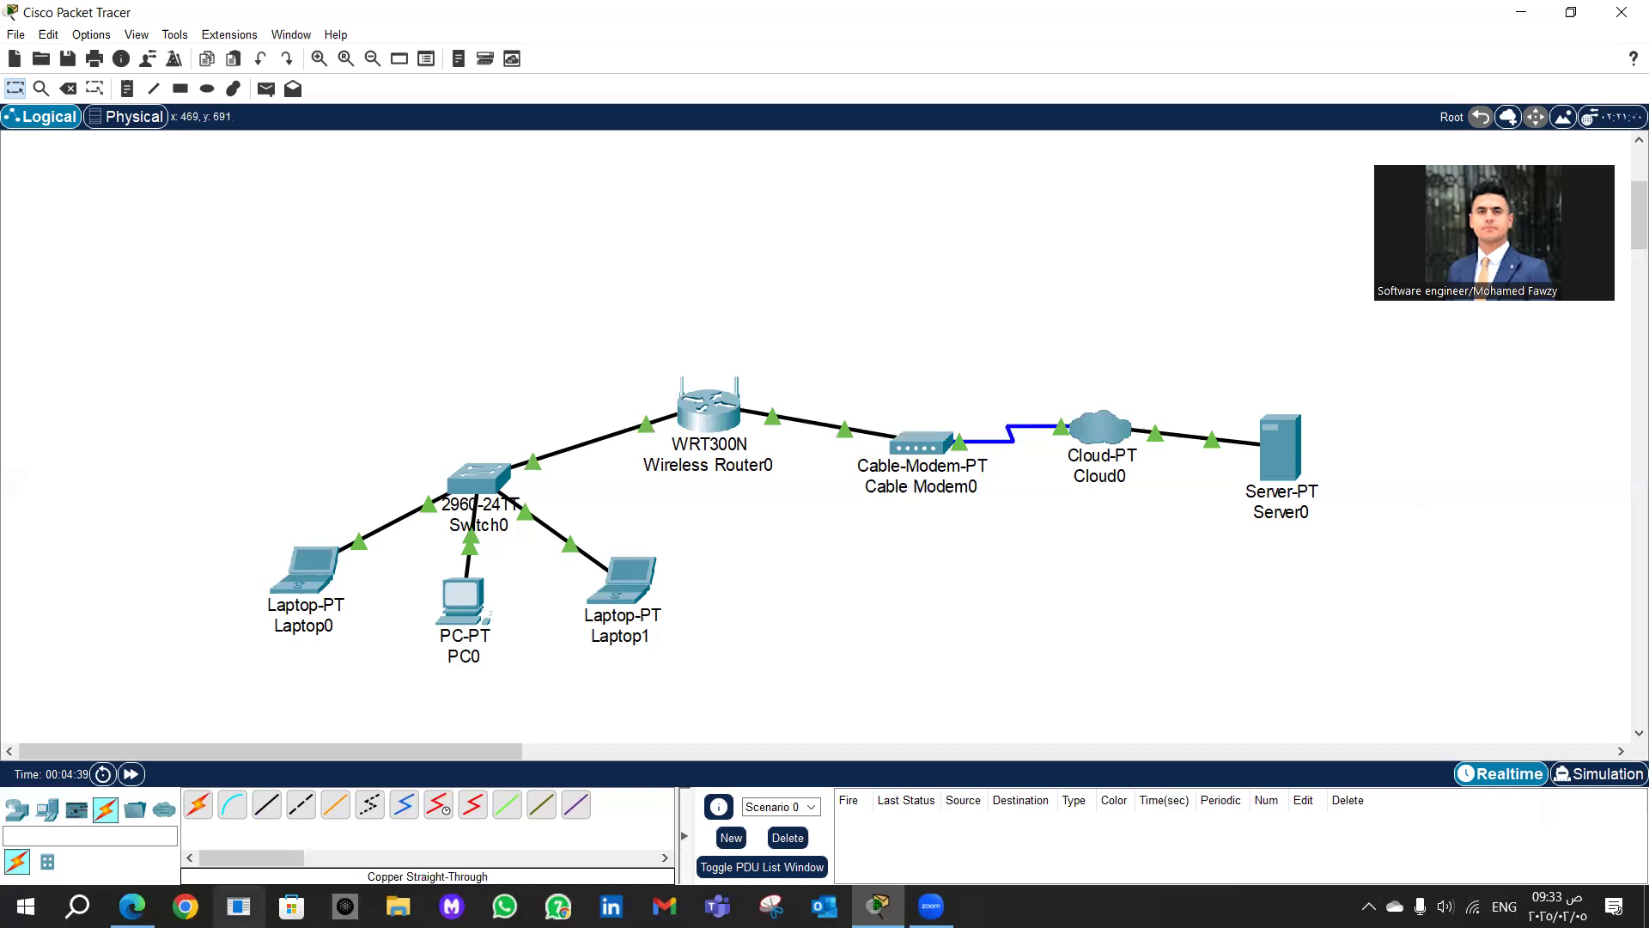
Step: Switch to the cisco lab.pdf in Edge and review the four numbered connection diagrams on page 3
left_click(132, 906)
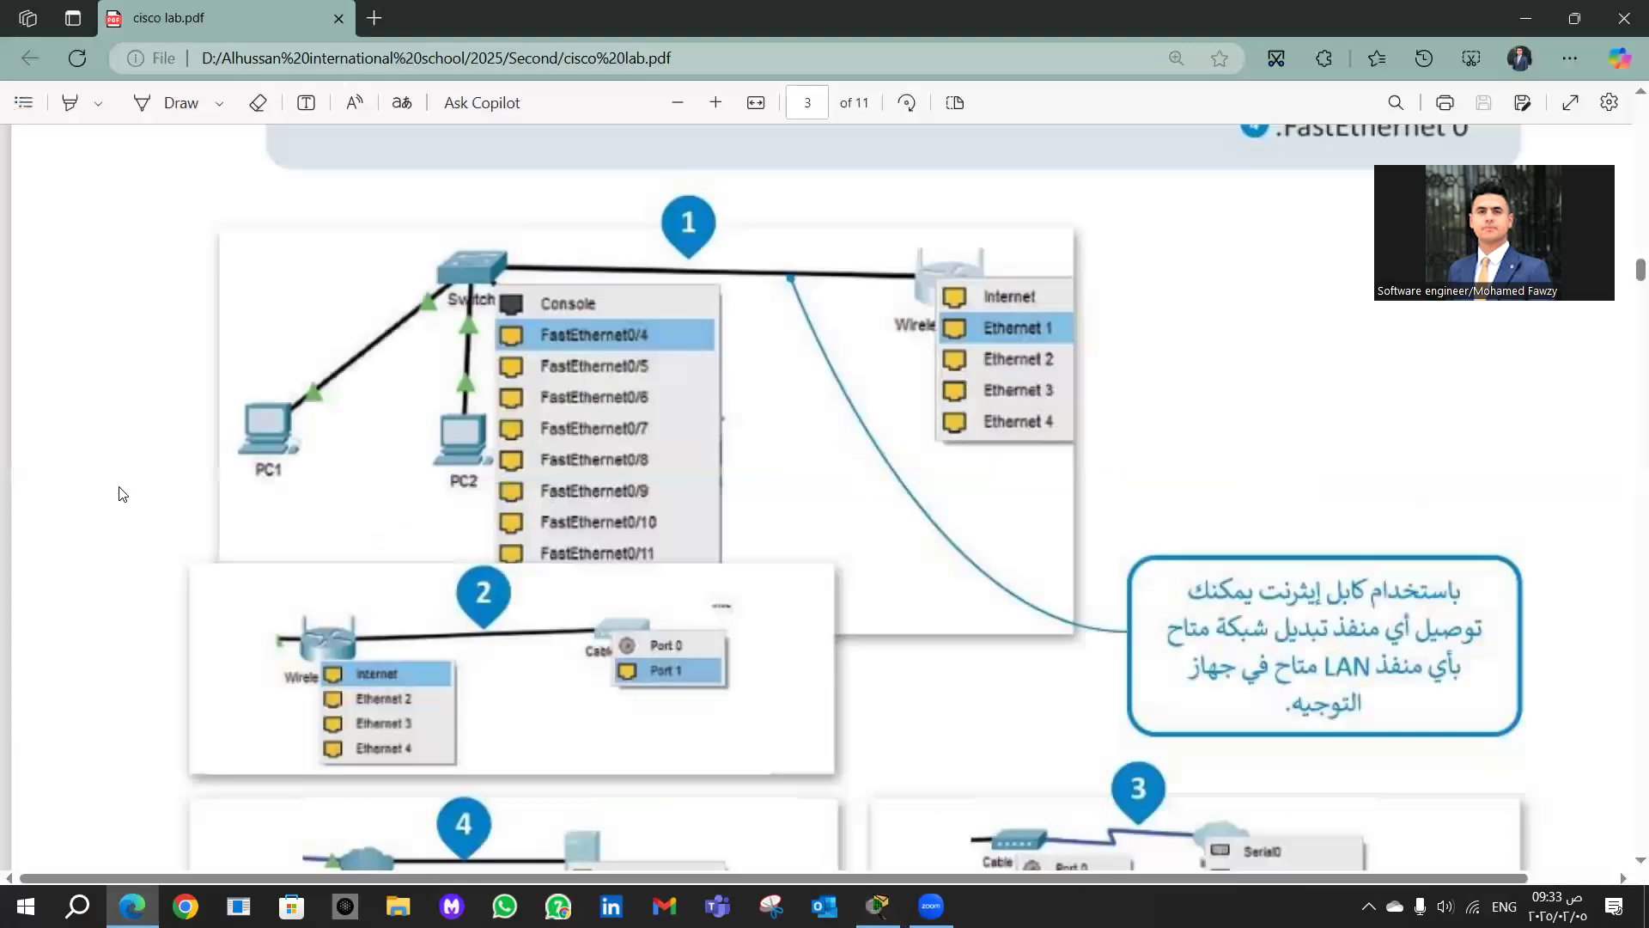
scroll(121, 493, "down", 3)
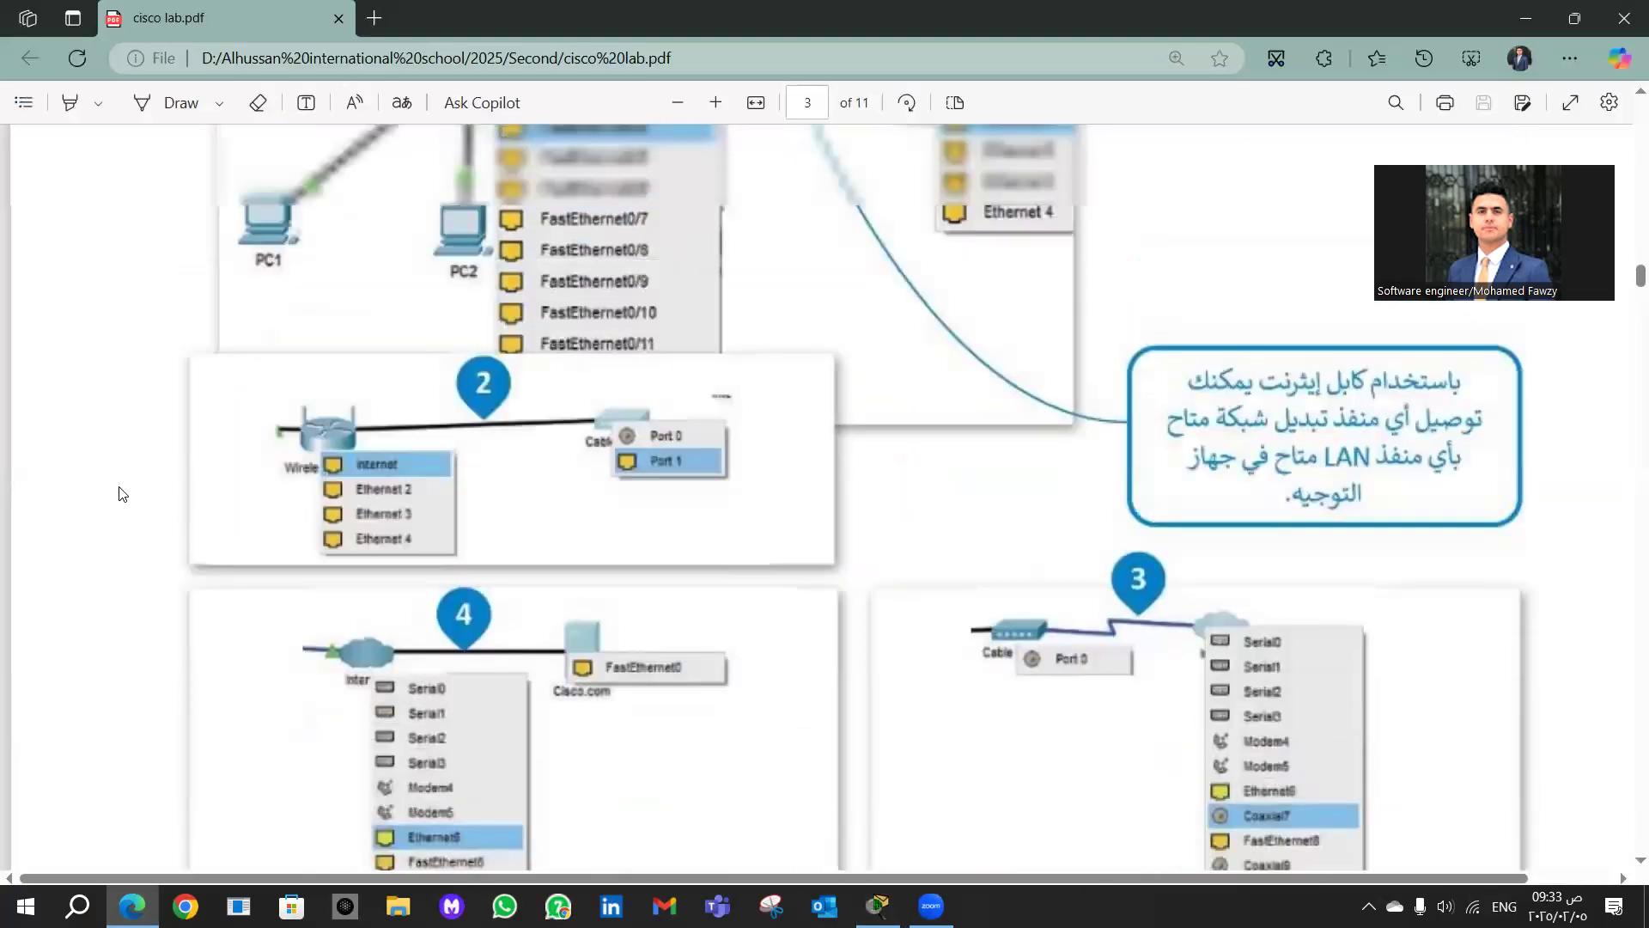
scroll(122, 493, "up", 4)
scroll(122, 493, "down", 5)
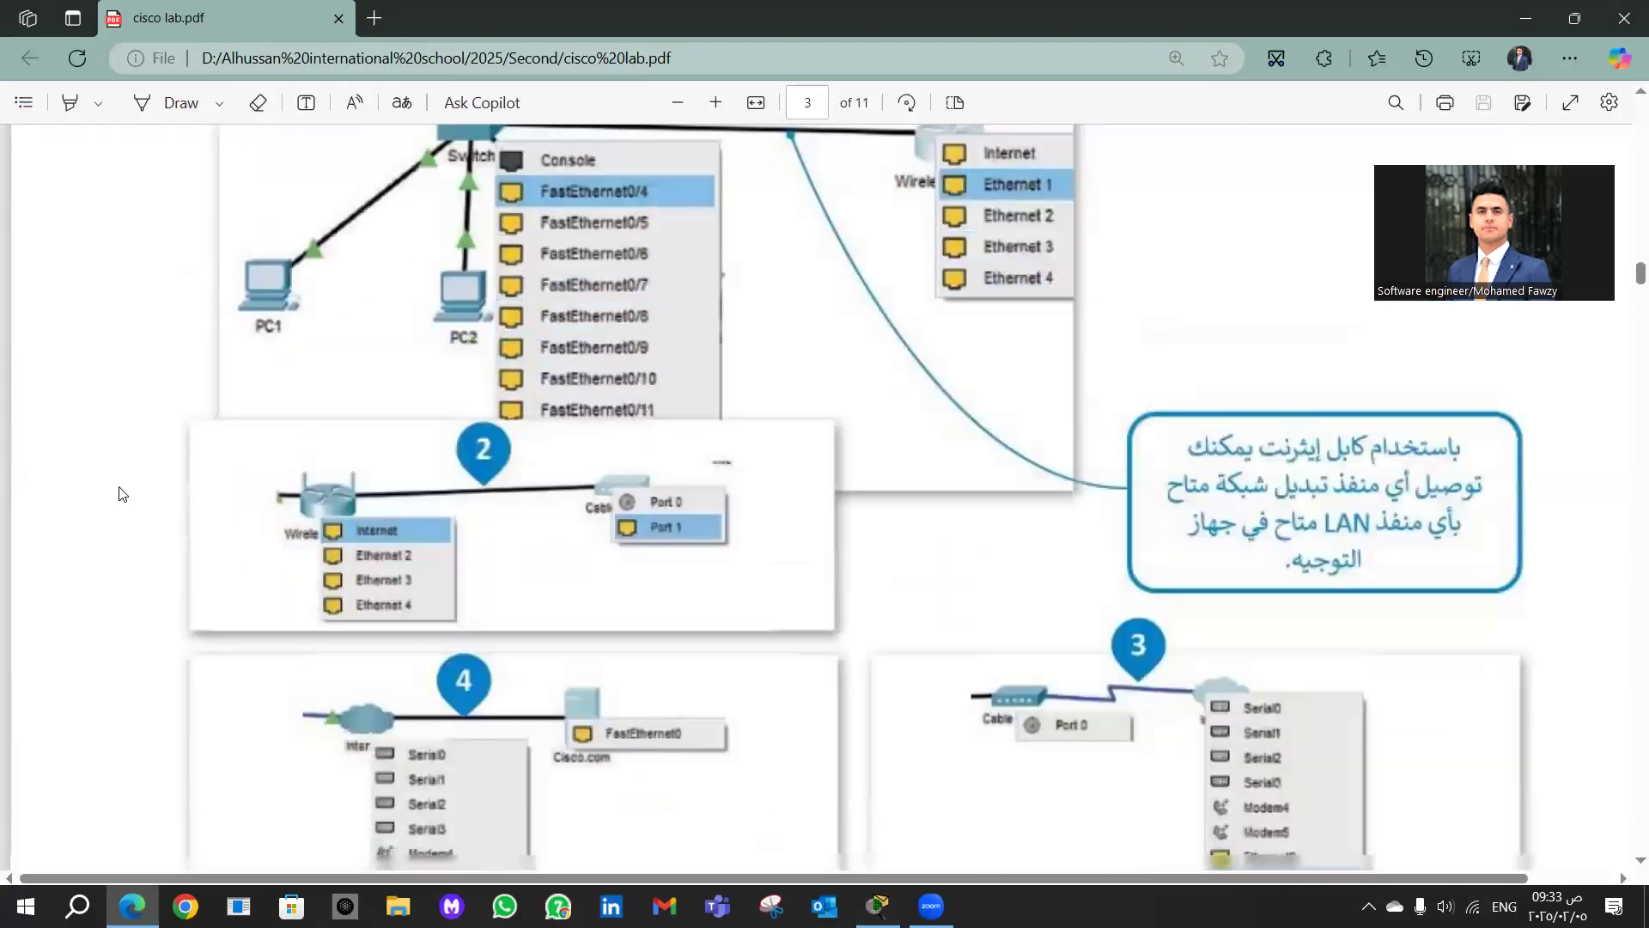
scroll(122, 493, "down", 10)
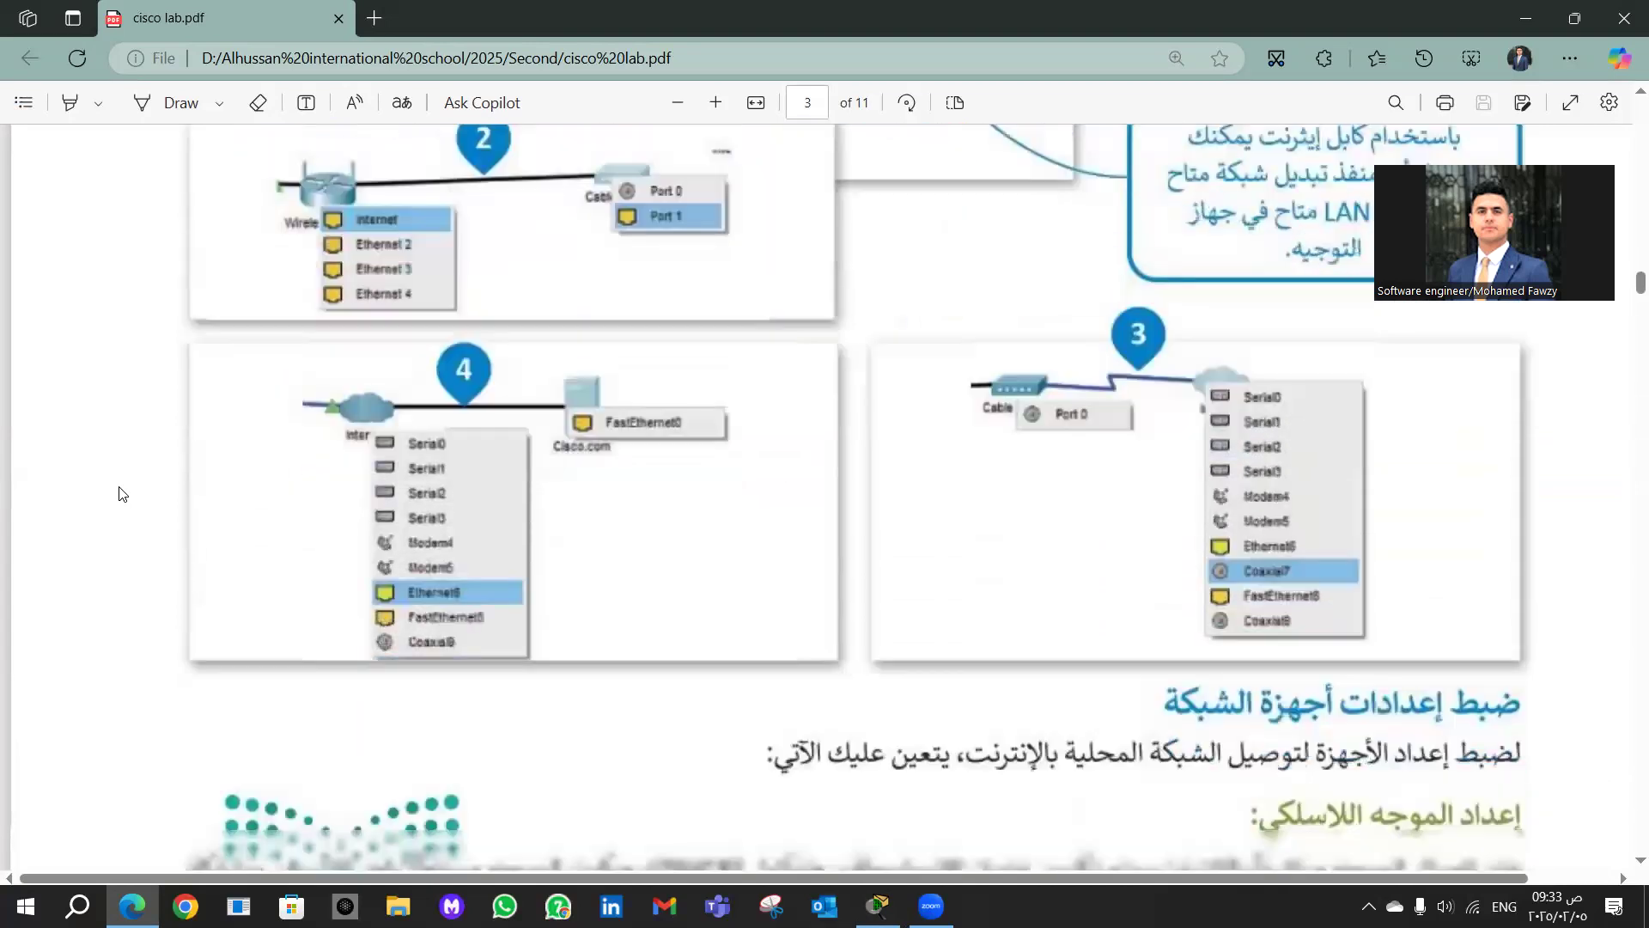
Step: Read the wireless router setup instructions on page 4 of the lab PDF, including the numbered GUI screenshot
scroll(122, 493, "down", 10)
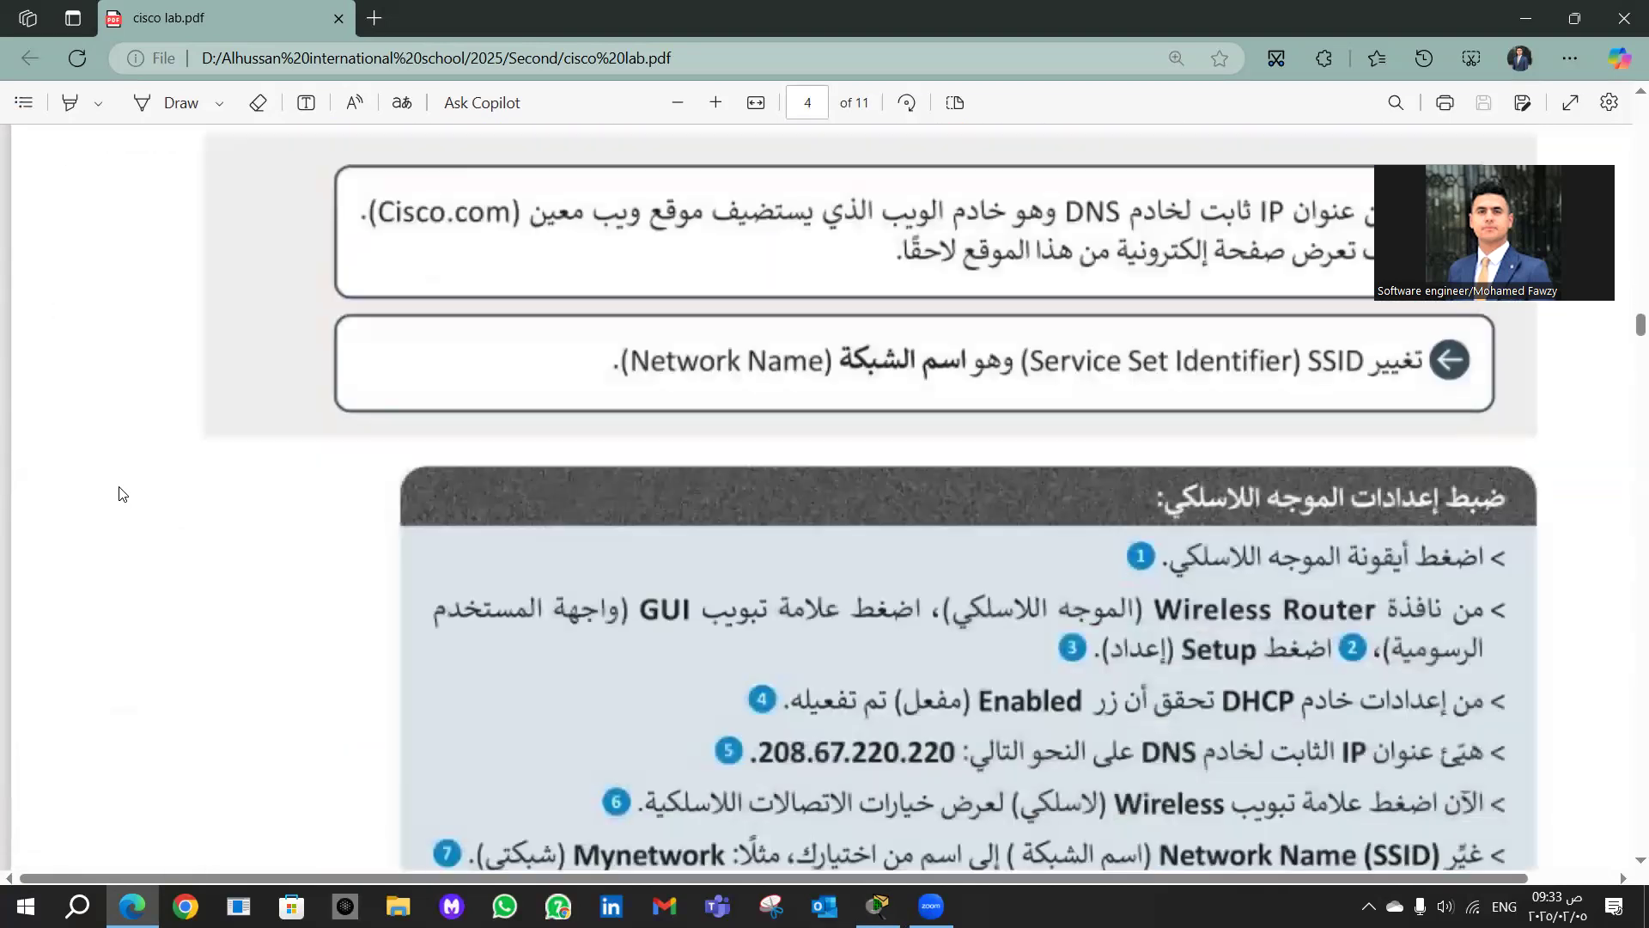
scroll(122, 493, "down", 7)
scroll(122, 493, "up", 1)
scroll(122, 493, "down", 1)
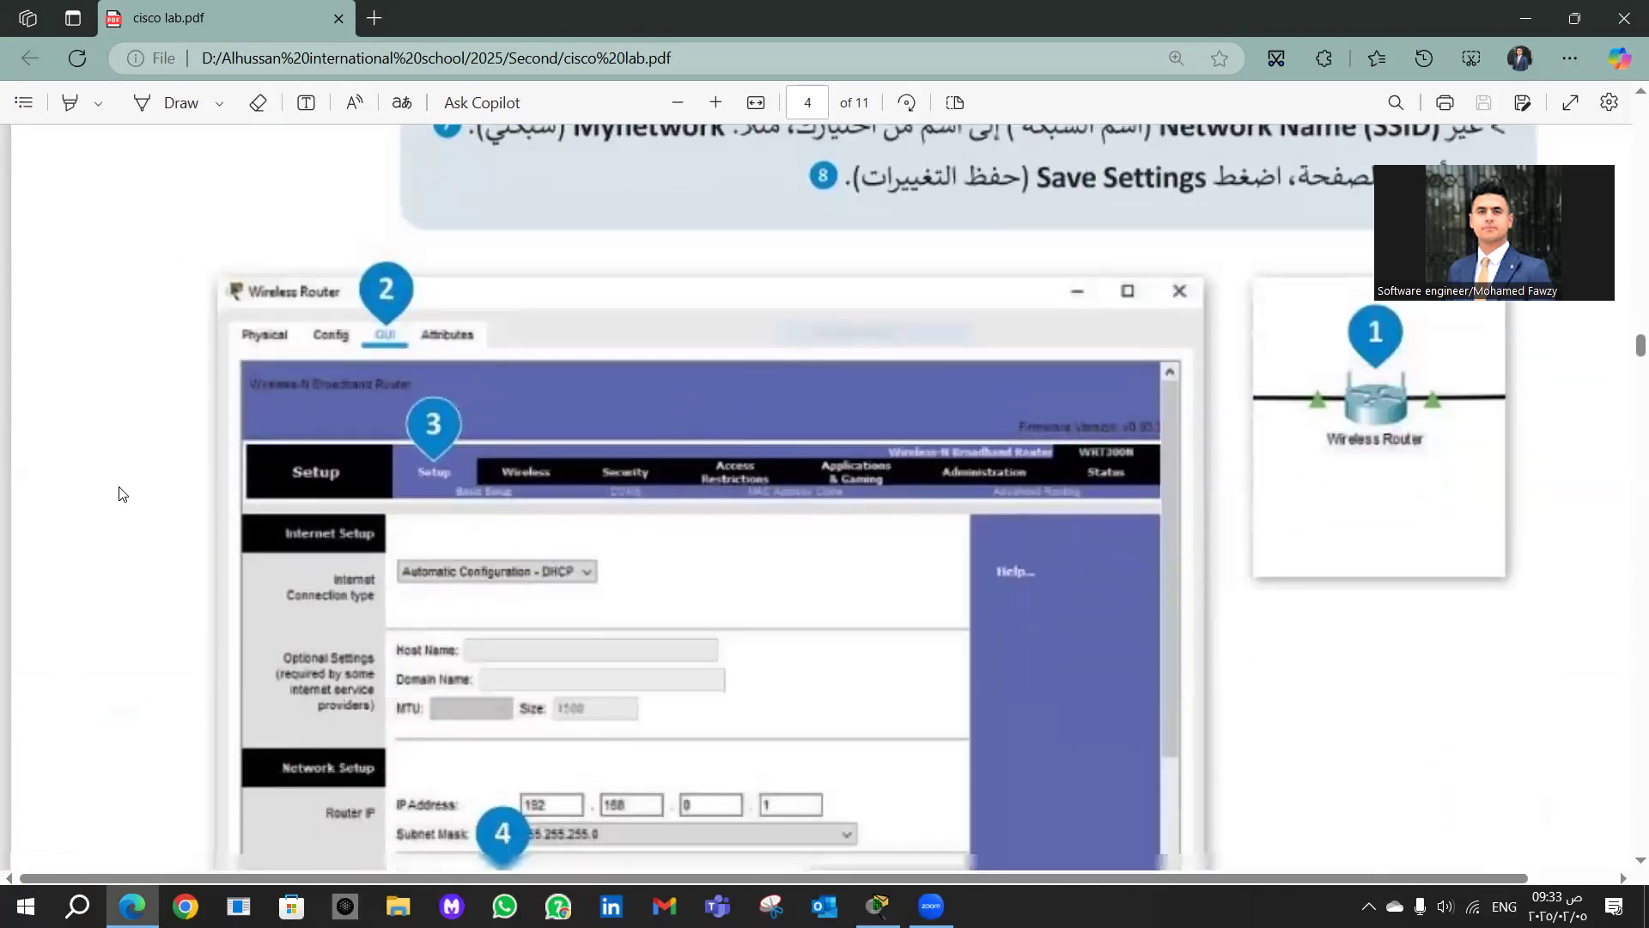
scroll(122, 493, "down", 2)
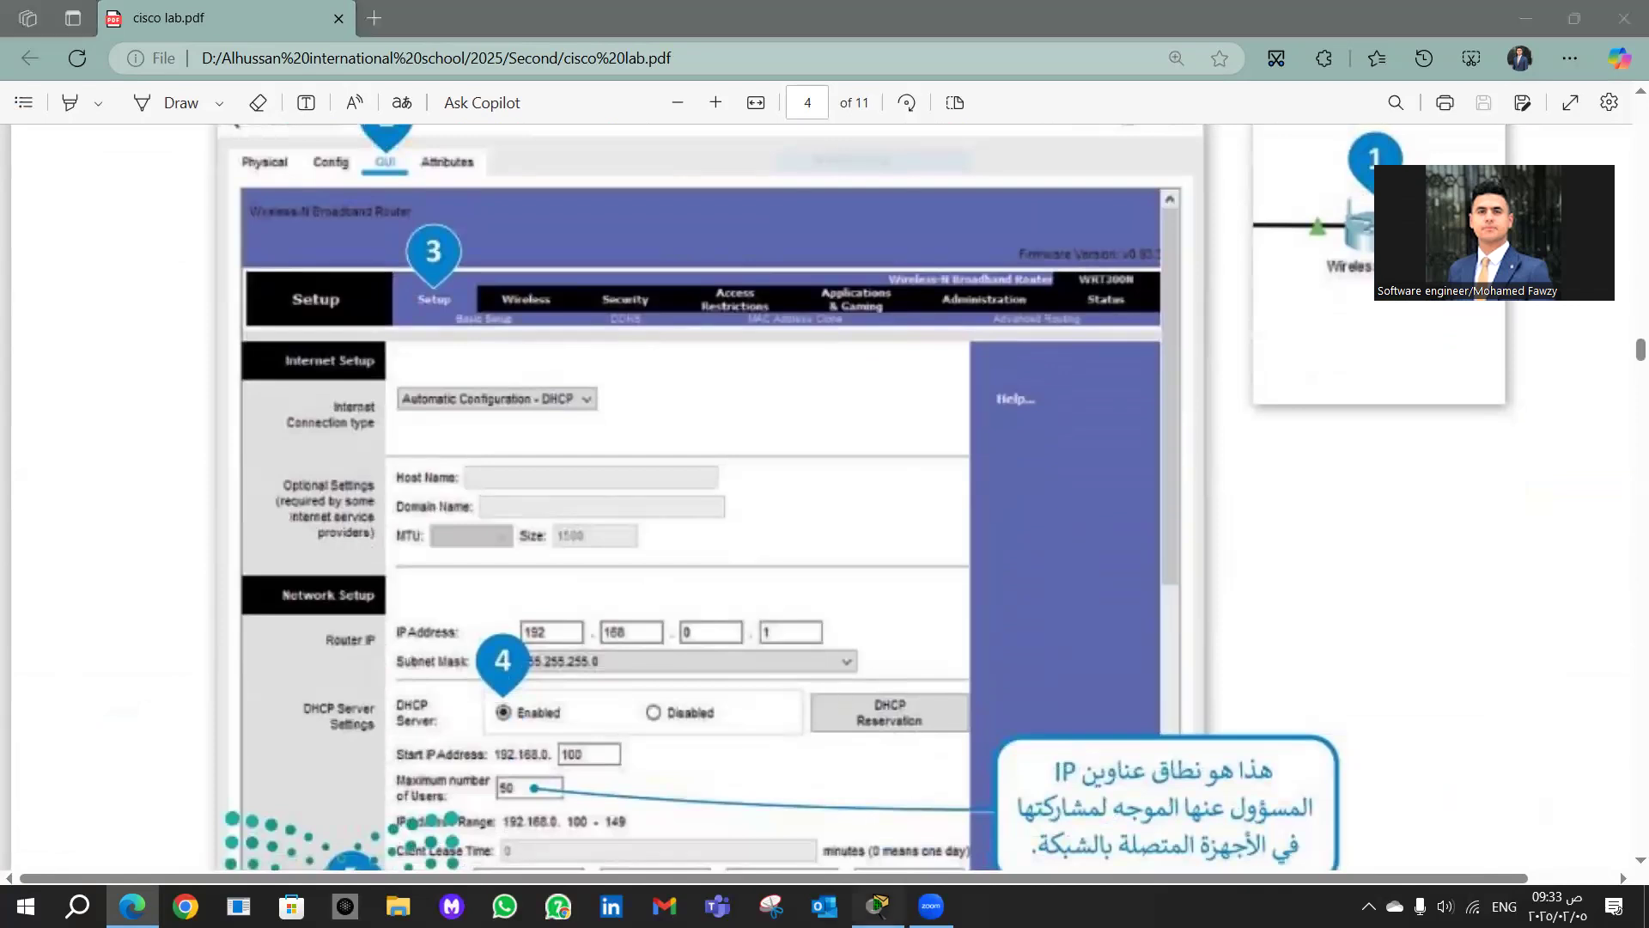
Step: Switch to Cisco Packet Tracer and open Wireless Router0's GUI setup page at the DHCP server and static DNS settings
left_click(878, 906)
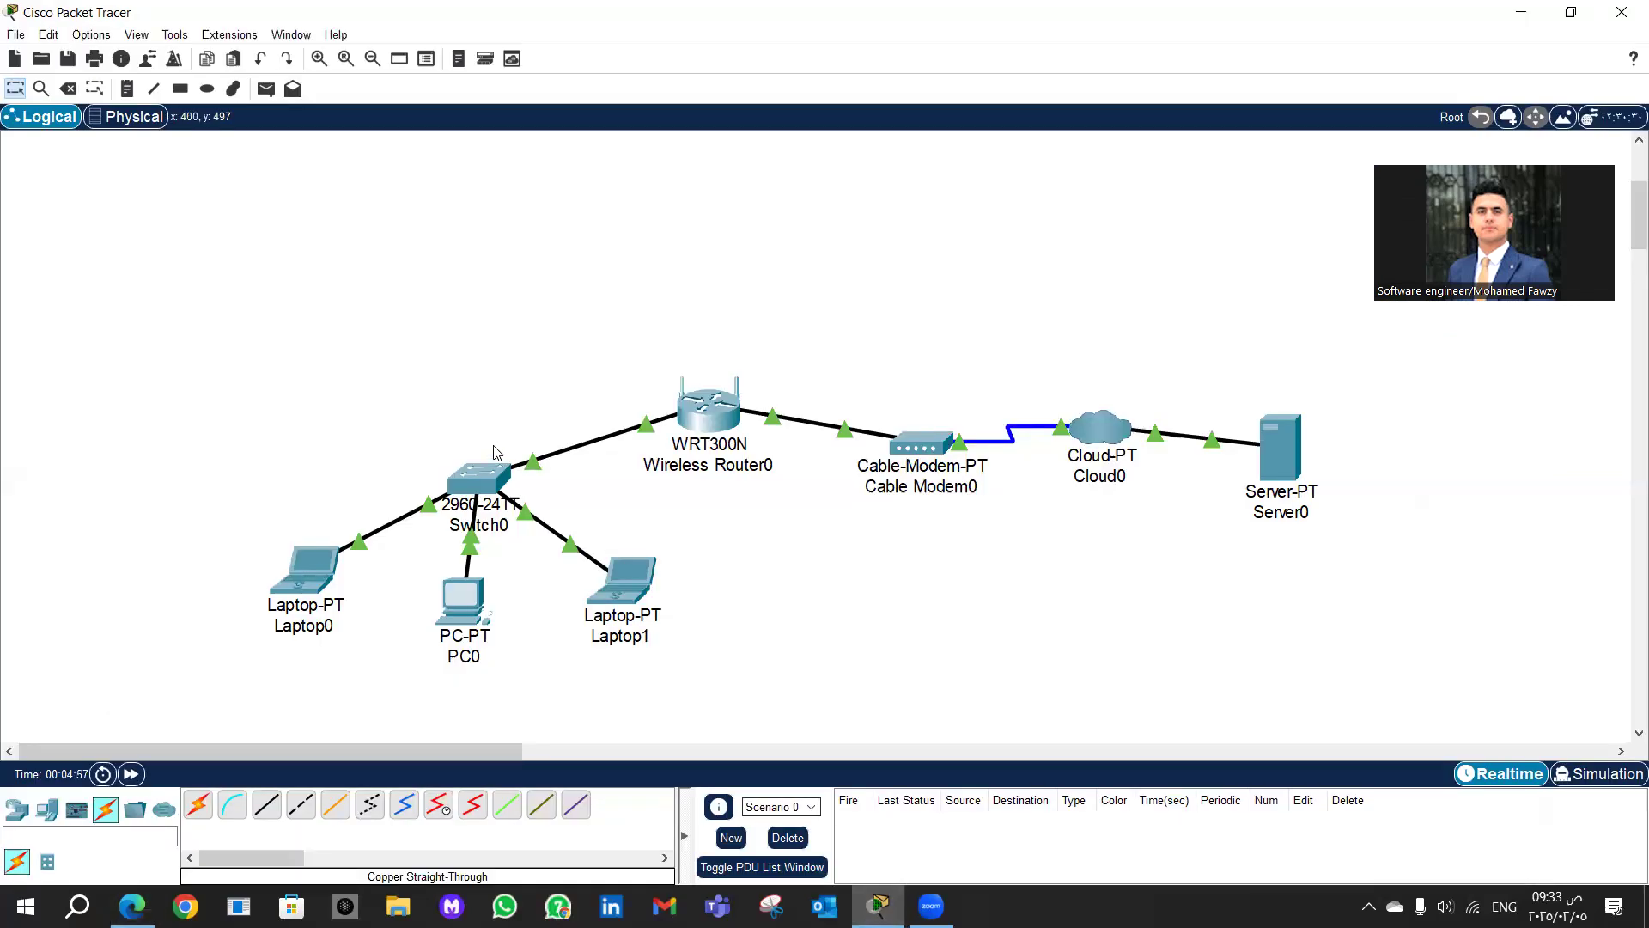
left_click(741, 416)
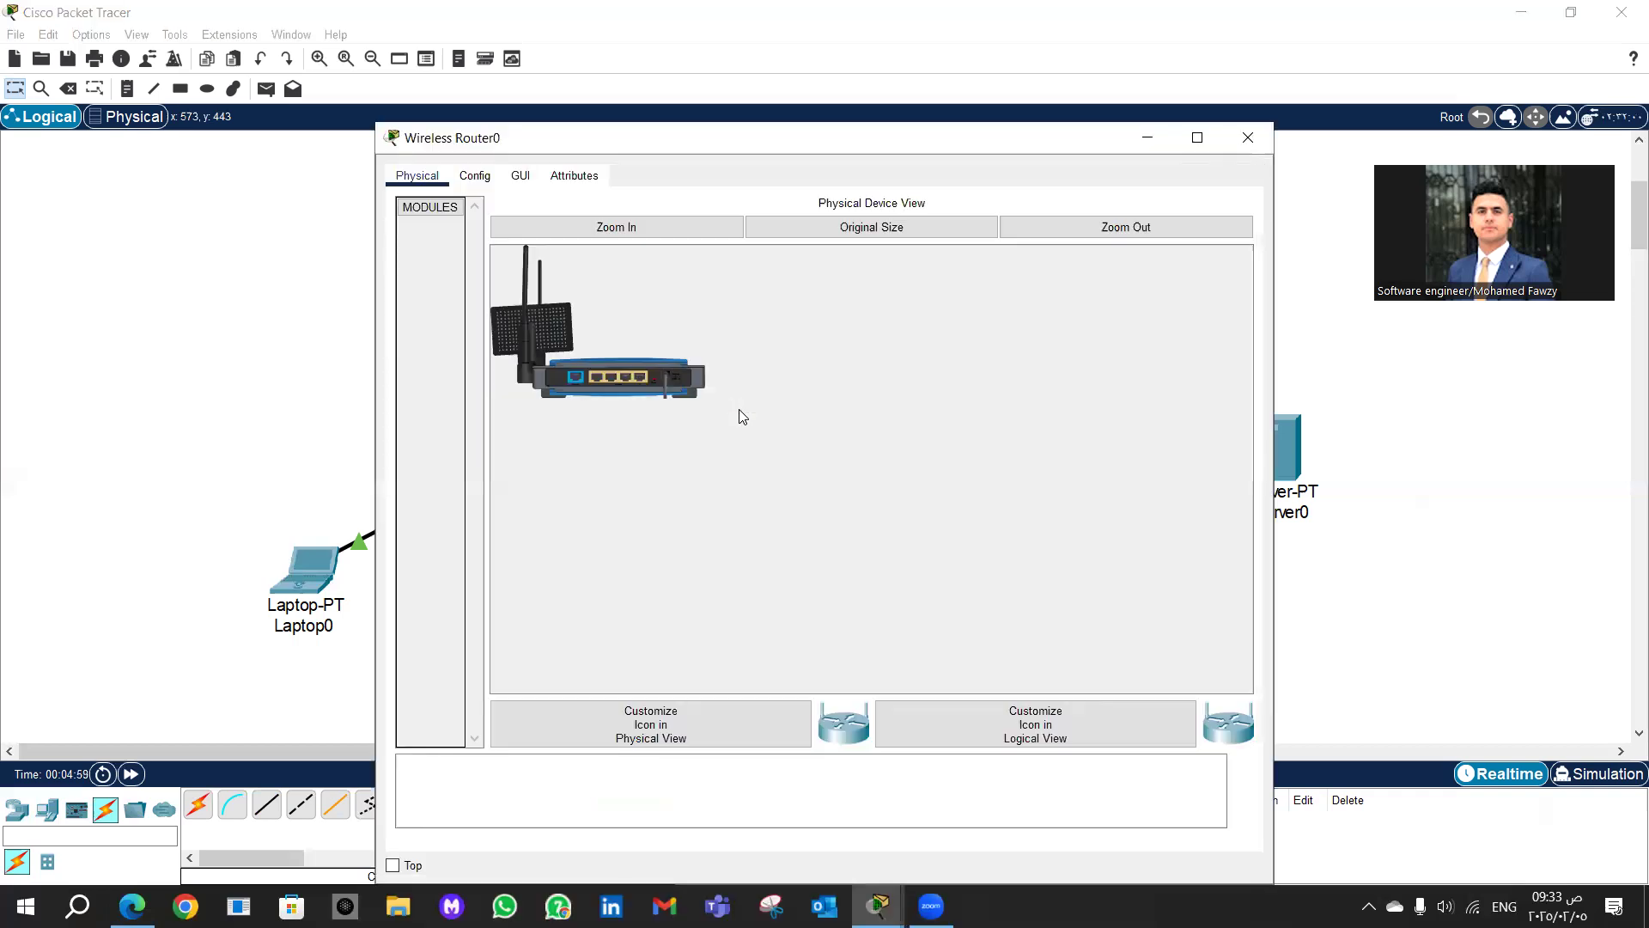
left_click(525, 182)
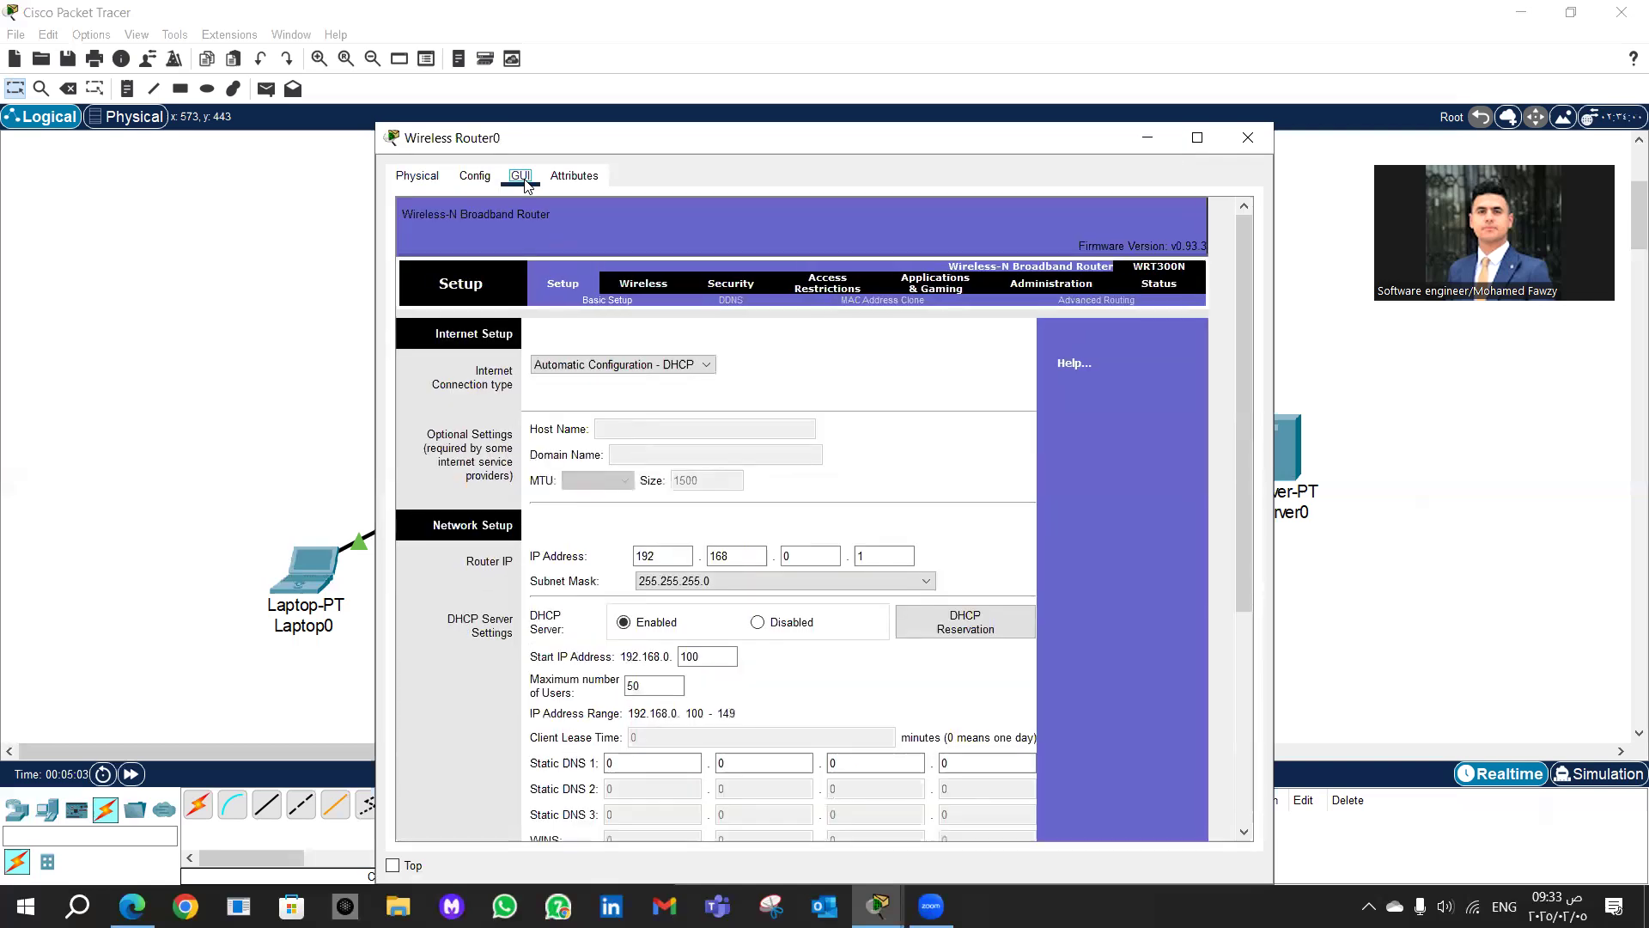
left_click(560, 290)
left_click_drag(1247, 465, 1240, 577)
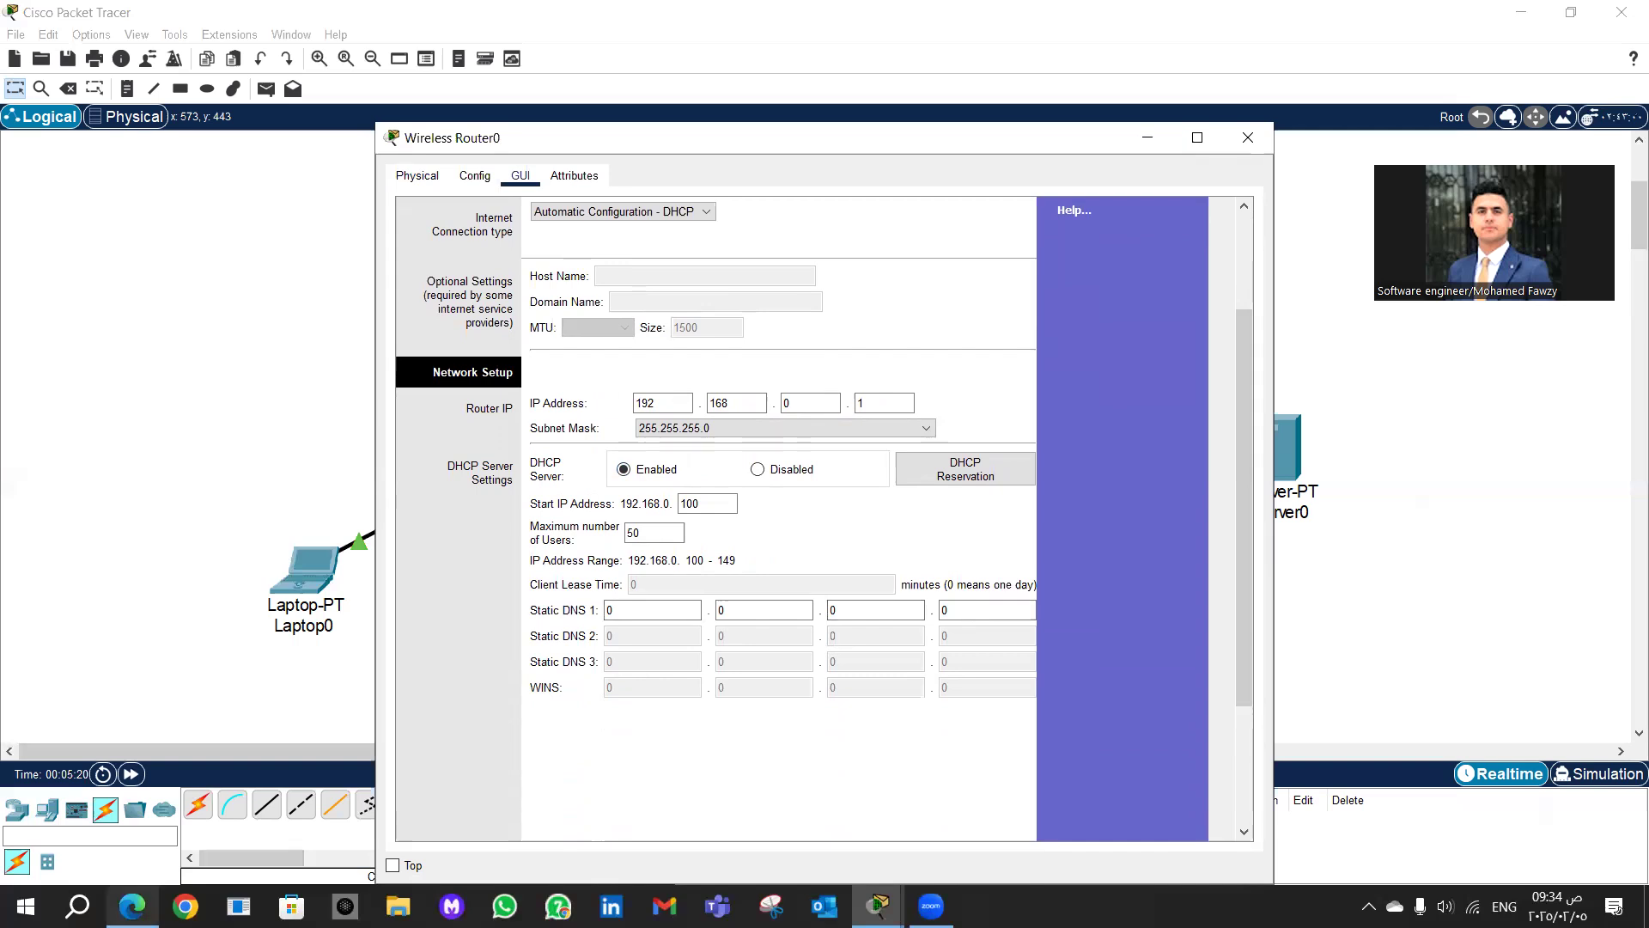
Step: Switch to the lab PDF in Edge and review the router's DHCP, Static DNS, network name and saving instructions on pages 4 and 5
mouse_move(133, 905)
left_click(133, 815)
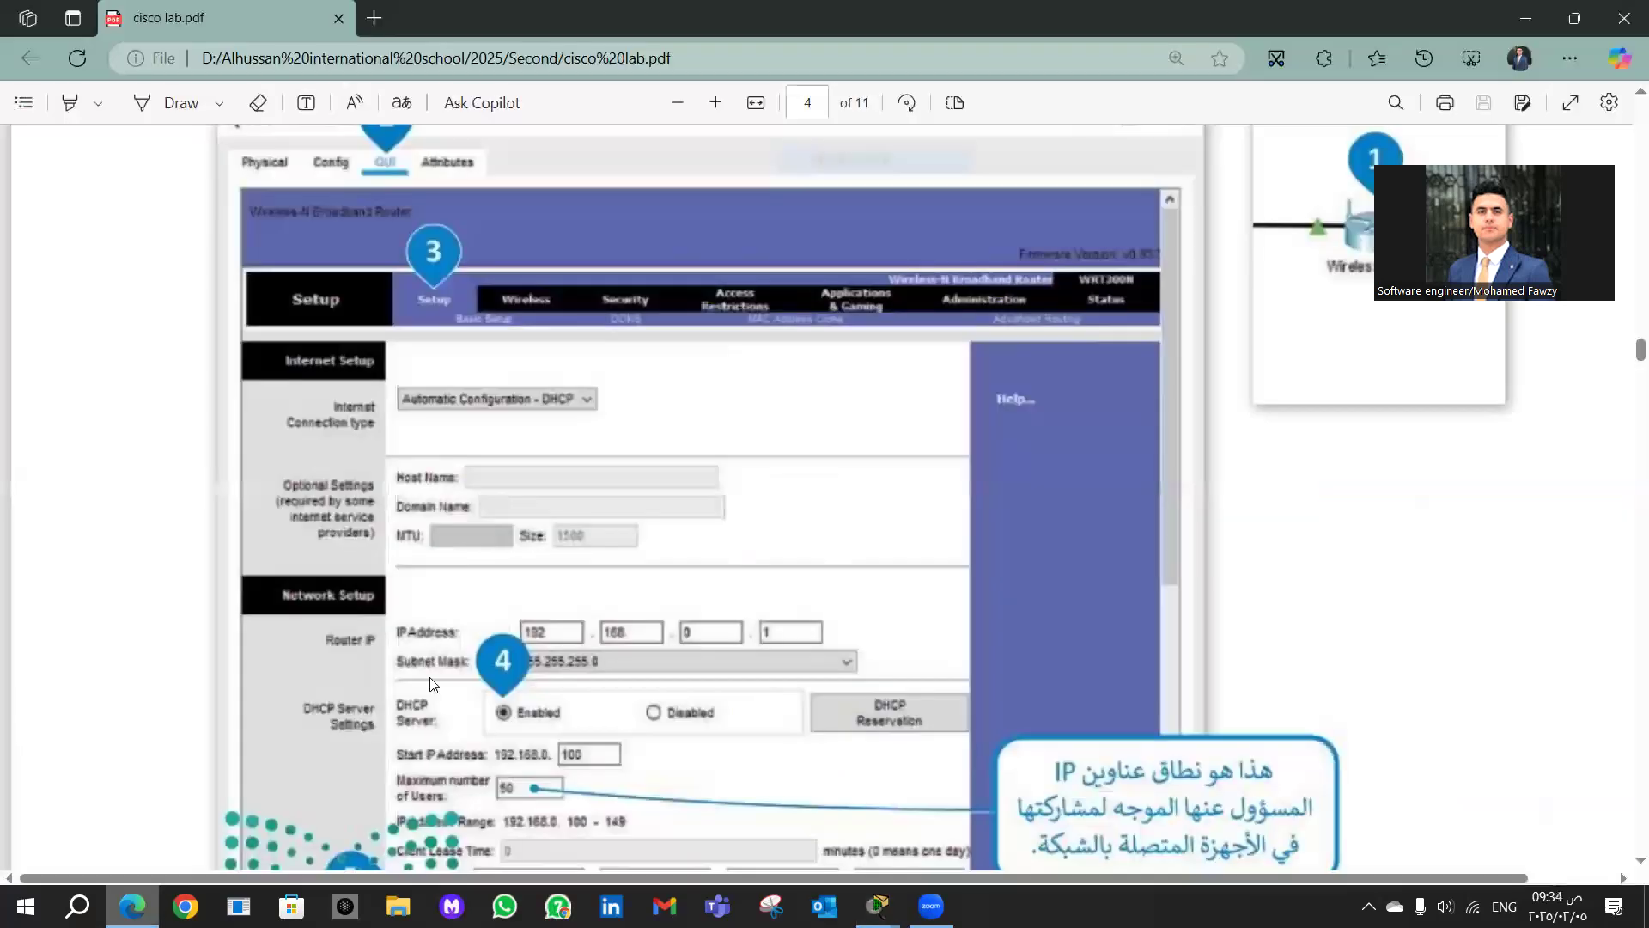
scroll(187, 705, "down", 3)
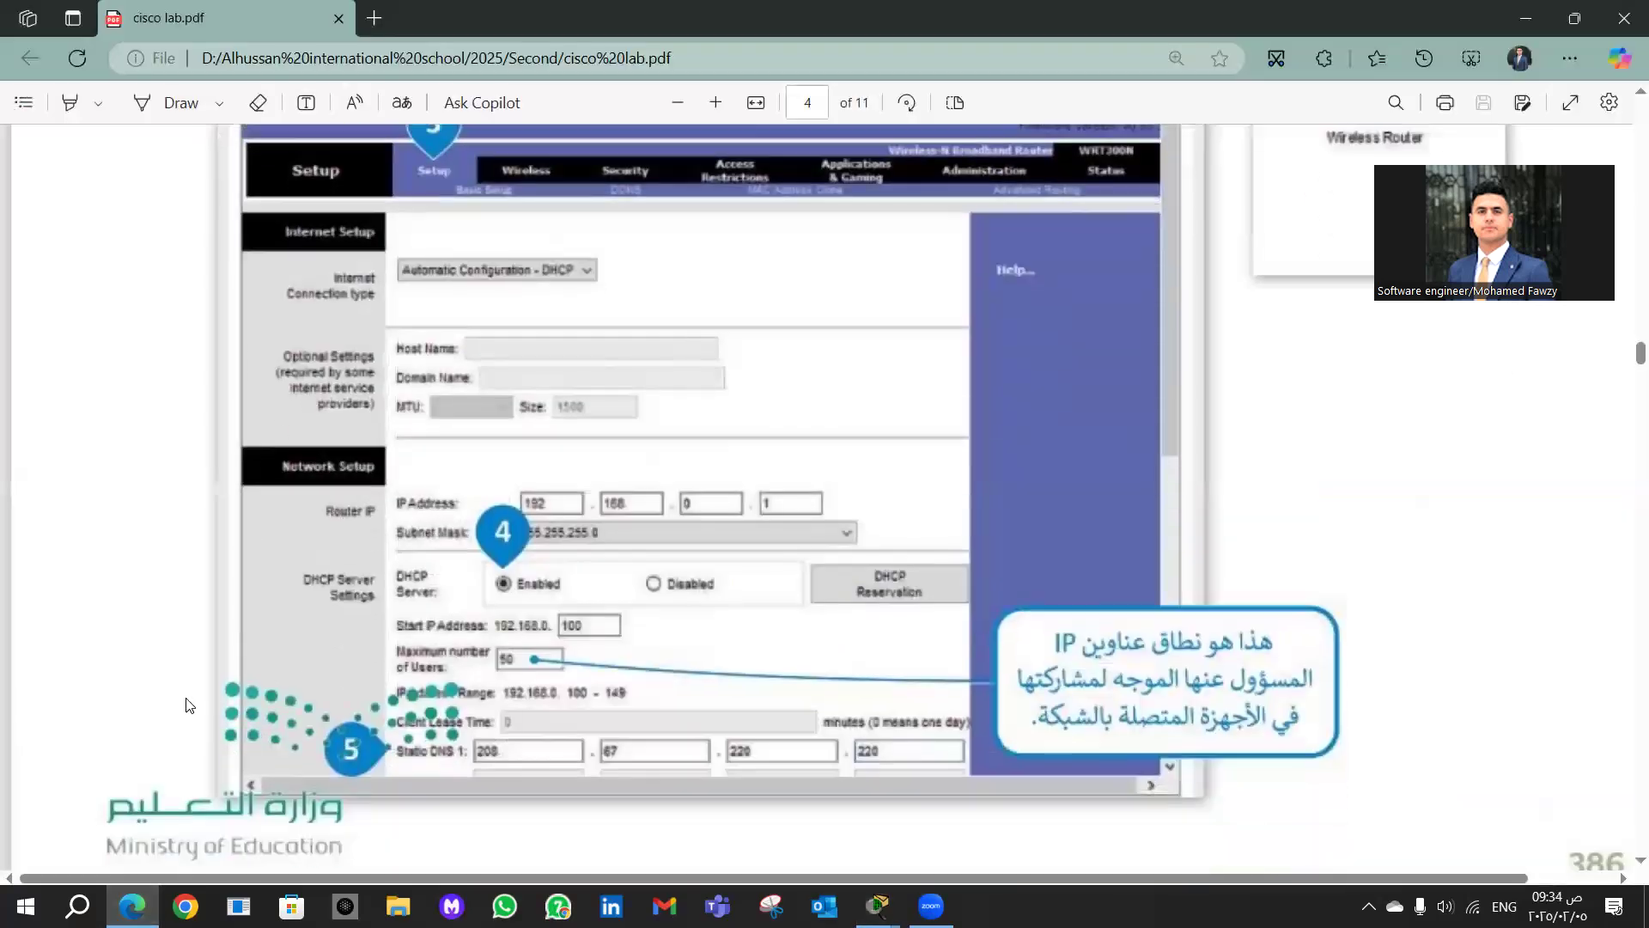
scroll(187, 701, "down", 10)
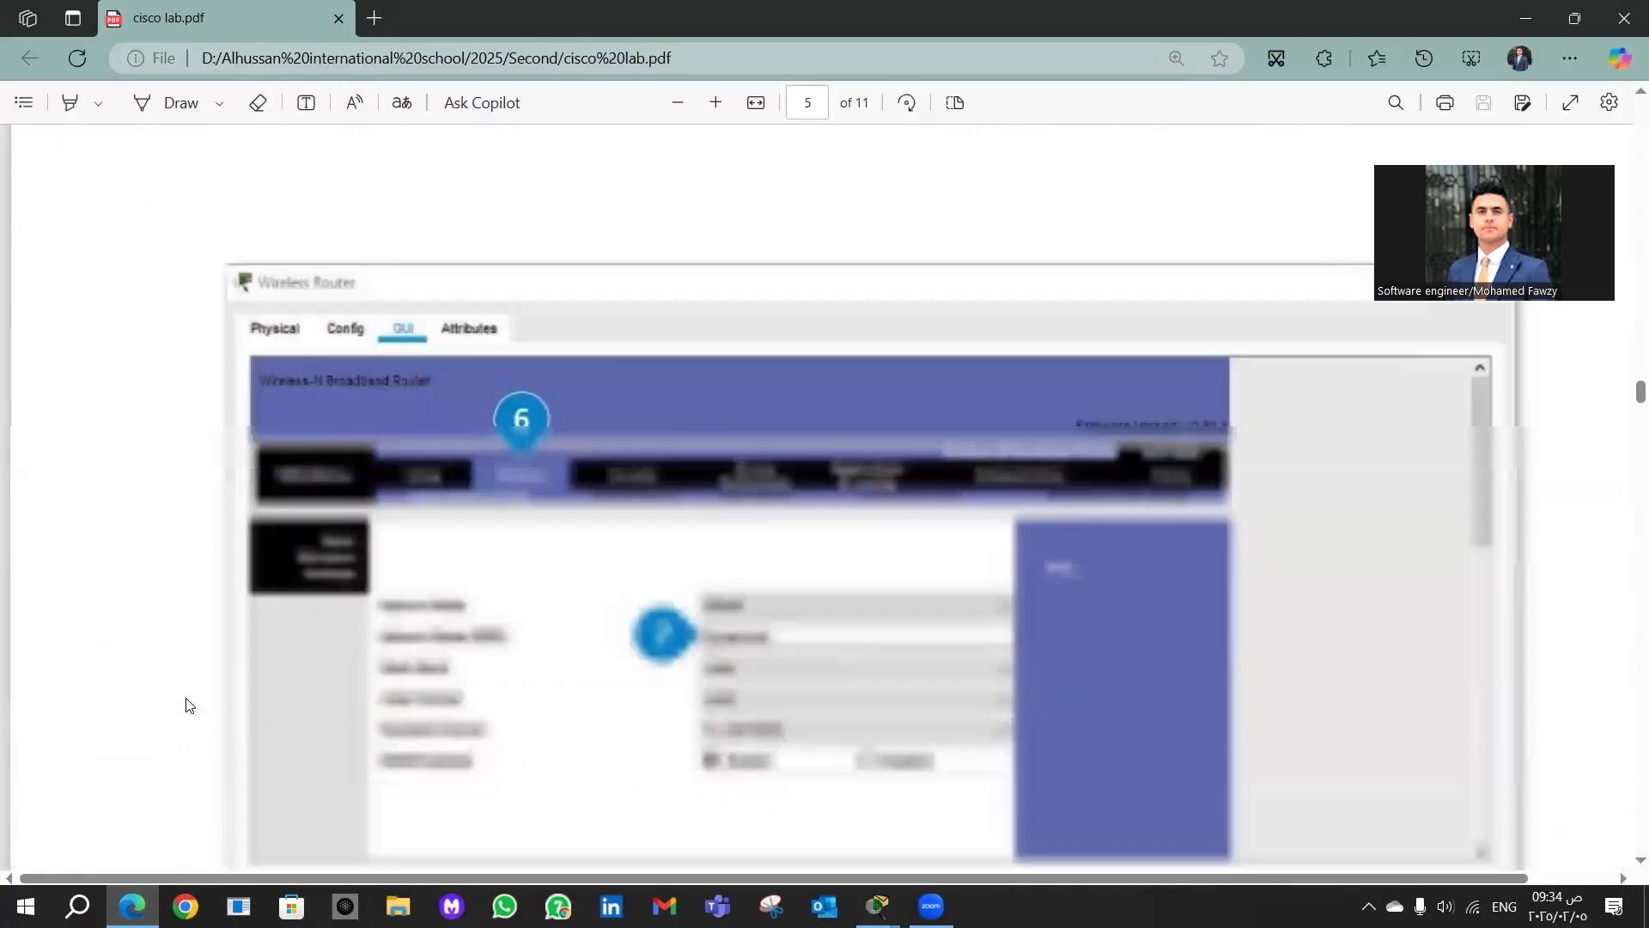
scroll(187, 705, "up", 1)
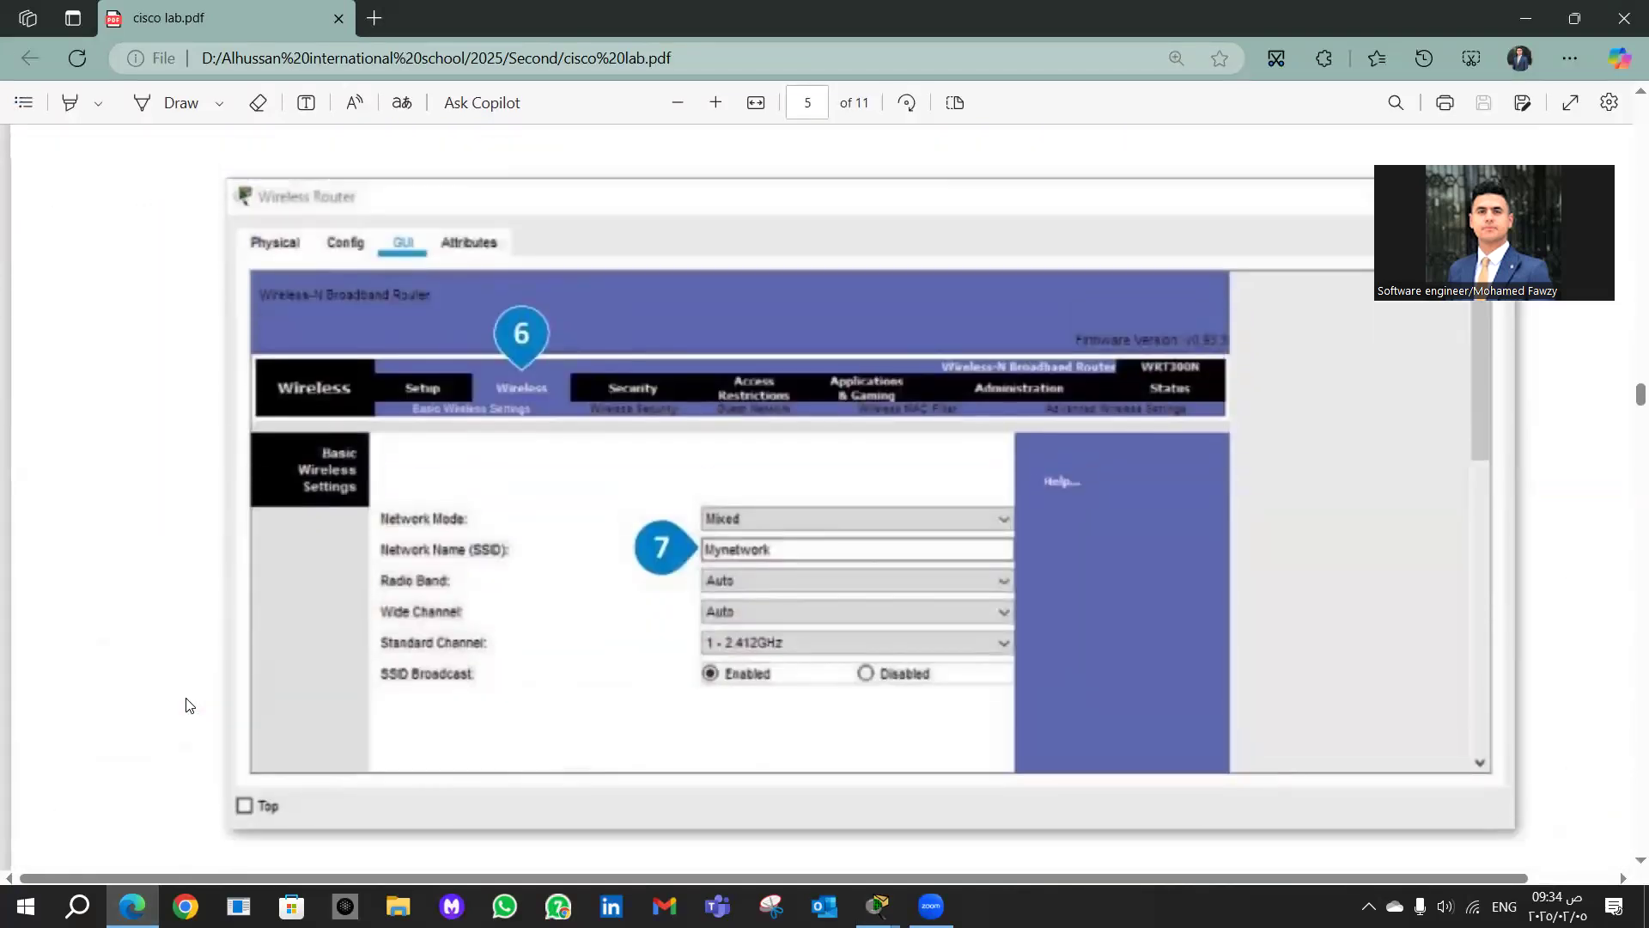
scroll(188, 704, "down", 8)
scroll(187, 705, "down", 10)
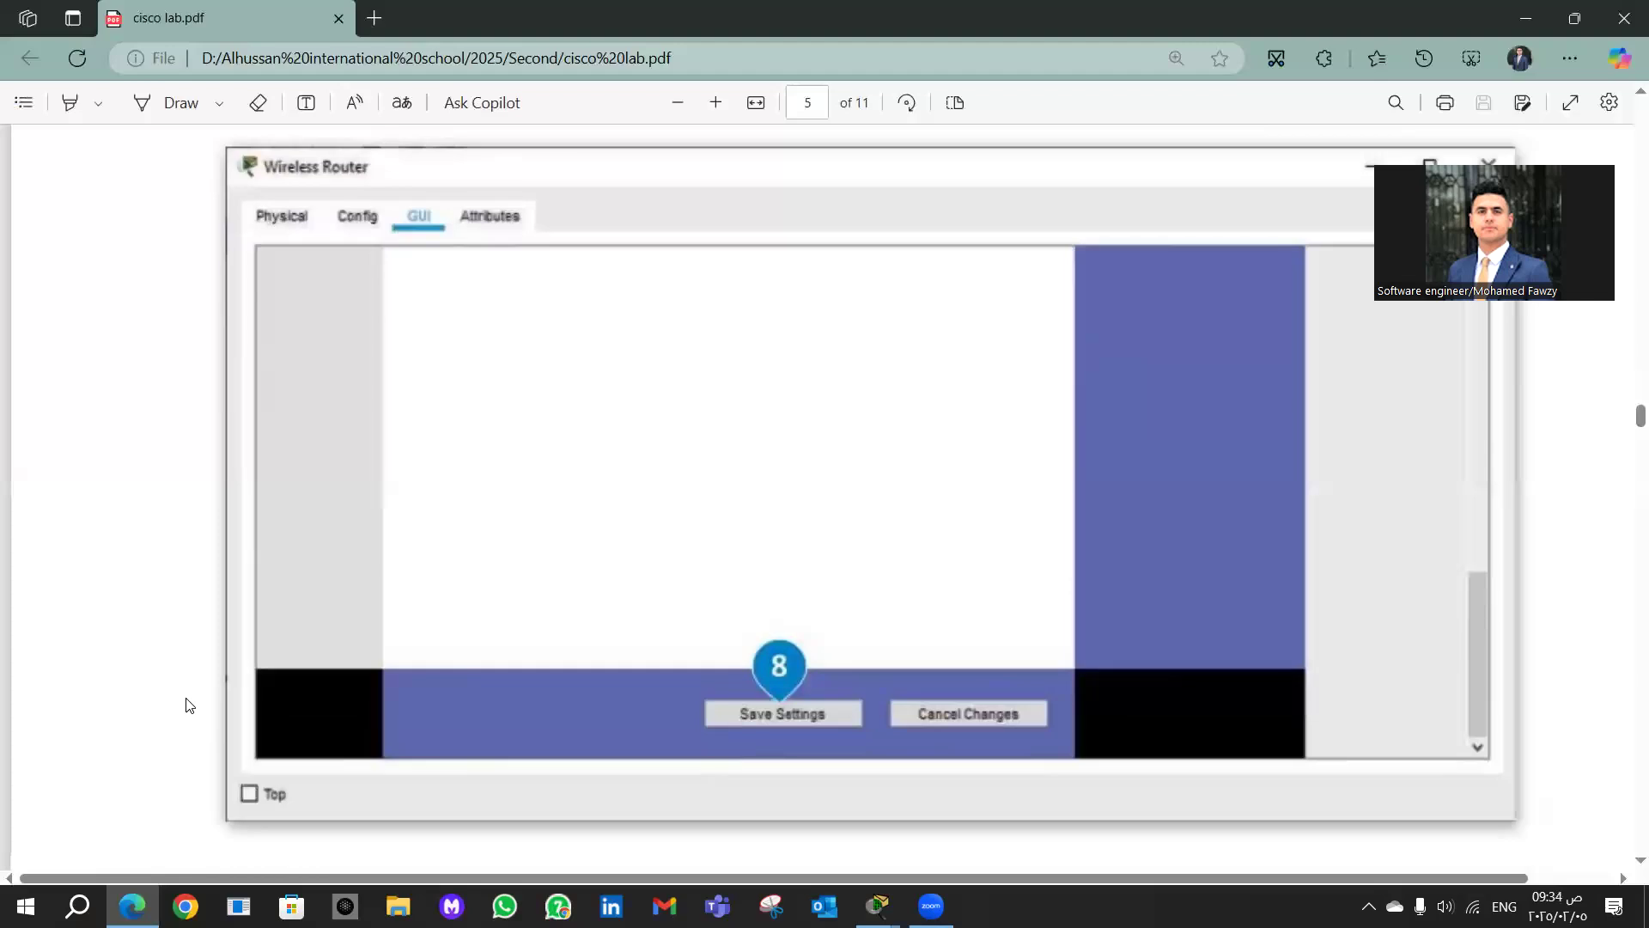
scroll(189, 704, "up", 20)
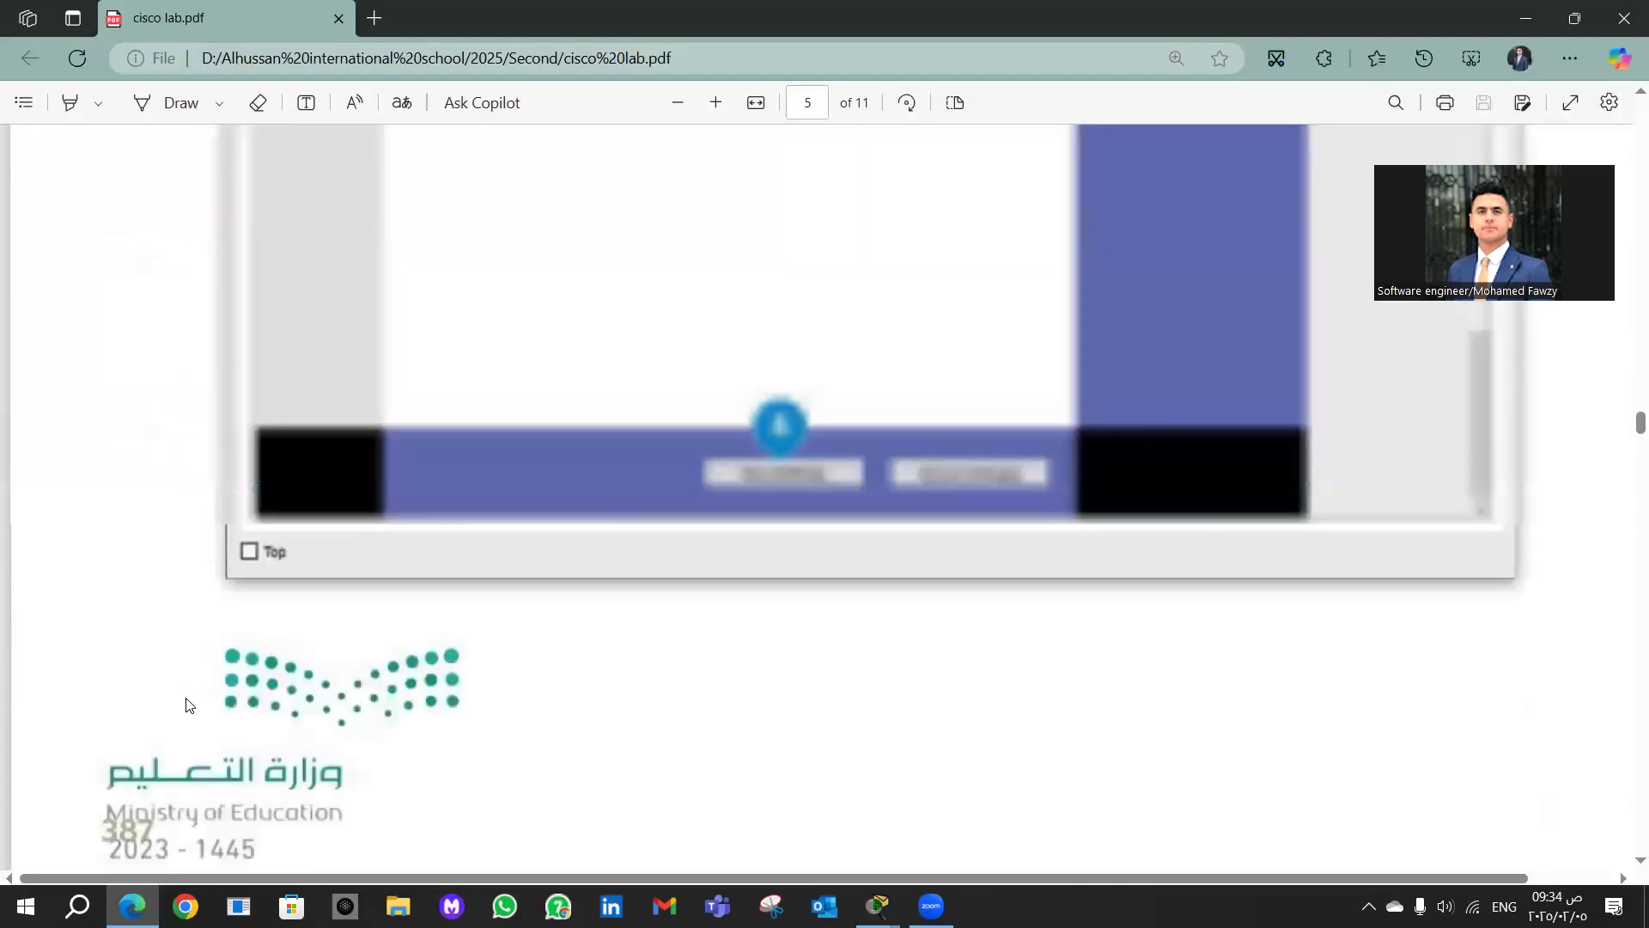
scroll(187, 704, "up", 7)
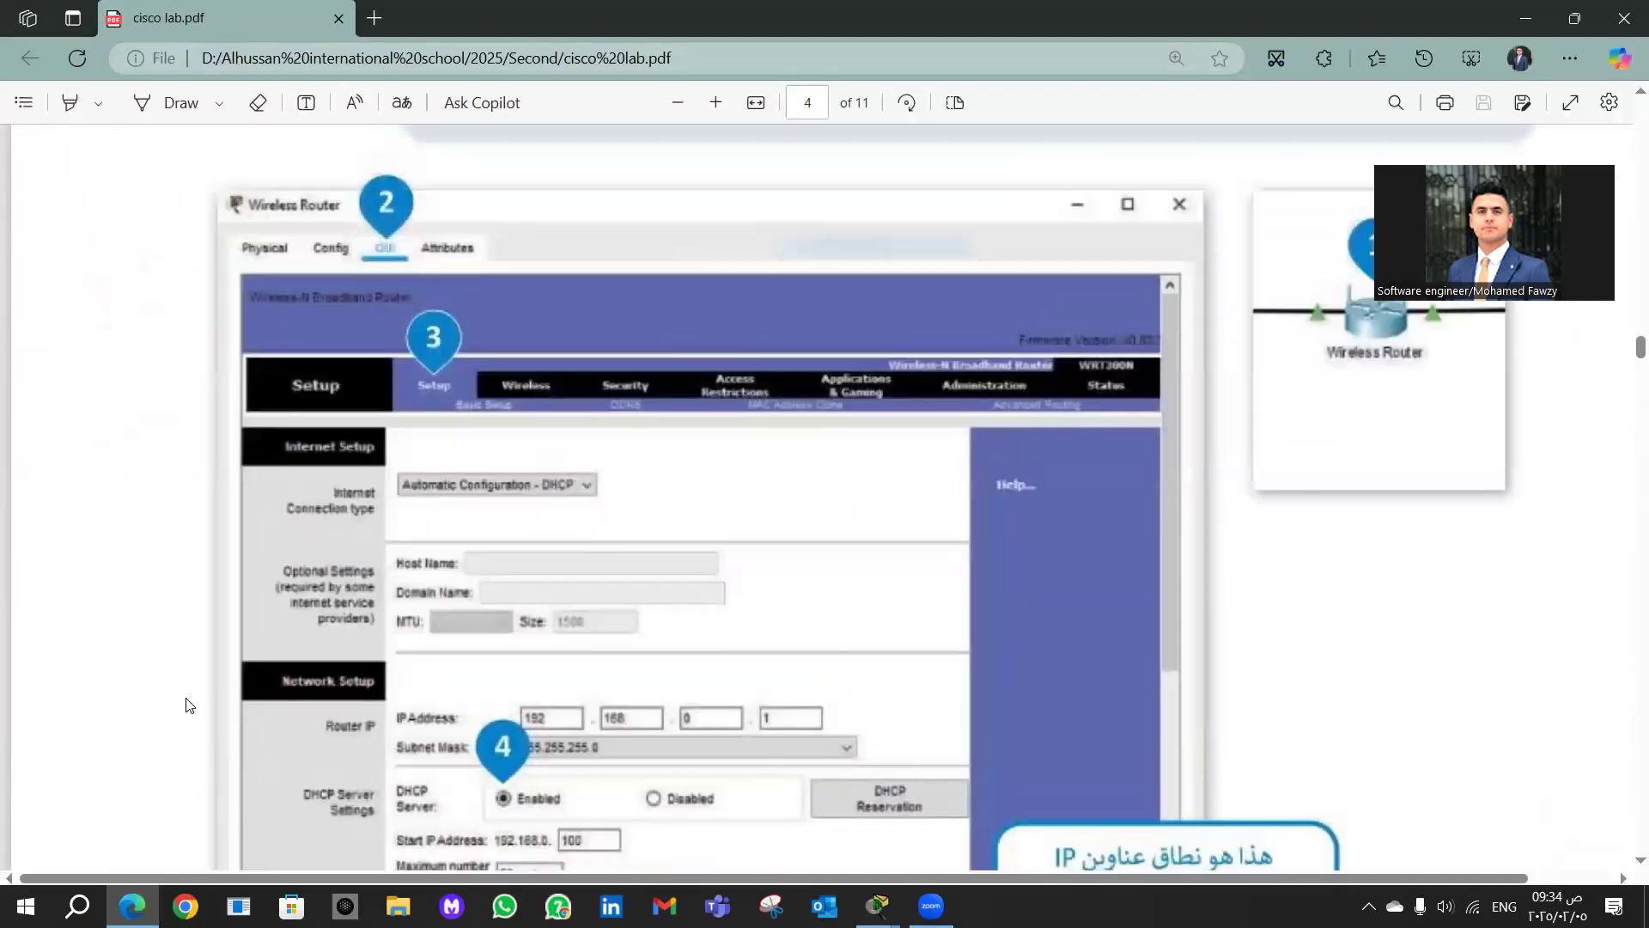
scroll(187, 704, "down", 3)
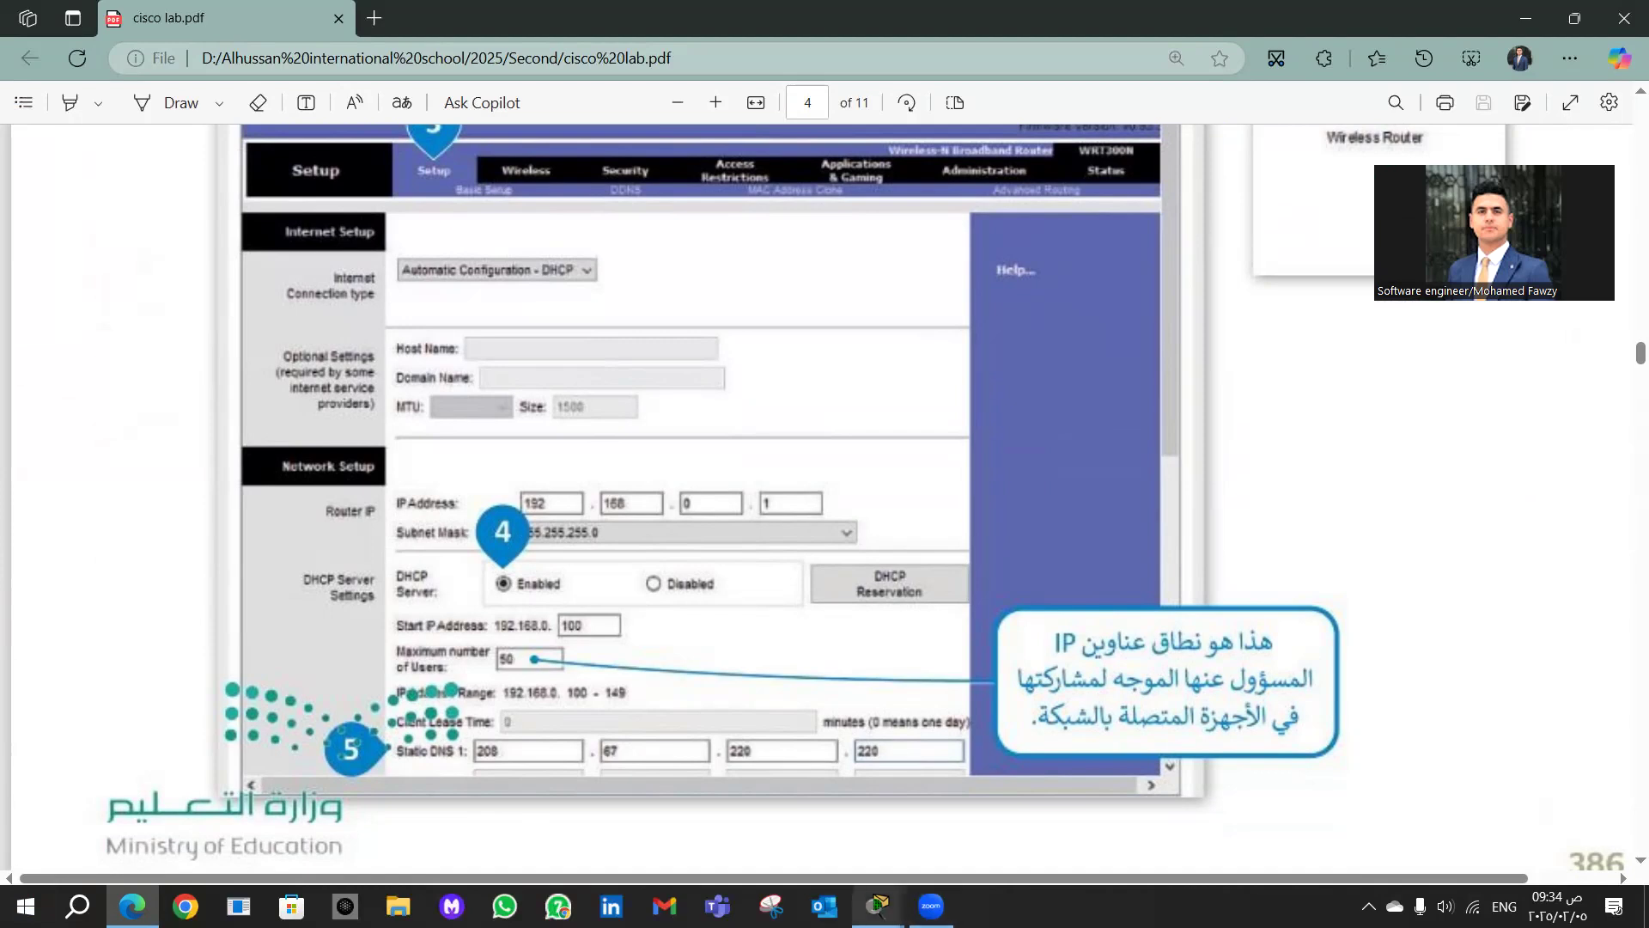
Step: Switch back to Packet Tracer, set Wireless Router0's Static DNS 1 to 208.67.220.220, and save the settings
mouse_move(877, 906)
left_click(842, 835)
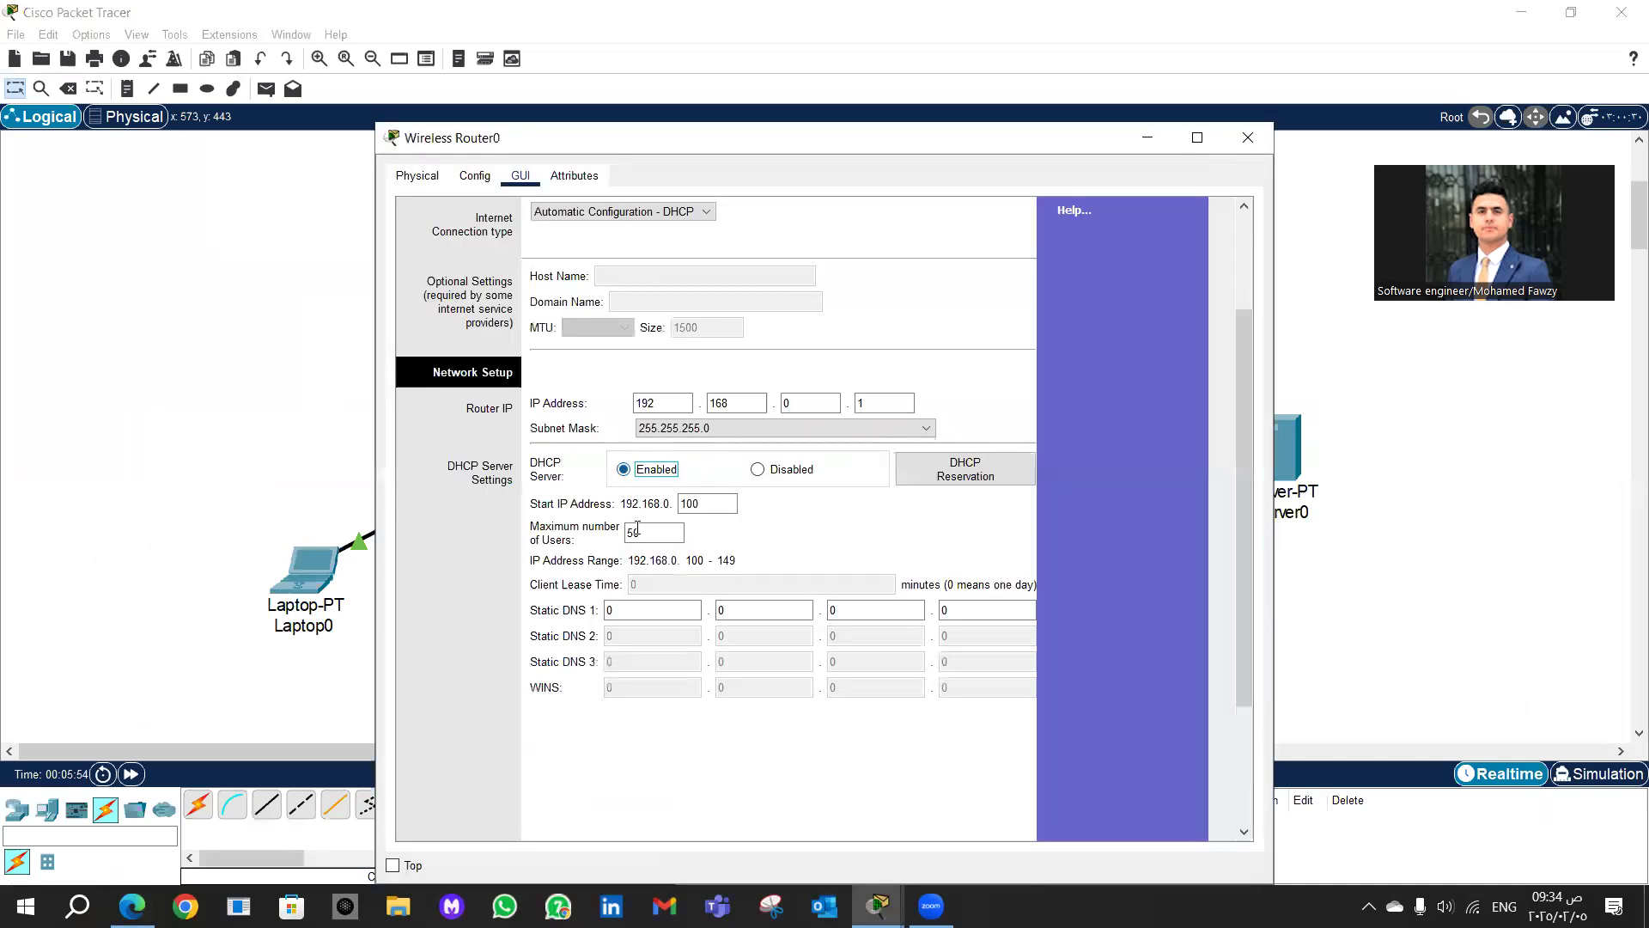
left_click(650, 534)
double_click(634, 607)
type("208")
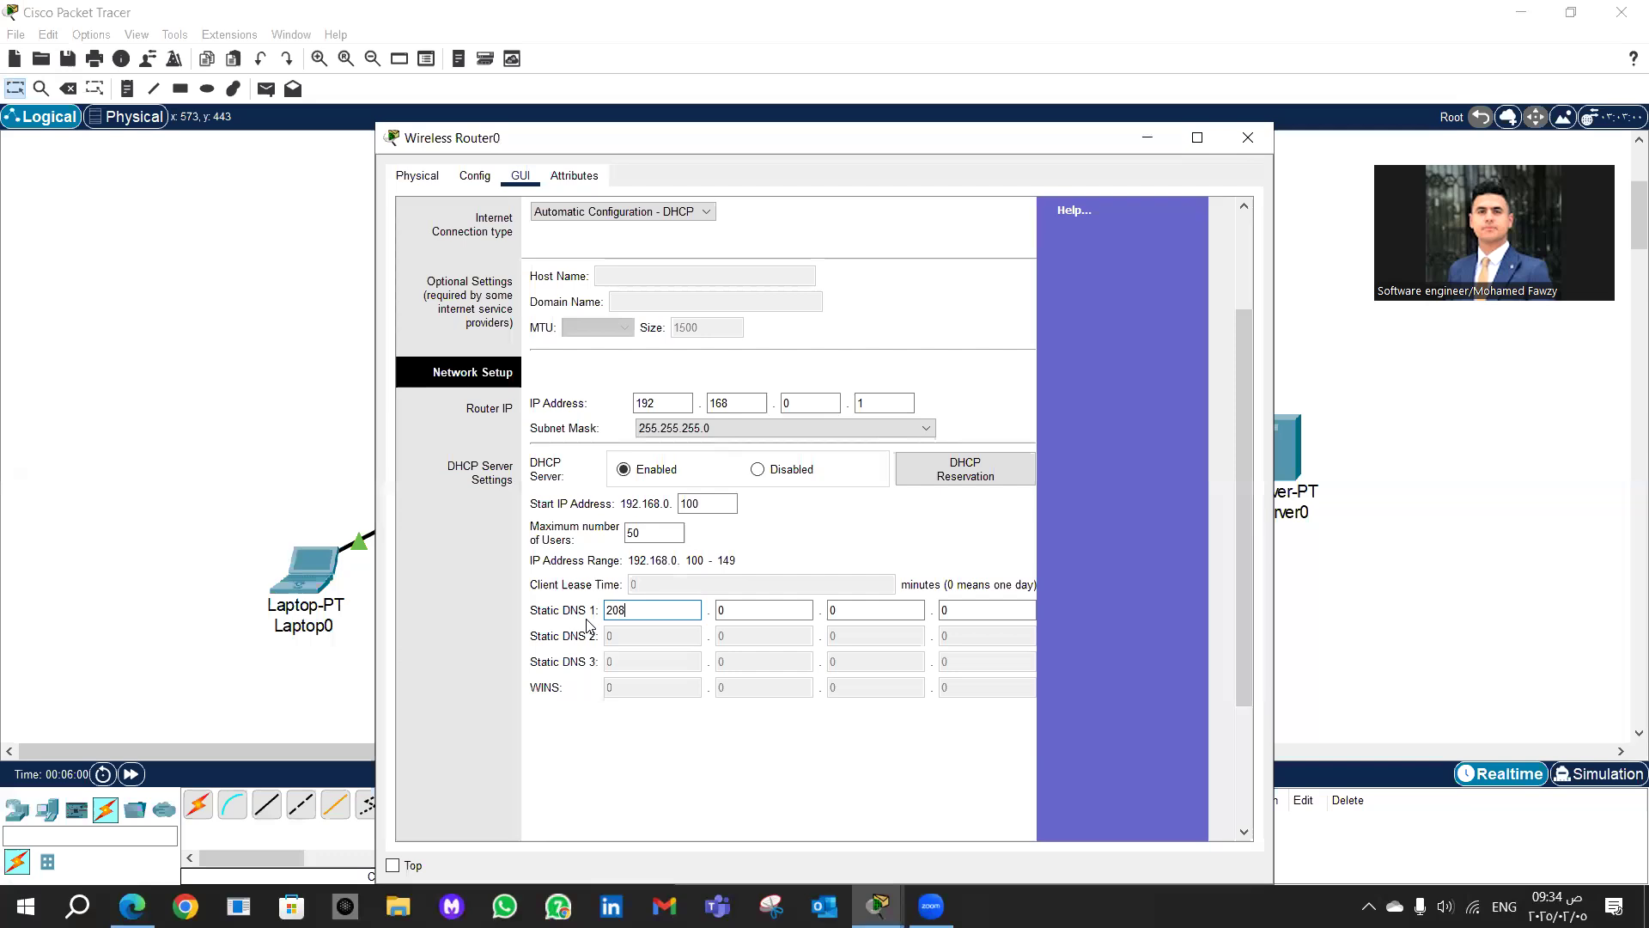
double_click(722, 609)
type("67")
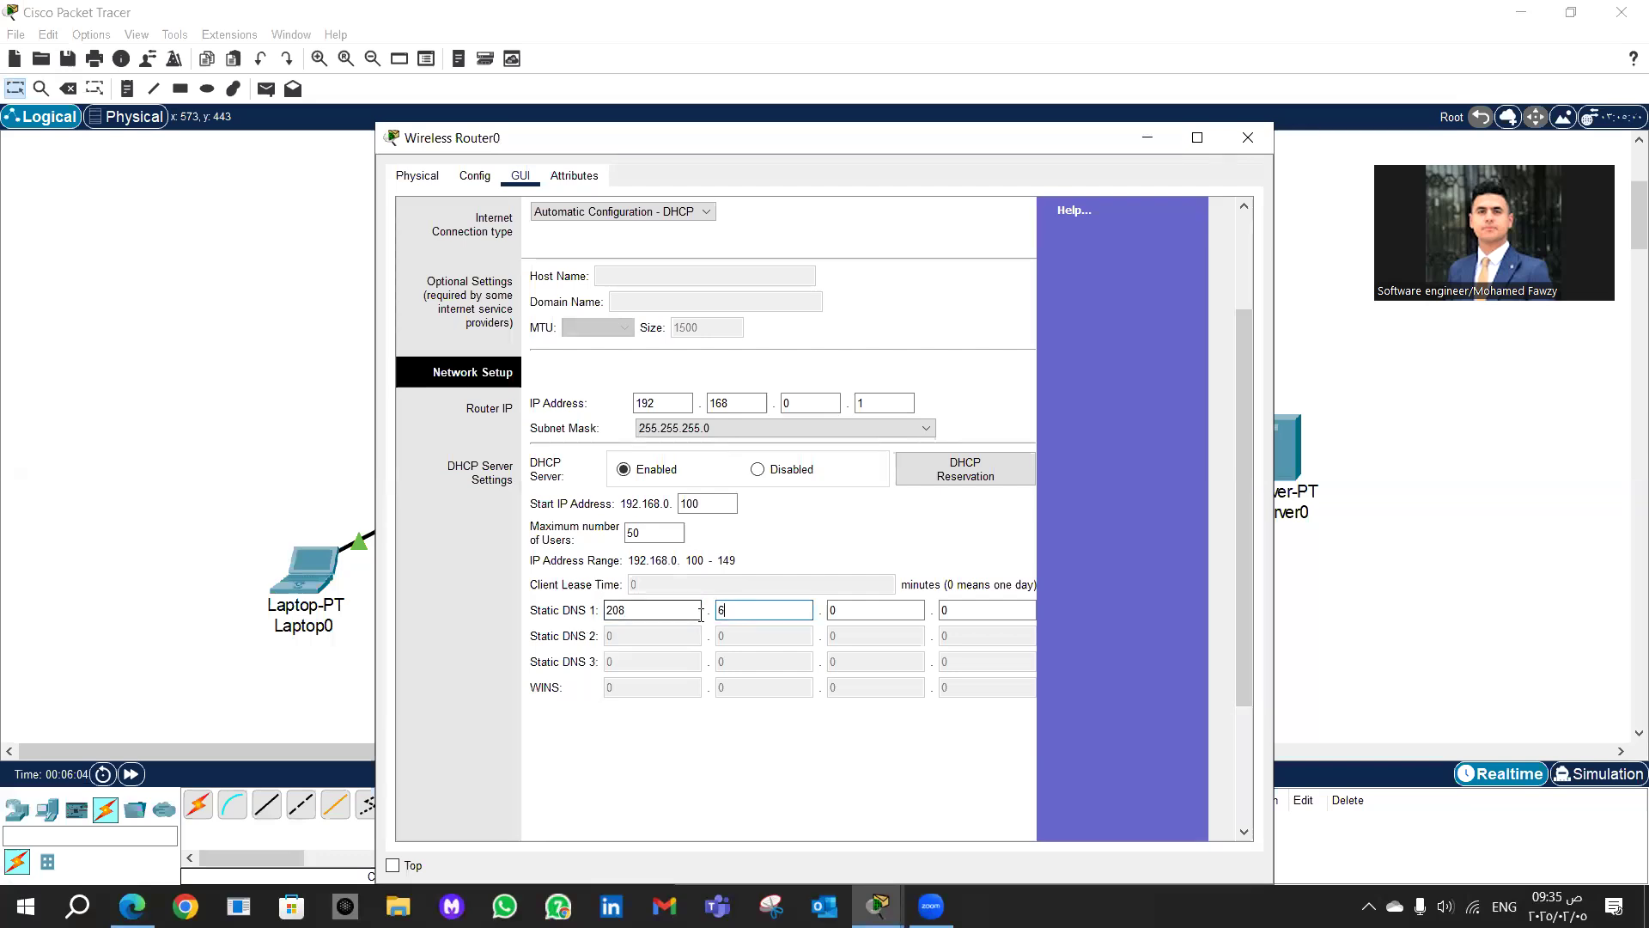
key("Tab")
type("220")
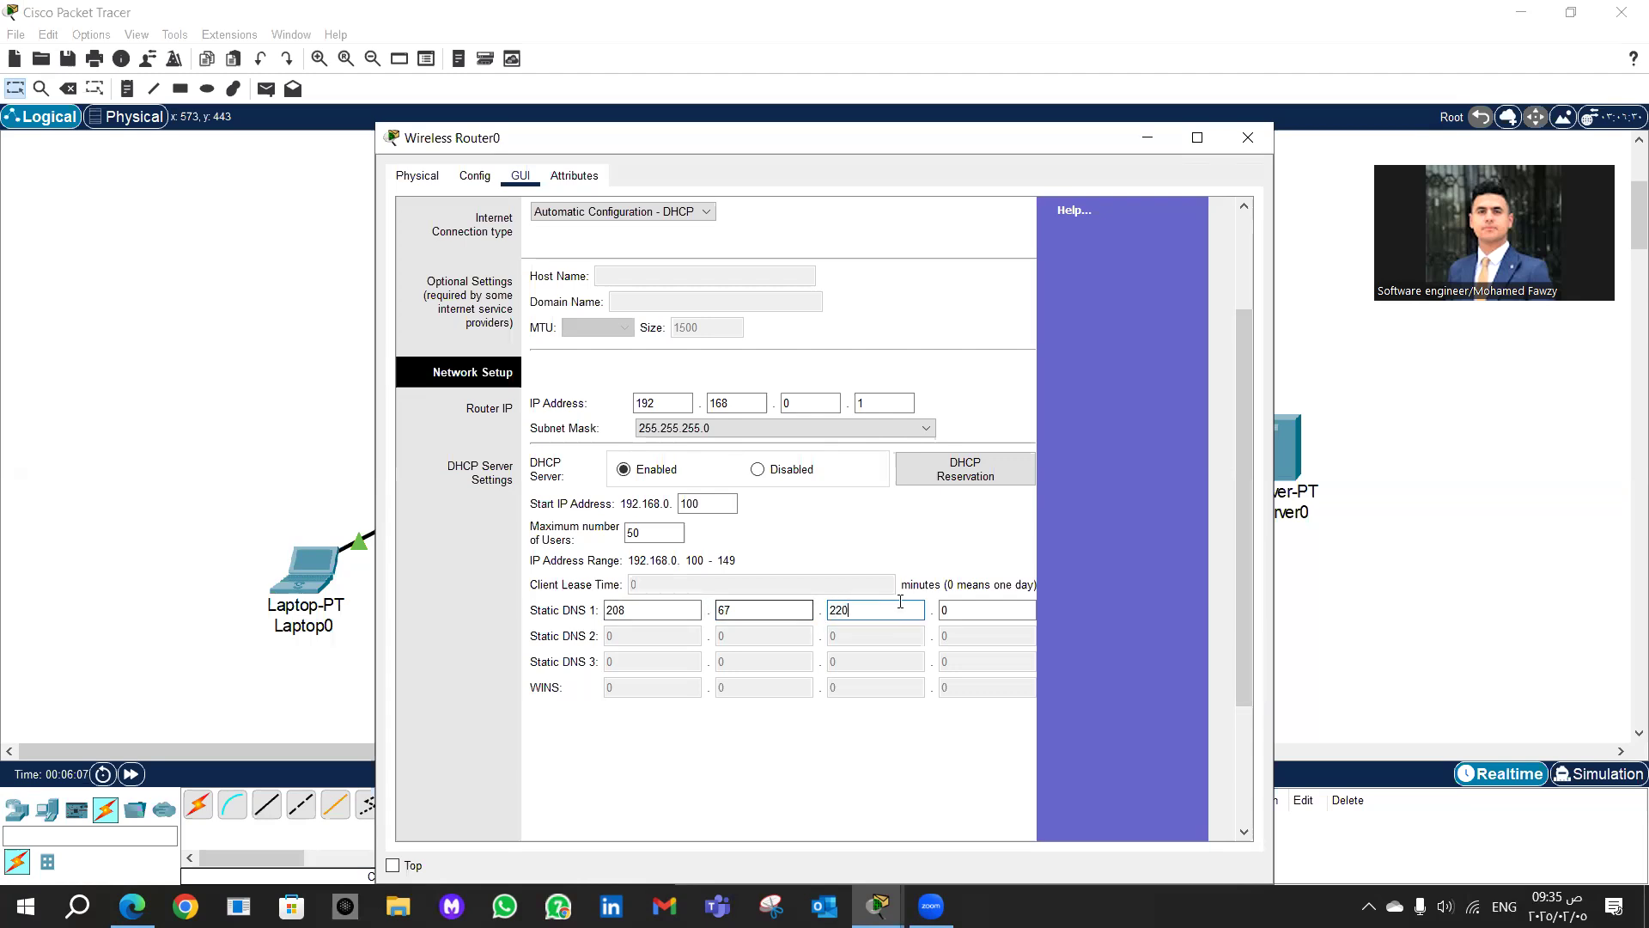
key("Tab")
type("220")
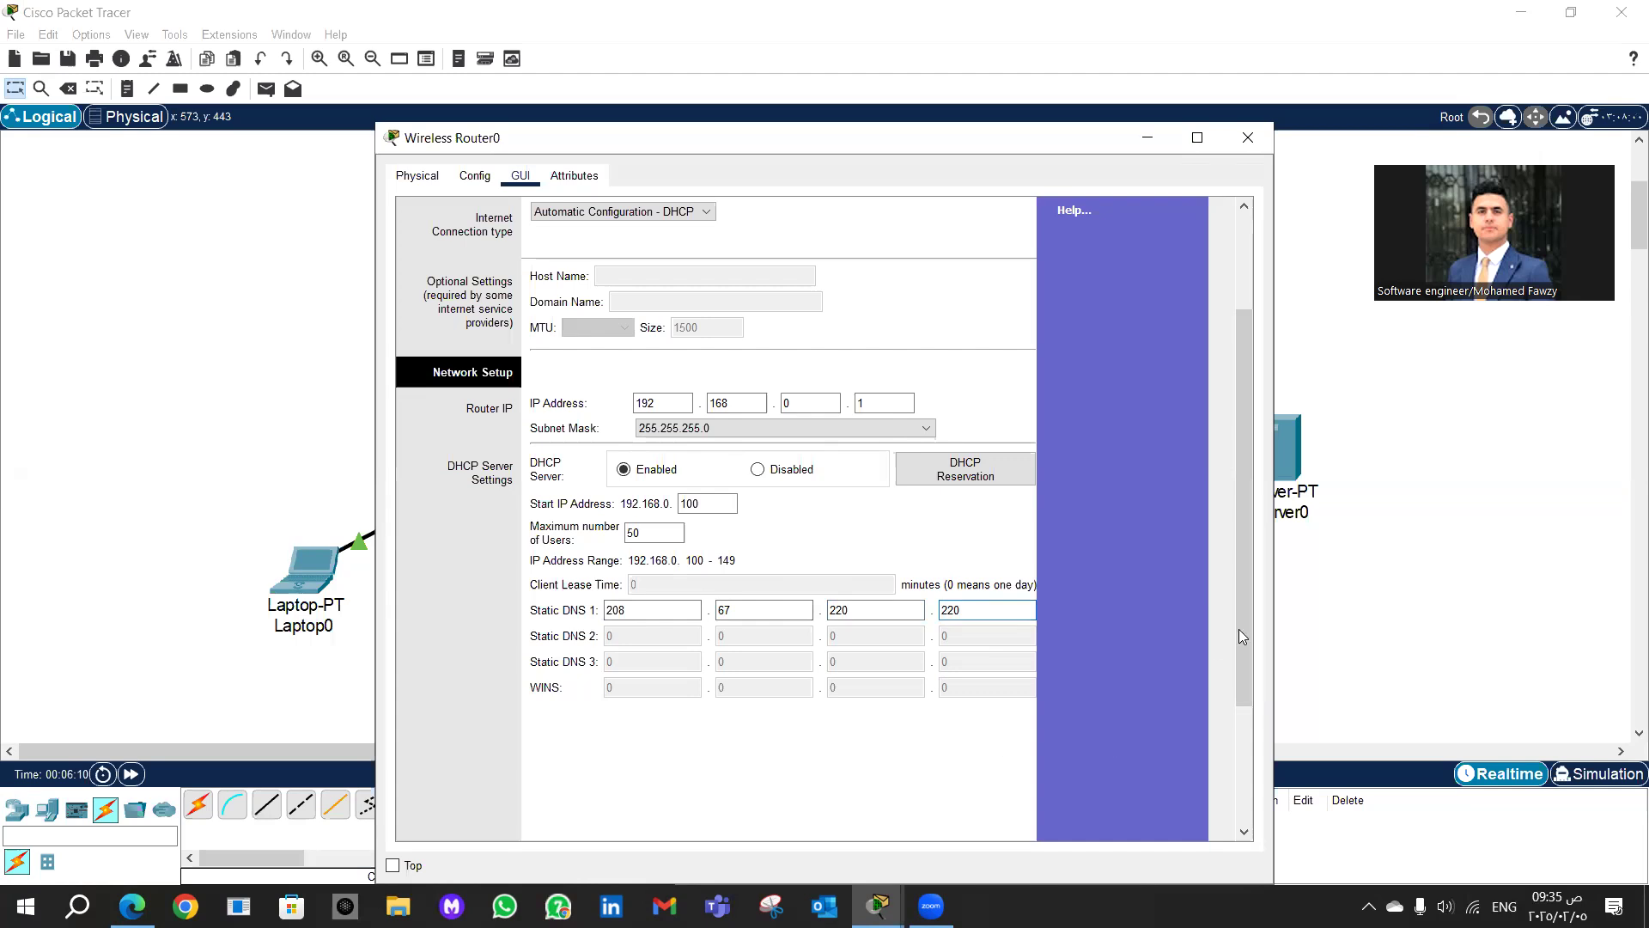
left_click_drag(1245, 586, 1233, 721)
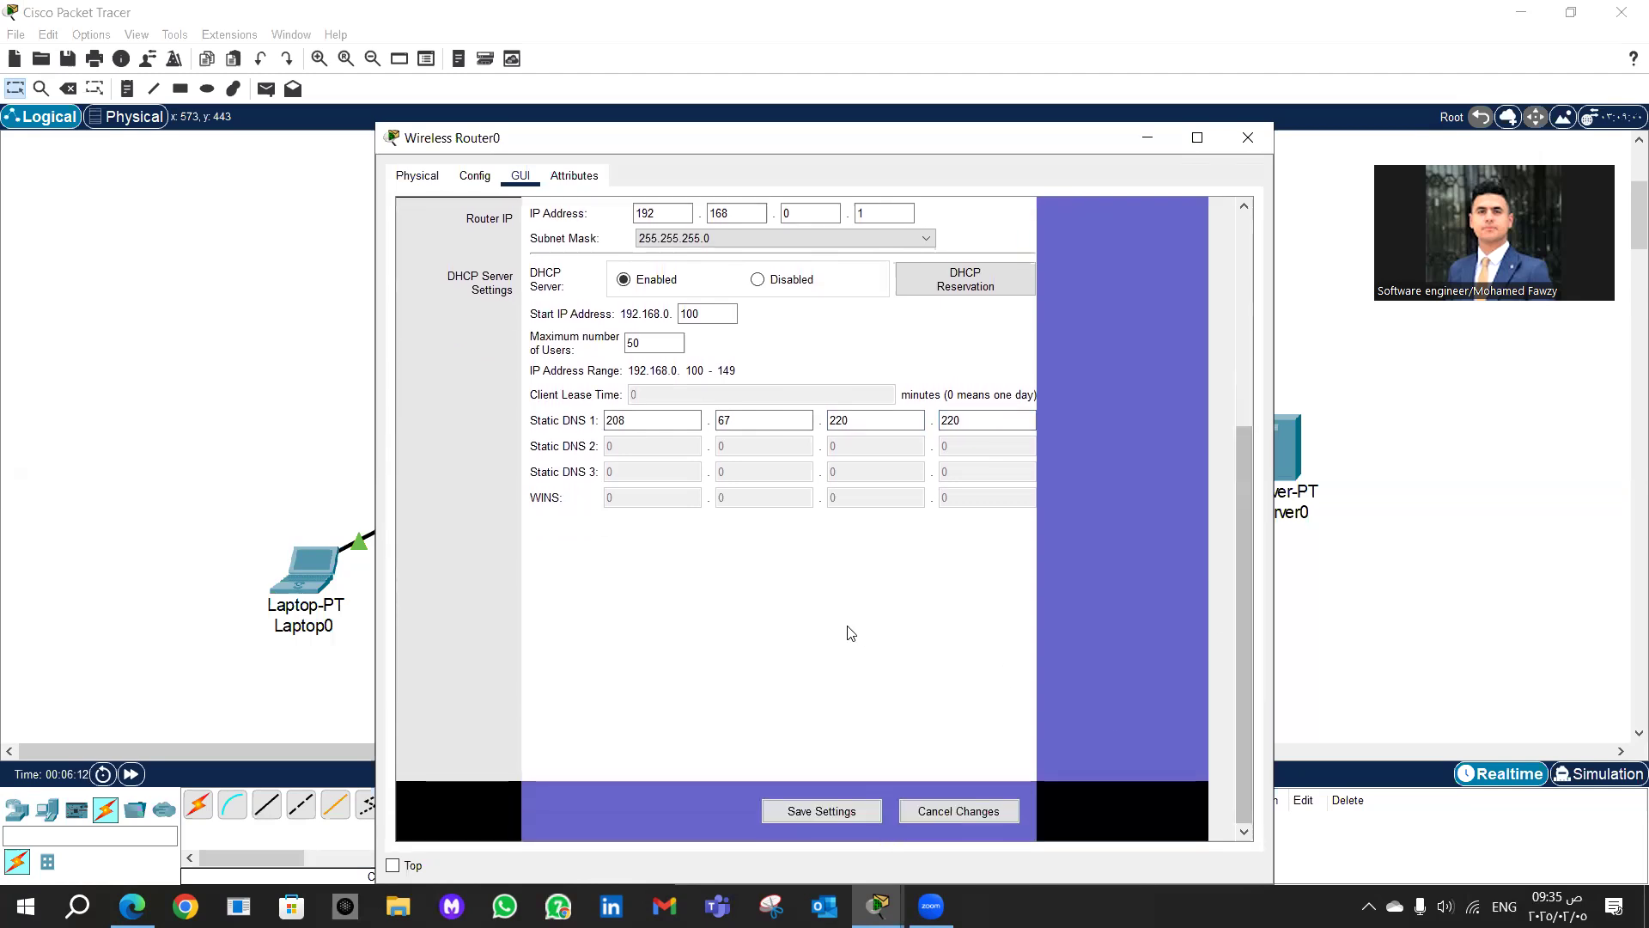
left_click(803, 816)
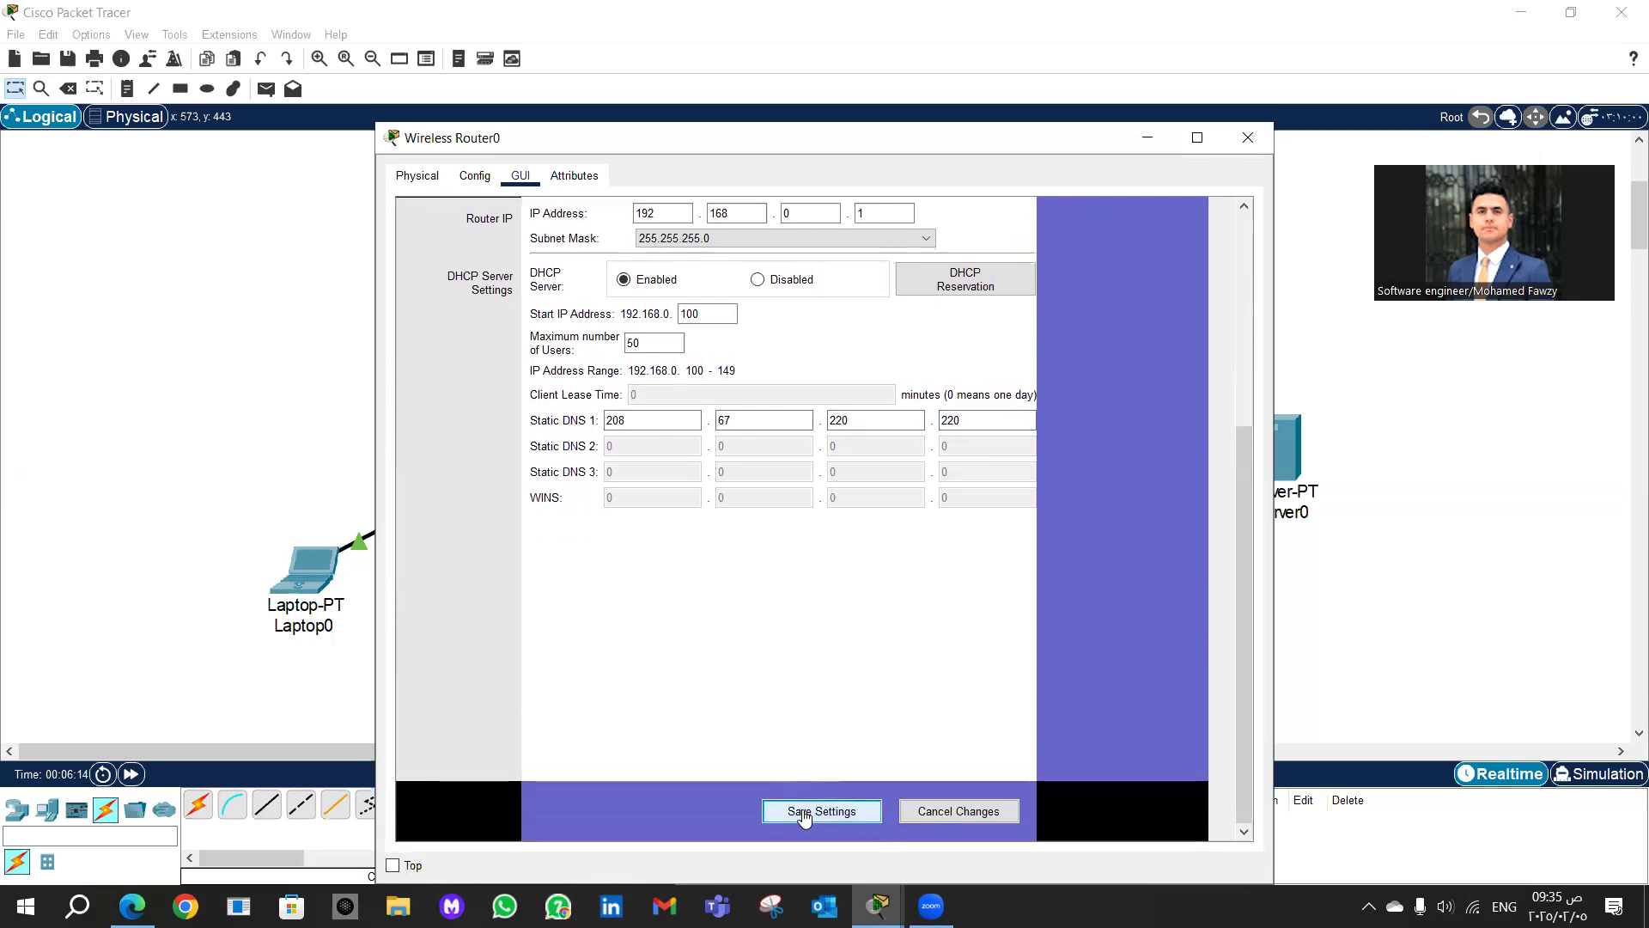
Step: Set Wireless Router0's wireless network name (SSID) to Nework1, save the settings and close the router's window
left_click_drag(1240, 683, 1253, 464)
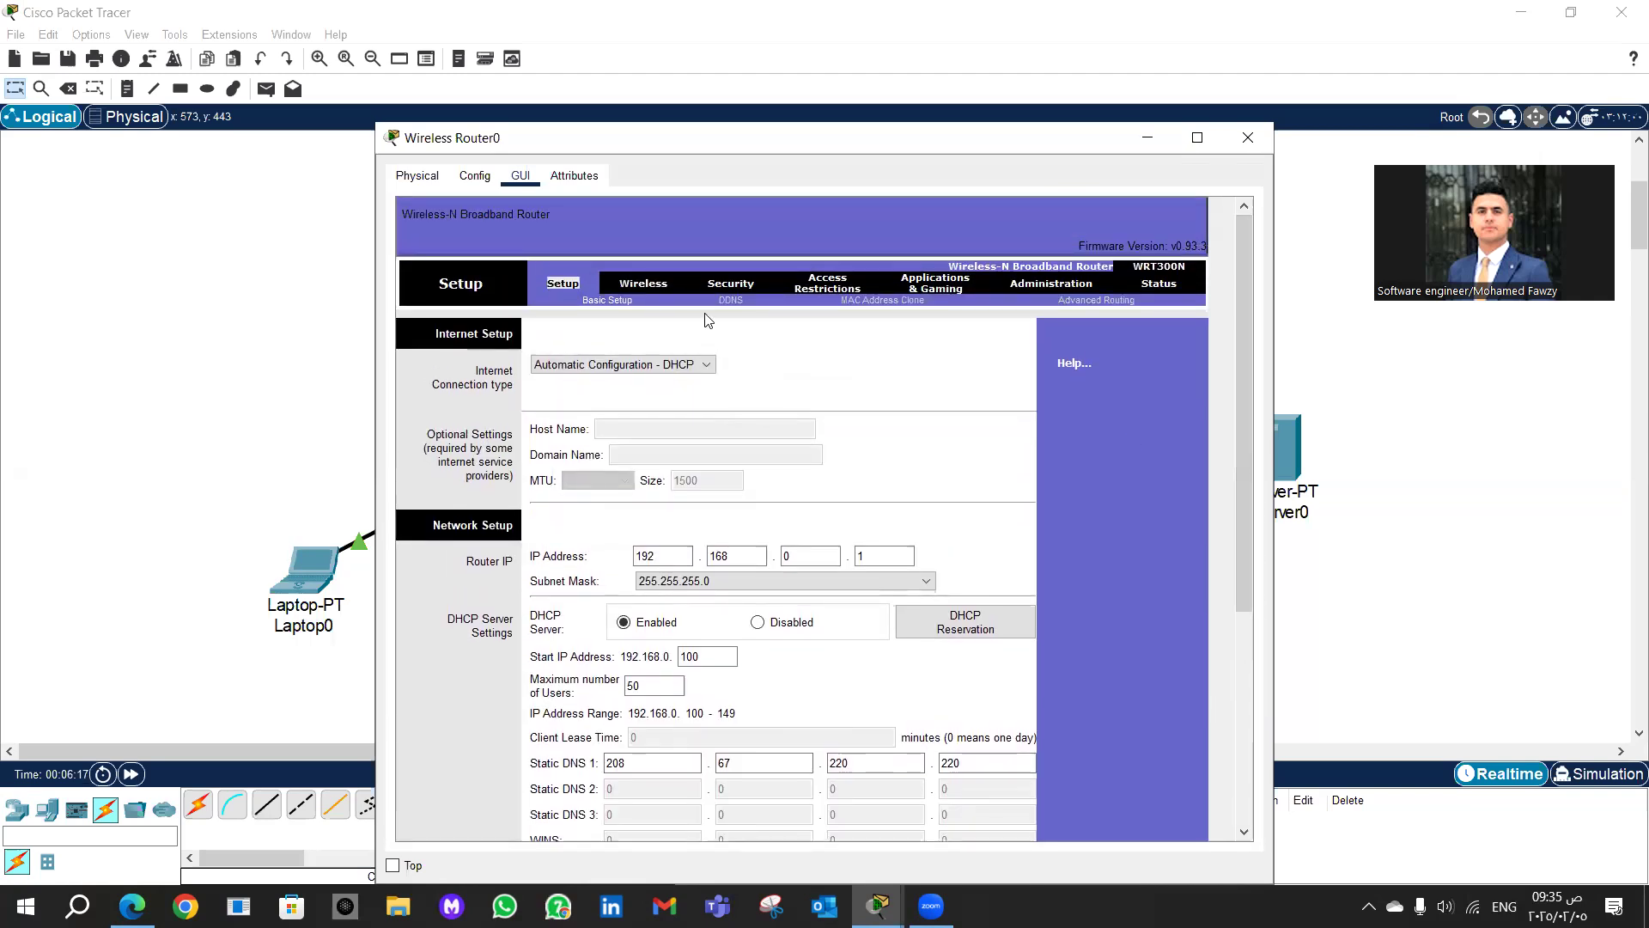
left_click(642, 284)
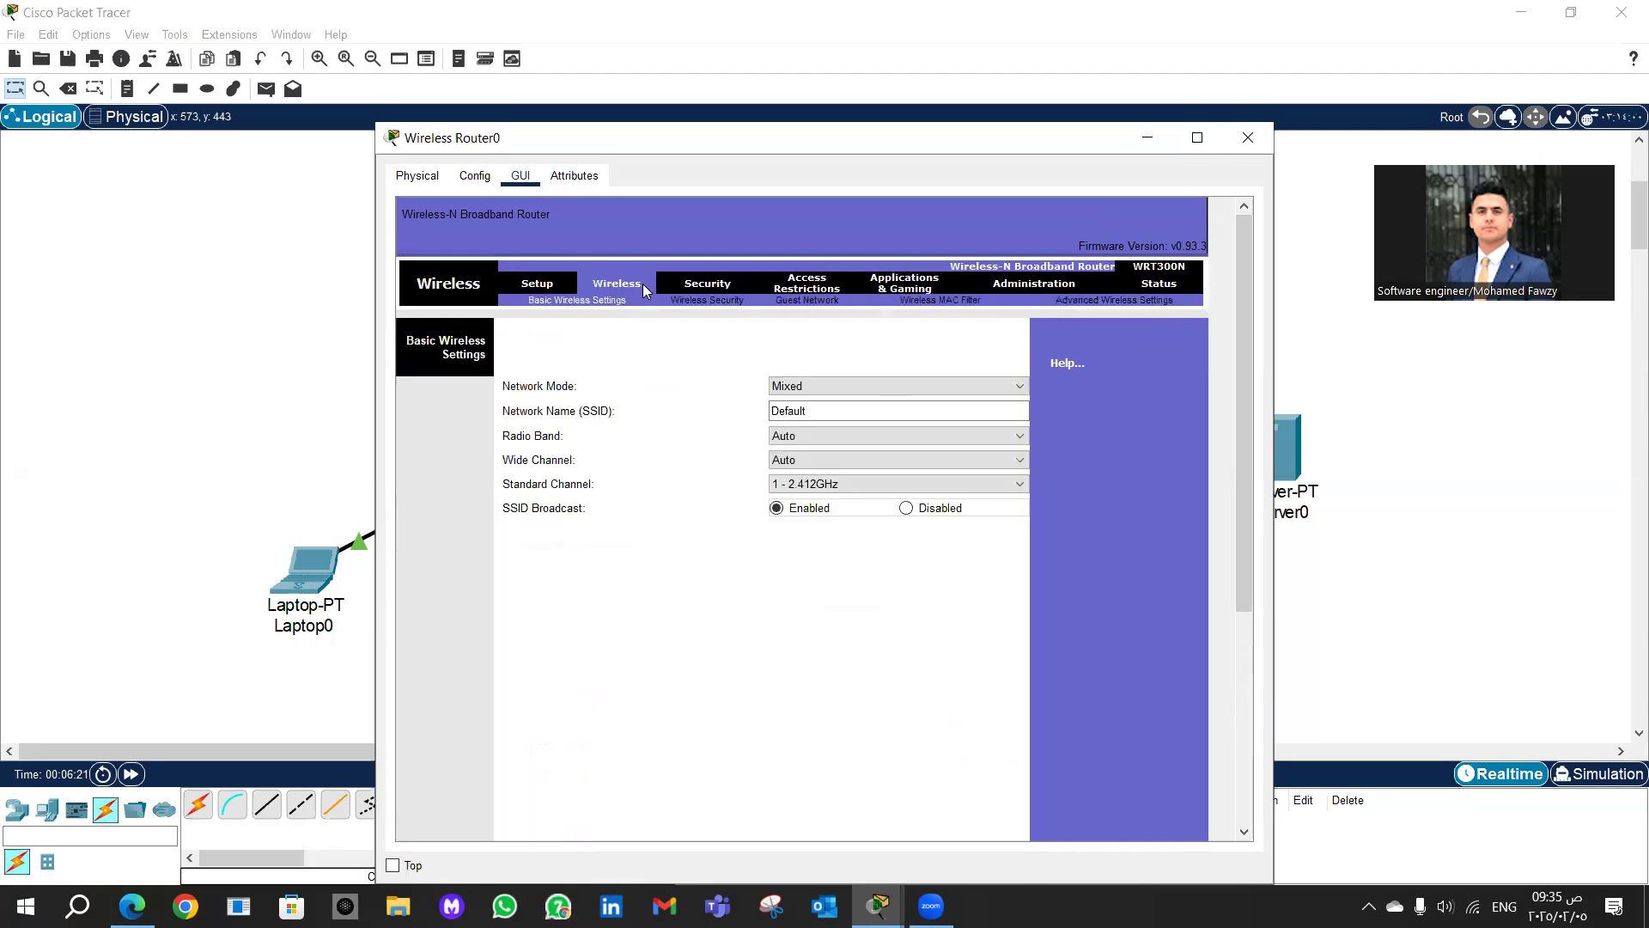
left_click(824, 410)
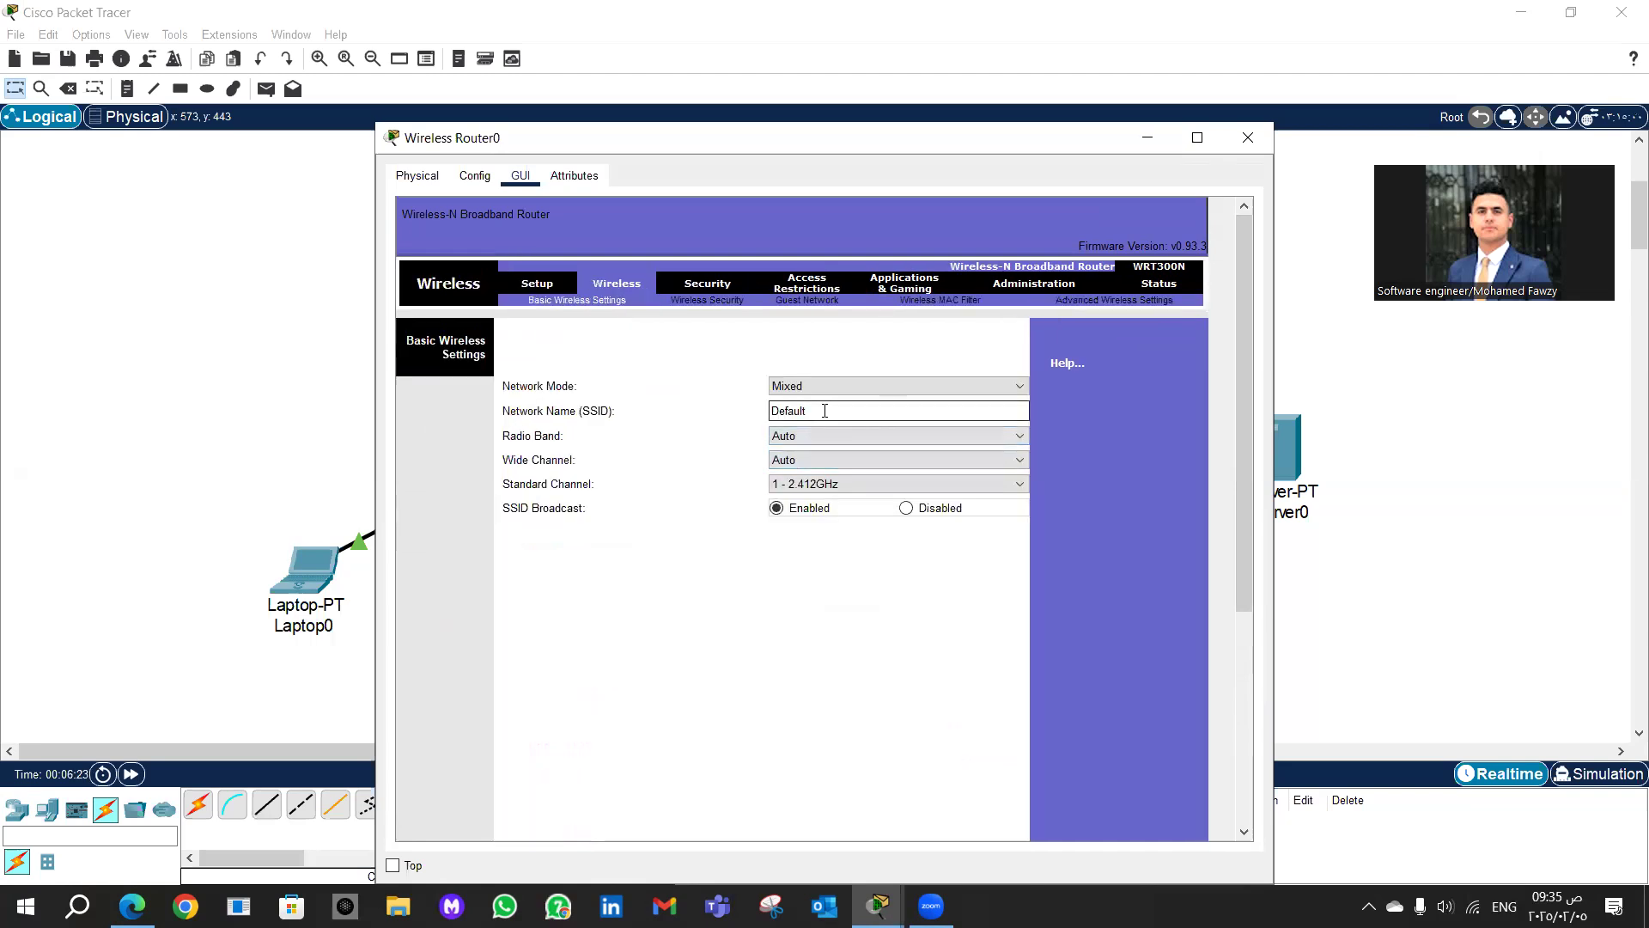
double_click(825, 411)
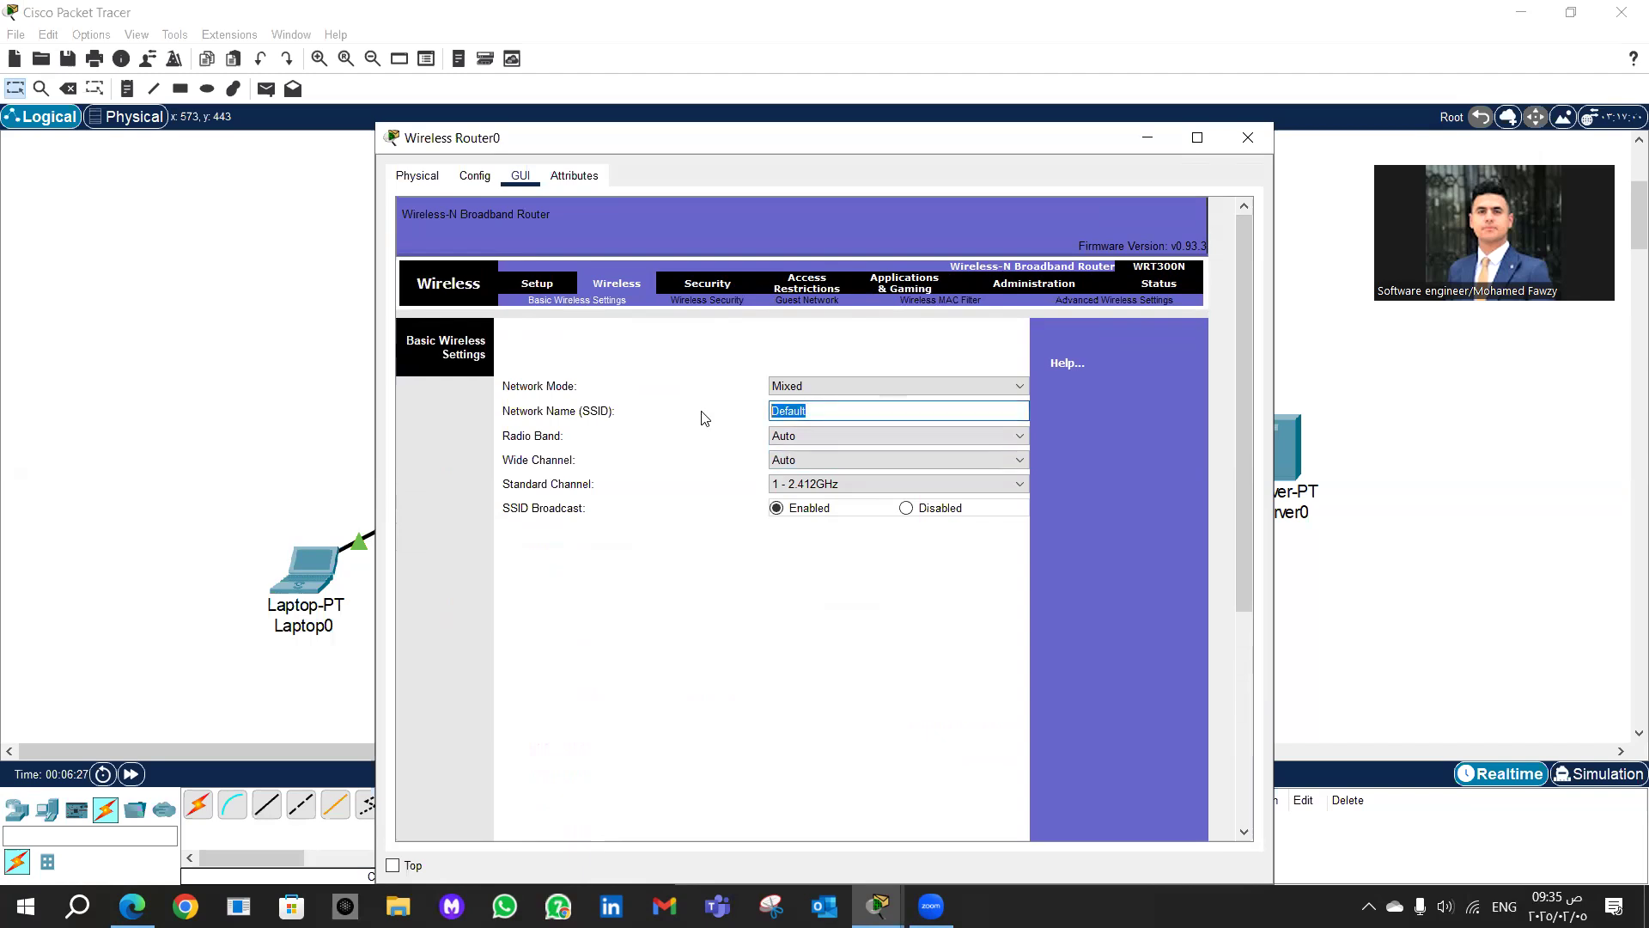
type("Nework1")
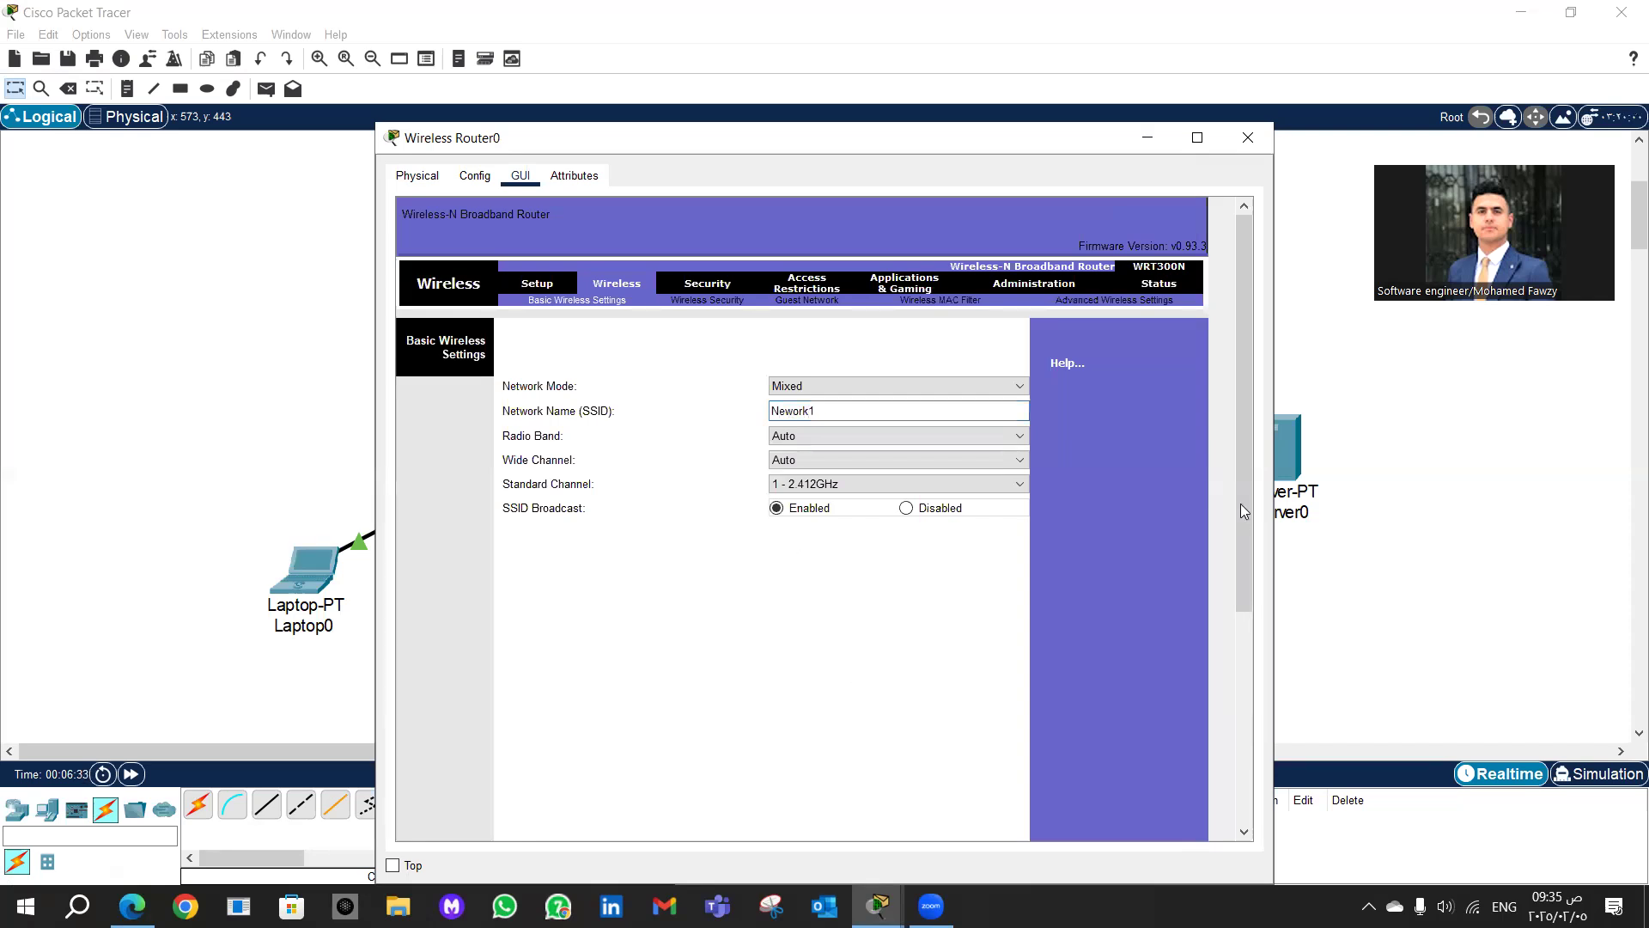
left_click_drag(1240, 496, 1211, 716)
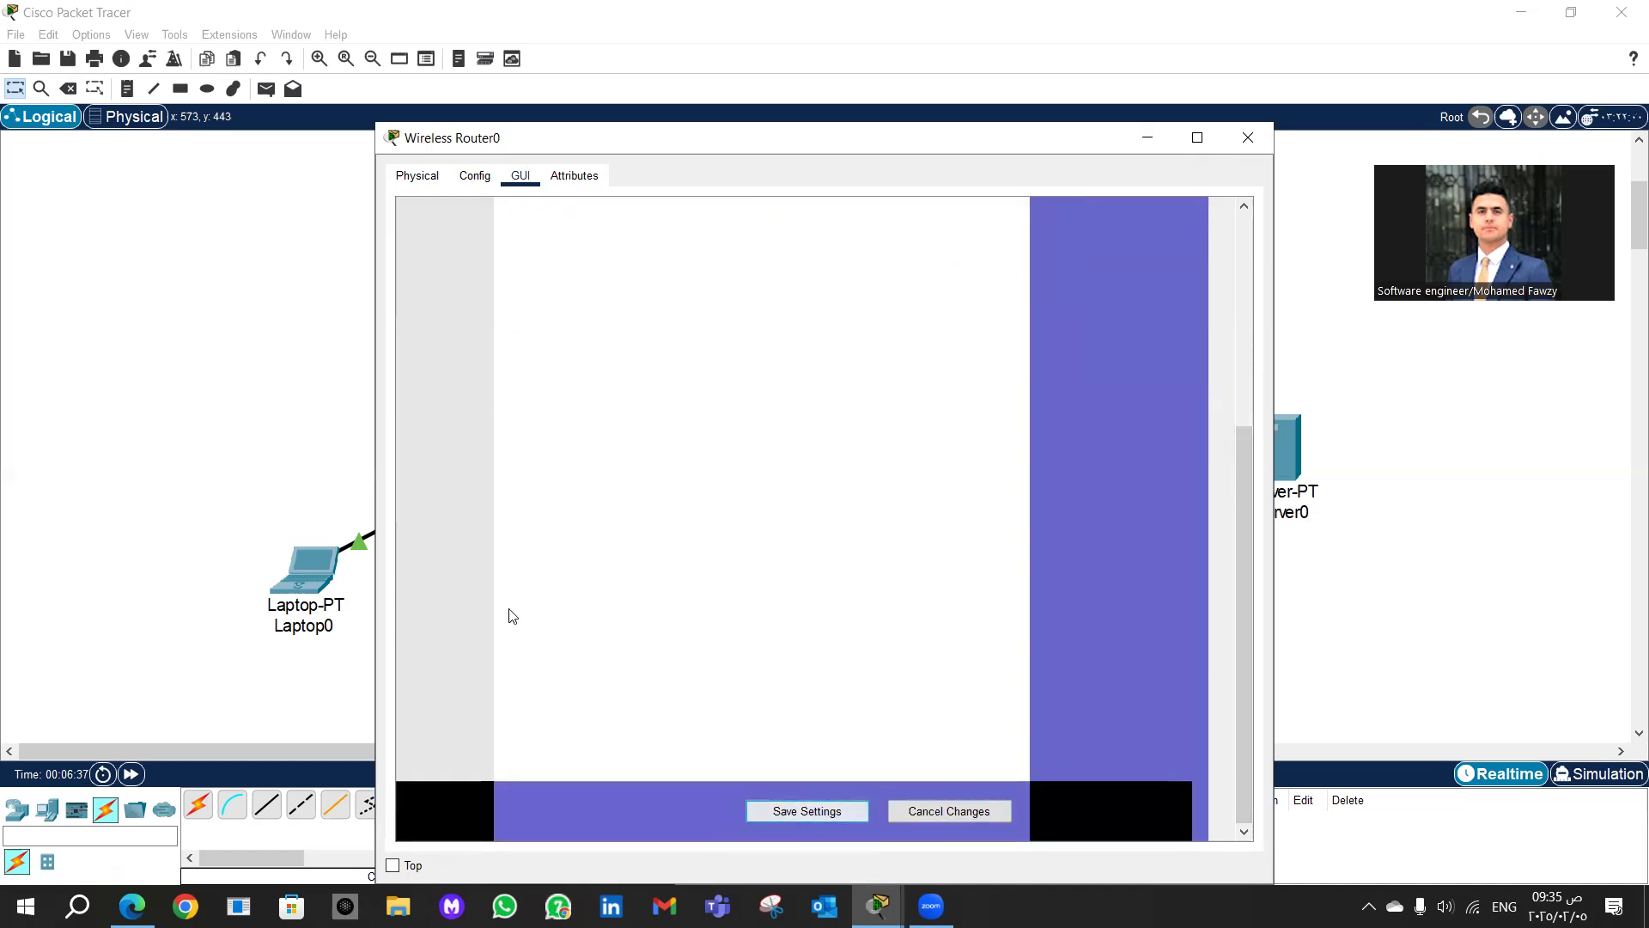
left_click(1245, 141)
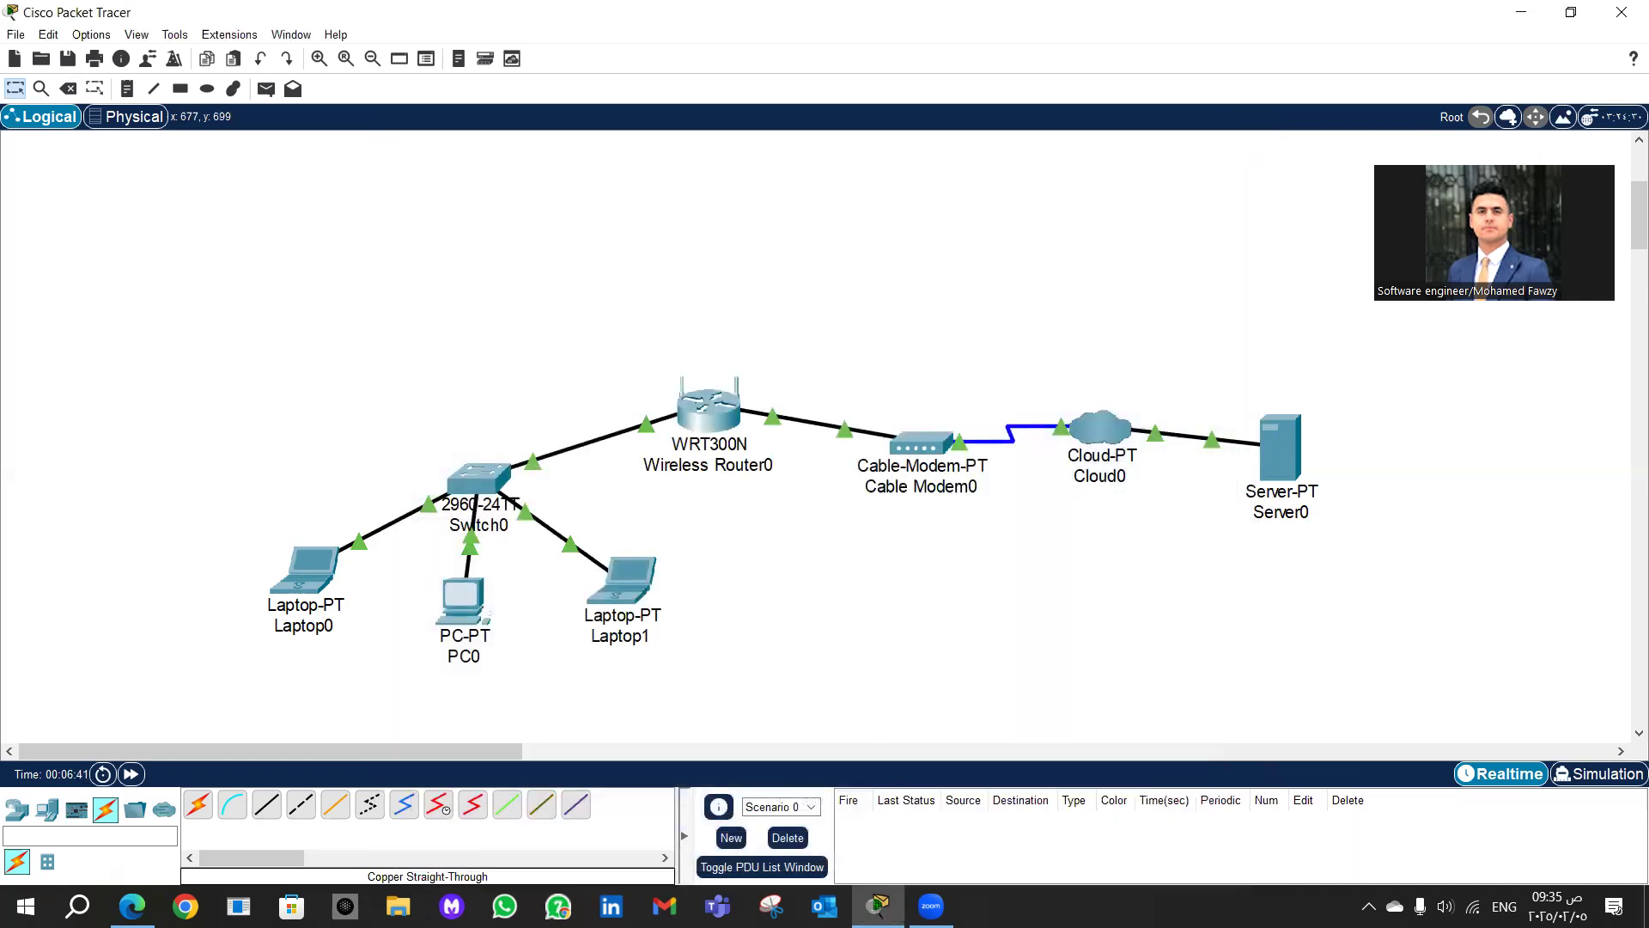
Step: Switch to the lab PDF in Edge and read the Configure Internet Cloud section on page 6 about the two required modules
left_click(131, 906)
scroll(94, 630, "down", 9)
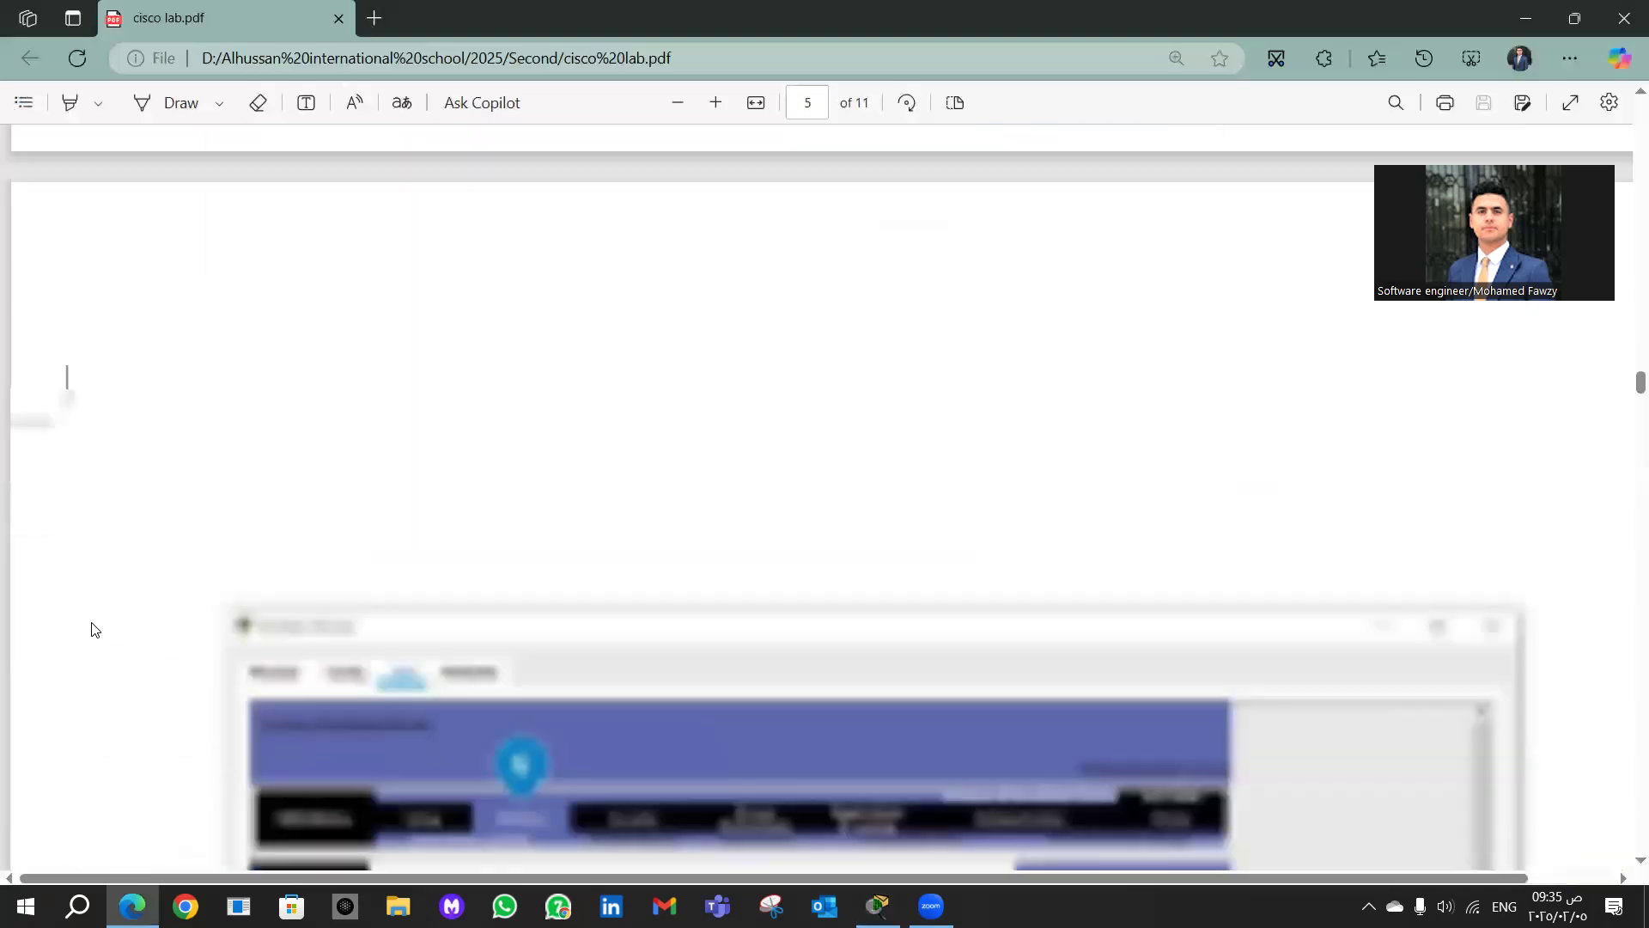
scroll(94, 630, "down", 10)
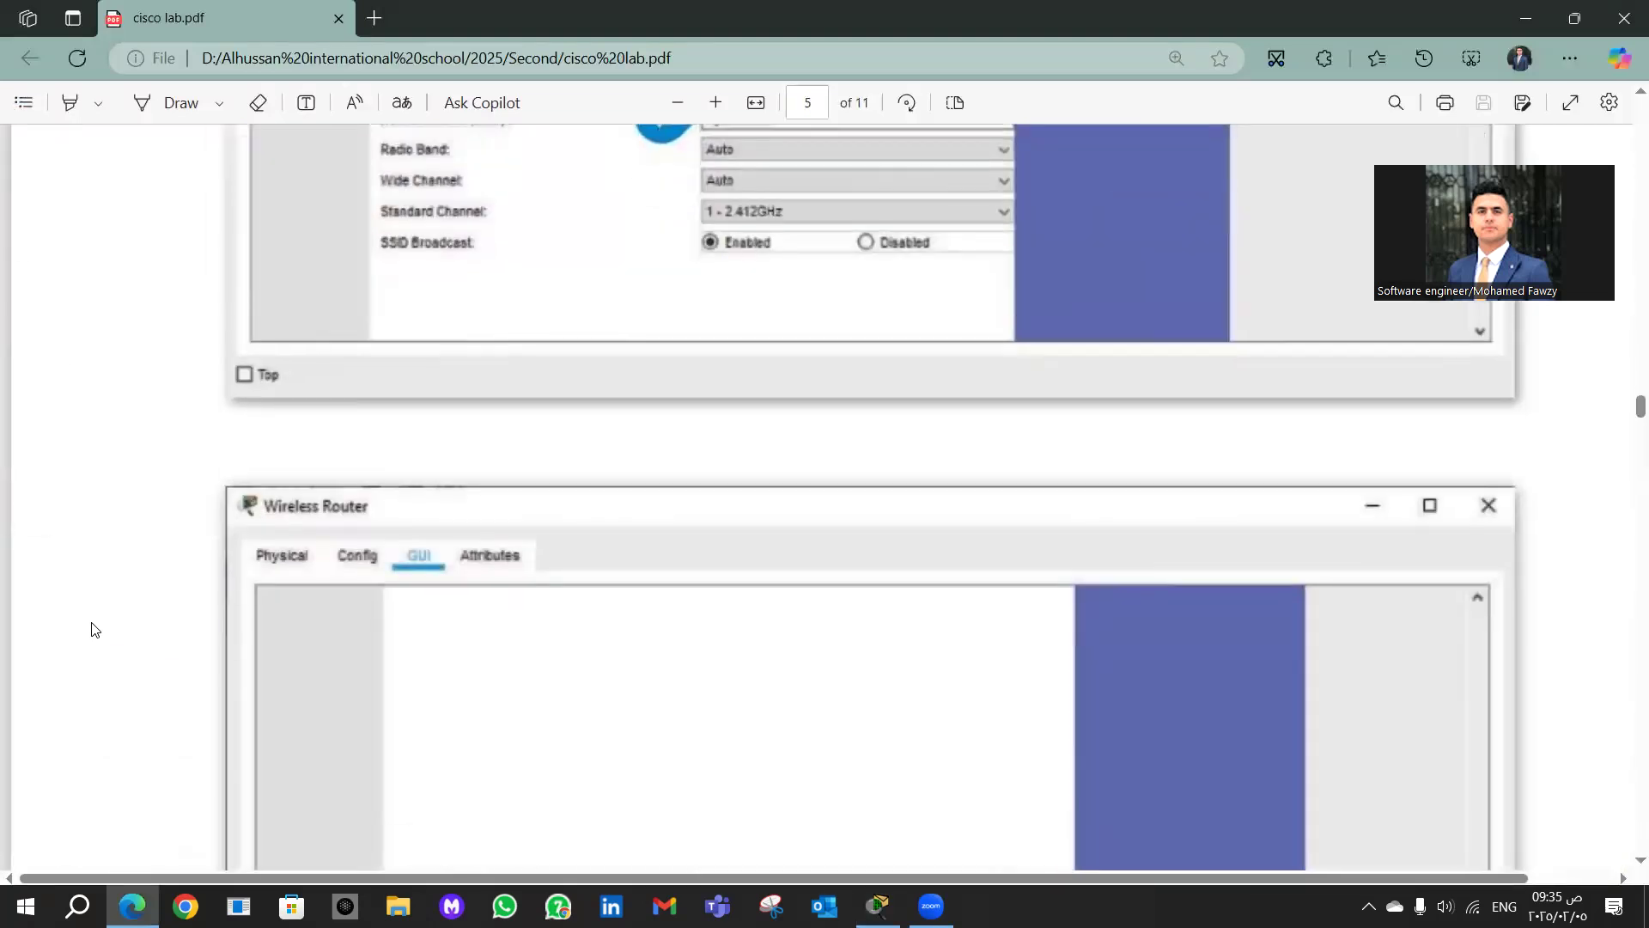
scroll(94, 630, "down", 10)
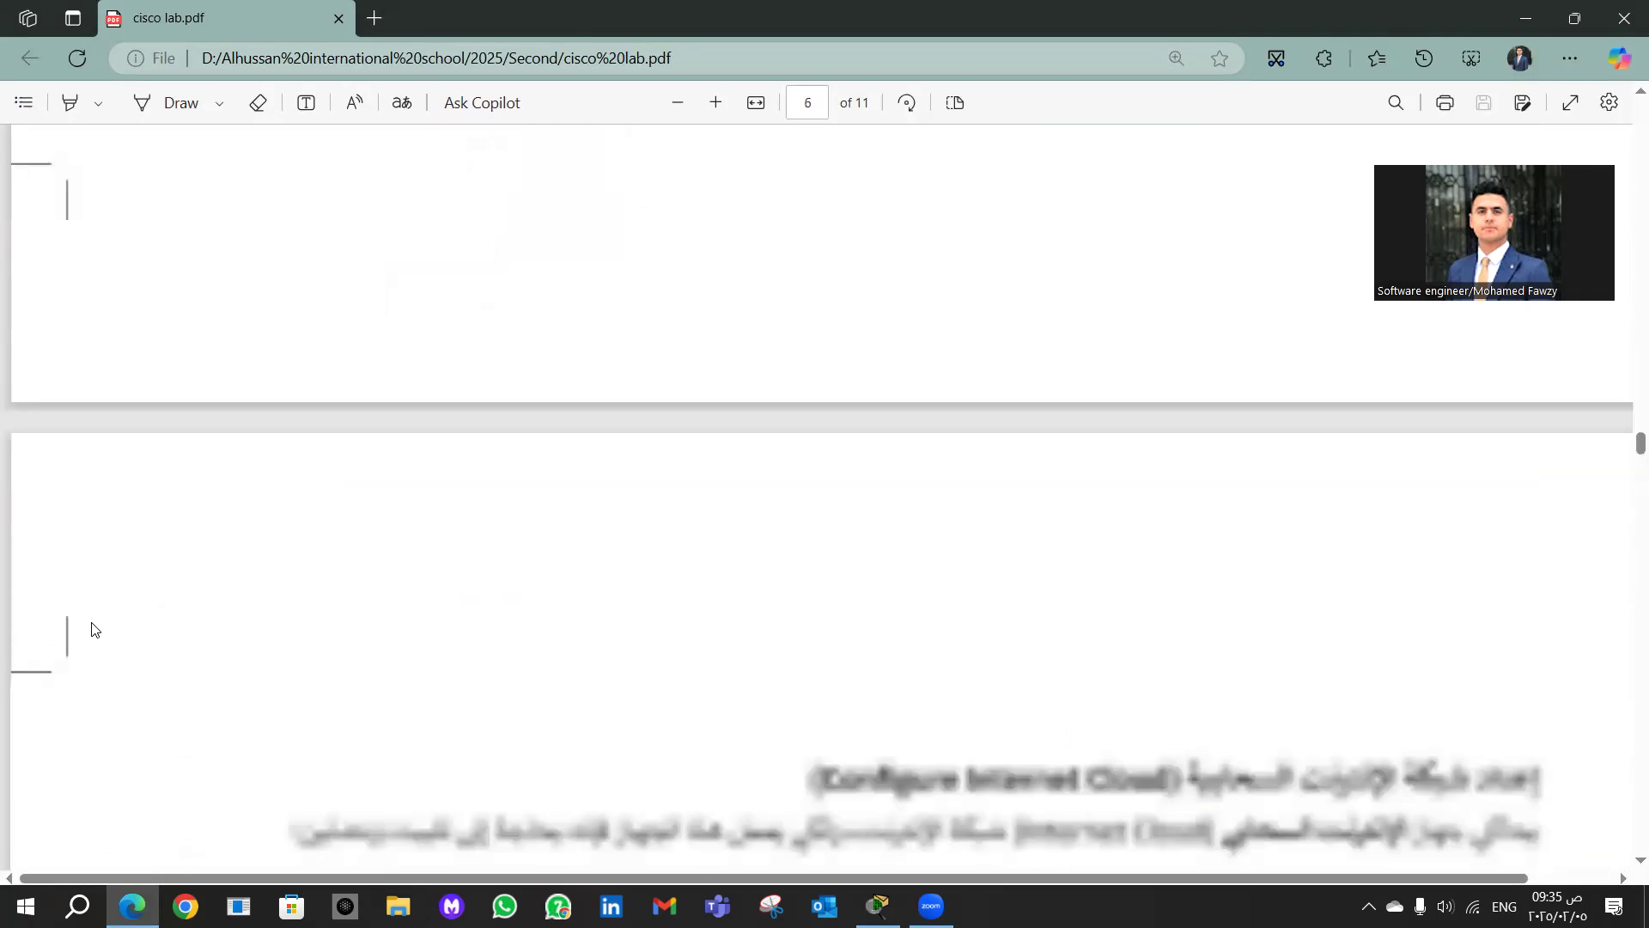
scroll(93, 629, "up", 2)
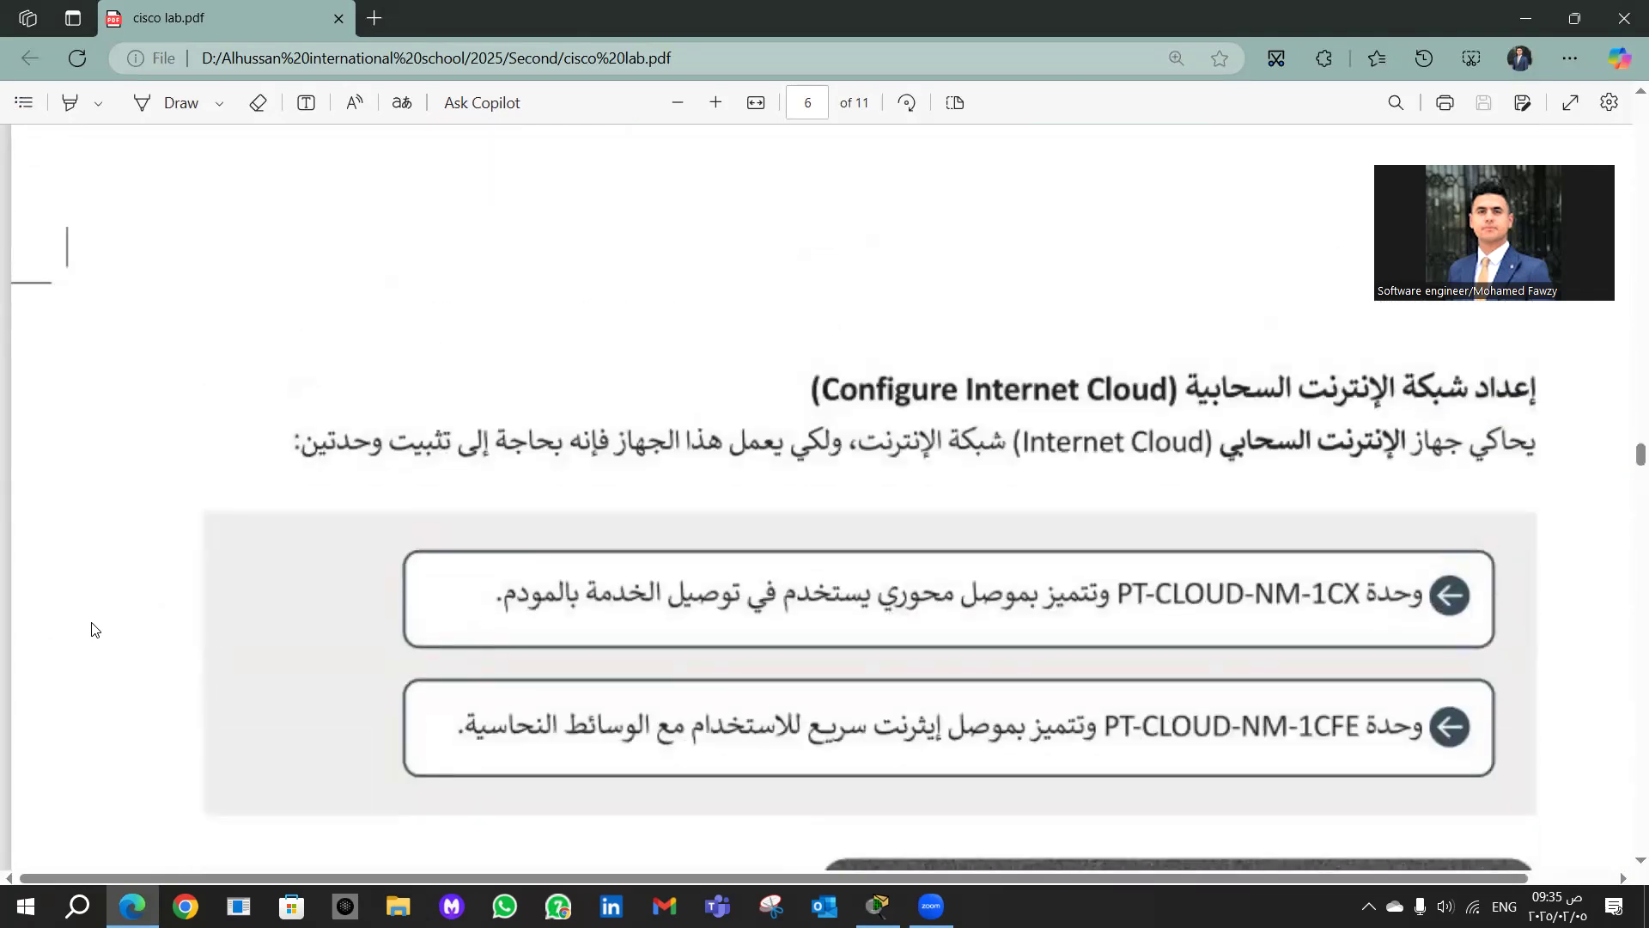
scroll(93, 629, "down", 4)
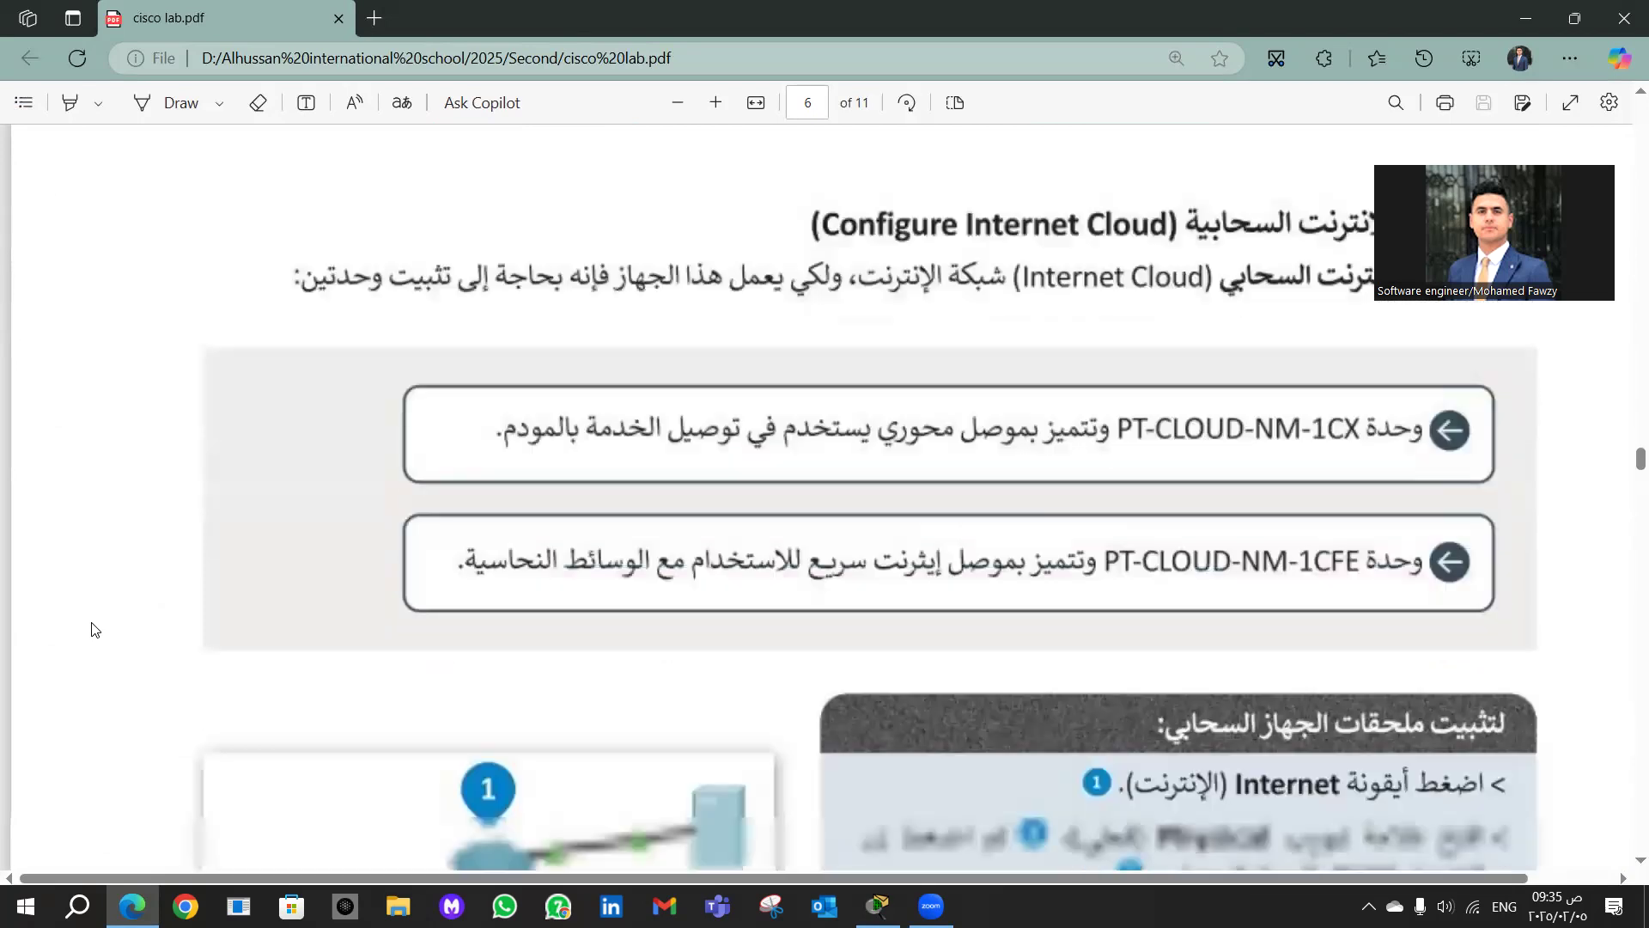
scroll(94, 630, "up", 3)
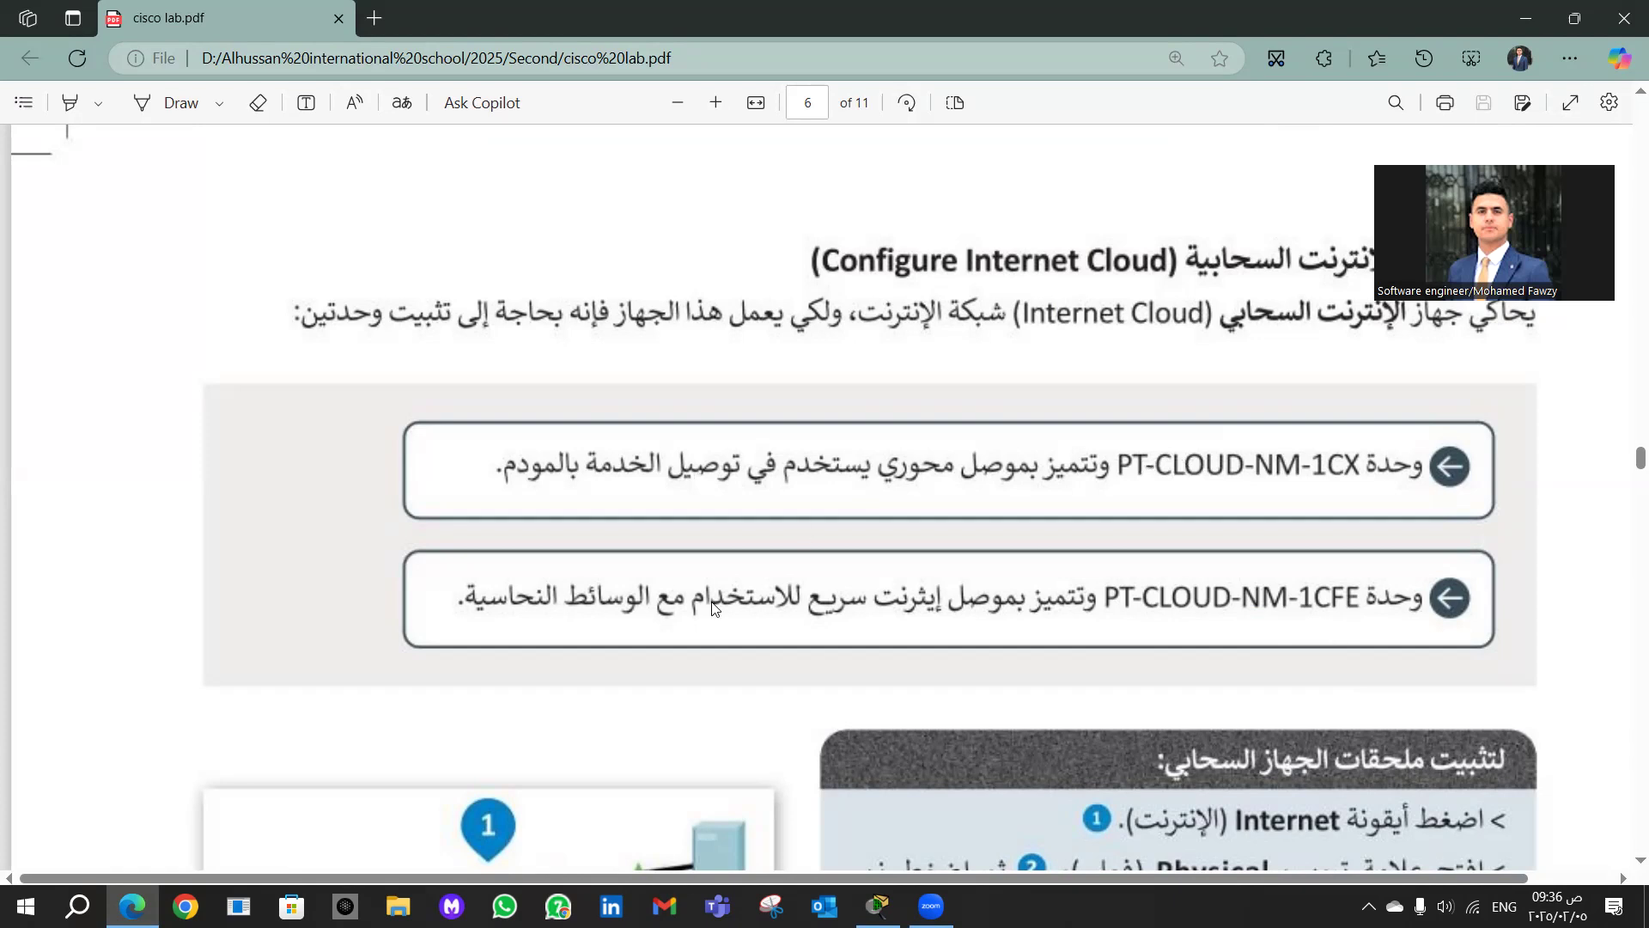
Step: Read the page 6 instructions in the lab PDF for installing the cloud device's modules
scroll(1520, 601, "down", 1)
scroll(1521, 600, "down", 5)
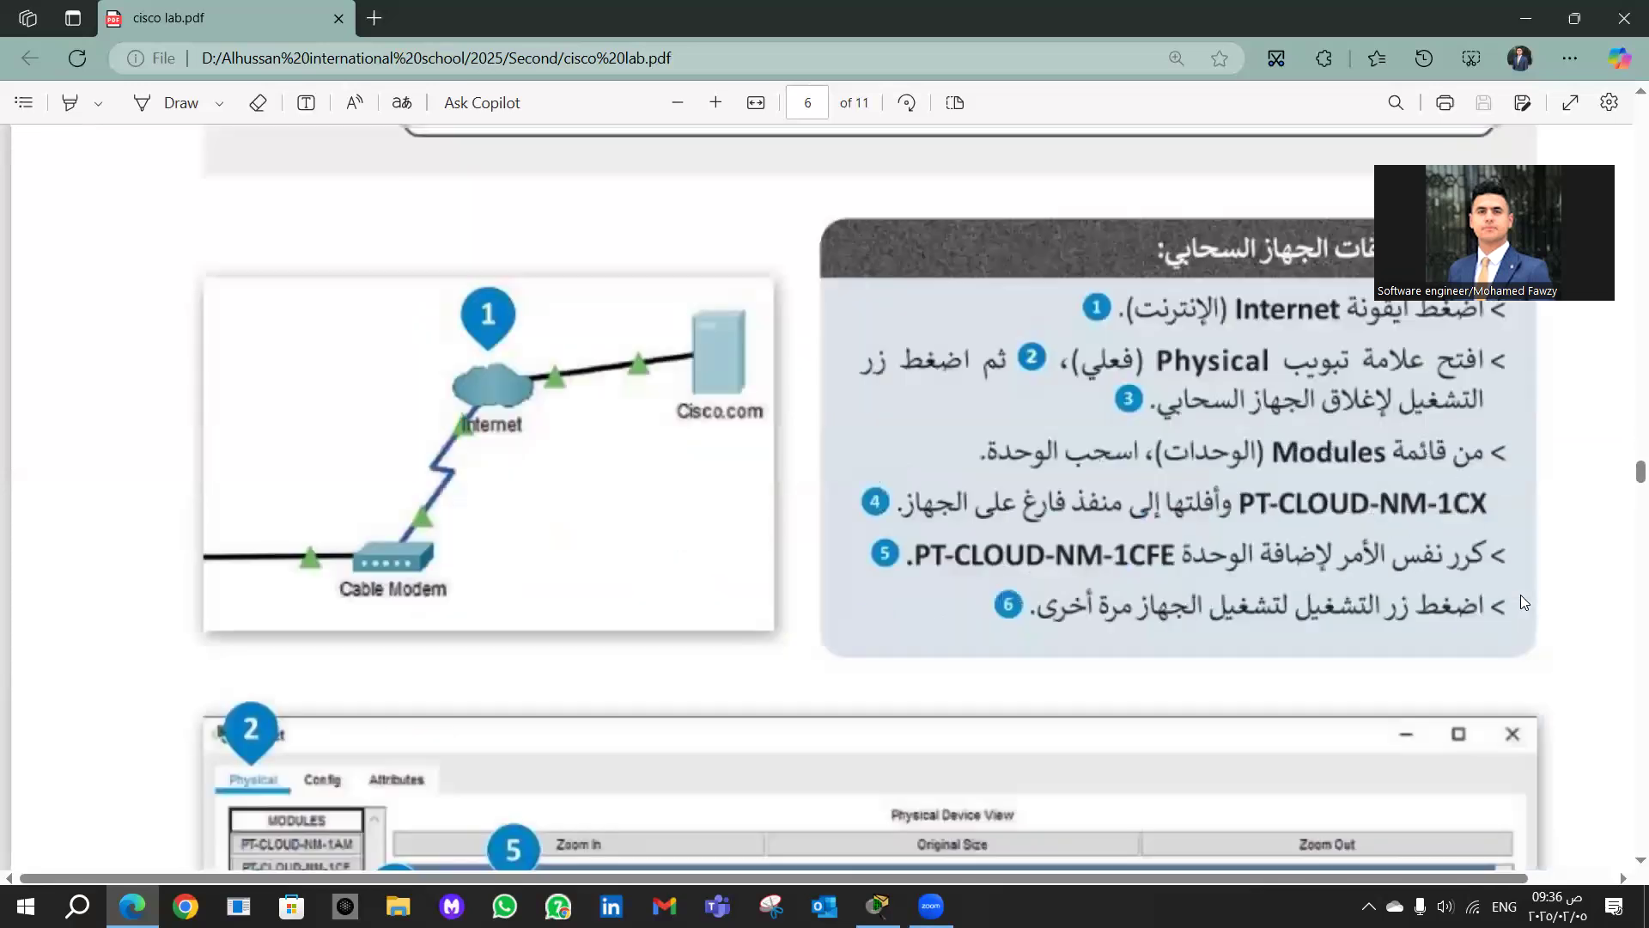
scroll(1521, 599, "up", 1)
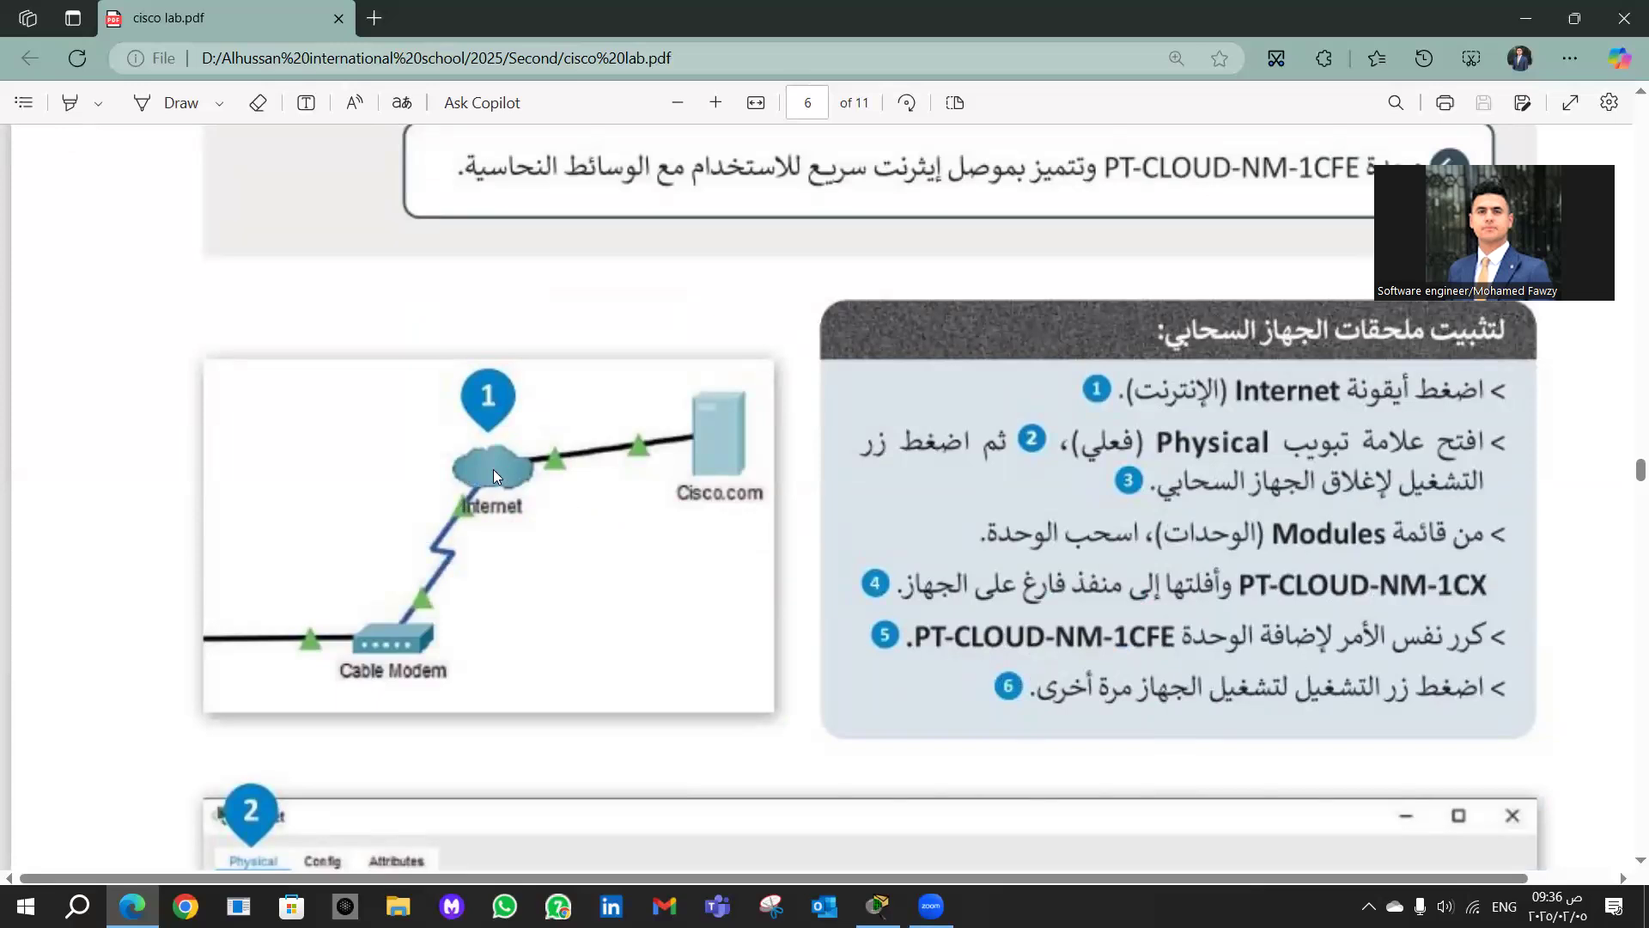
Step: Switch to Packet Tracer and open Cloud0's physical device view with its list of modules
left_click(878, 906)
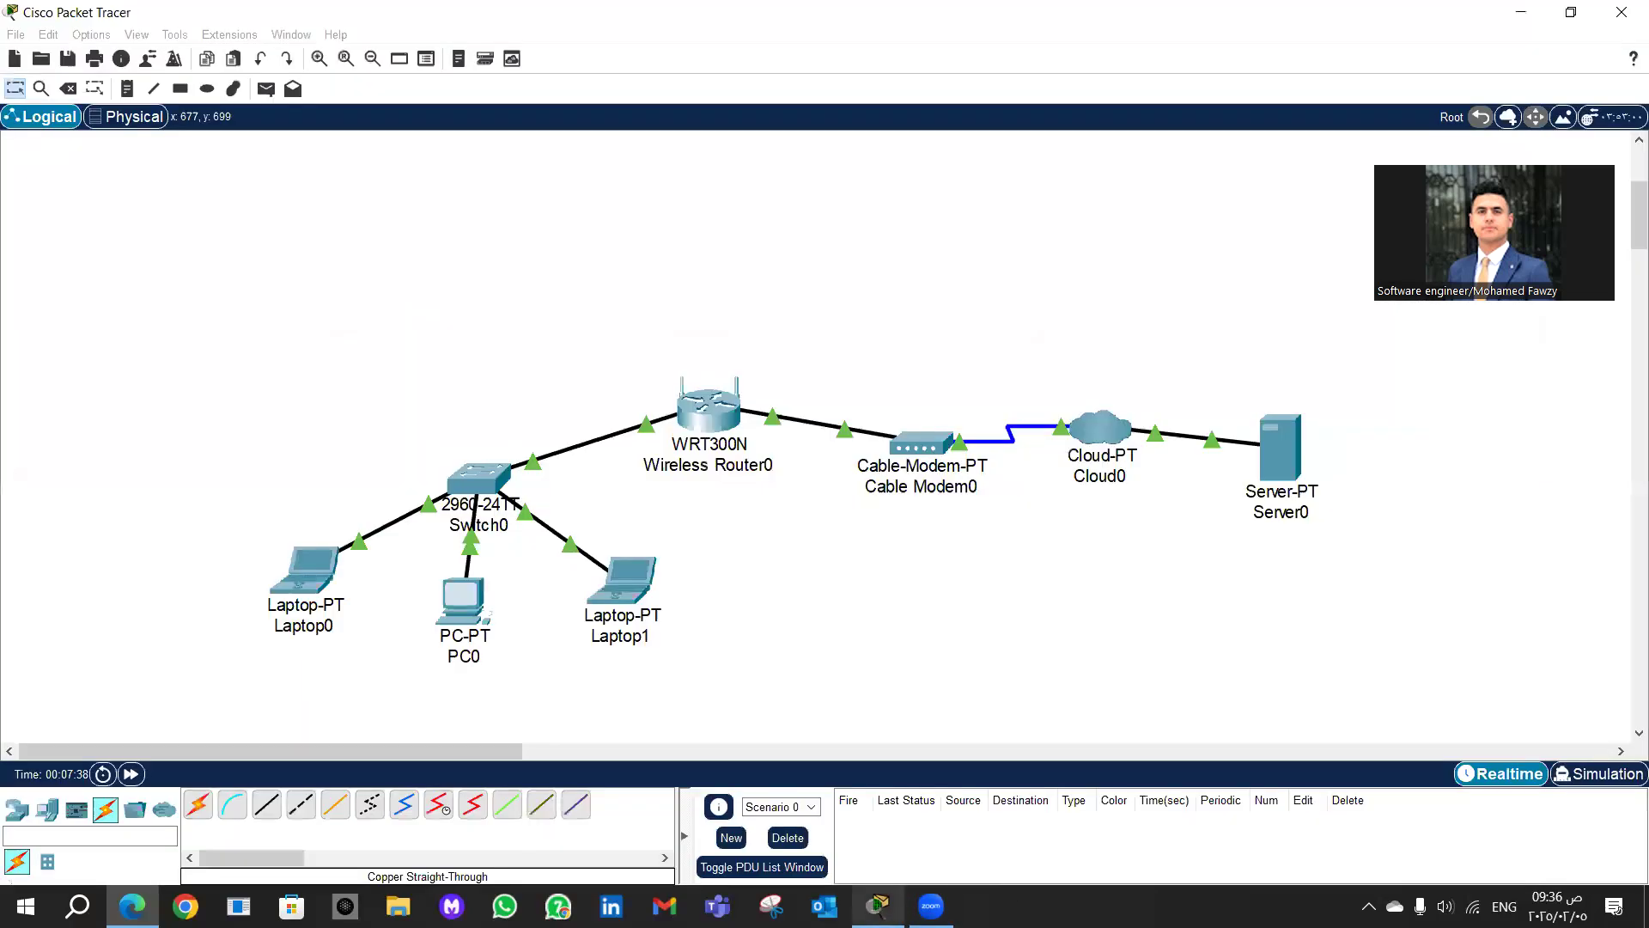
left_click(1103, 432)
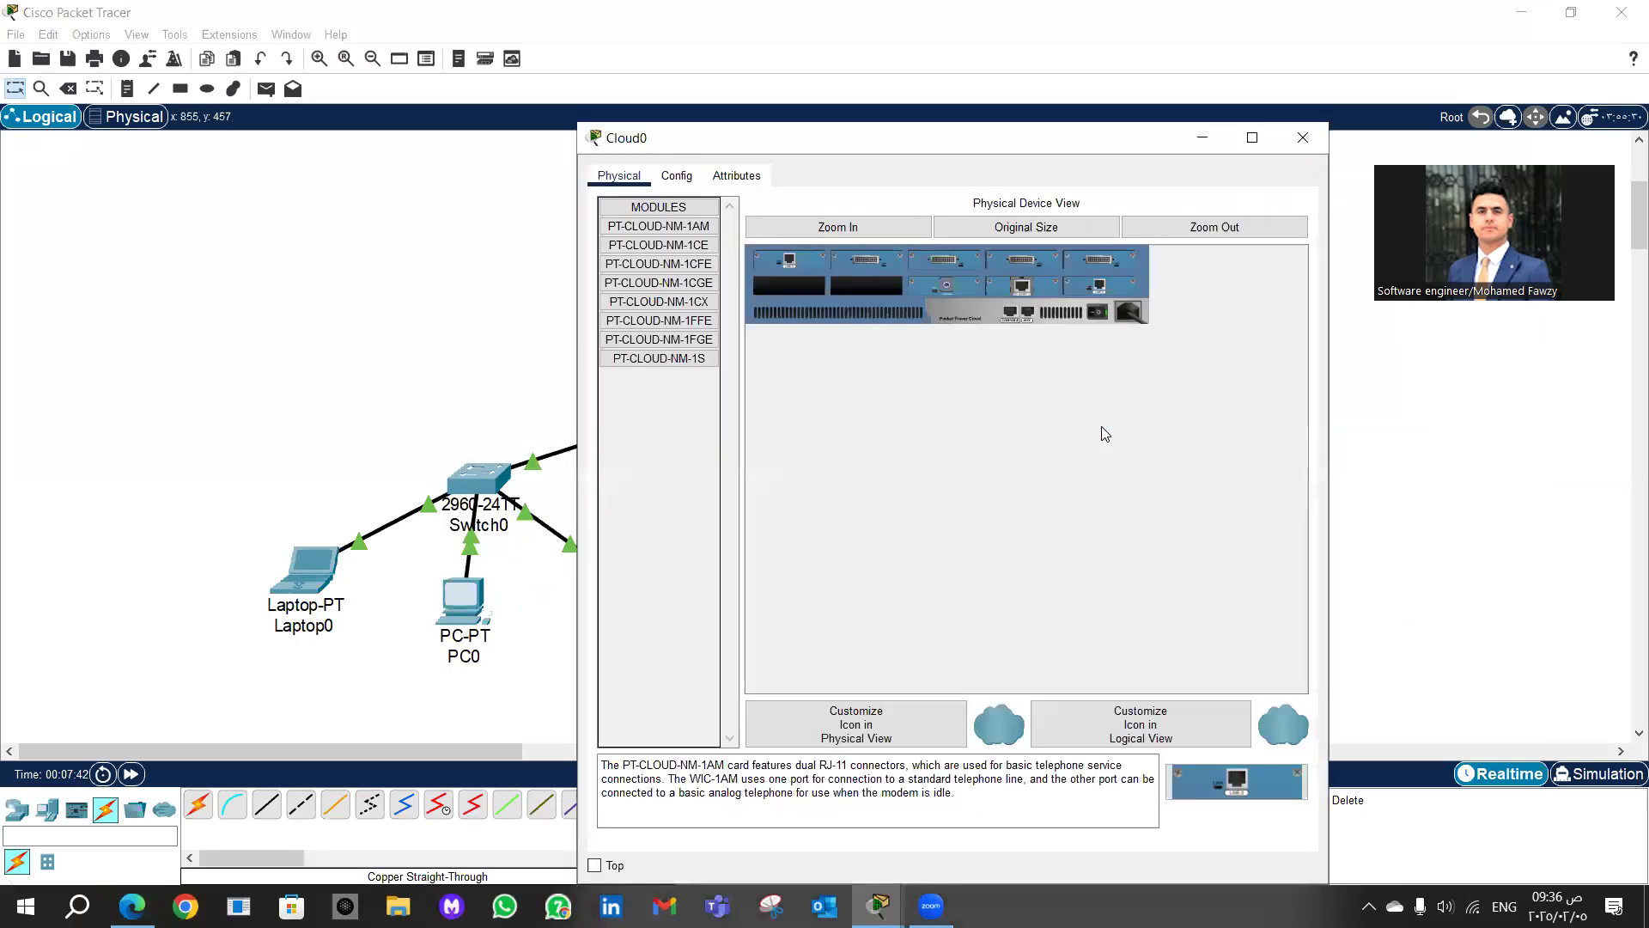
left_click(646, 249)
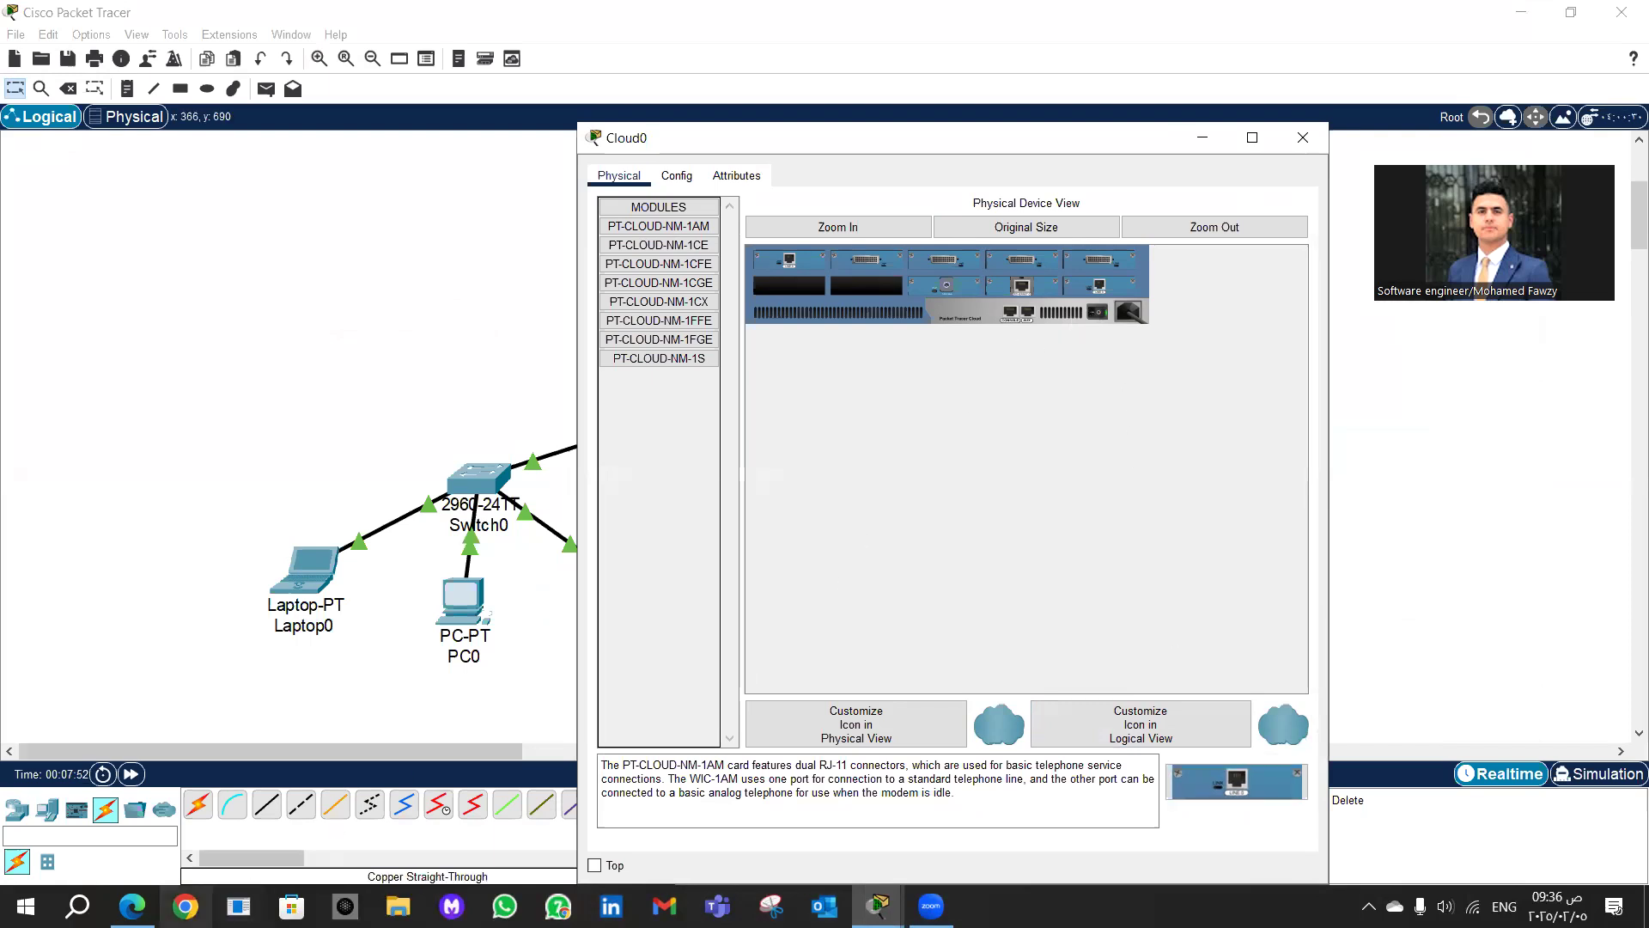
Step: Find and open Windows Magnifier and enlarge the screen to 200% around Cloud0's physical view
left_click(77, 906)
type("ma")
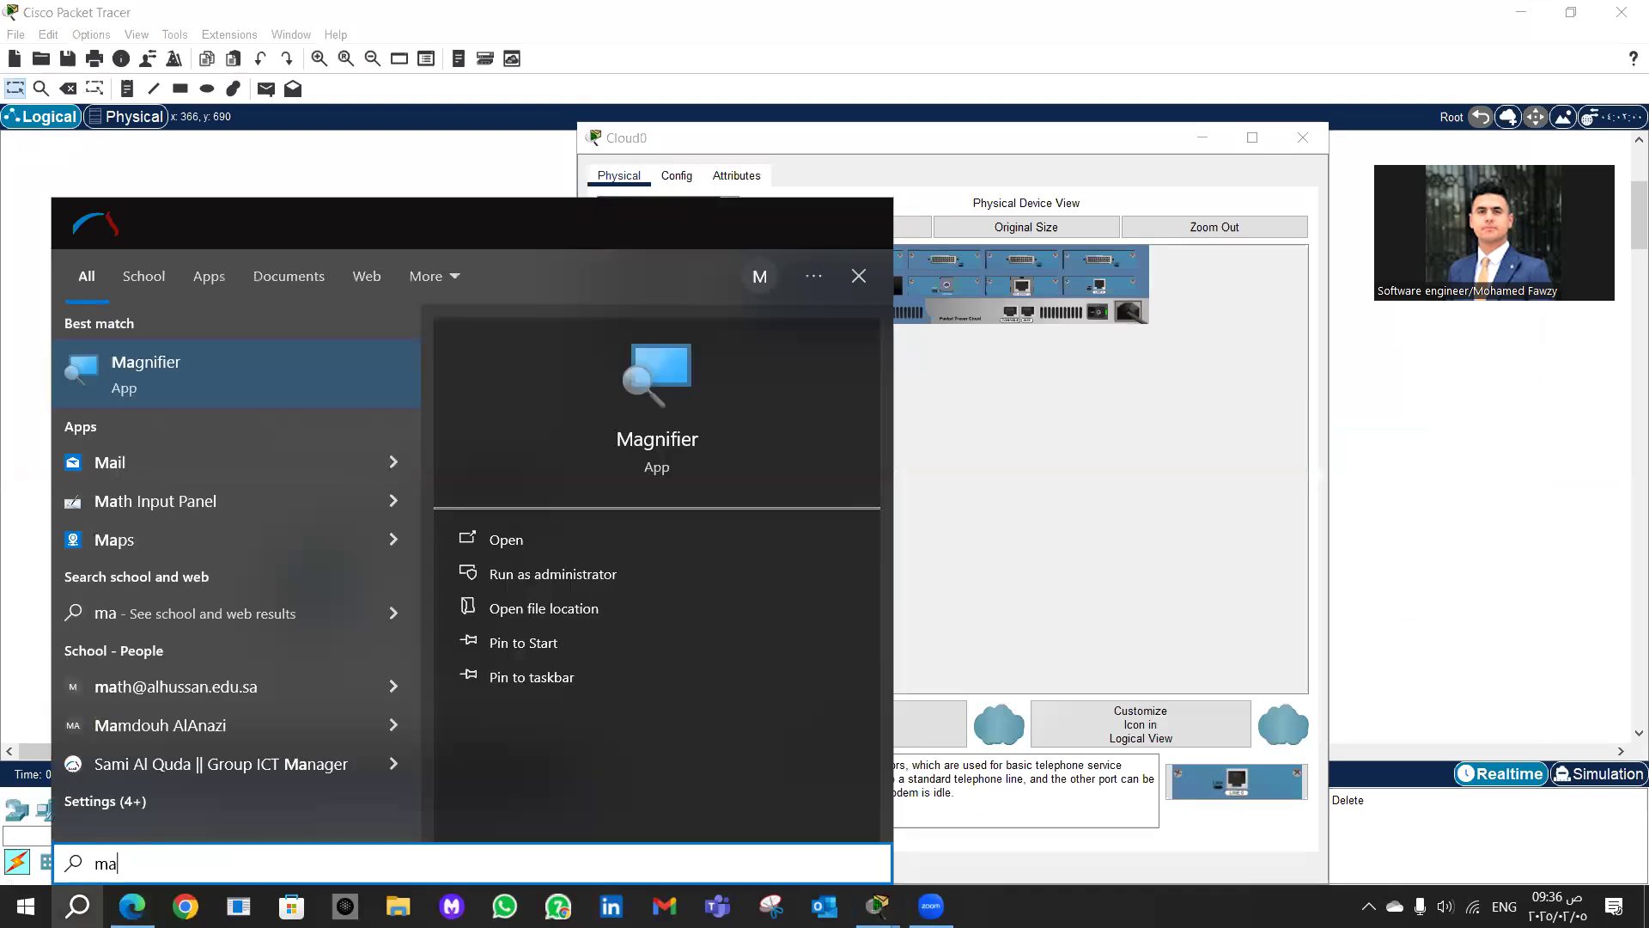
key("Escape")
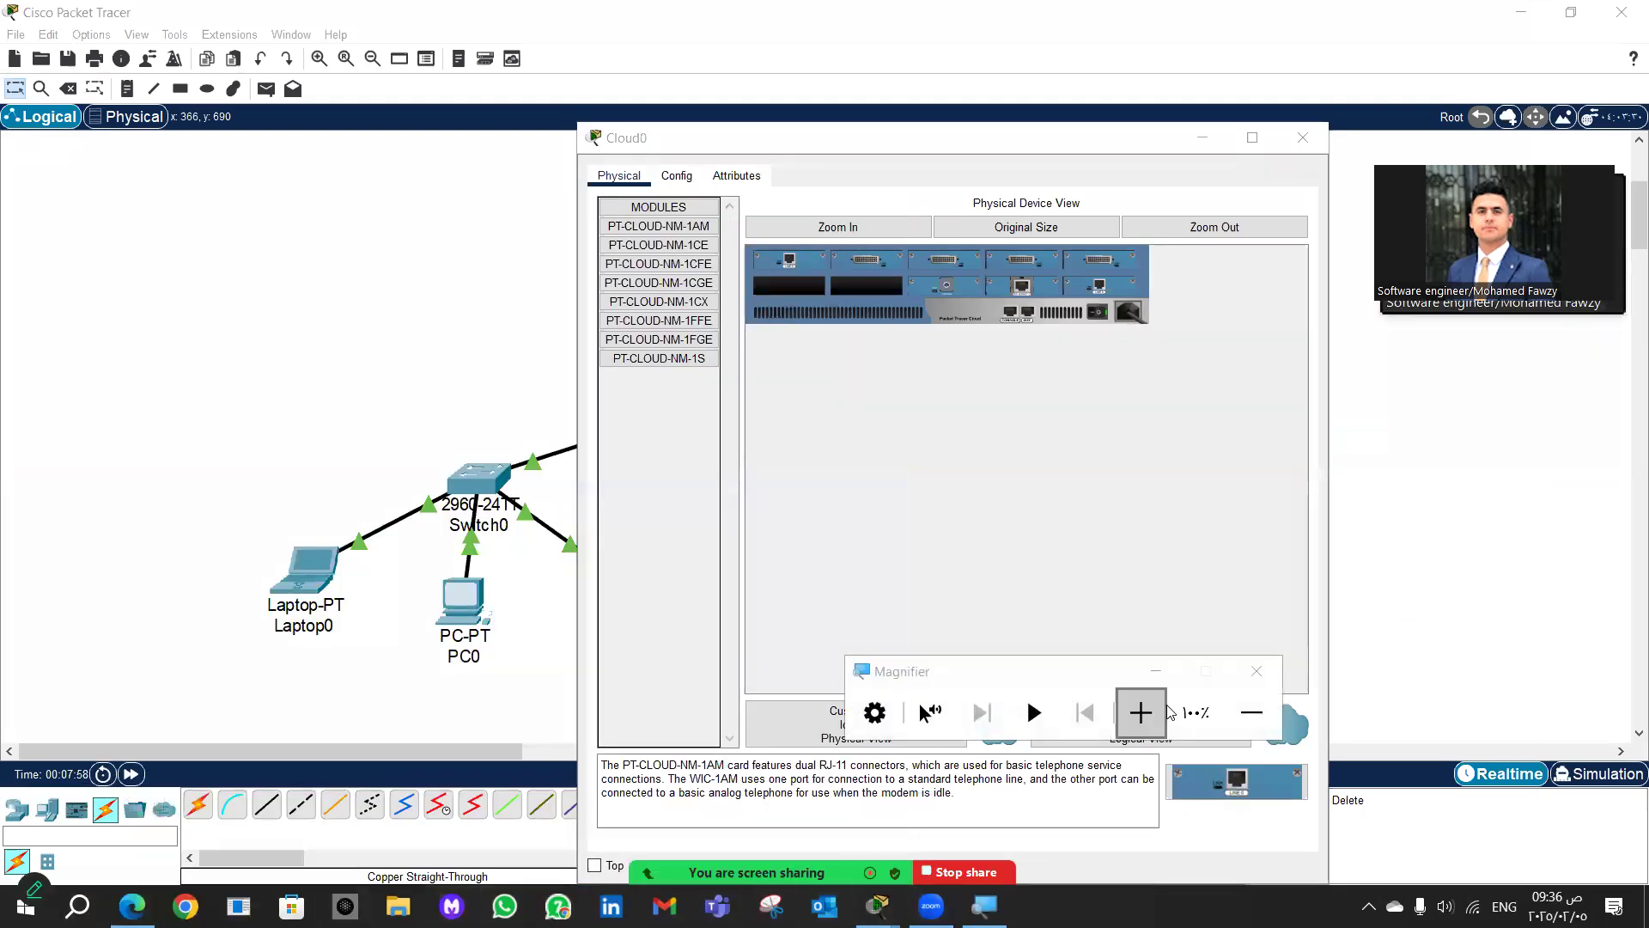
left_click(1165, 713)
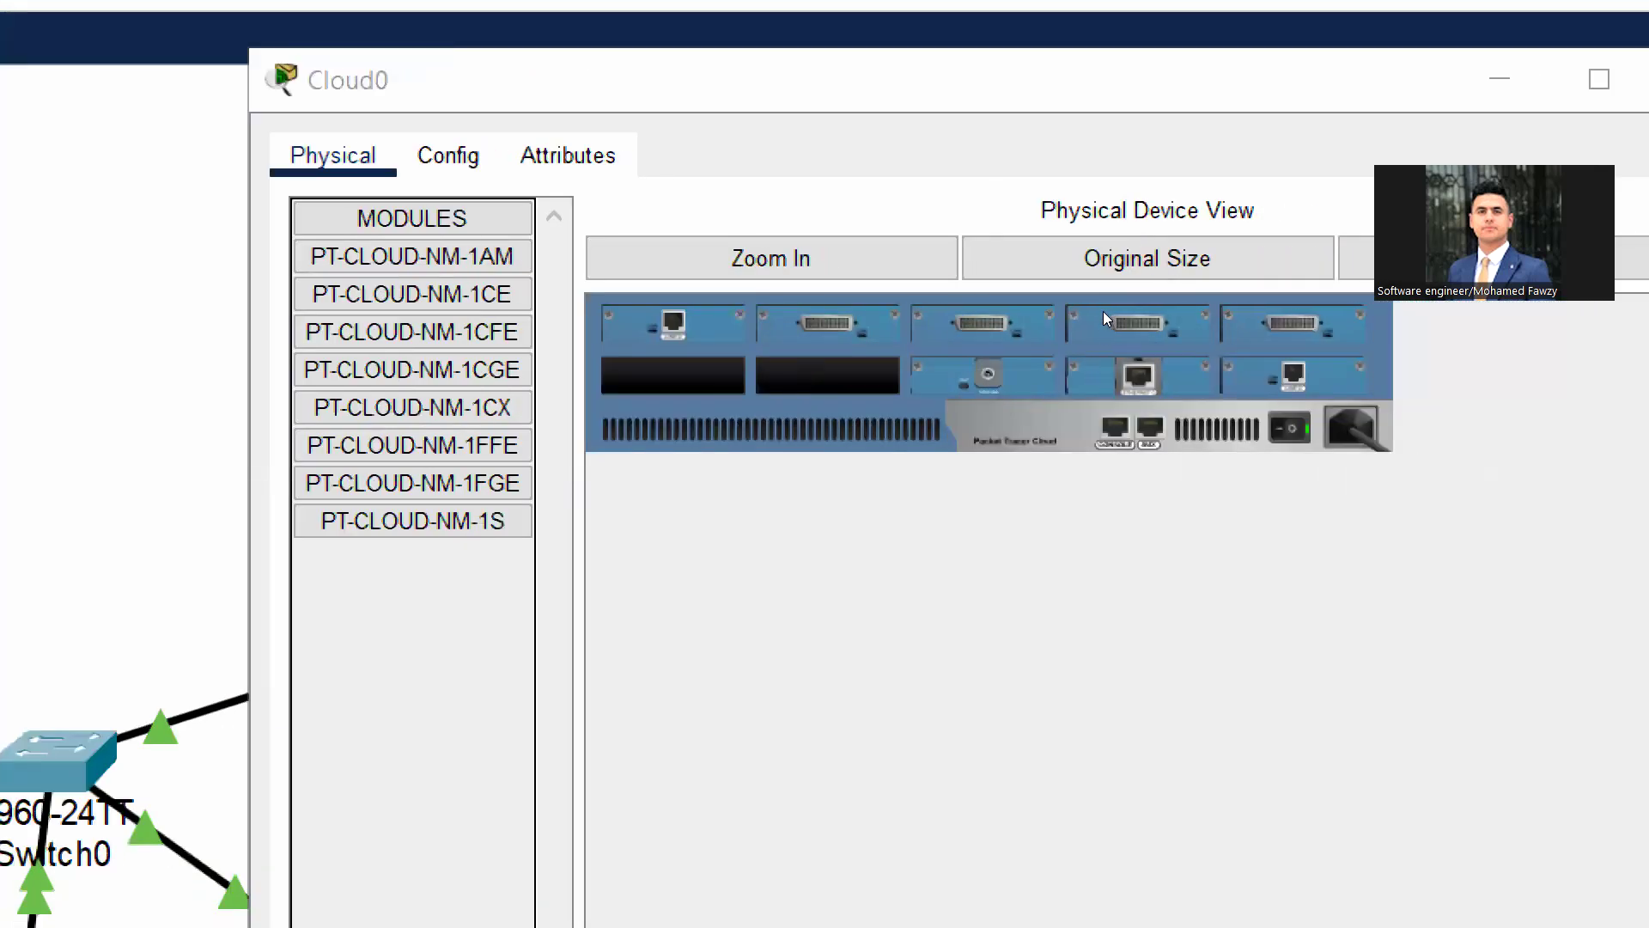
Step: Power off Cloud0, try to fit the PT-CLOUD-NM-1CX and PT-CLOUD-NM-1CFE modules into its slots, and return the magnification to 100%
left_click(1102, 310)
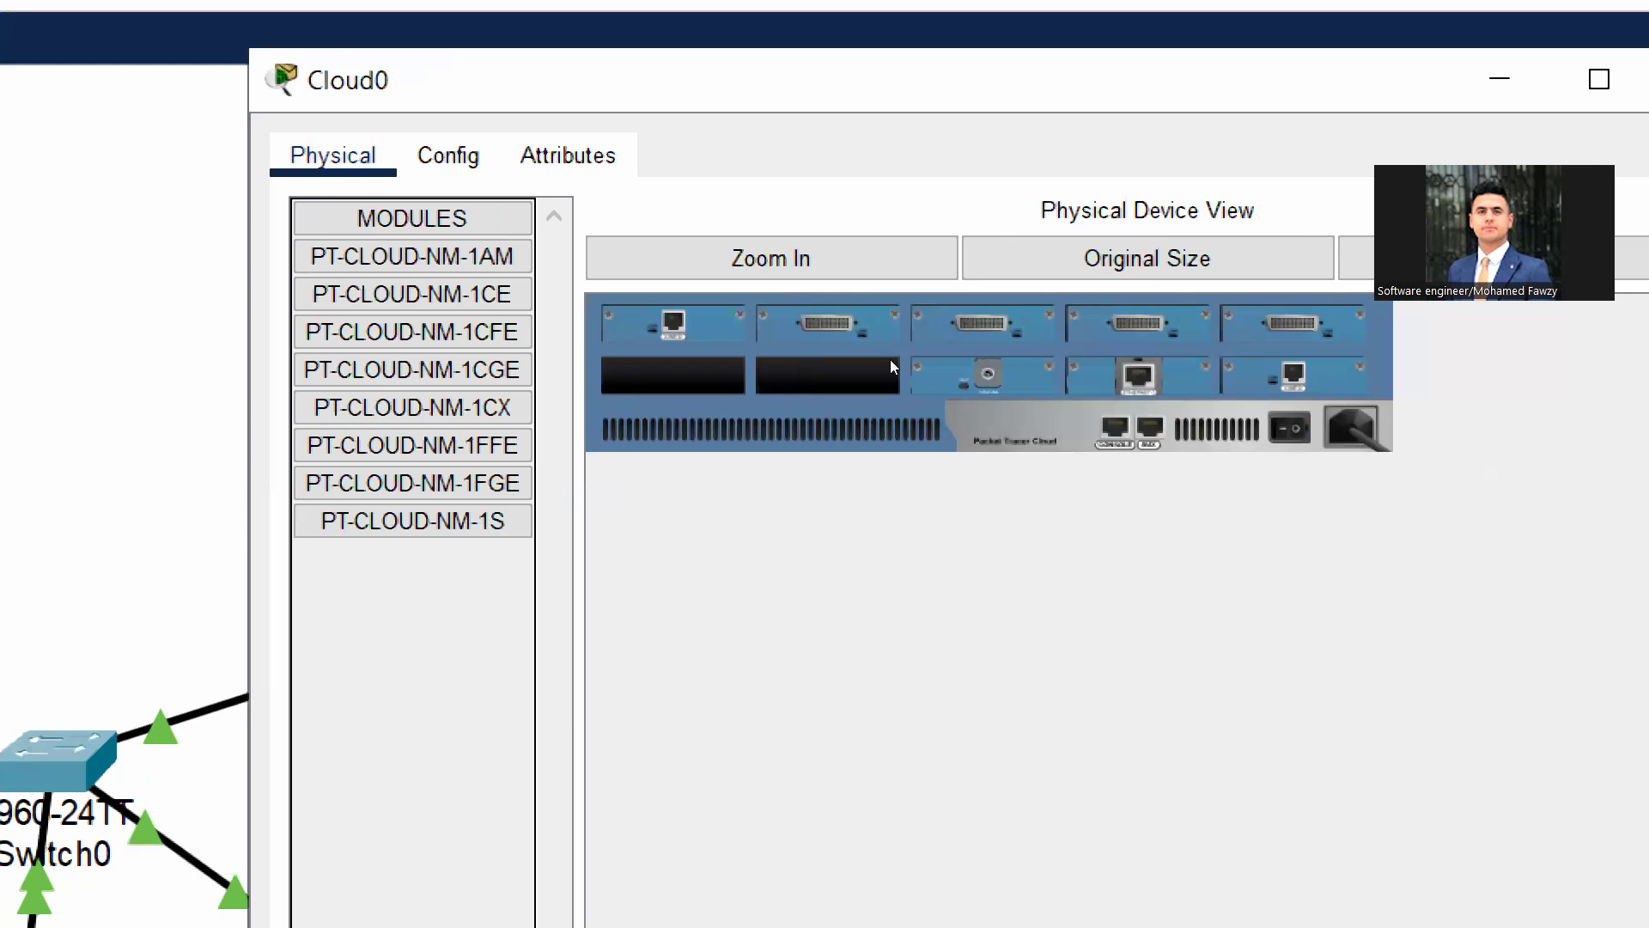
key("Up")
key("Up")
key("Up")
key("Down")
key("Down")
key("Down")
left_click_drag(669, 306, 950, 286)
left_click_drag(947, 286, 949, 288)
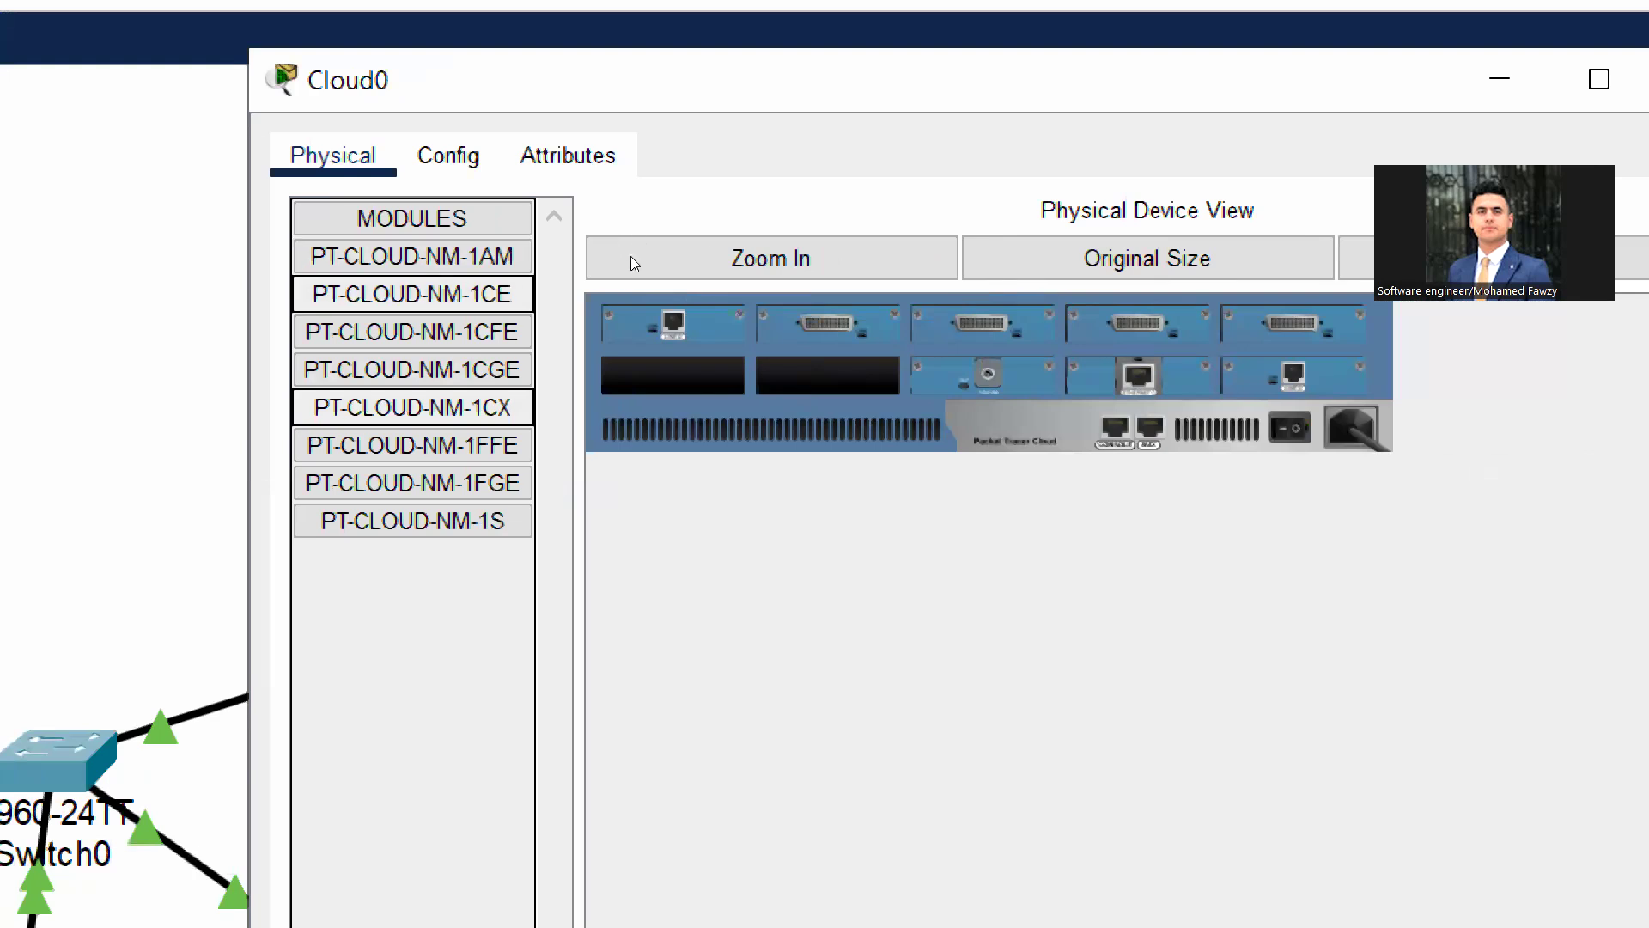
left_click_drag(413, 332, 1022, 284)
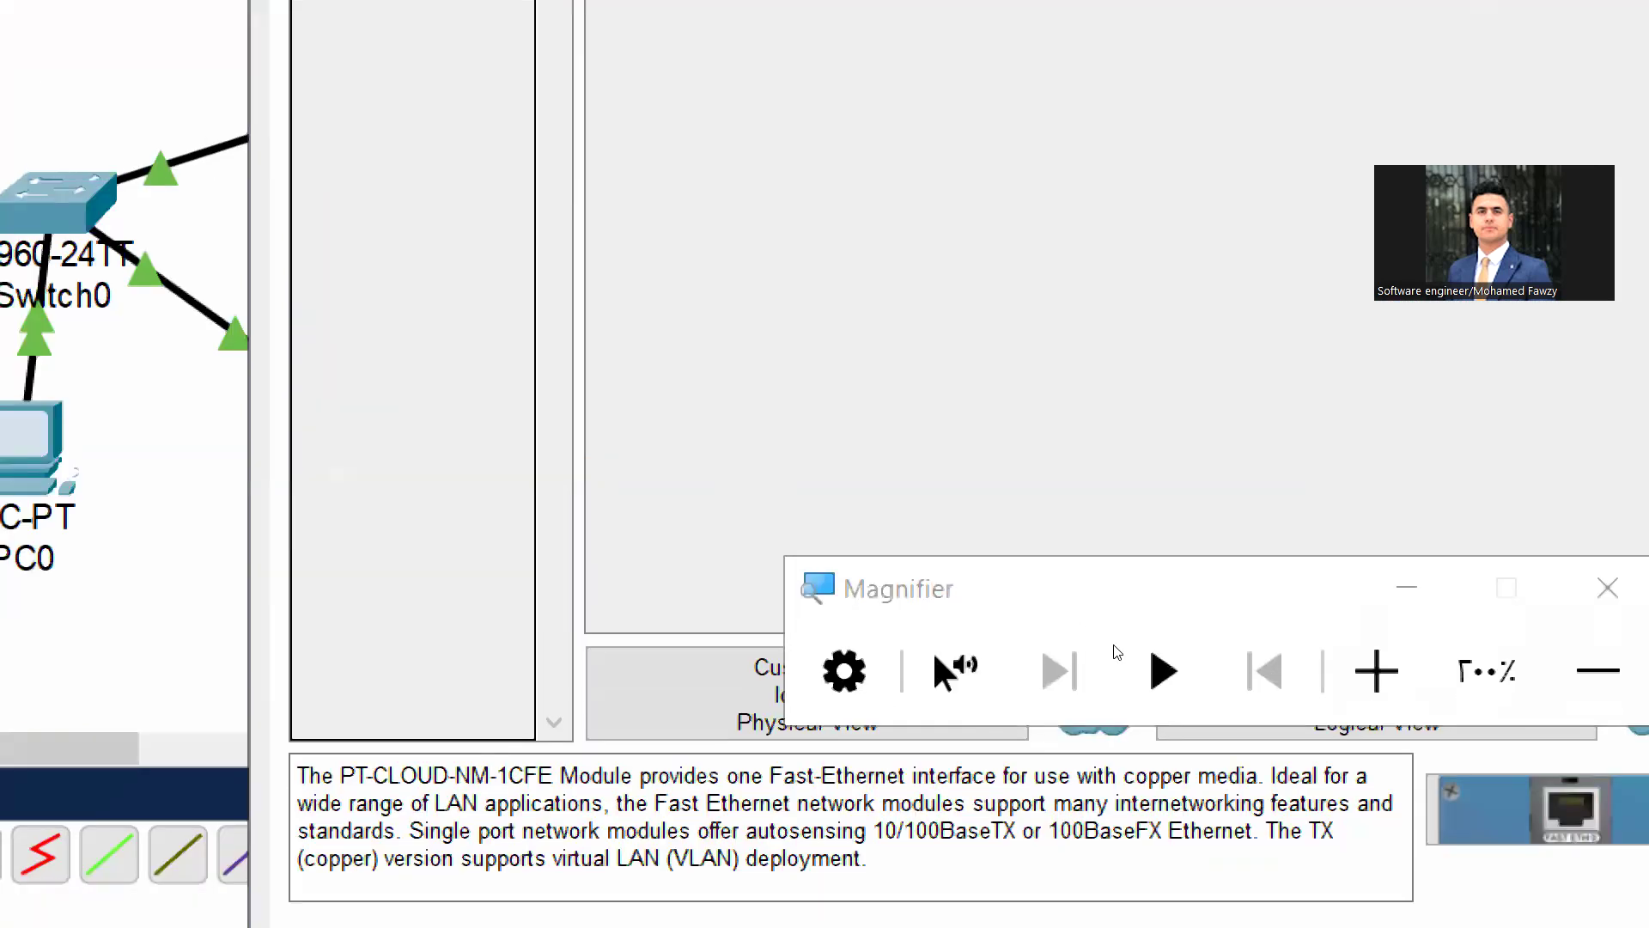
key("super+minus")
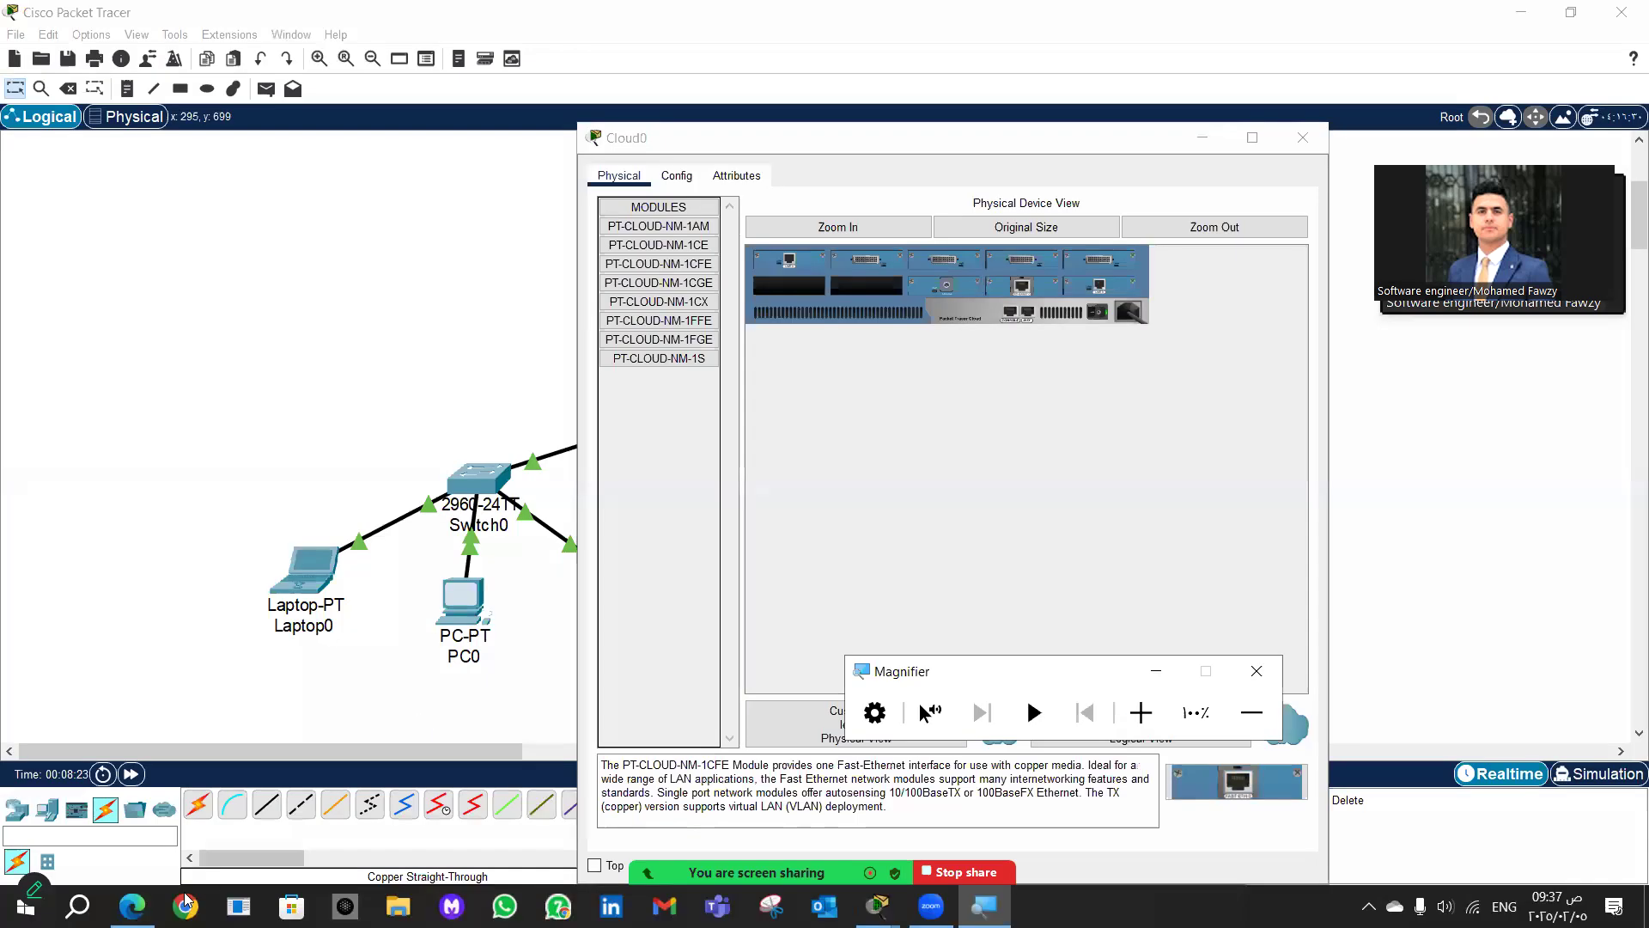
Step: Switch to the lab PDF in Edge and examine the page 6 figure of the cloud's module slots and power switch
left_click(131, 905)
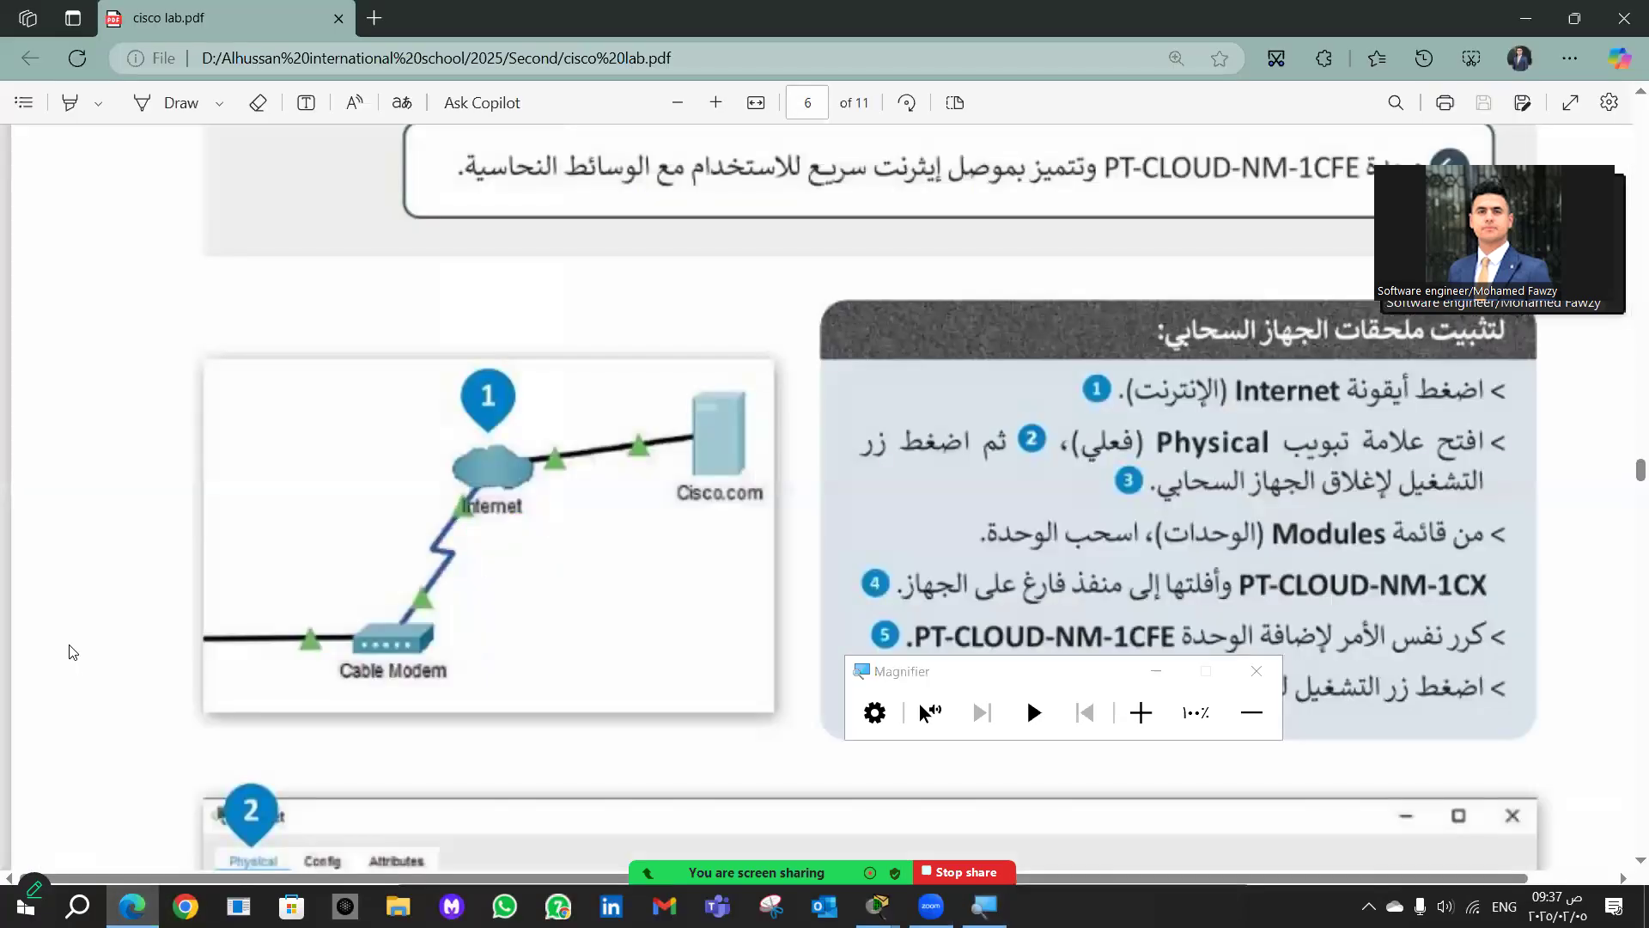
scroll(71, 651, "down", 5)
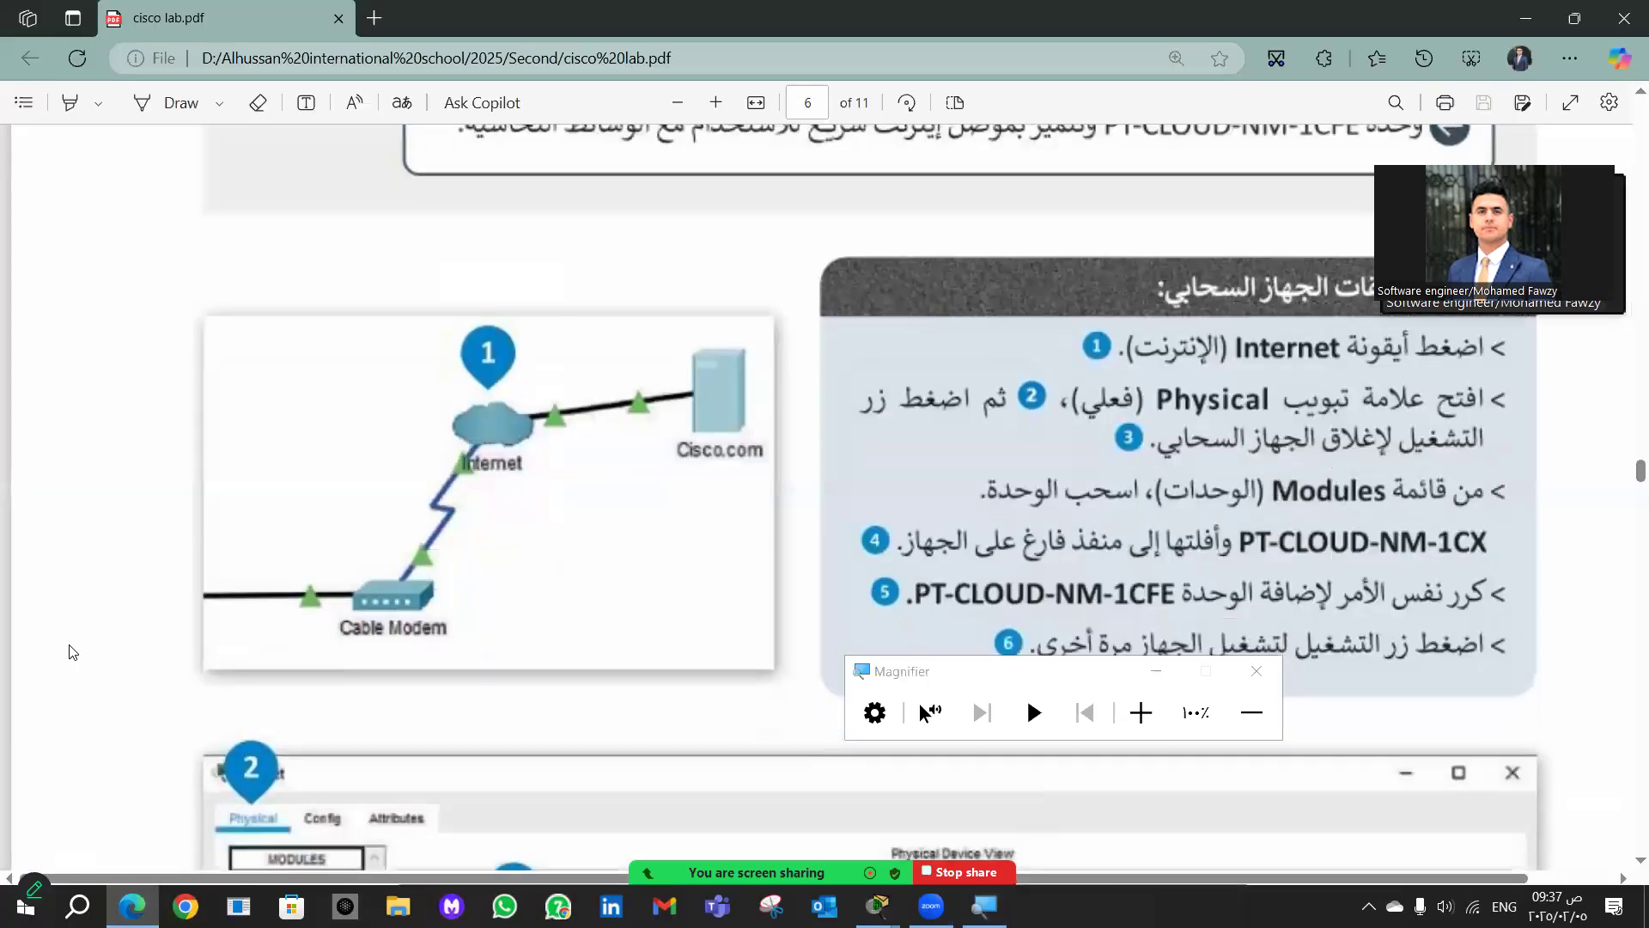
scroll(71, 651, "down", 2)
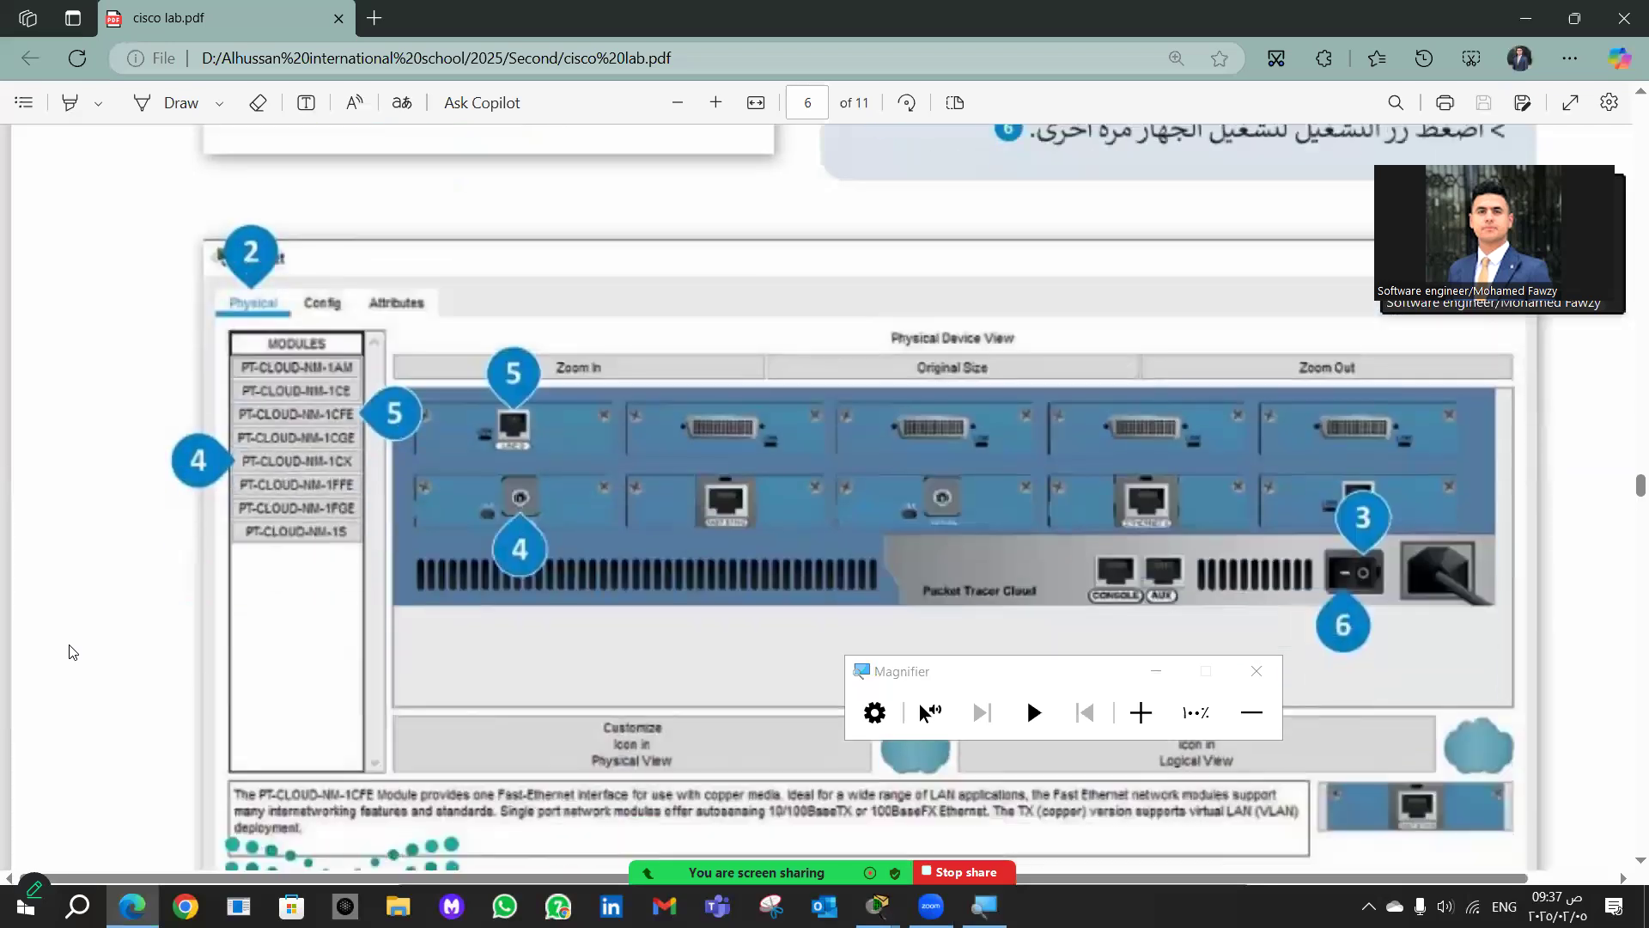
scroll(70, 651, "down", 8)
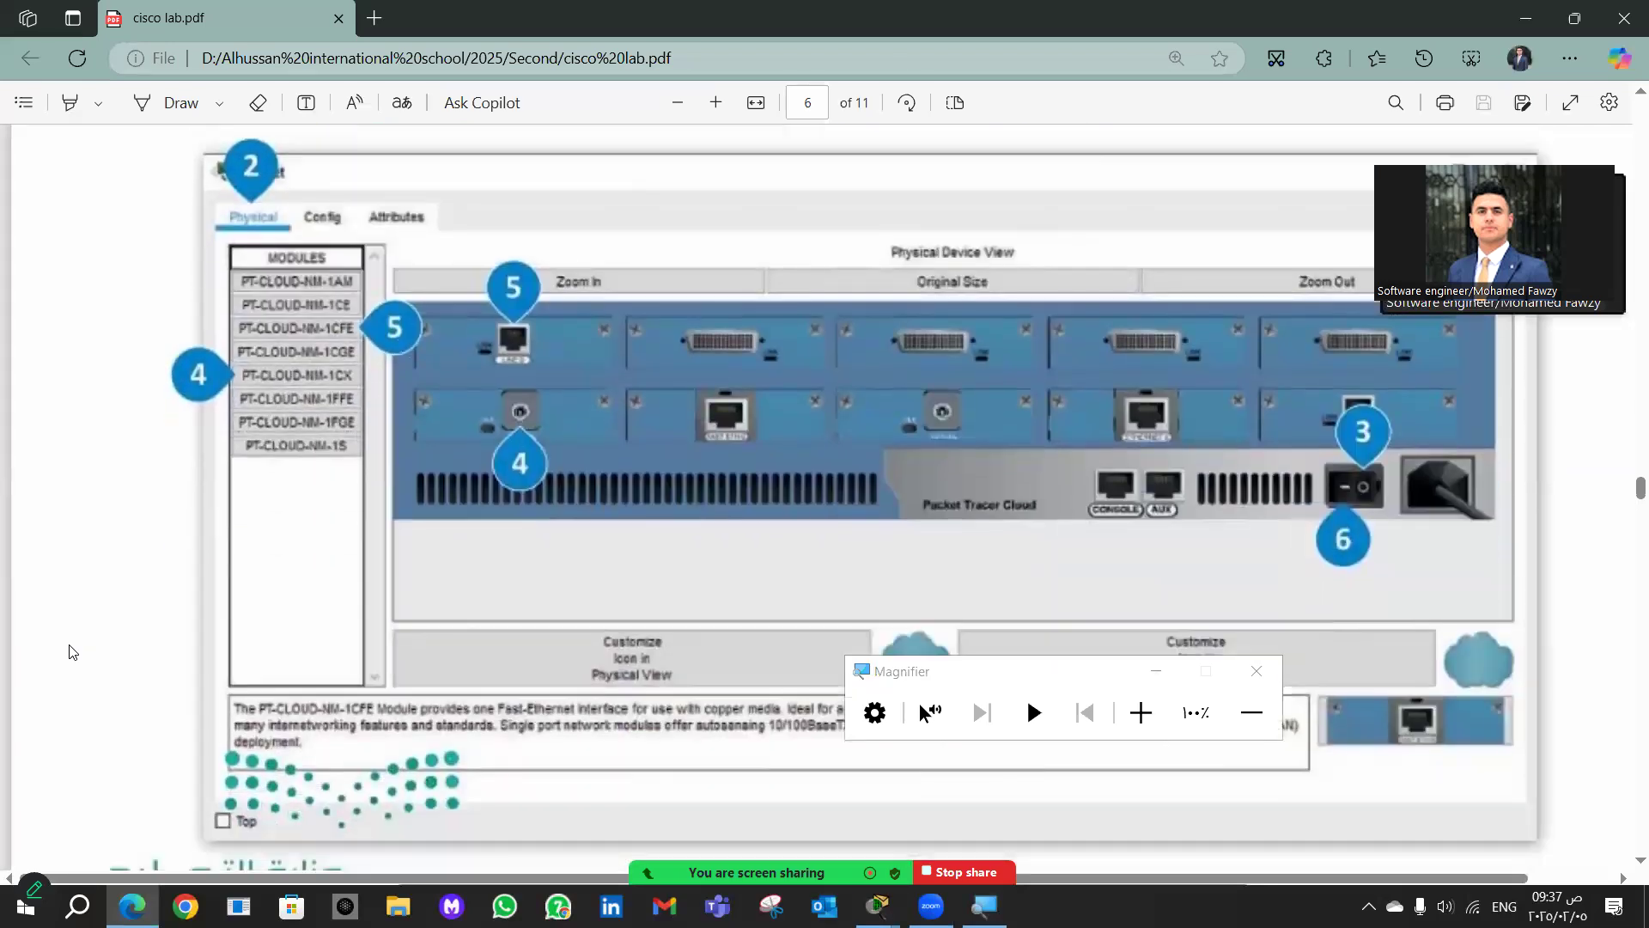
Step: Read page 7 of the lab PDF on setting the cloud's provider network and its port connections
scroll(70, 651, "down", 3)
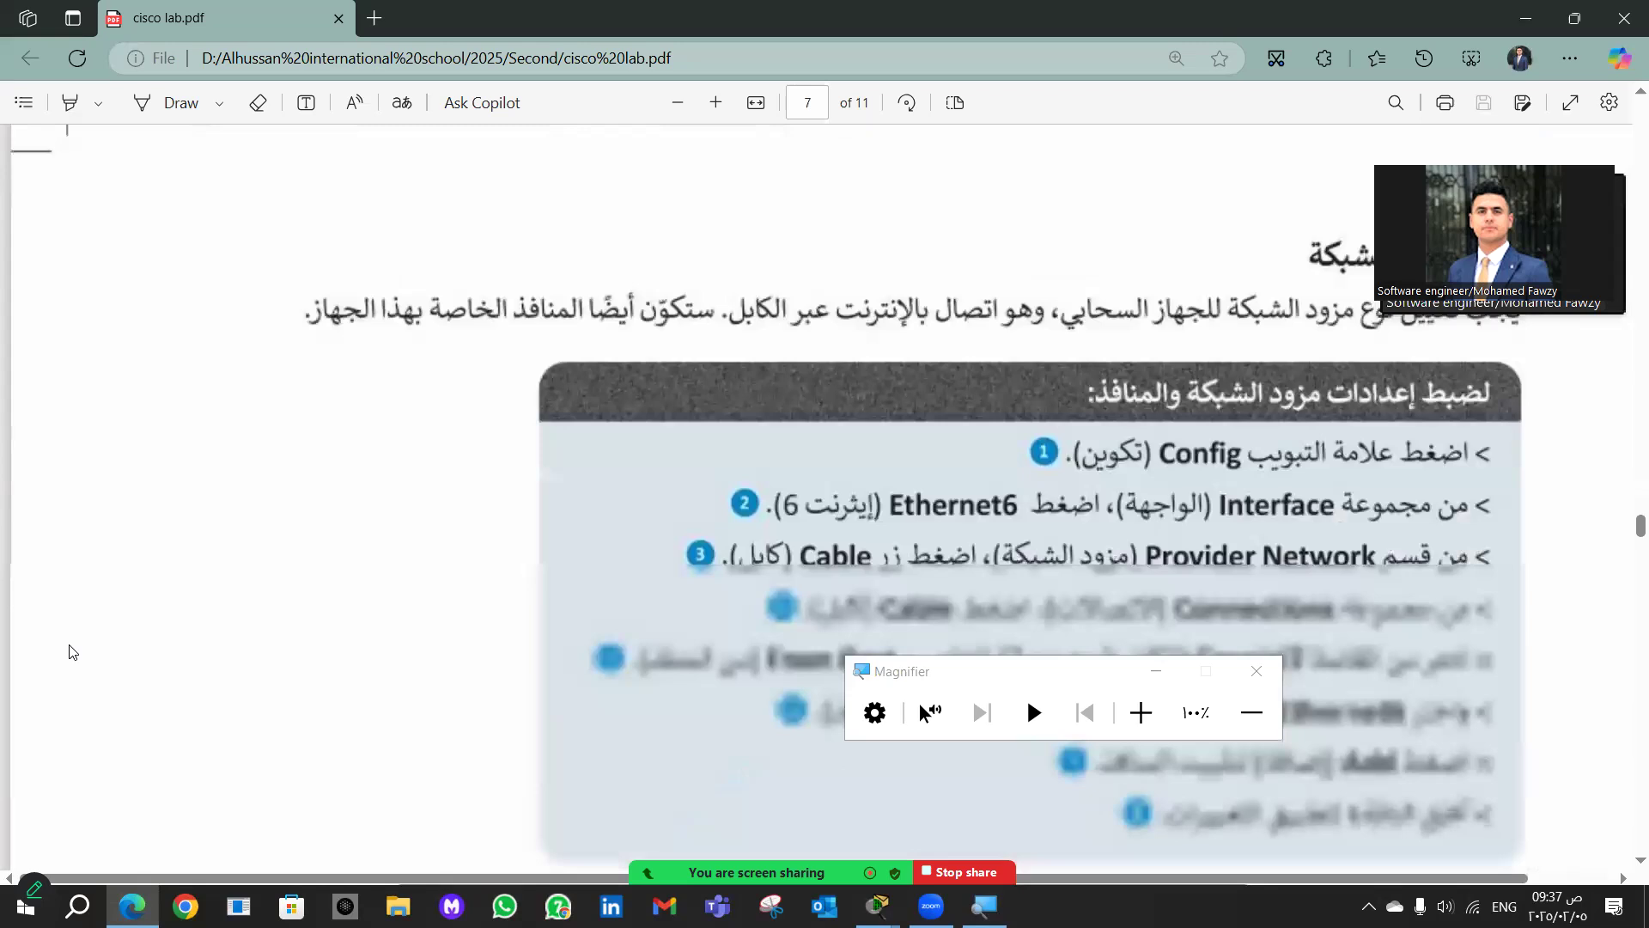
scroll(71, 651, "up", 2)
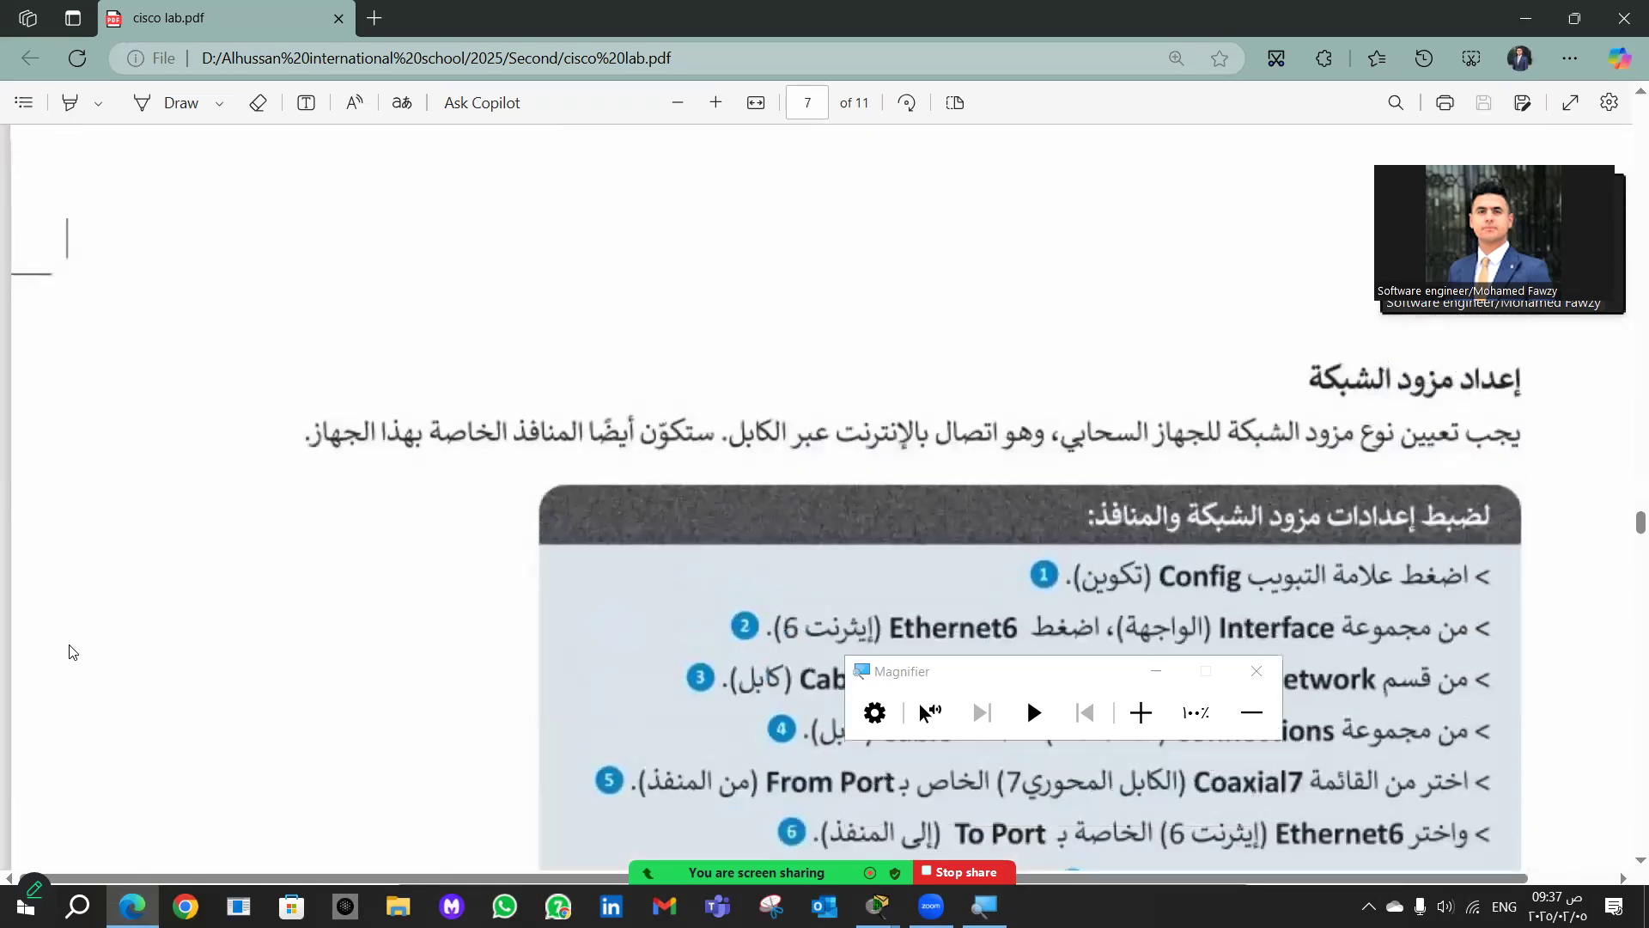
scroll(71, 651, "down", 1)
scroll(71, 651, "down", 2)
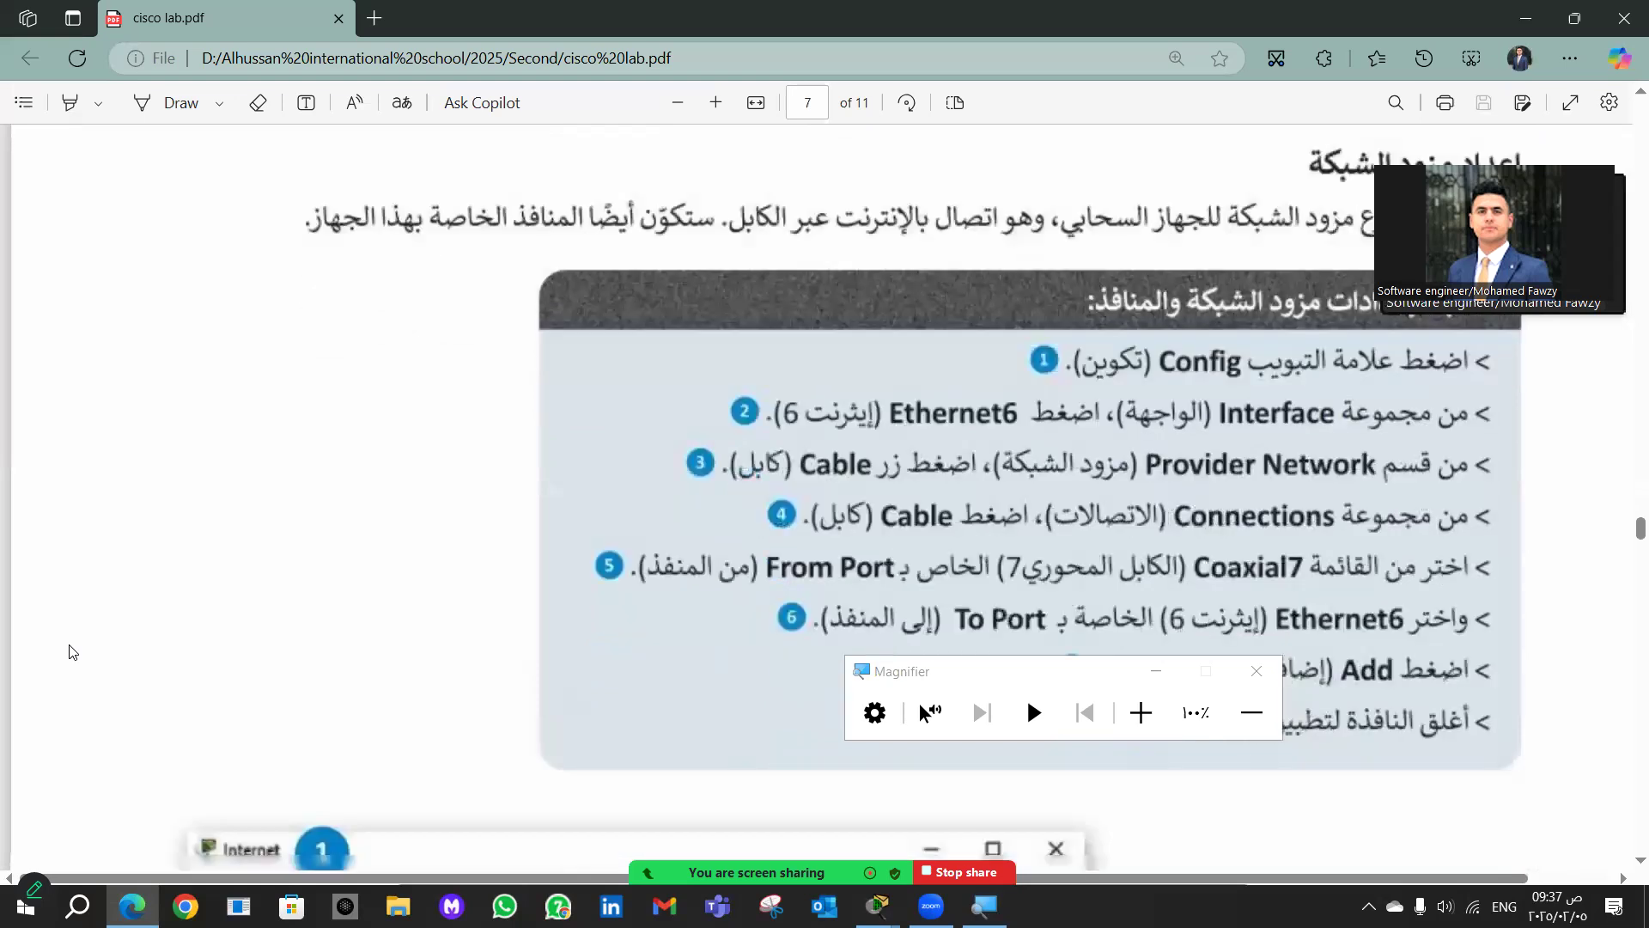
scroll(70, 651, "down", 5)
scroll(70, 651, "down", 2)
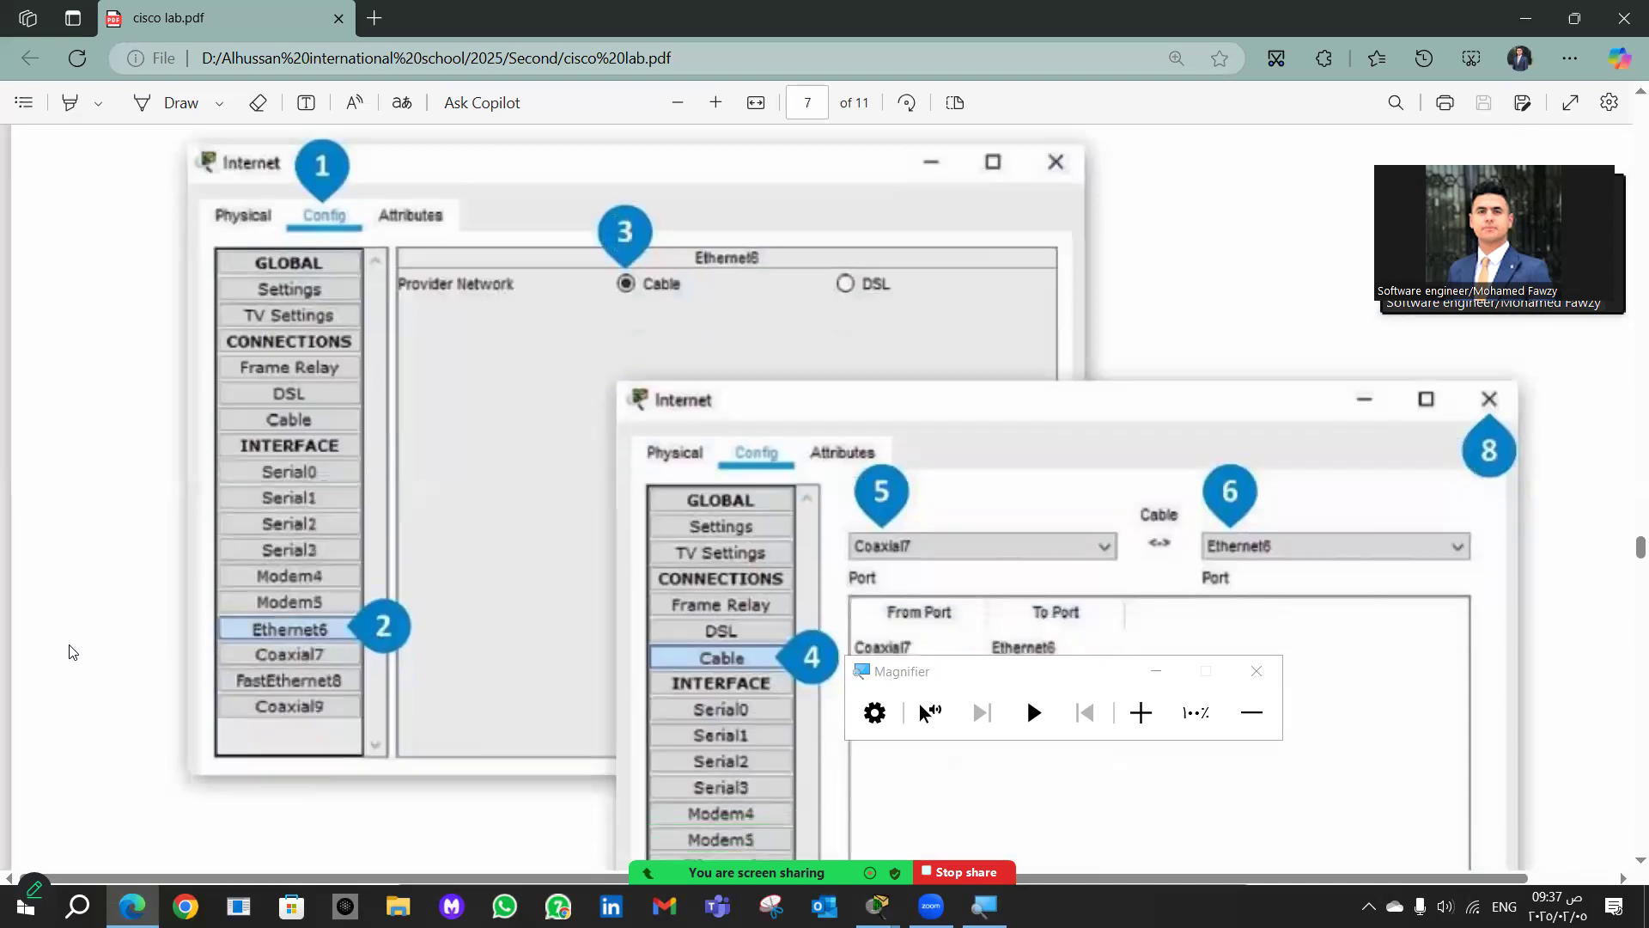
scroll(70, 651, "down", 1)
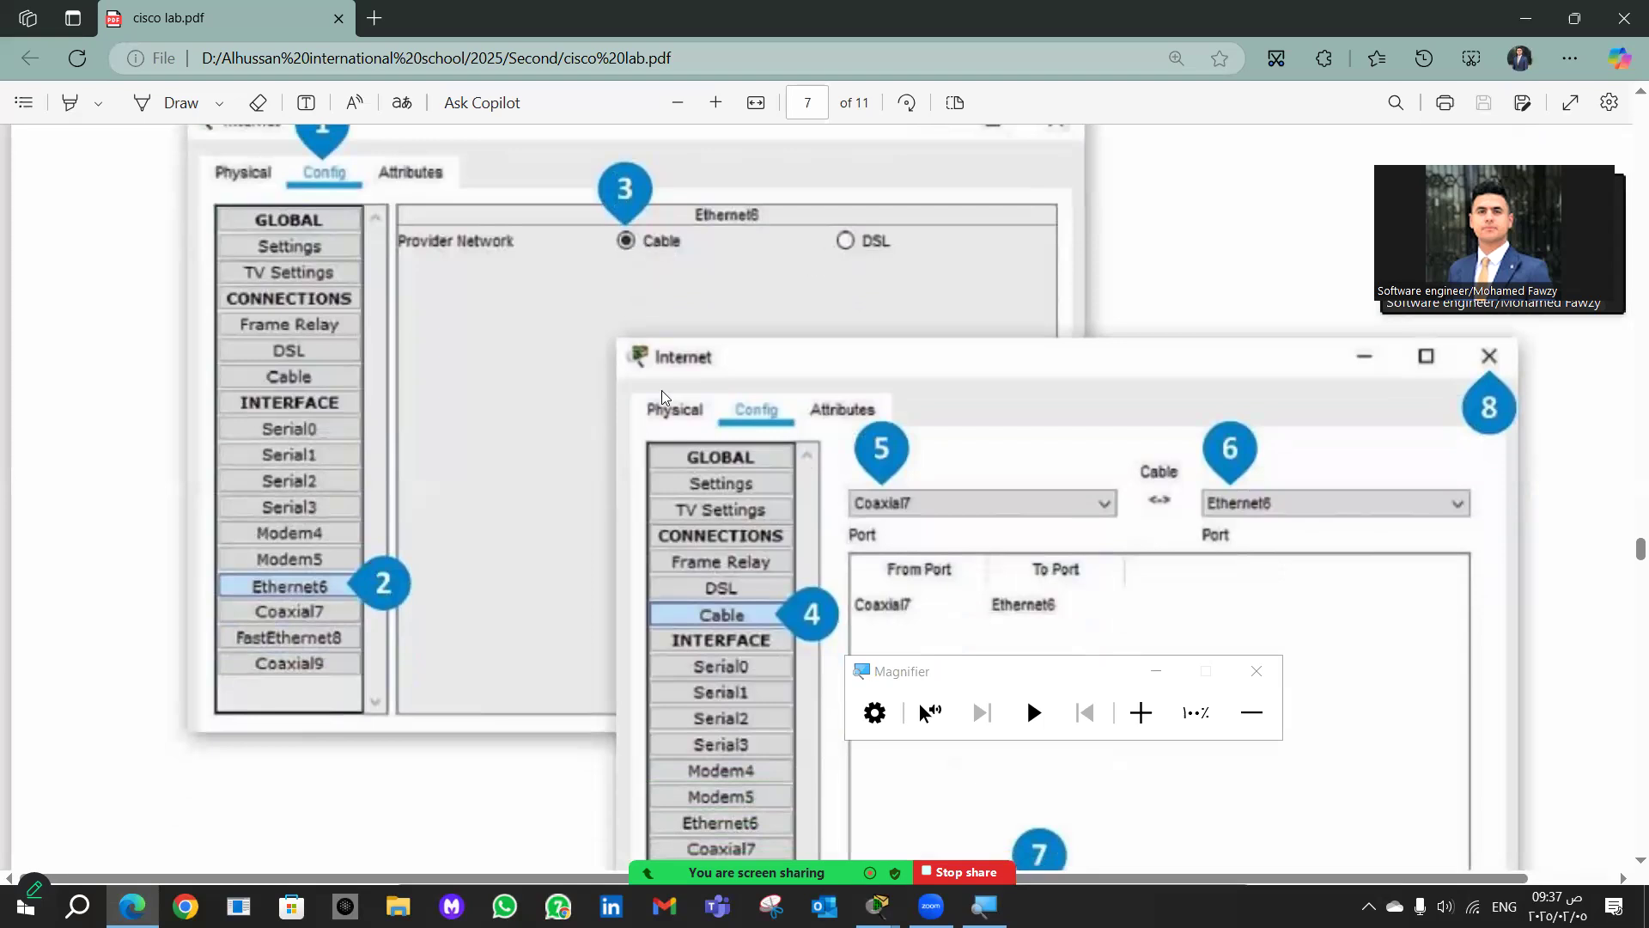
scroll(661, 390, "down", 5)
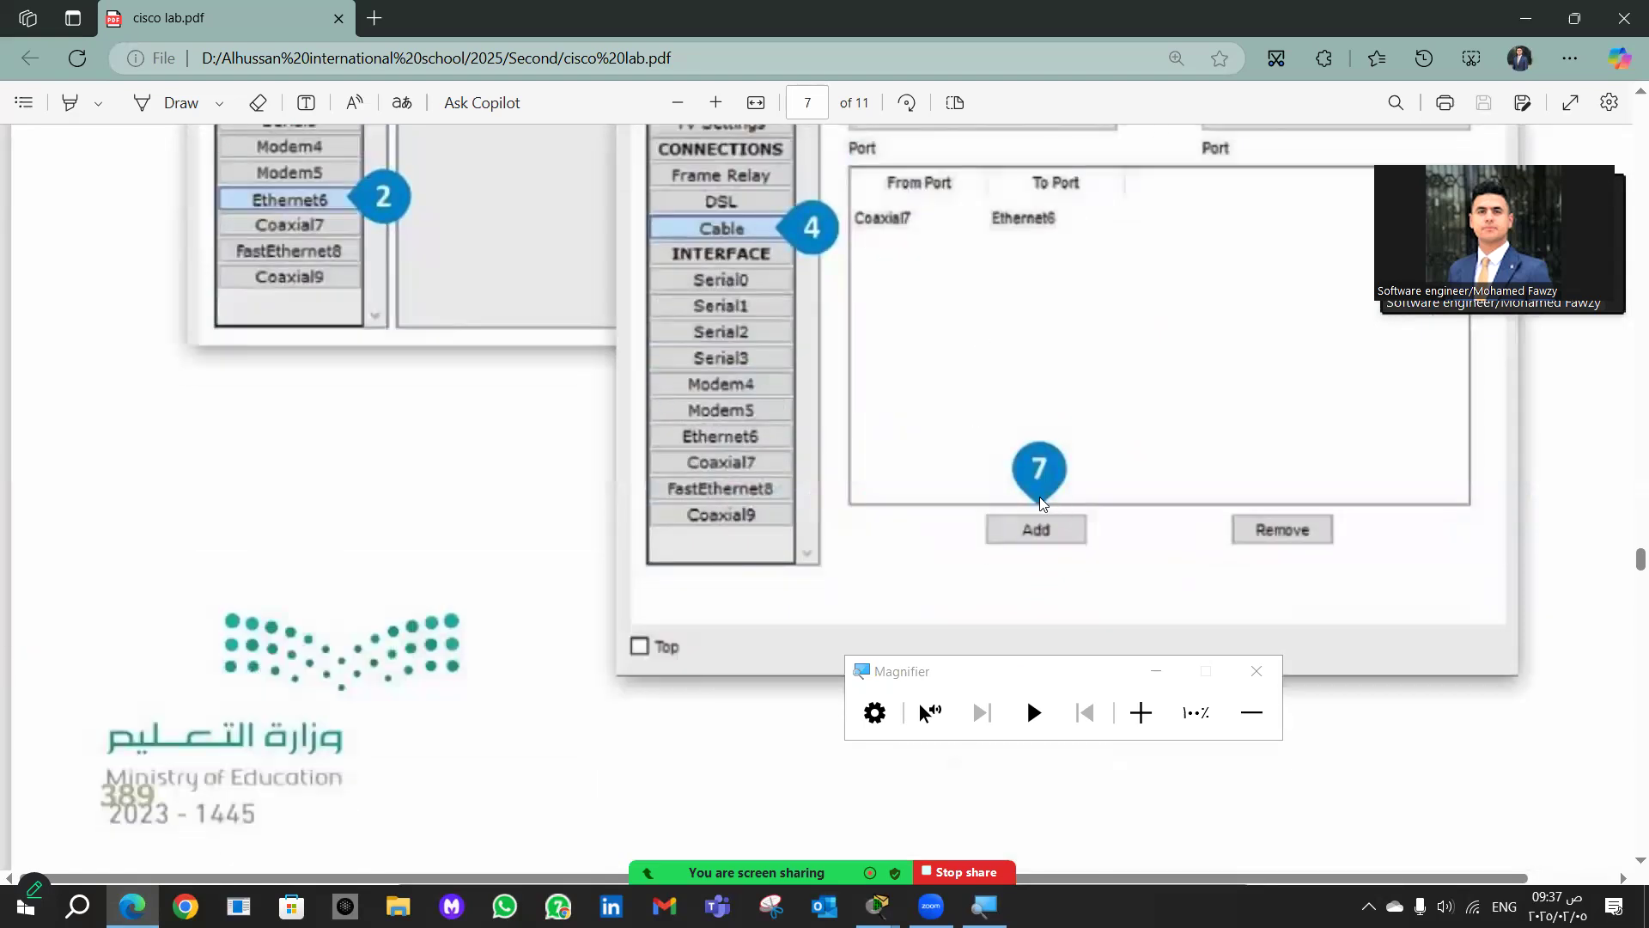
scroll(1039, 496, "down", 1)
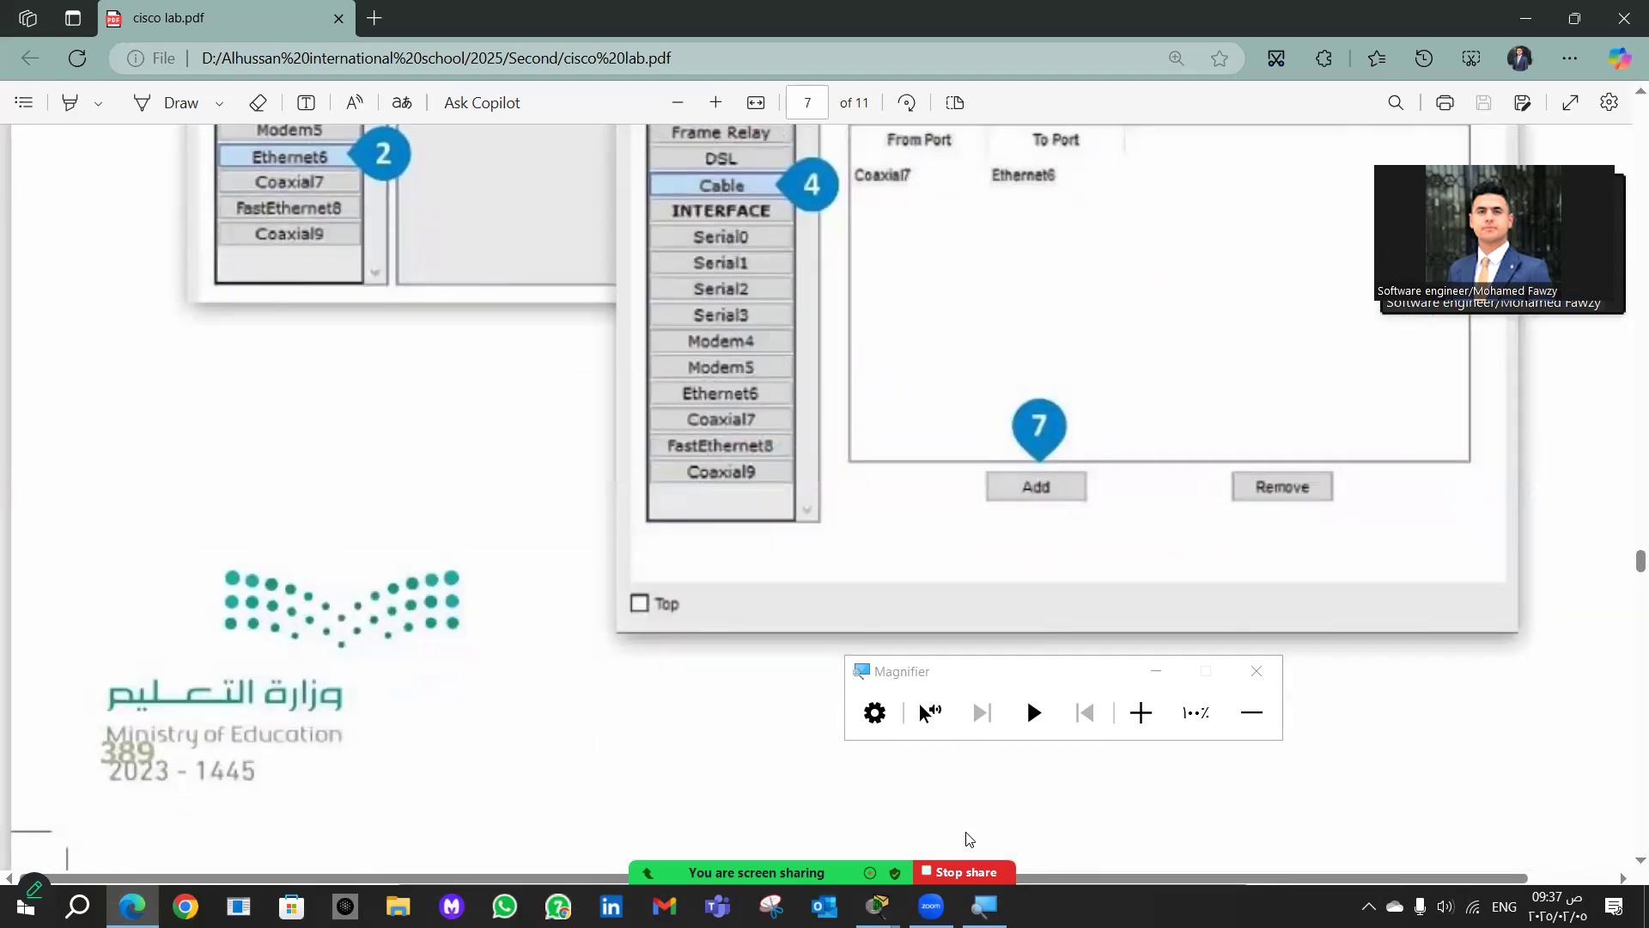
Step: Switch to Packet Tracer, close Cloud0's window and reopen it at its configuration settings
mouse_move(878, 906)
left_click(903, 854)
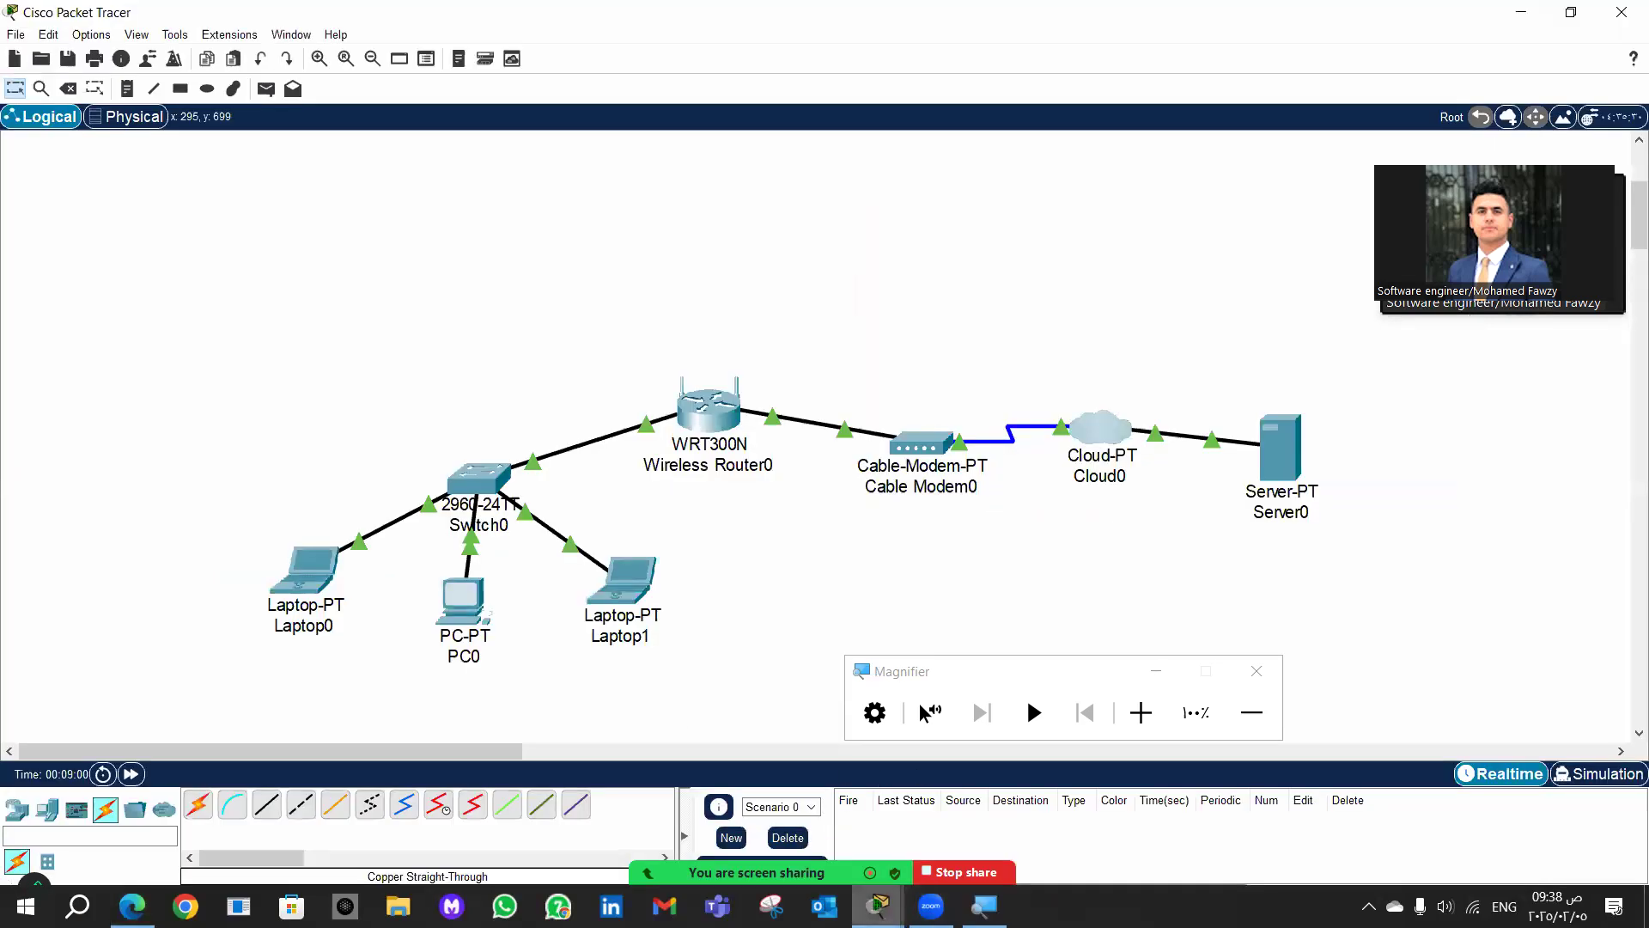
mouse_move(878, 906)
left_click(990, 820)
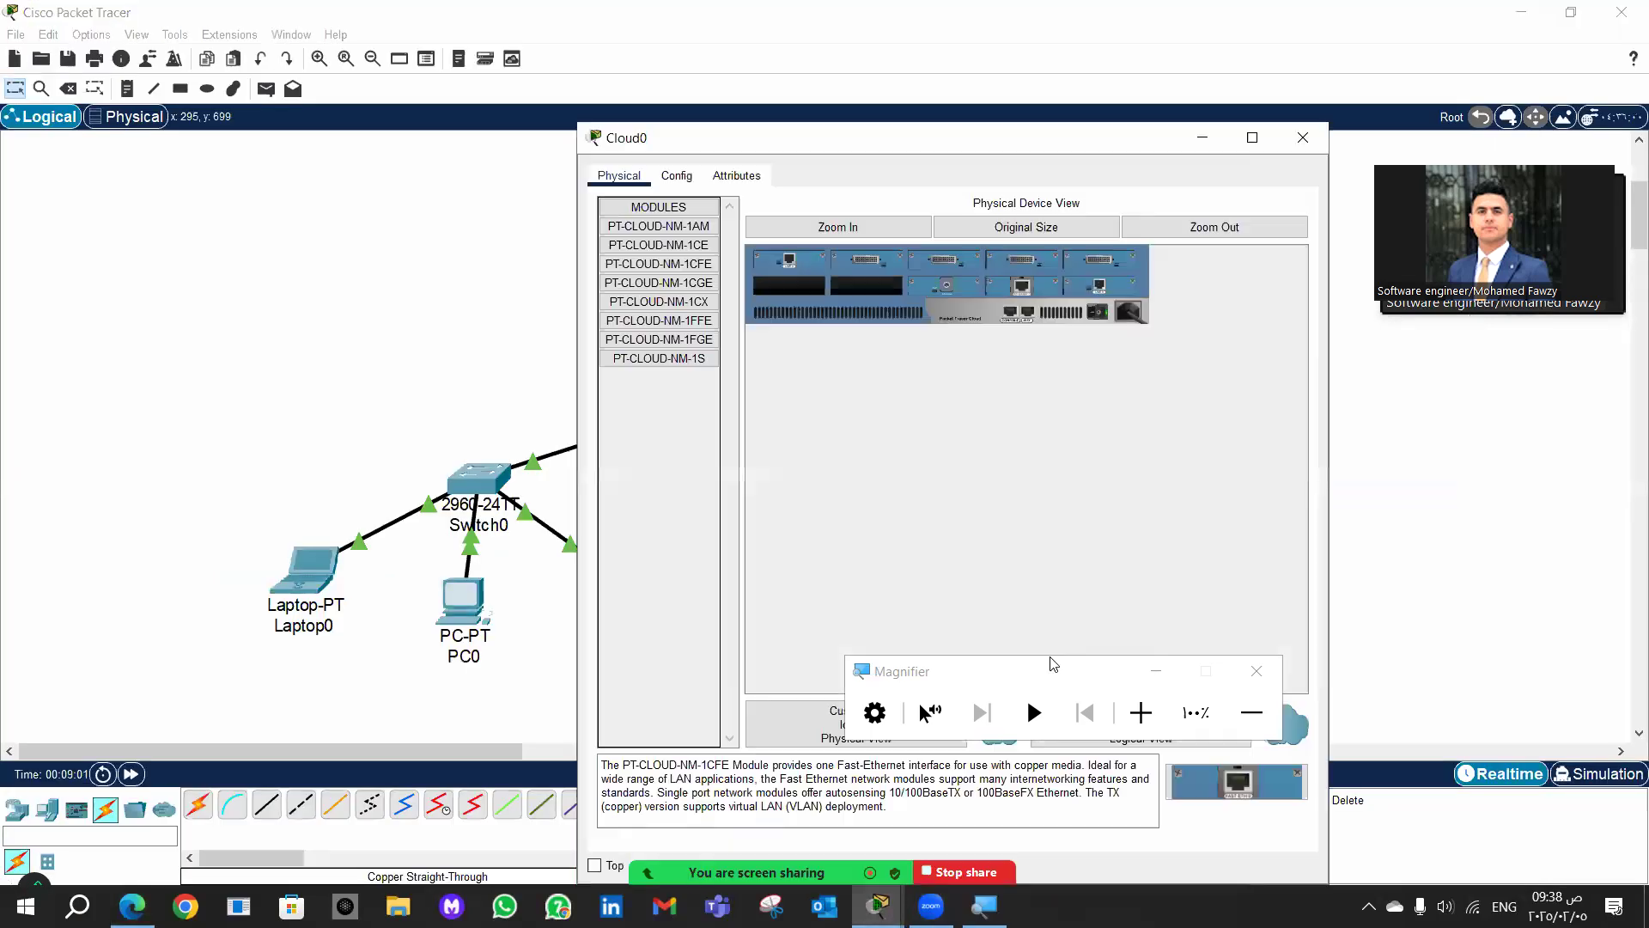
left_click(1306, 136)
left_click(1105, 428)
left_click(678, 176)
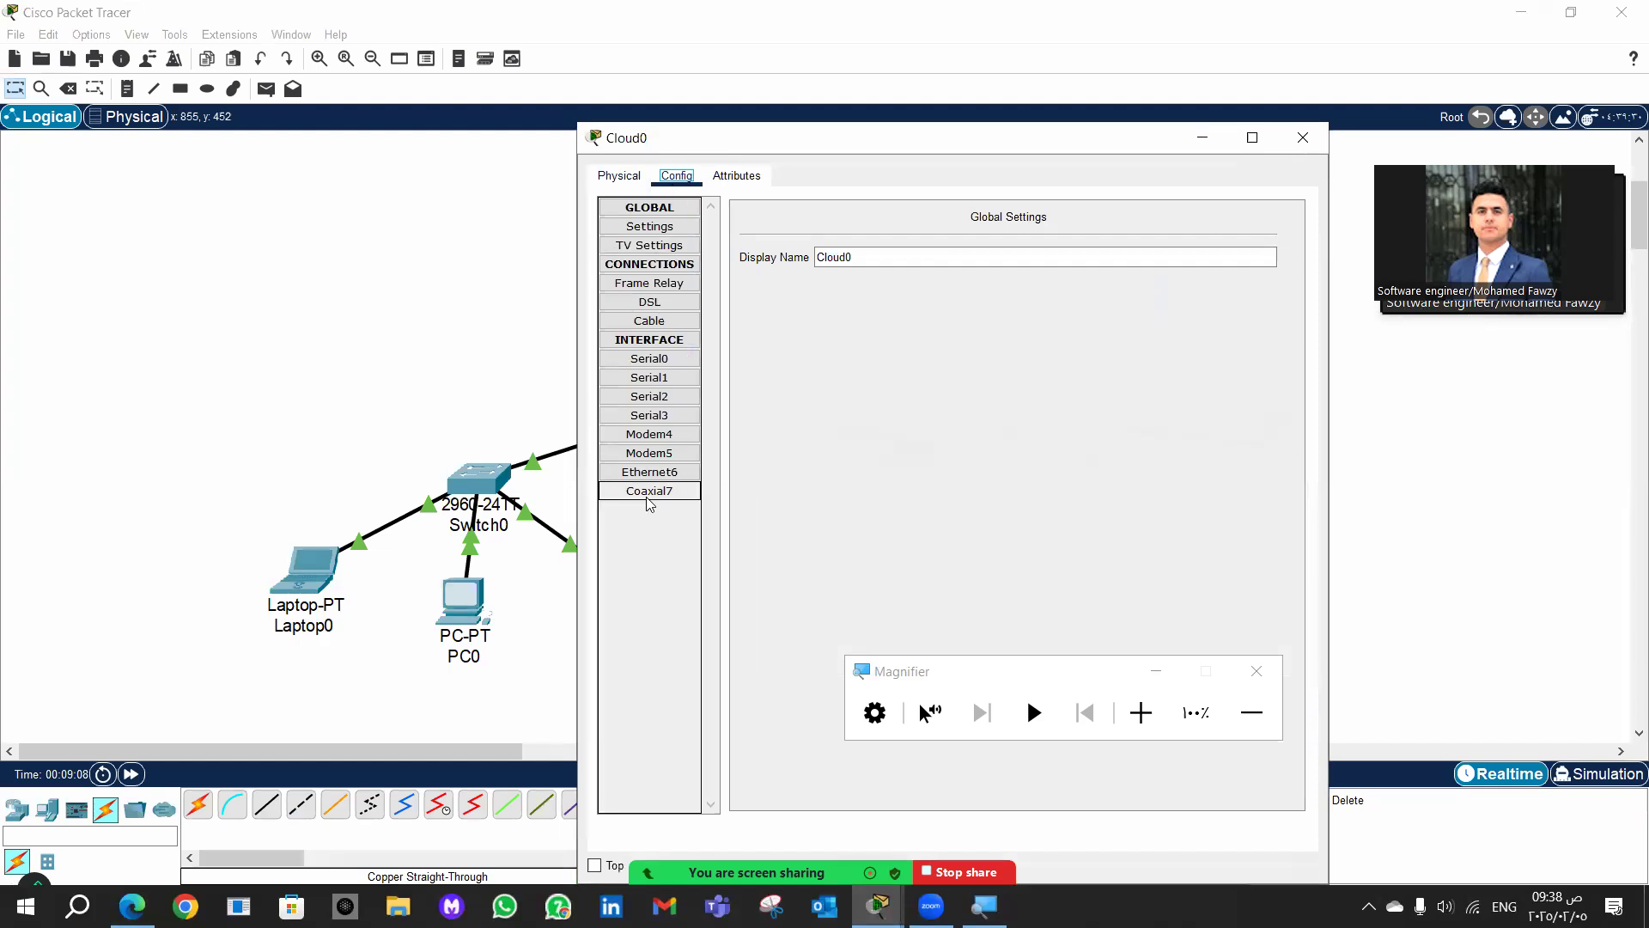
Step: Set Cloud0's Ethernet6 provider network to Cable and add a cable connection from Coaxial7 to Ethernet6
left_click(648, 495)
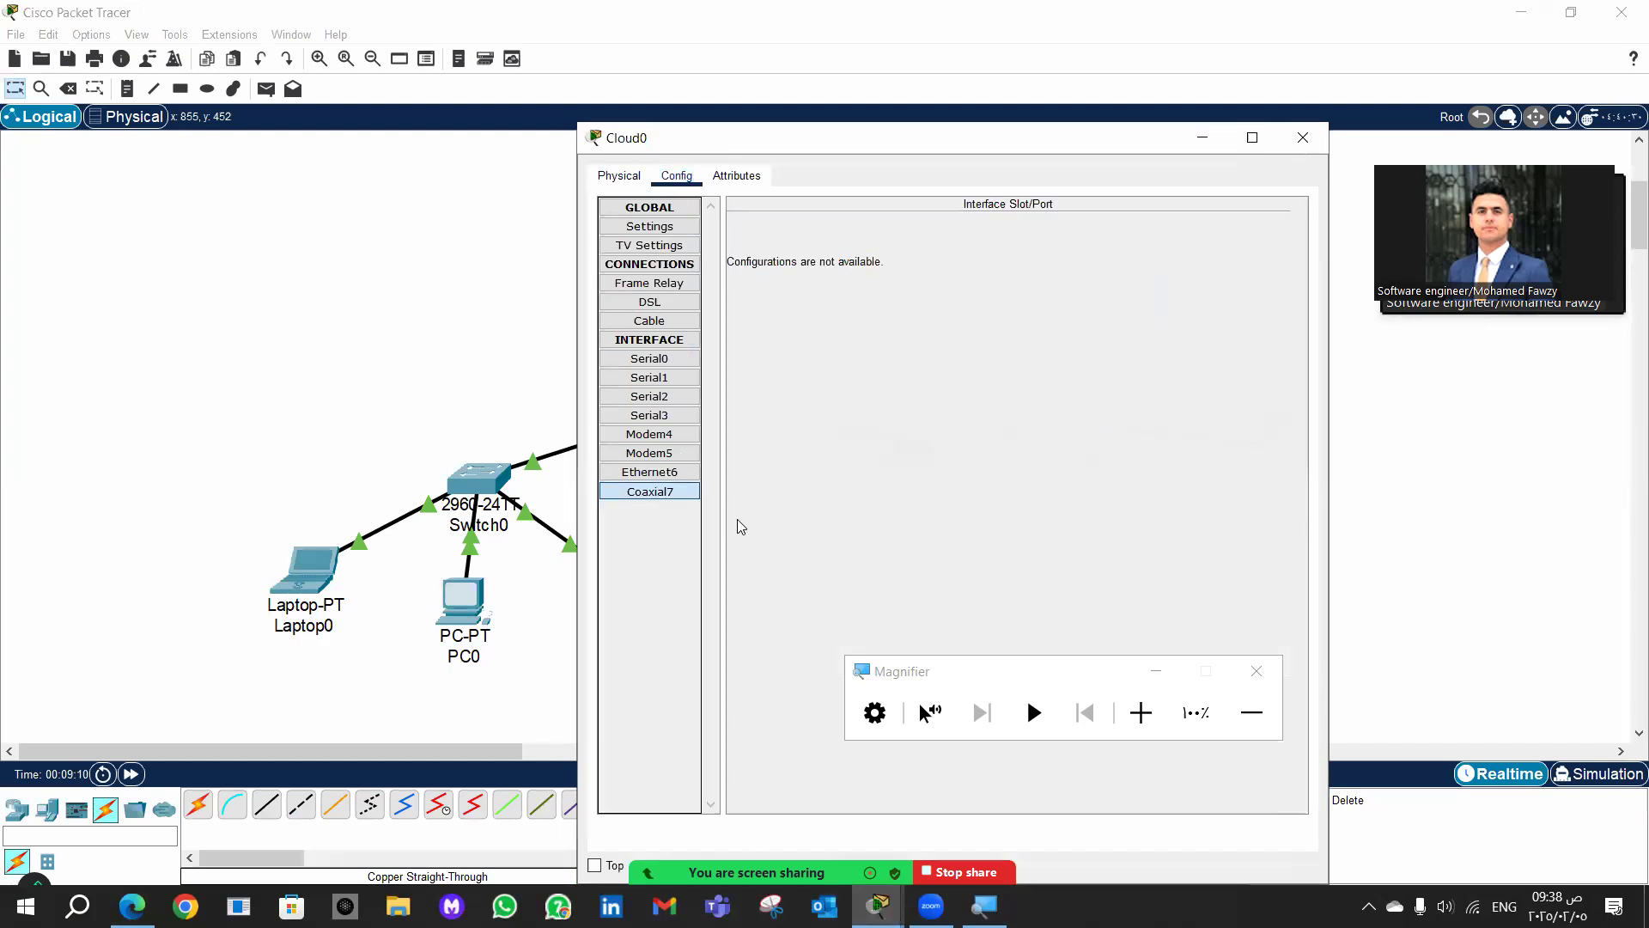
left_click(686, 475)
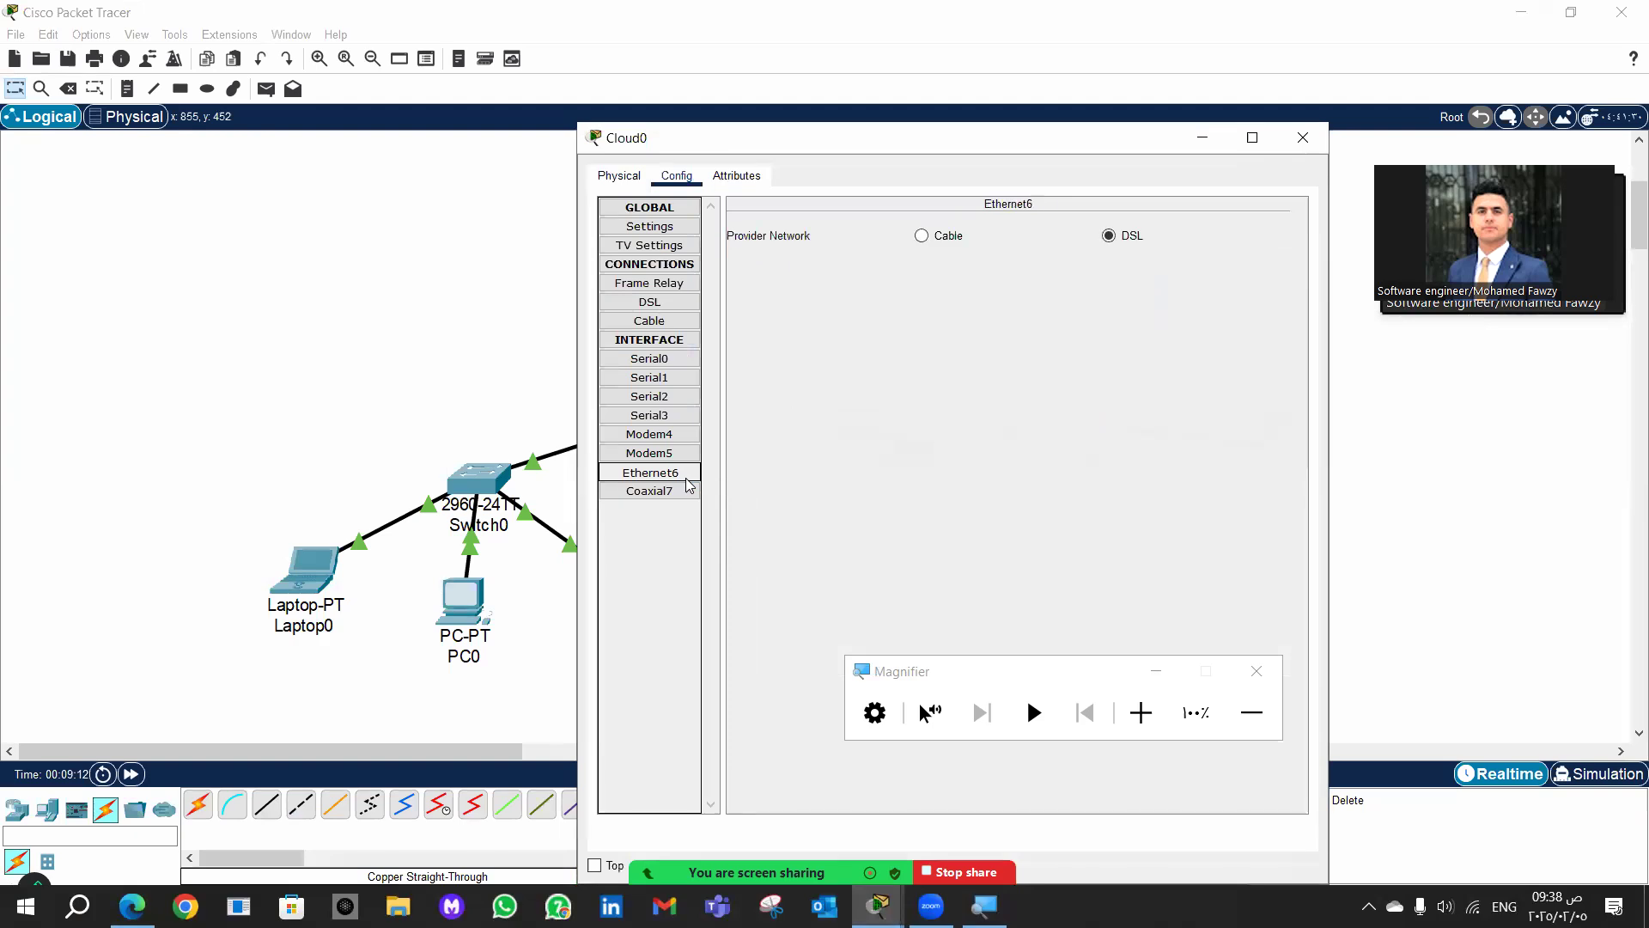
left_click(921, 236)
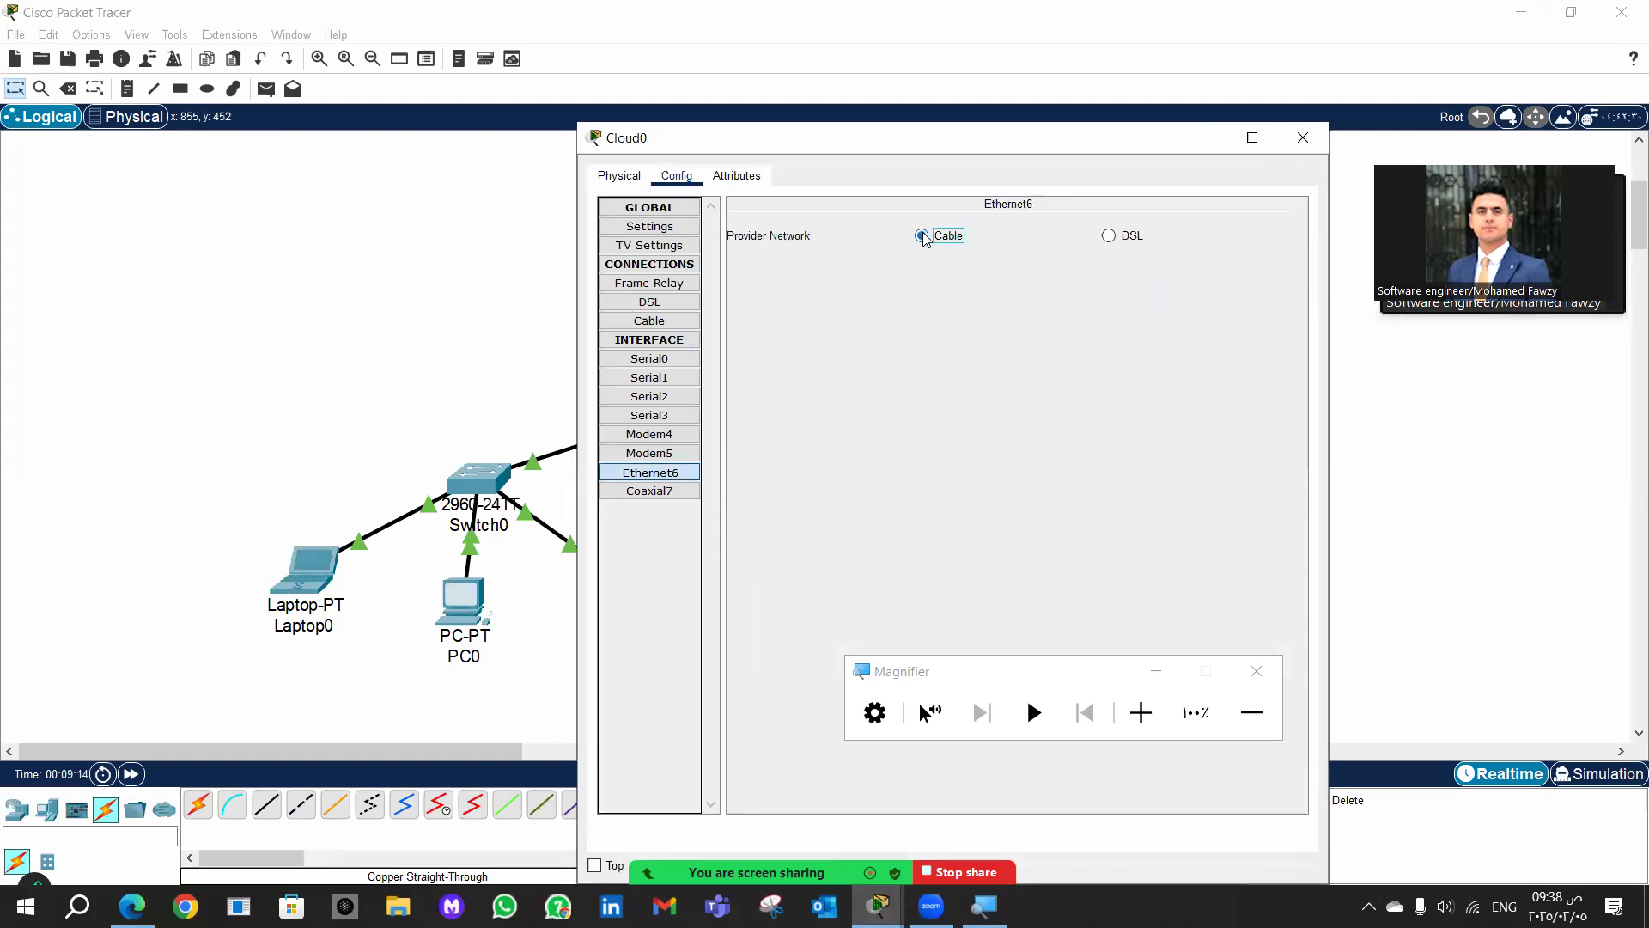
left_click(645, 323)
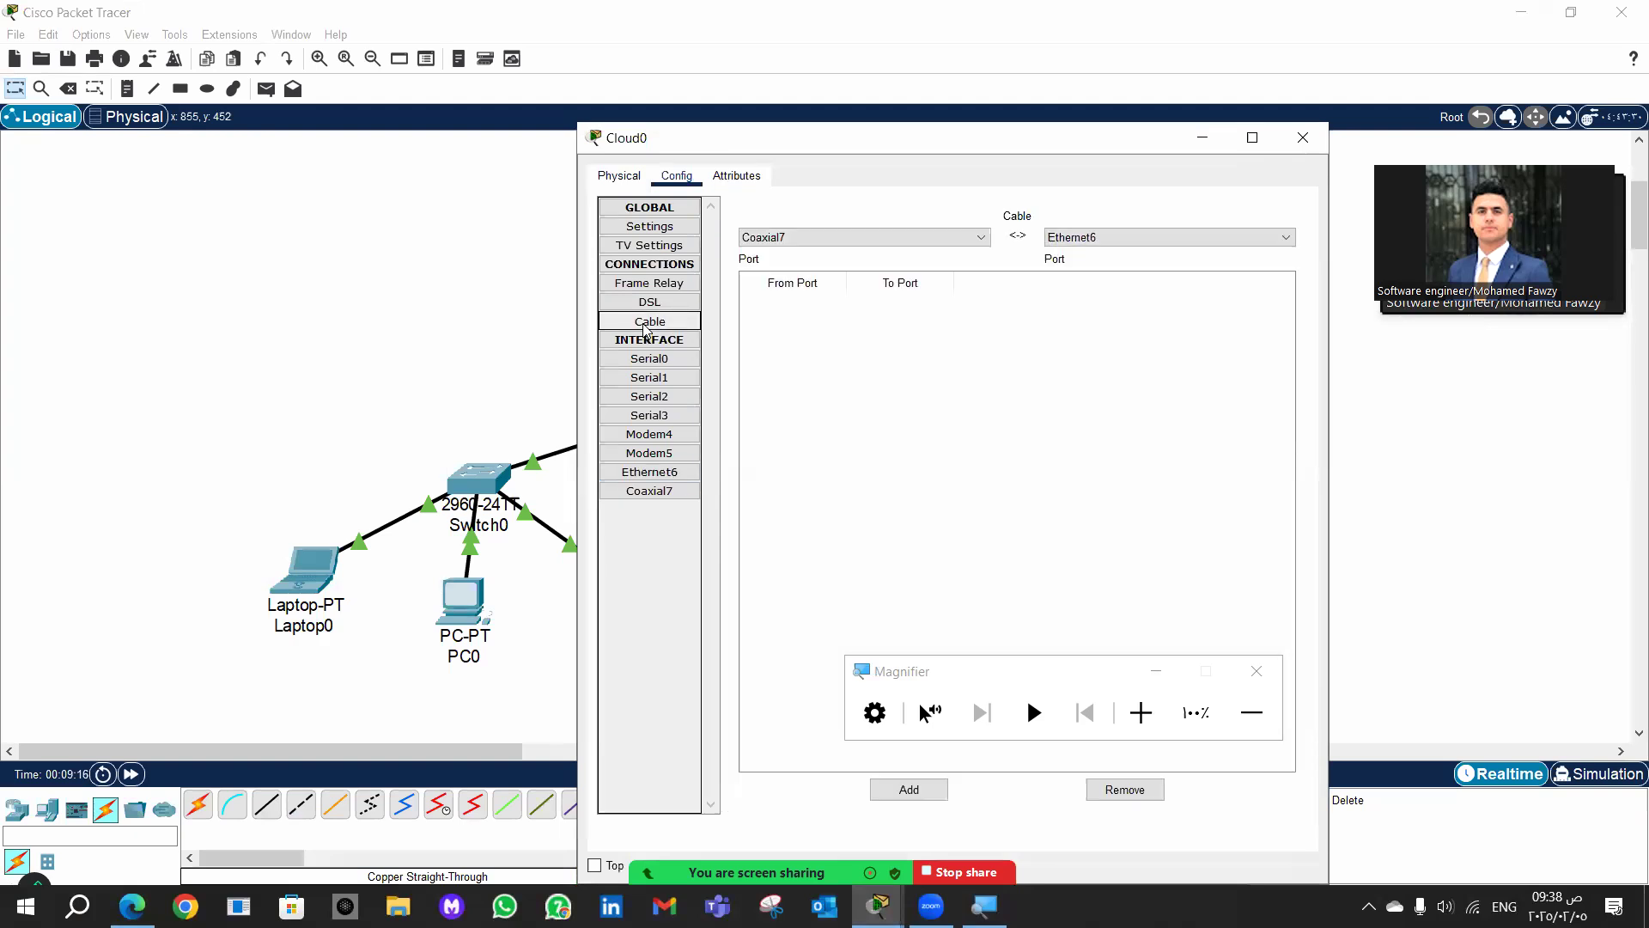
left_click(903, 800)
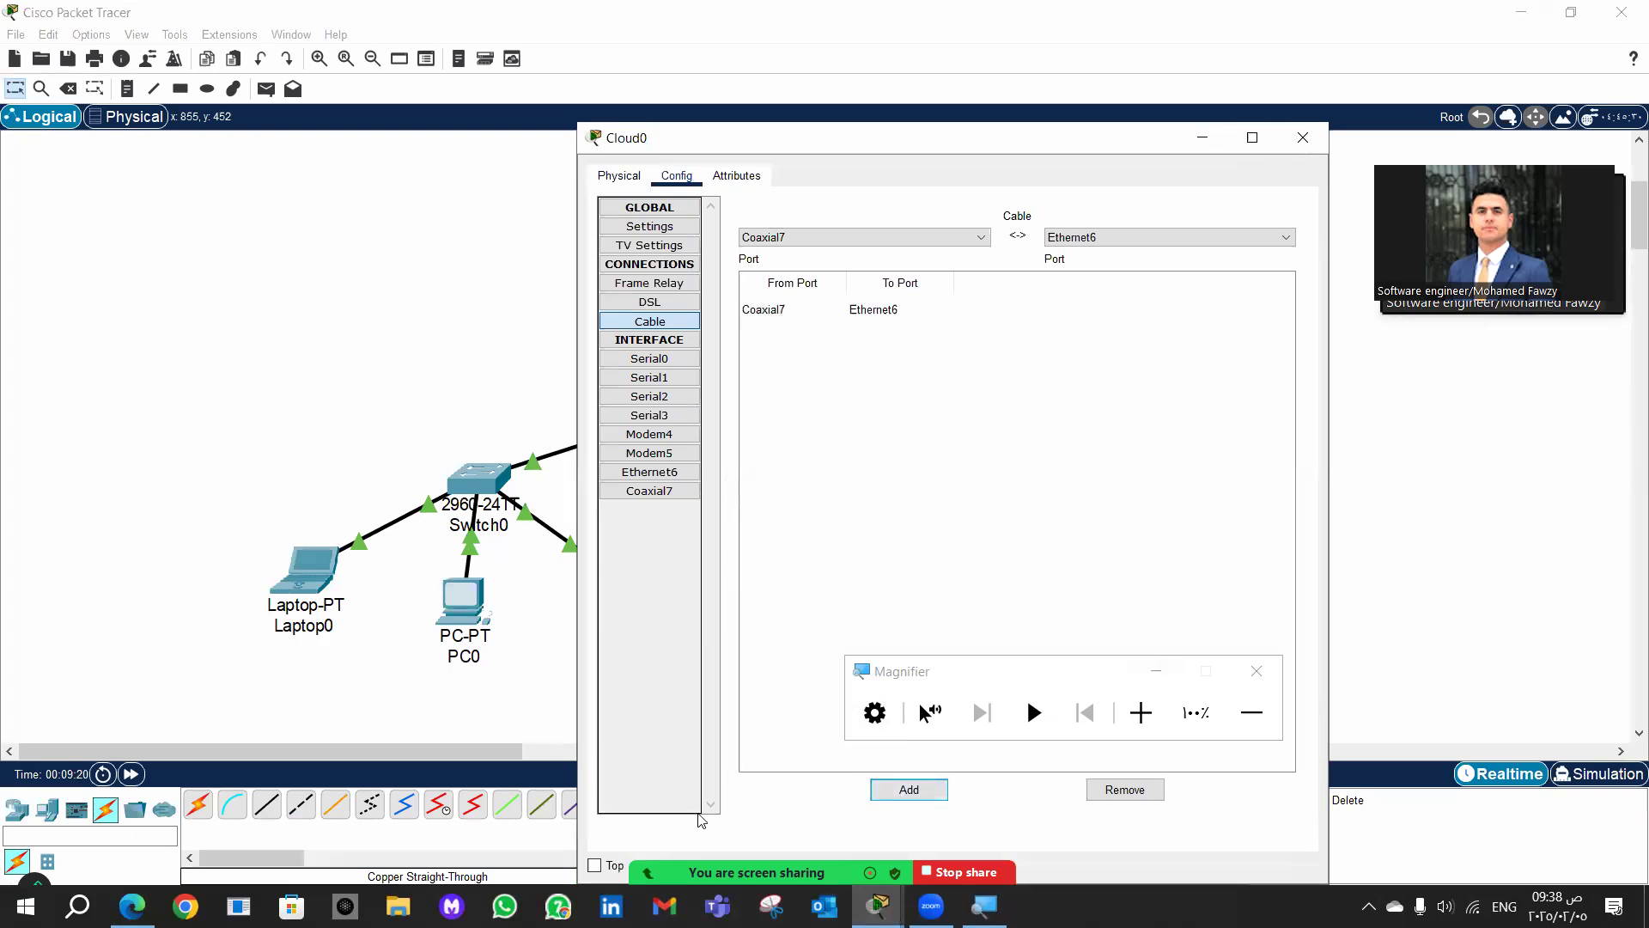
Step: Switch to the lab PDF in Edge and read the page 8 instructions for setting up the Cisco.com server as a DHCP server
left_click(131, 905)
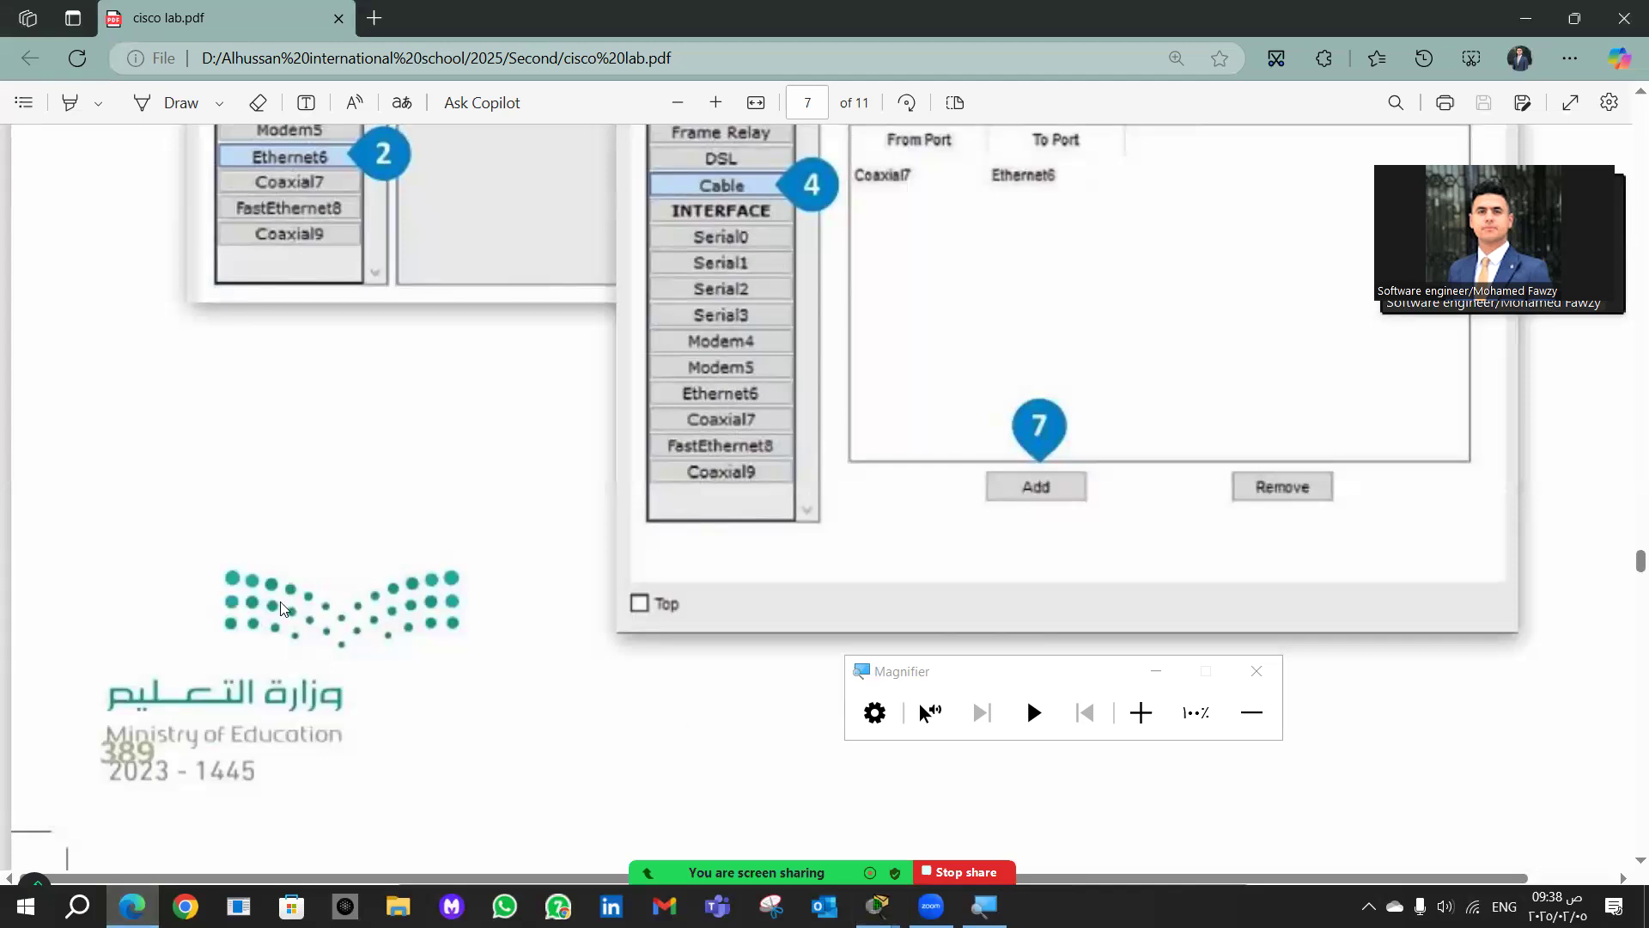
scroll(282, 608, "down", 10)
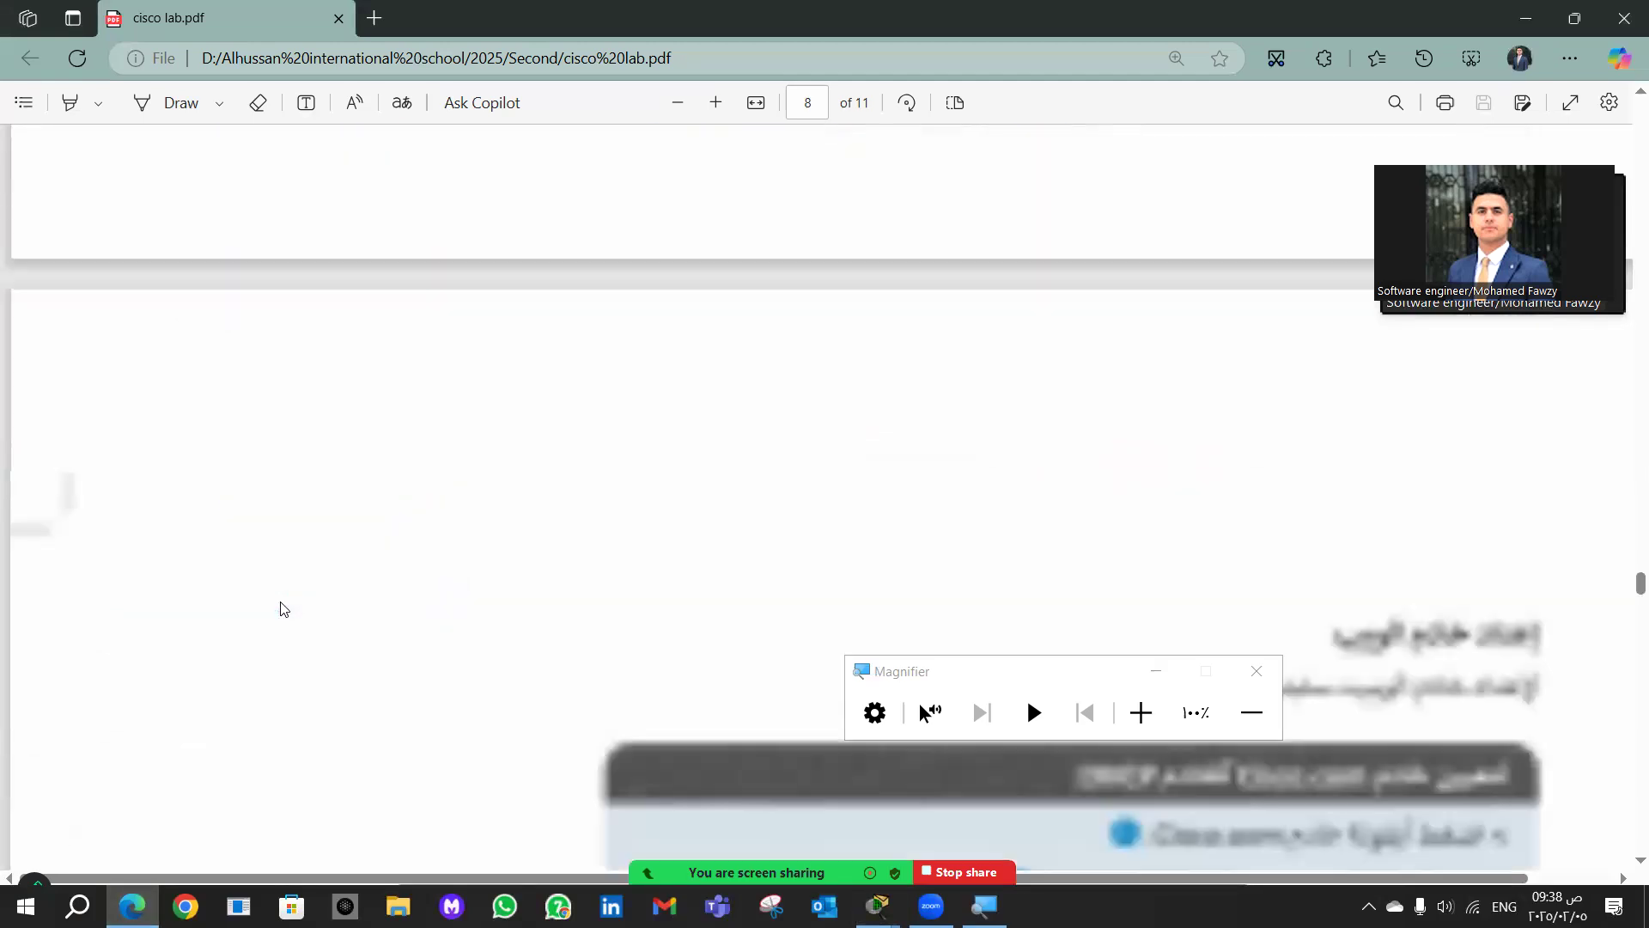
scroll(285, 609, "down", 1)
scroll(285, 609, "up", 1)
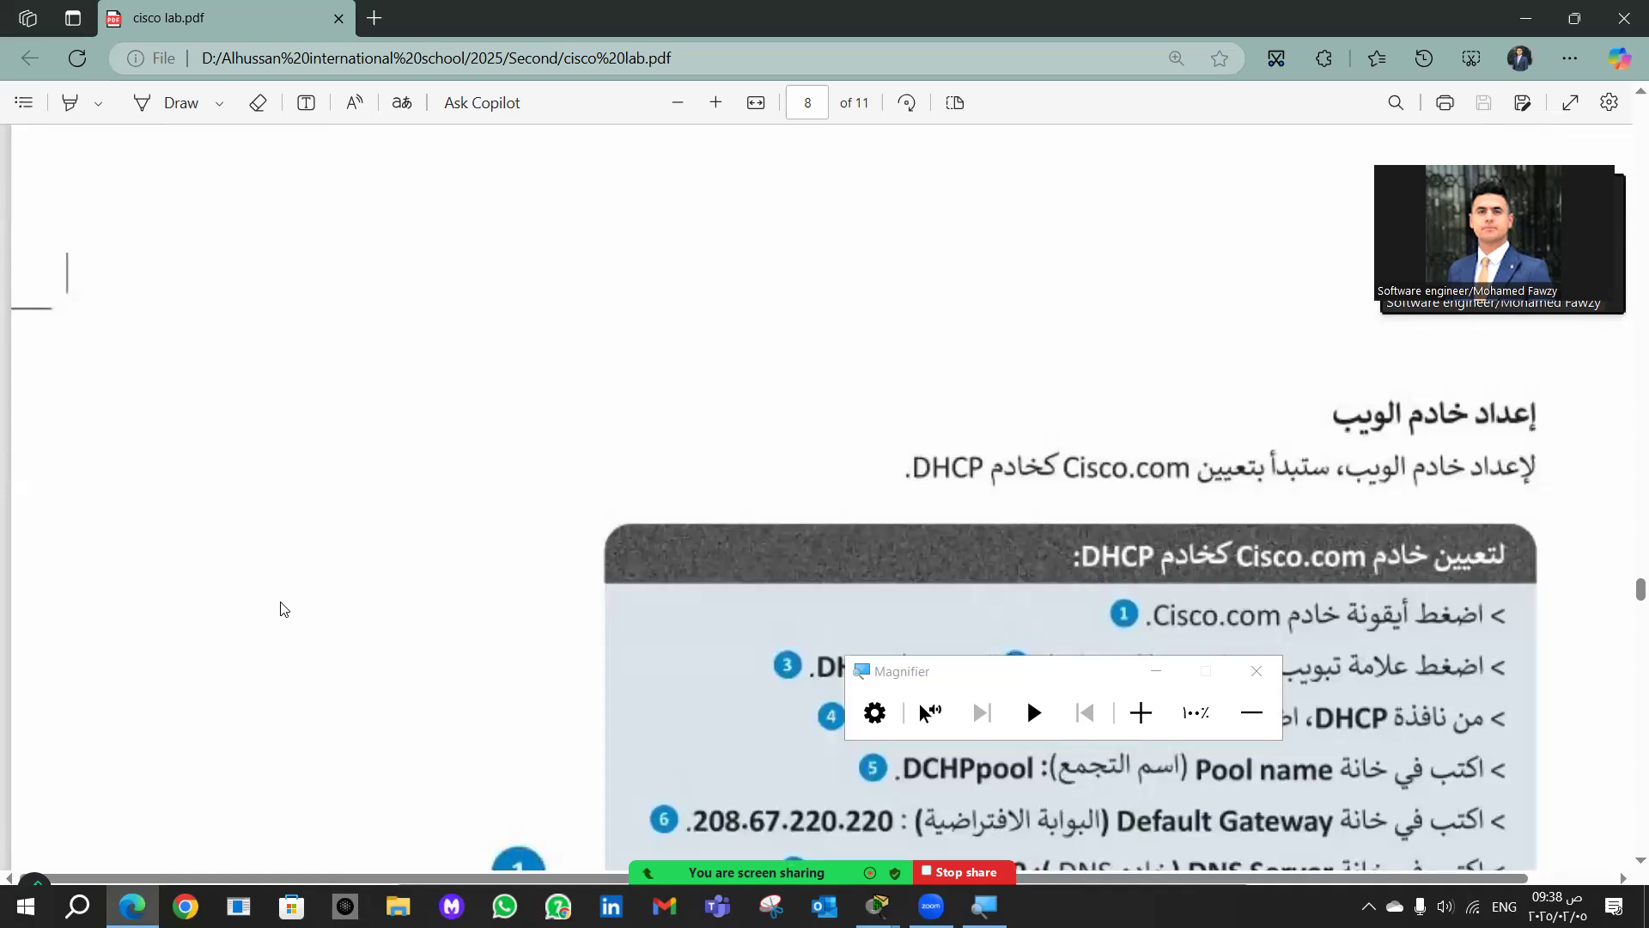
scroll(283, 609, "down", 4)
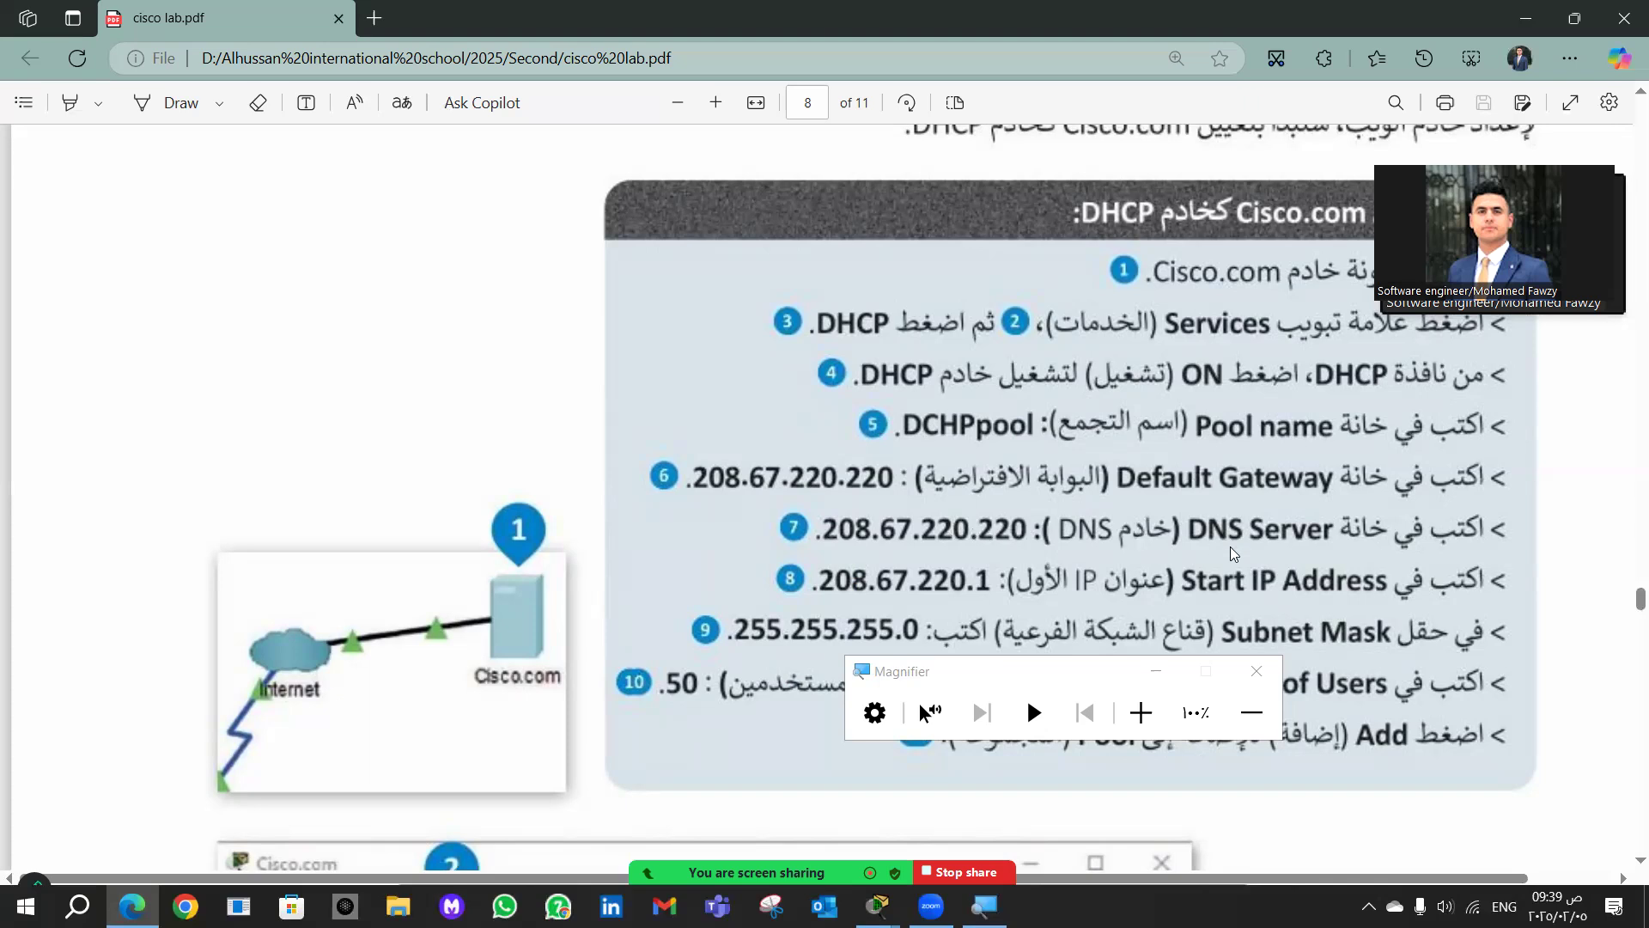
Step: Finish reading the DHCP server instructions in the lab PDF, and close Packet Tracer's Cloud0 window
scroll(1230, 550, "down", 3)
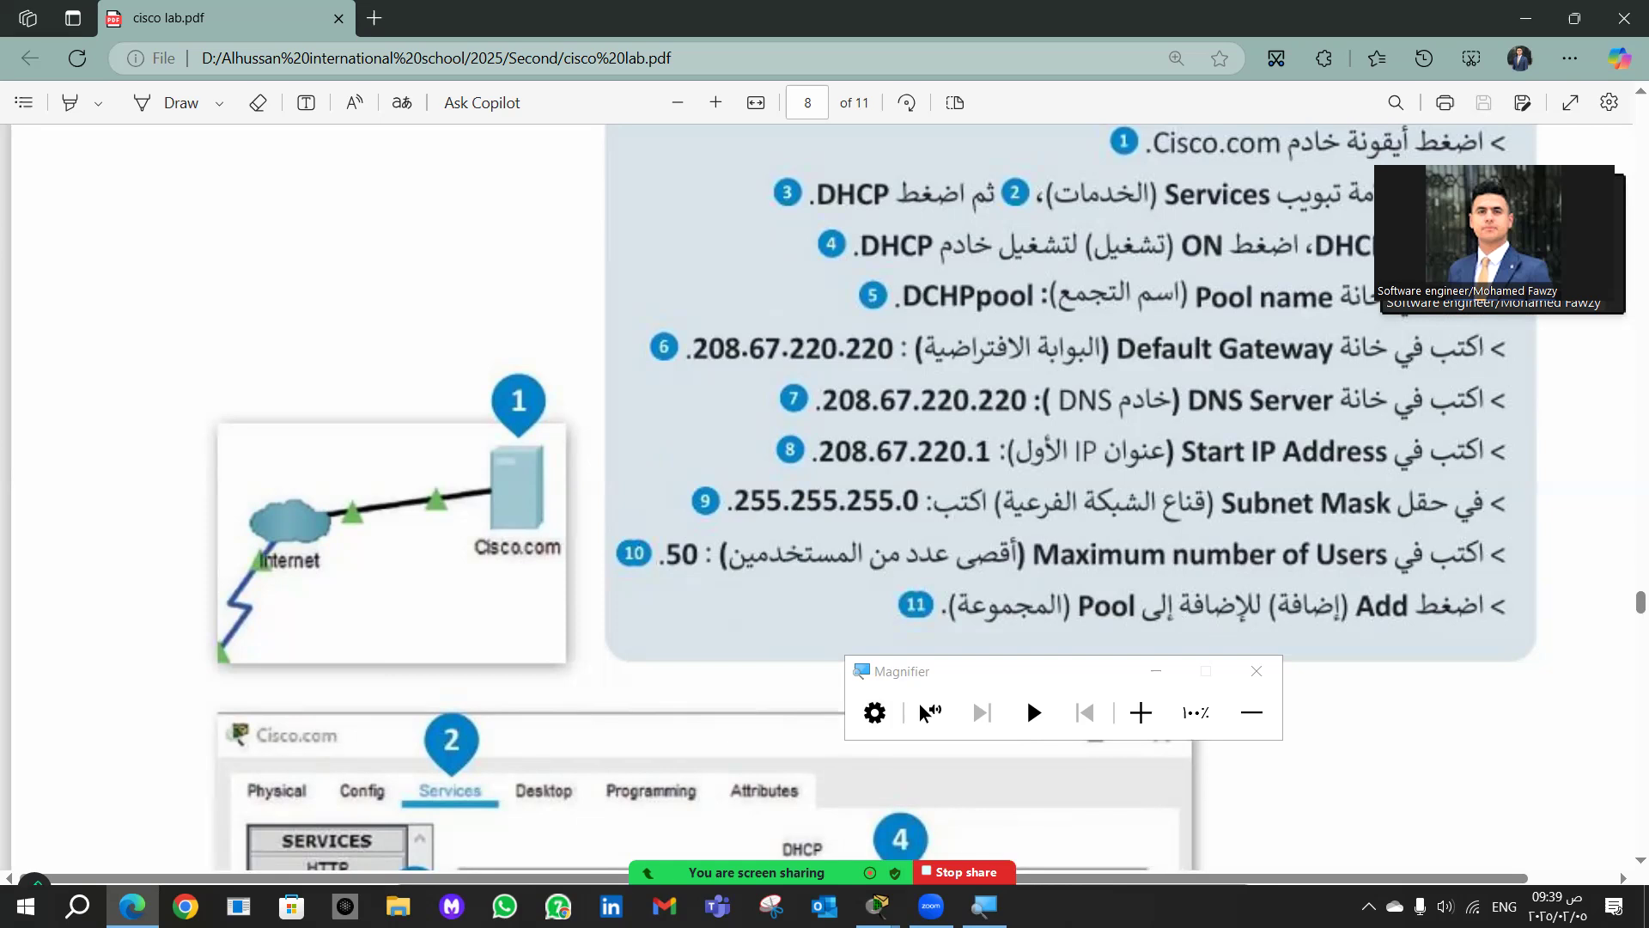
left_click(981, 788)
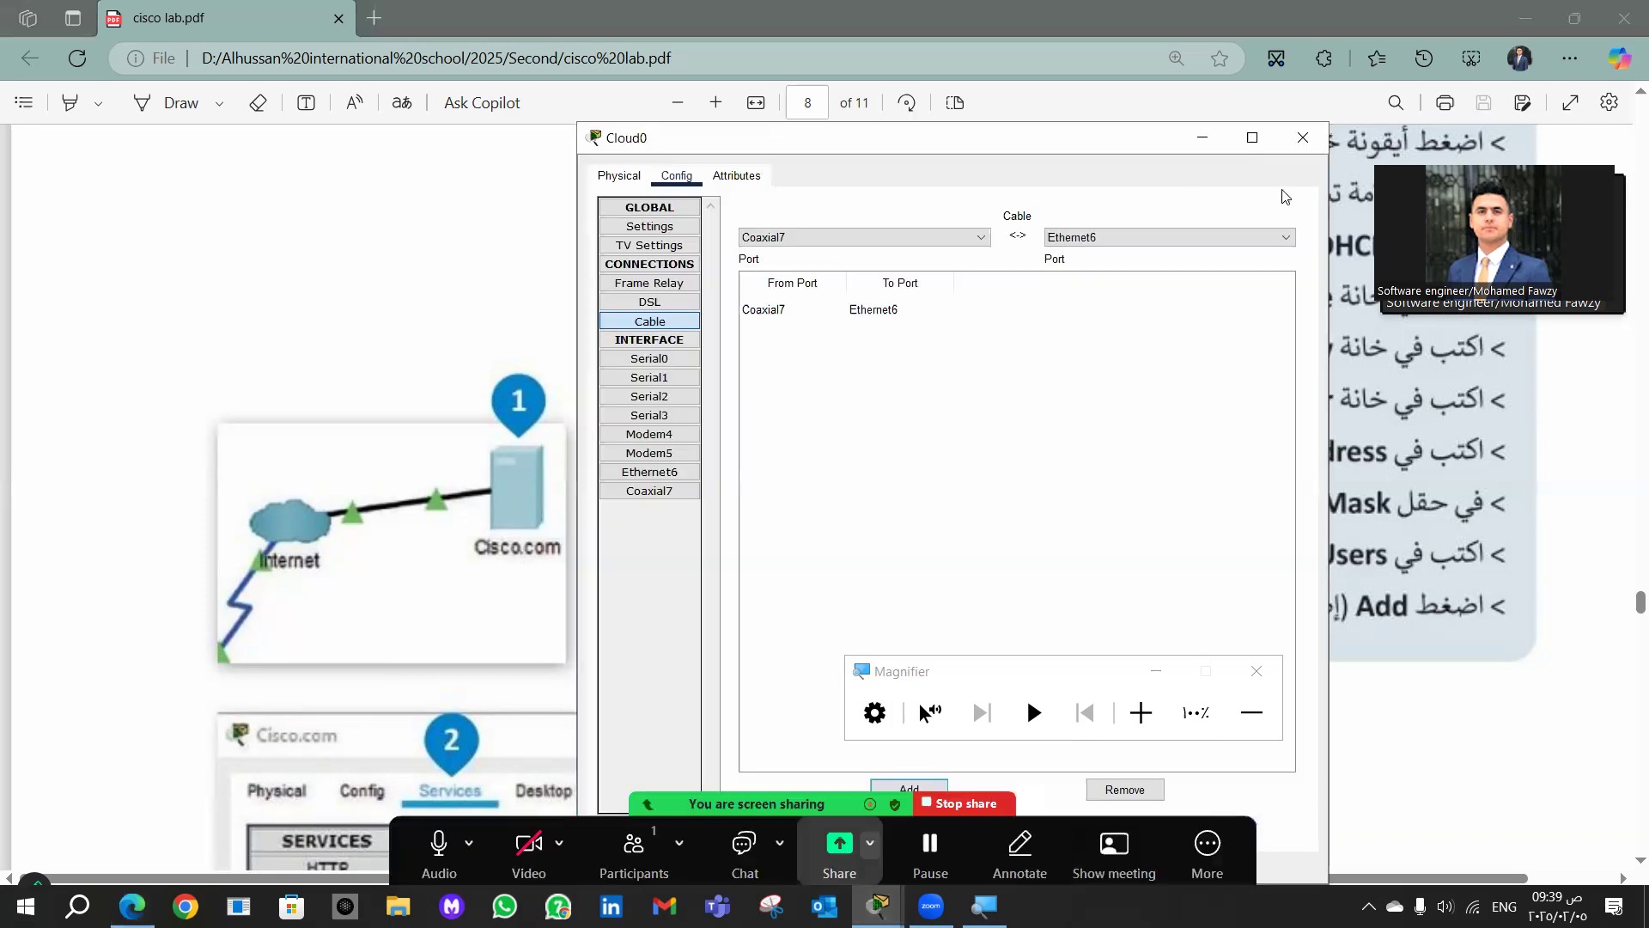
left_click(1320, 138)
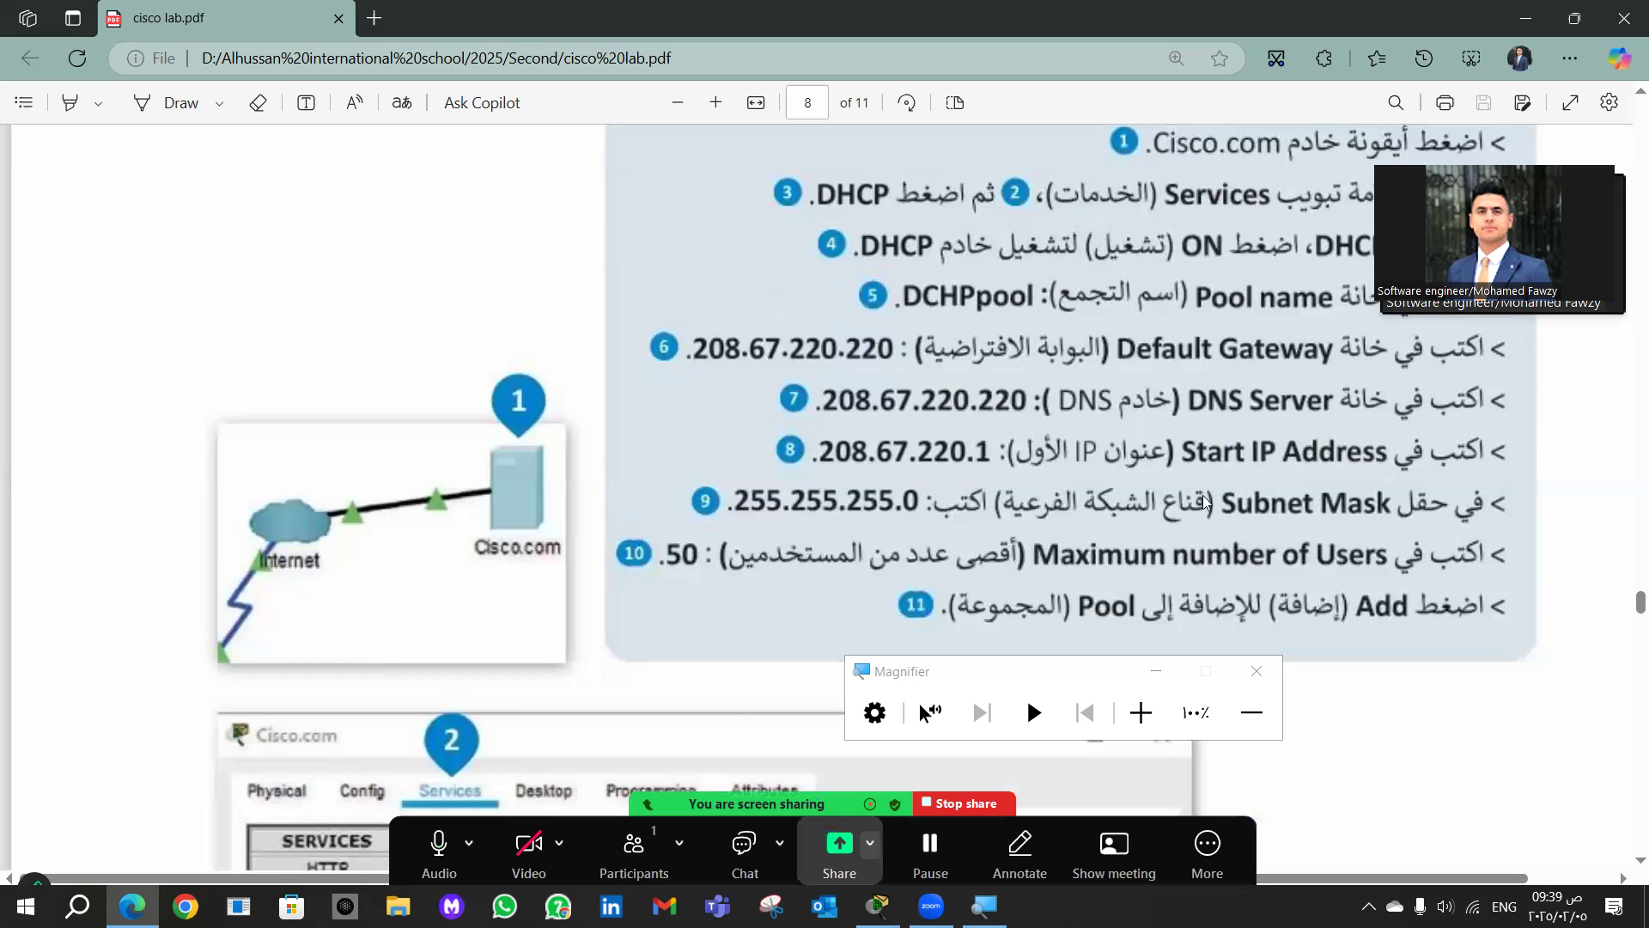
Step: Switch to Packet Tracer, open Server0's DHCP service settings and turn the service on
key("alt+Tab")
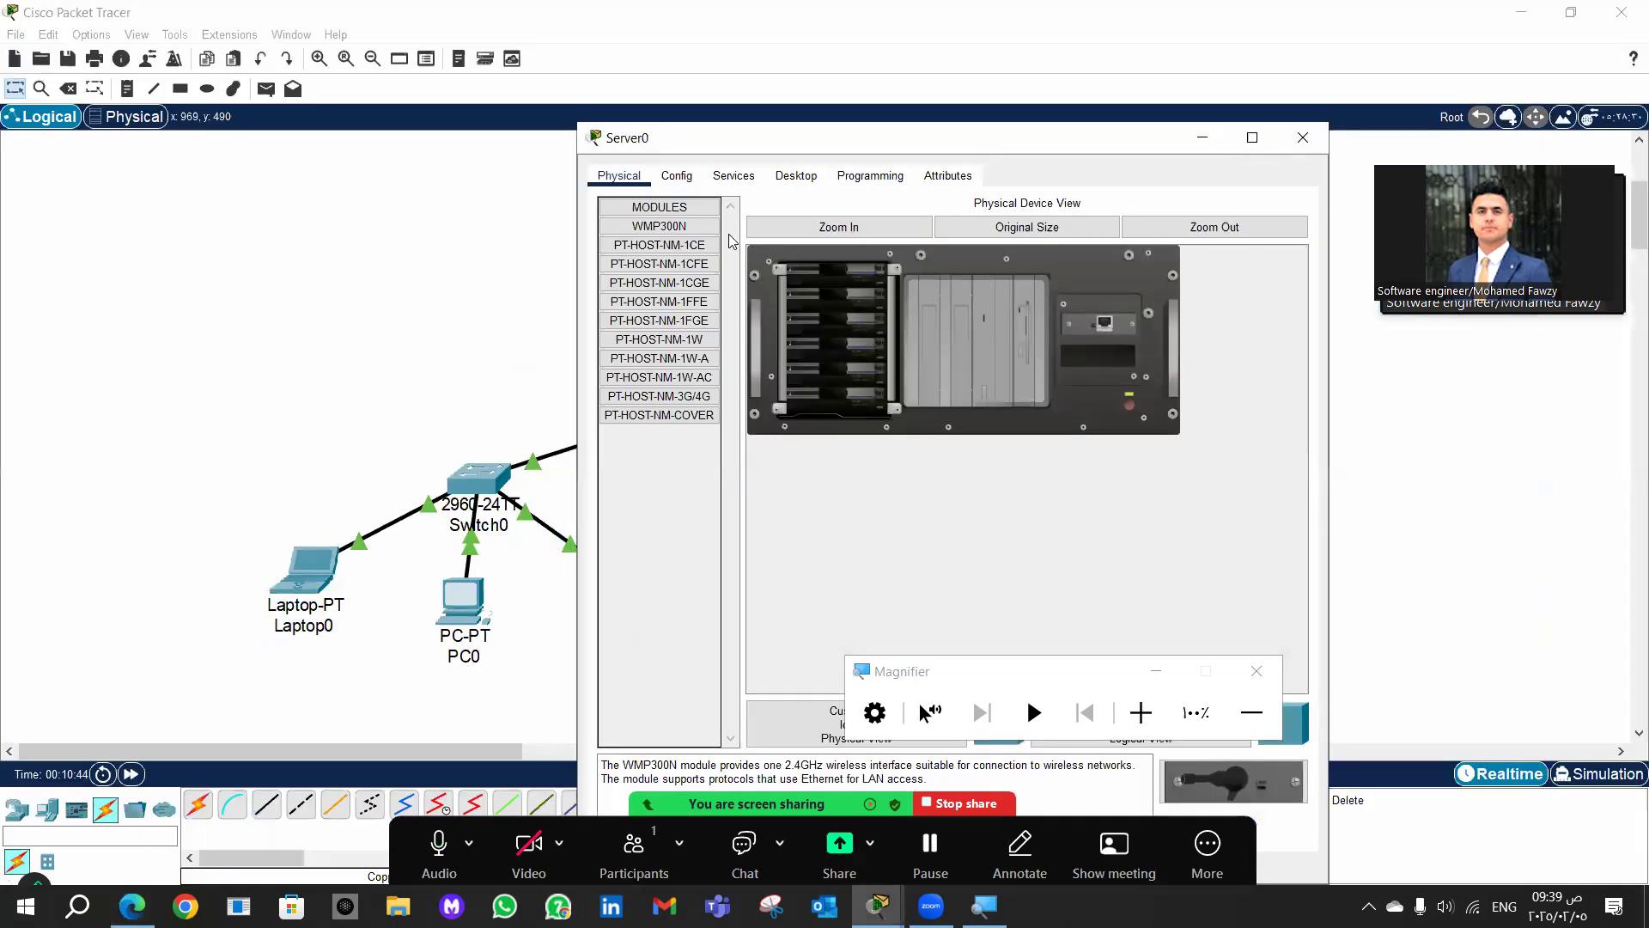
left_click(675, 173)
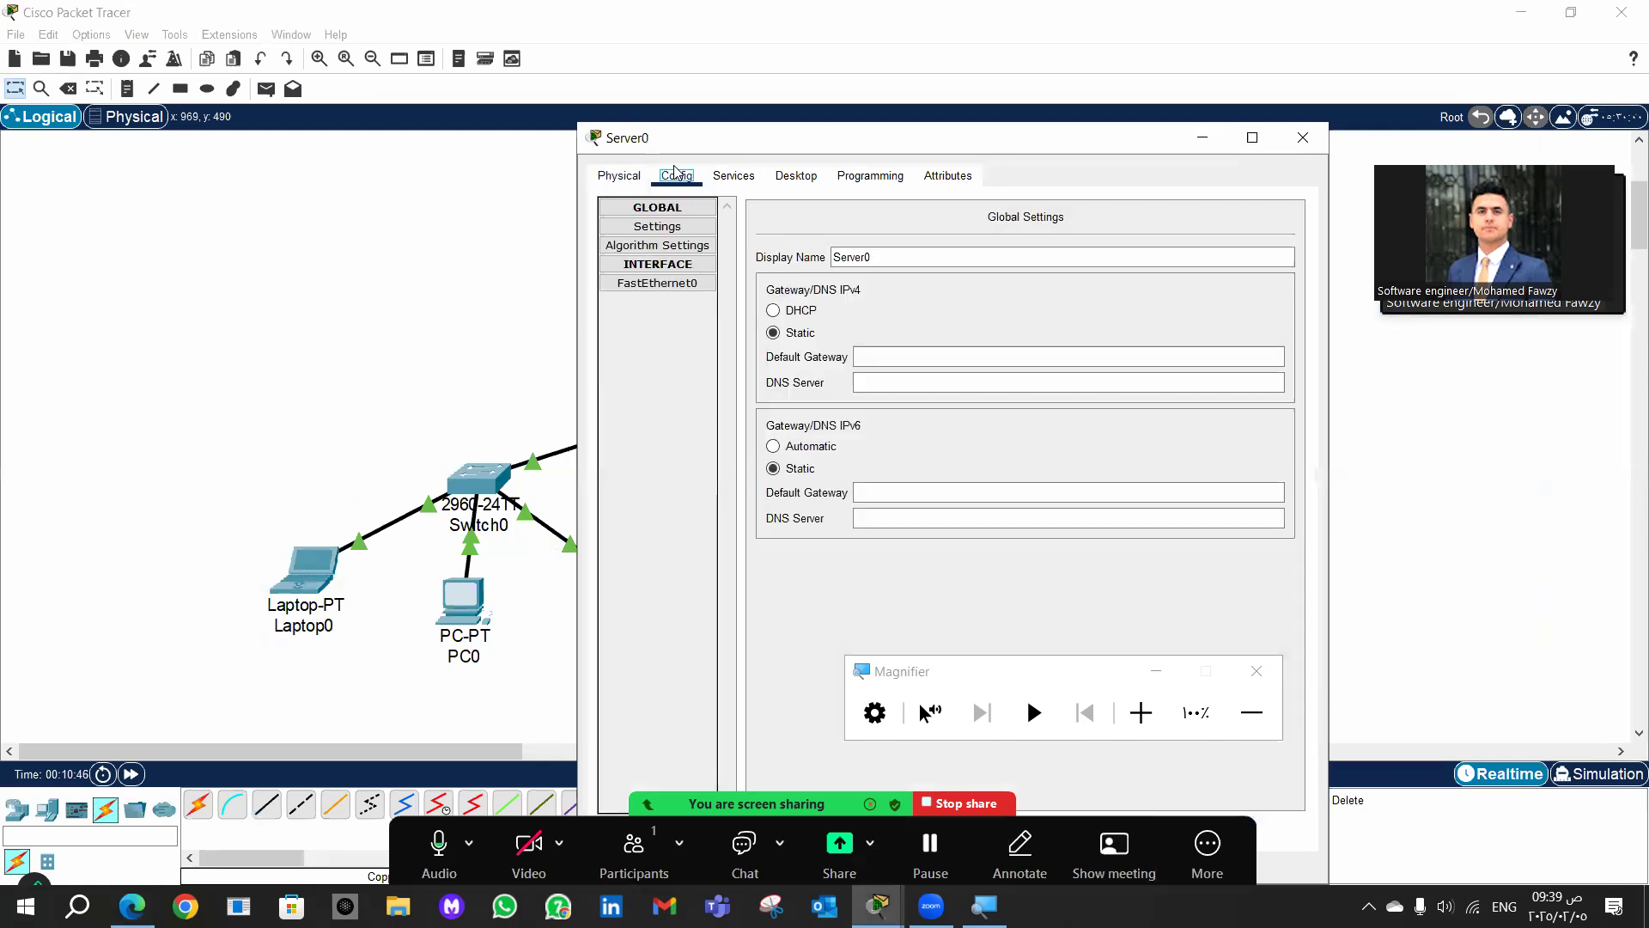
left_click(723, 176)
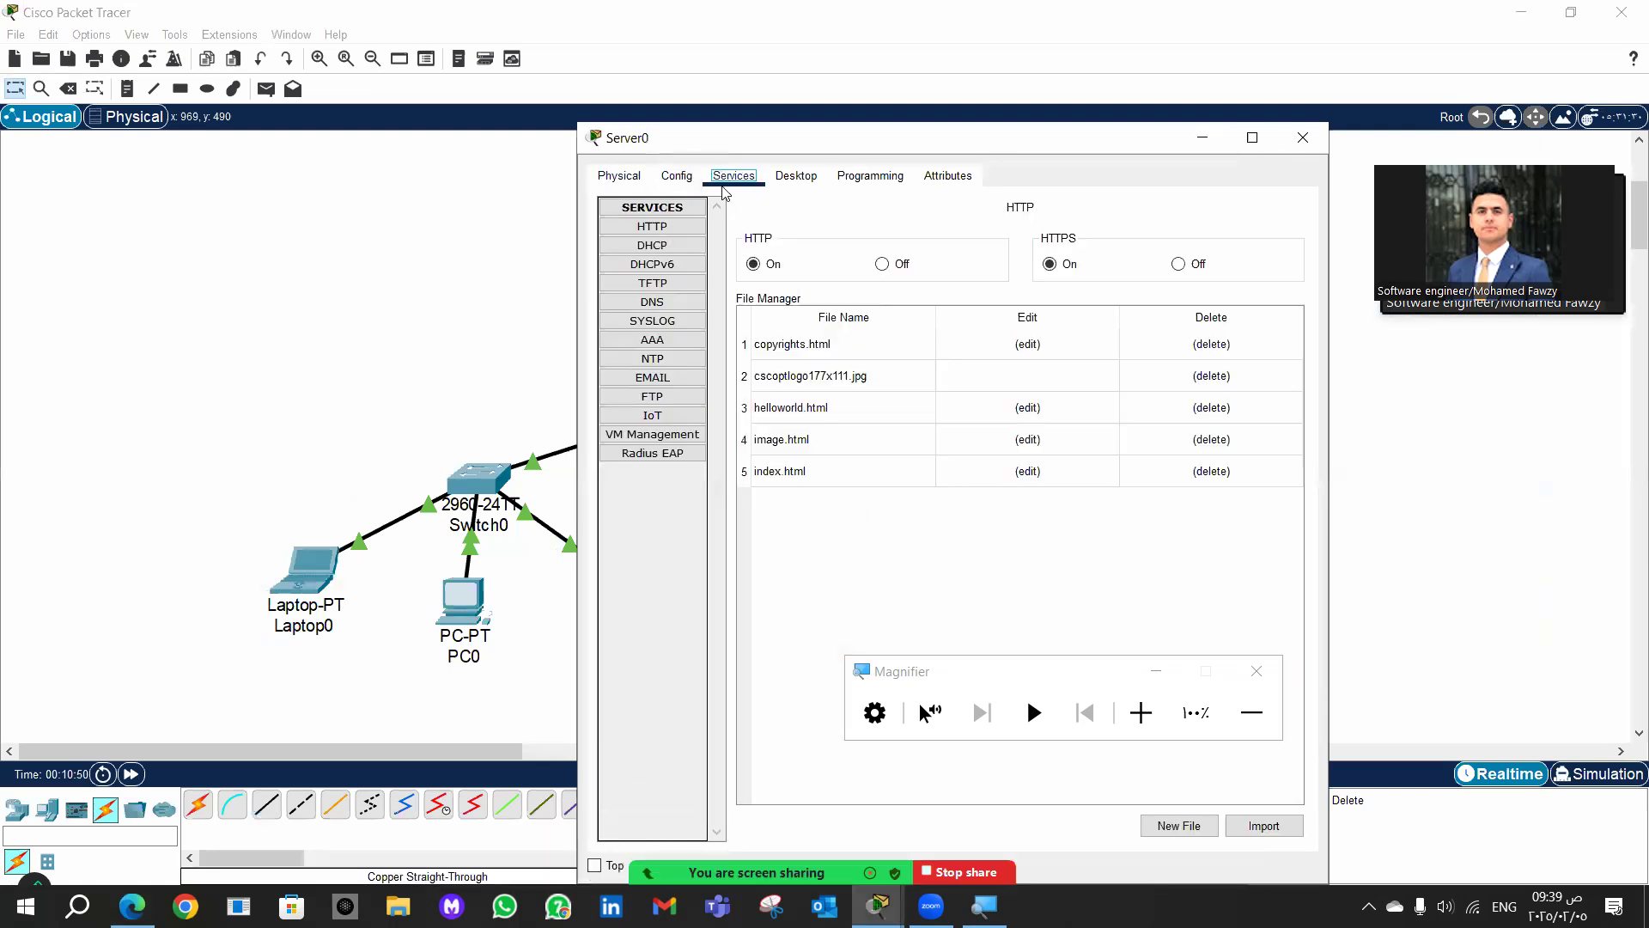
left_click(662, 248)
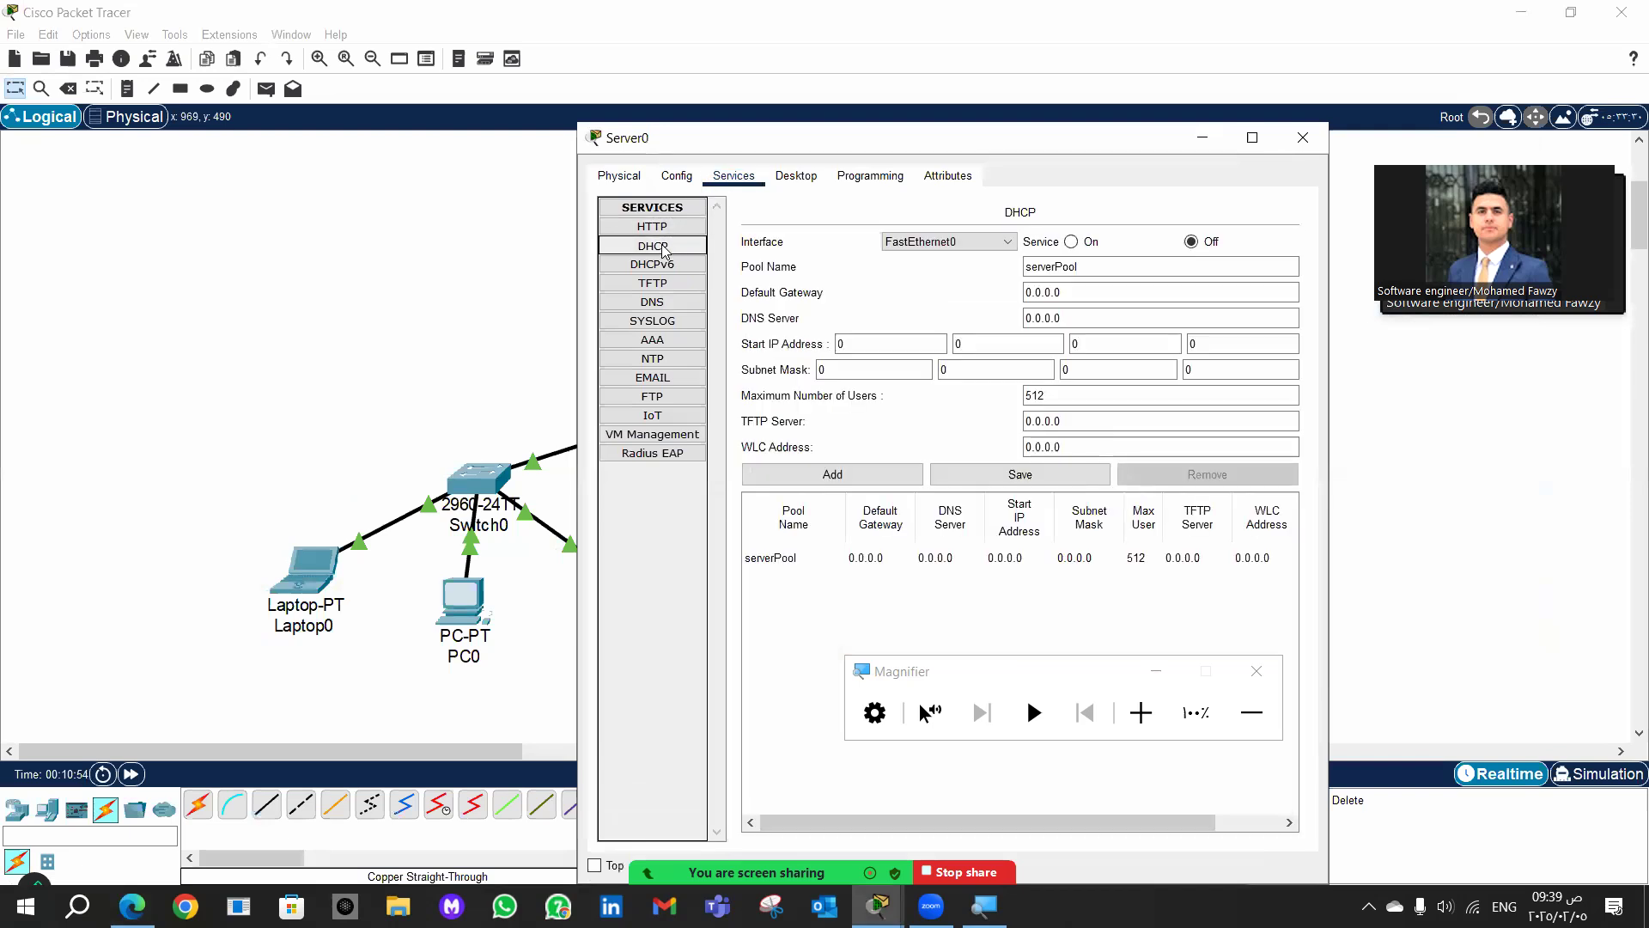
left_click(1071, 243)
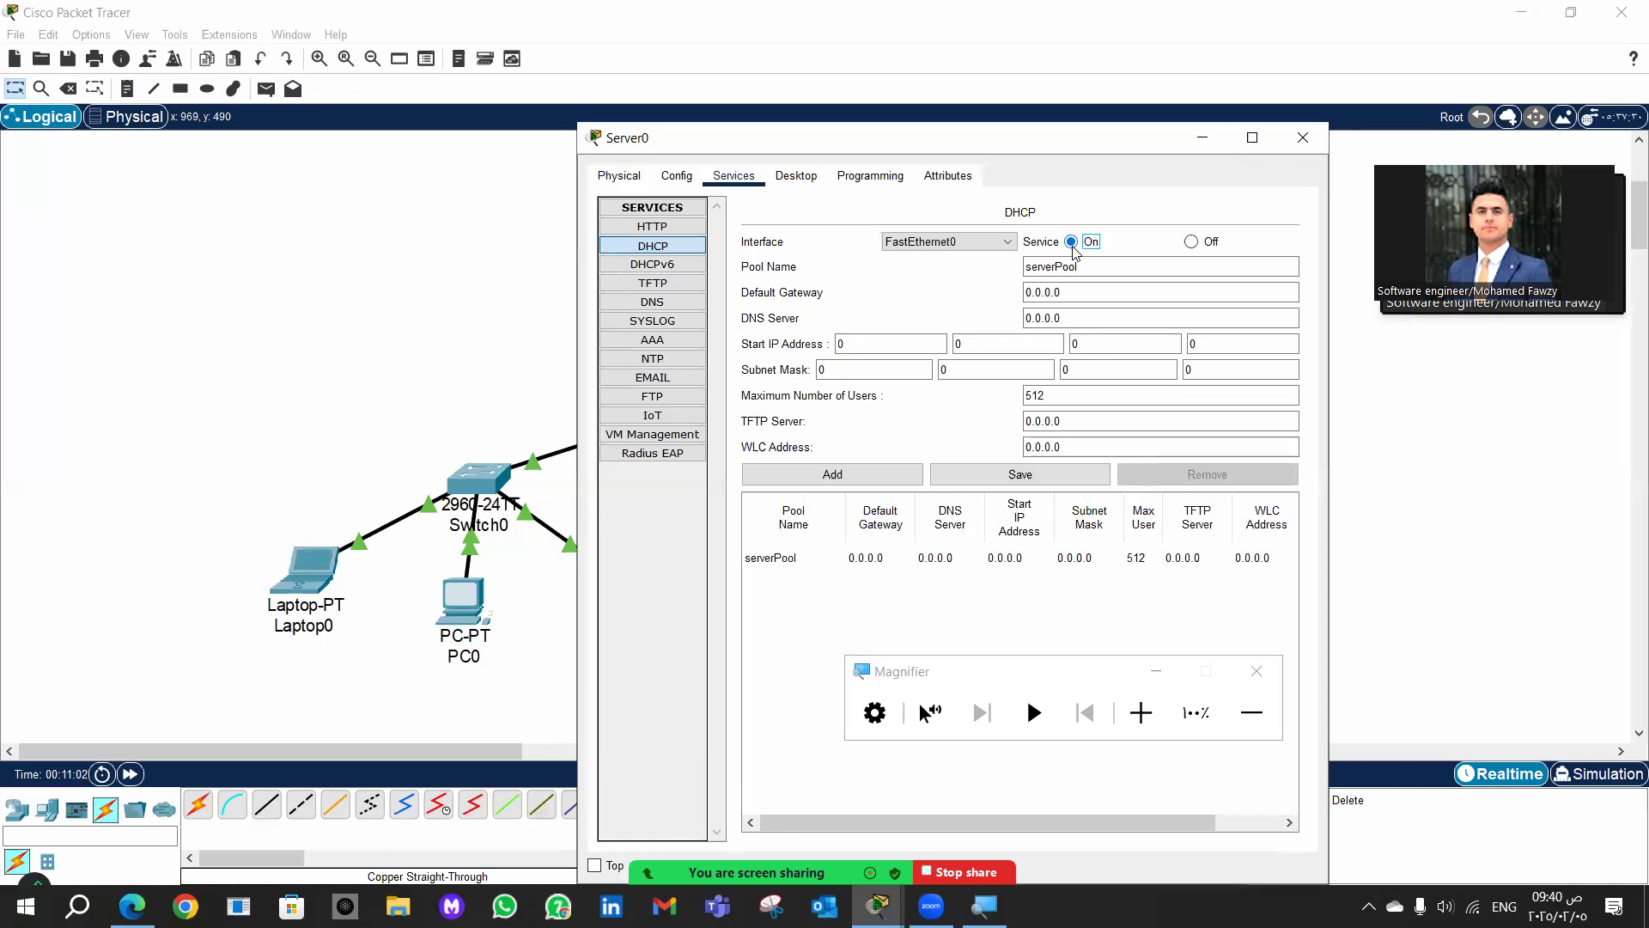
Step: Name Server0's DHCP pool "DHCP pool"
double_click(1093, 273)
left_click(1093, 273)
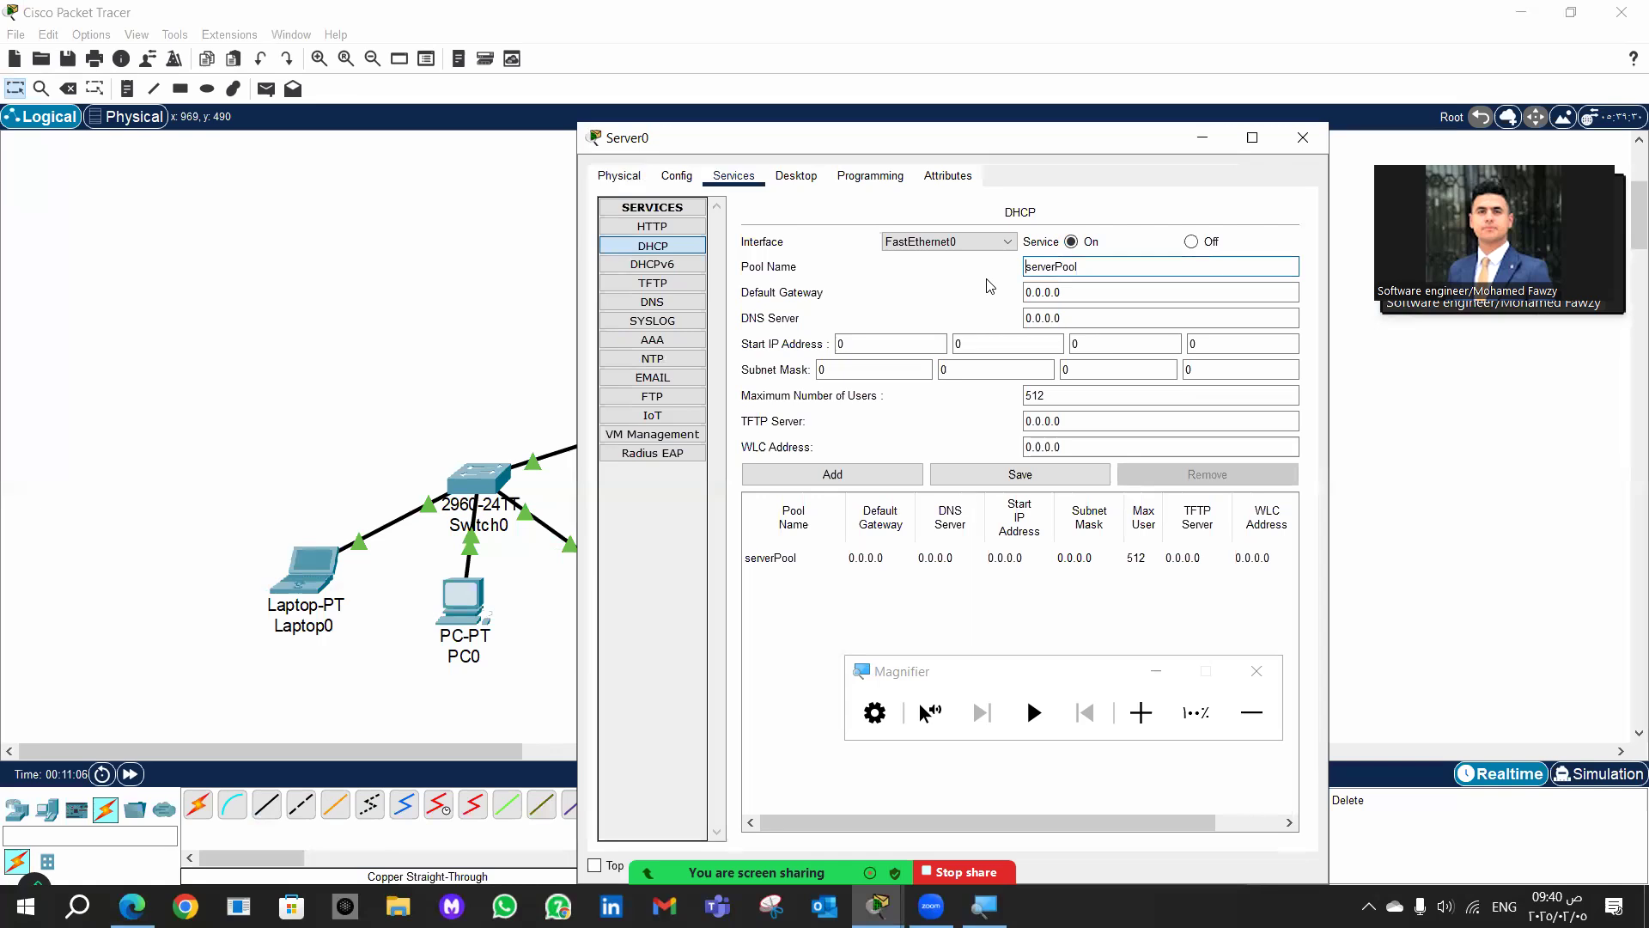
left_click_drag(1084, 267, 1019, 272)
type("DHCP pool")
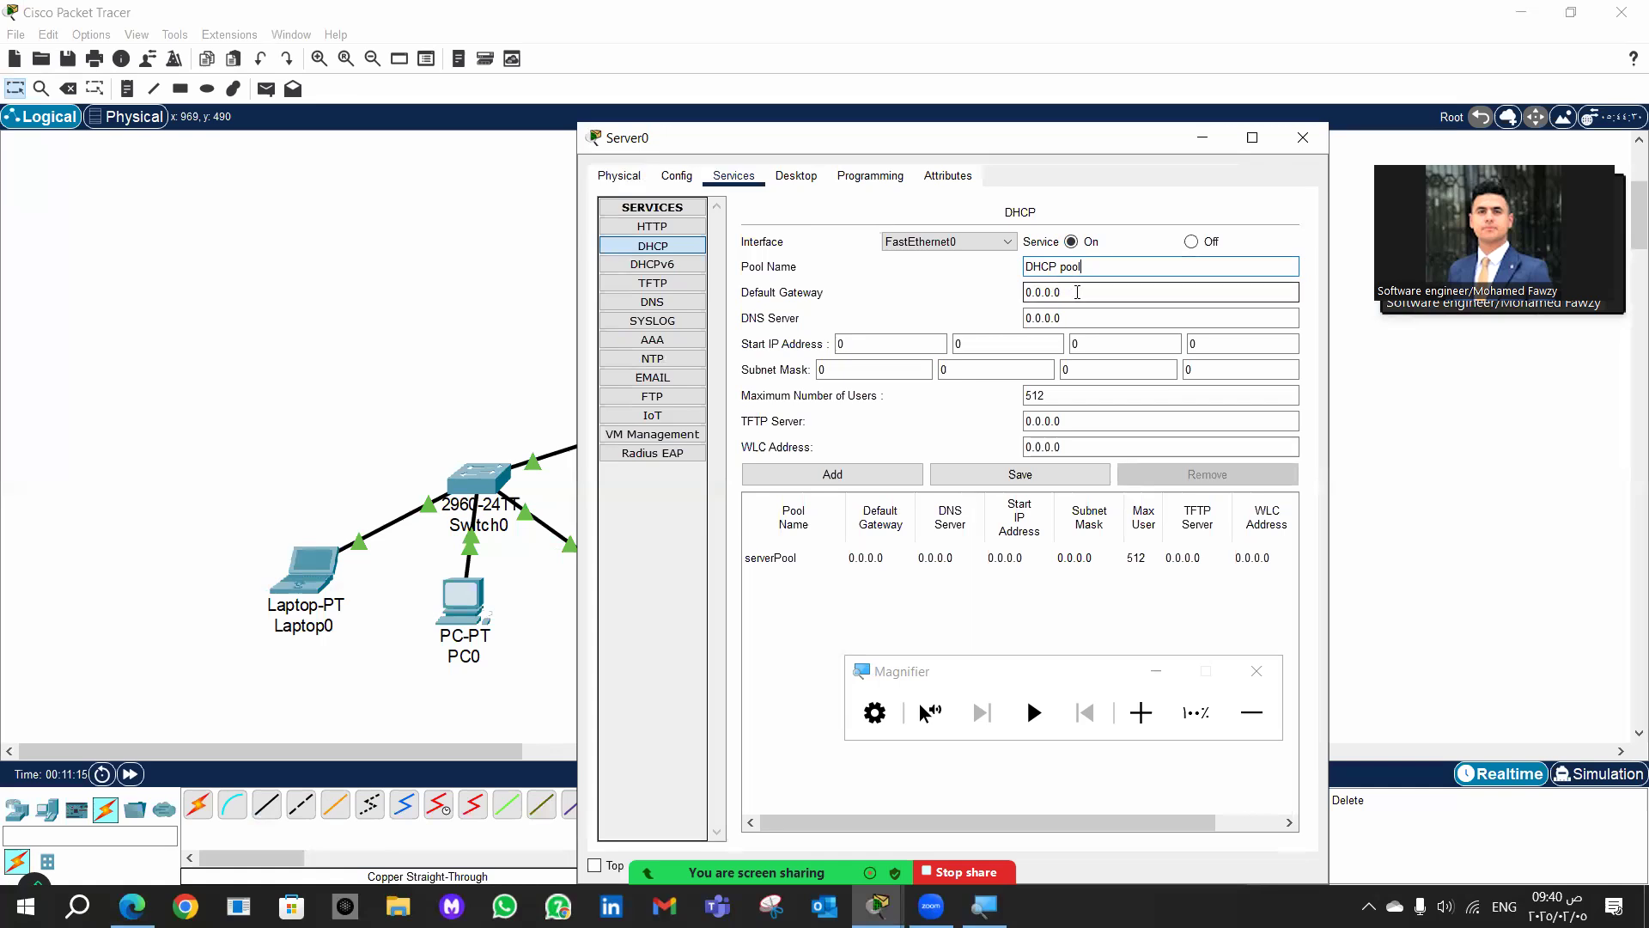
Step: Set both the default gateway and the DNS server of the DHCP pool to 208.67.220.220
key("Tab")
type("208")
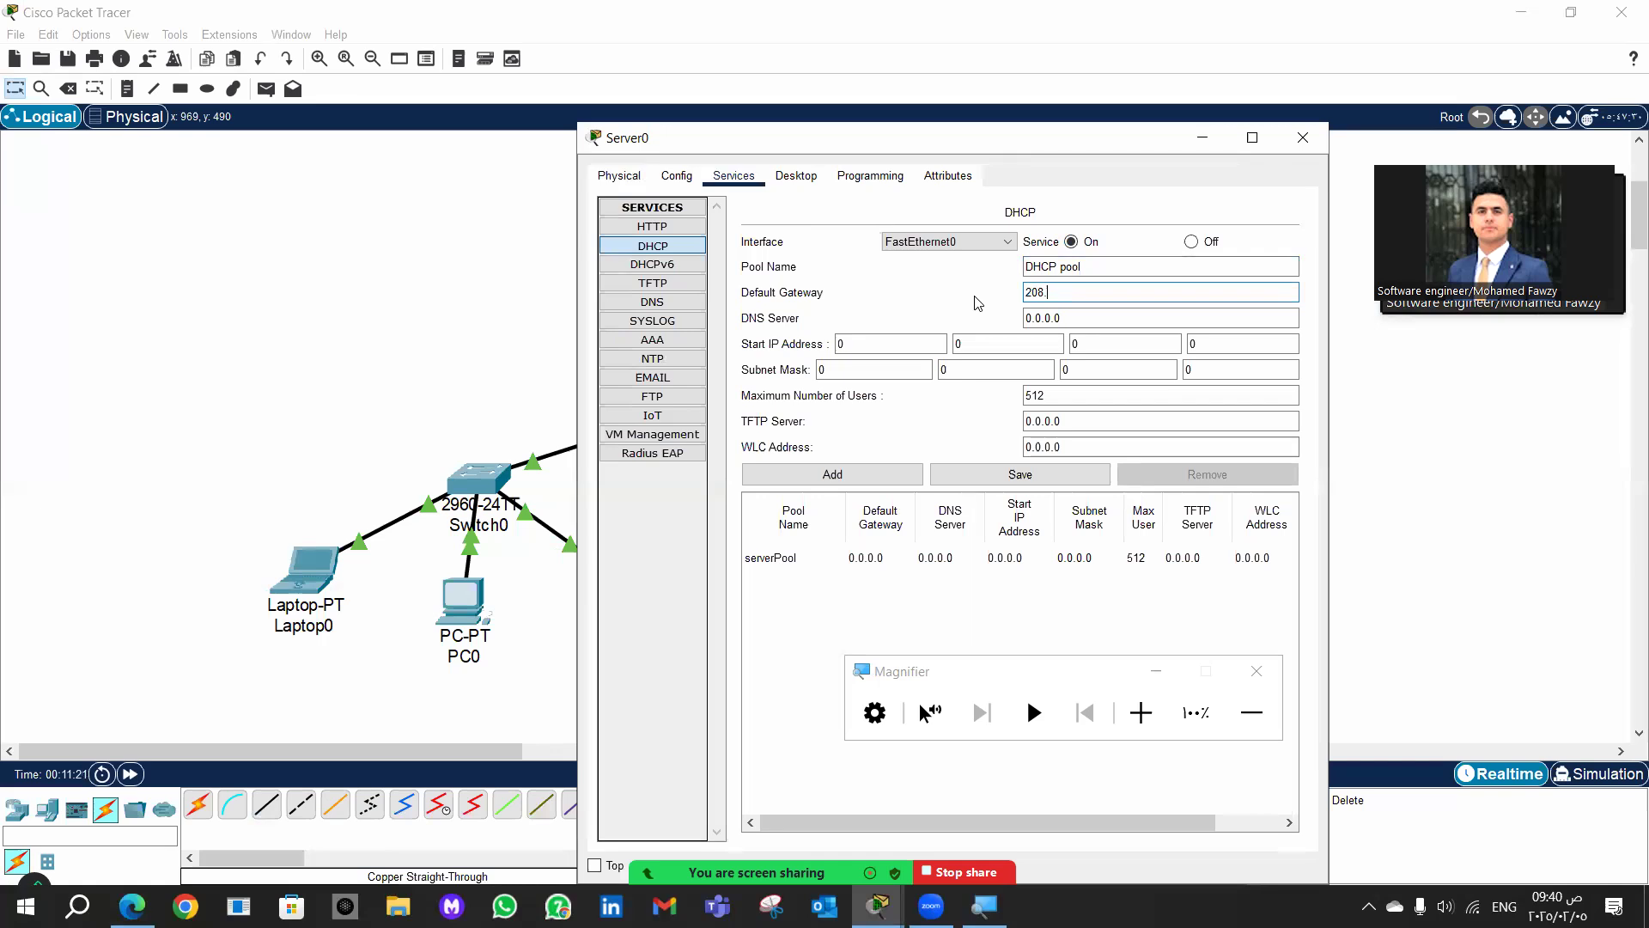
type(".67.220.")
type("220")
key("Tab")
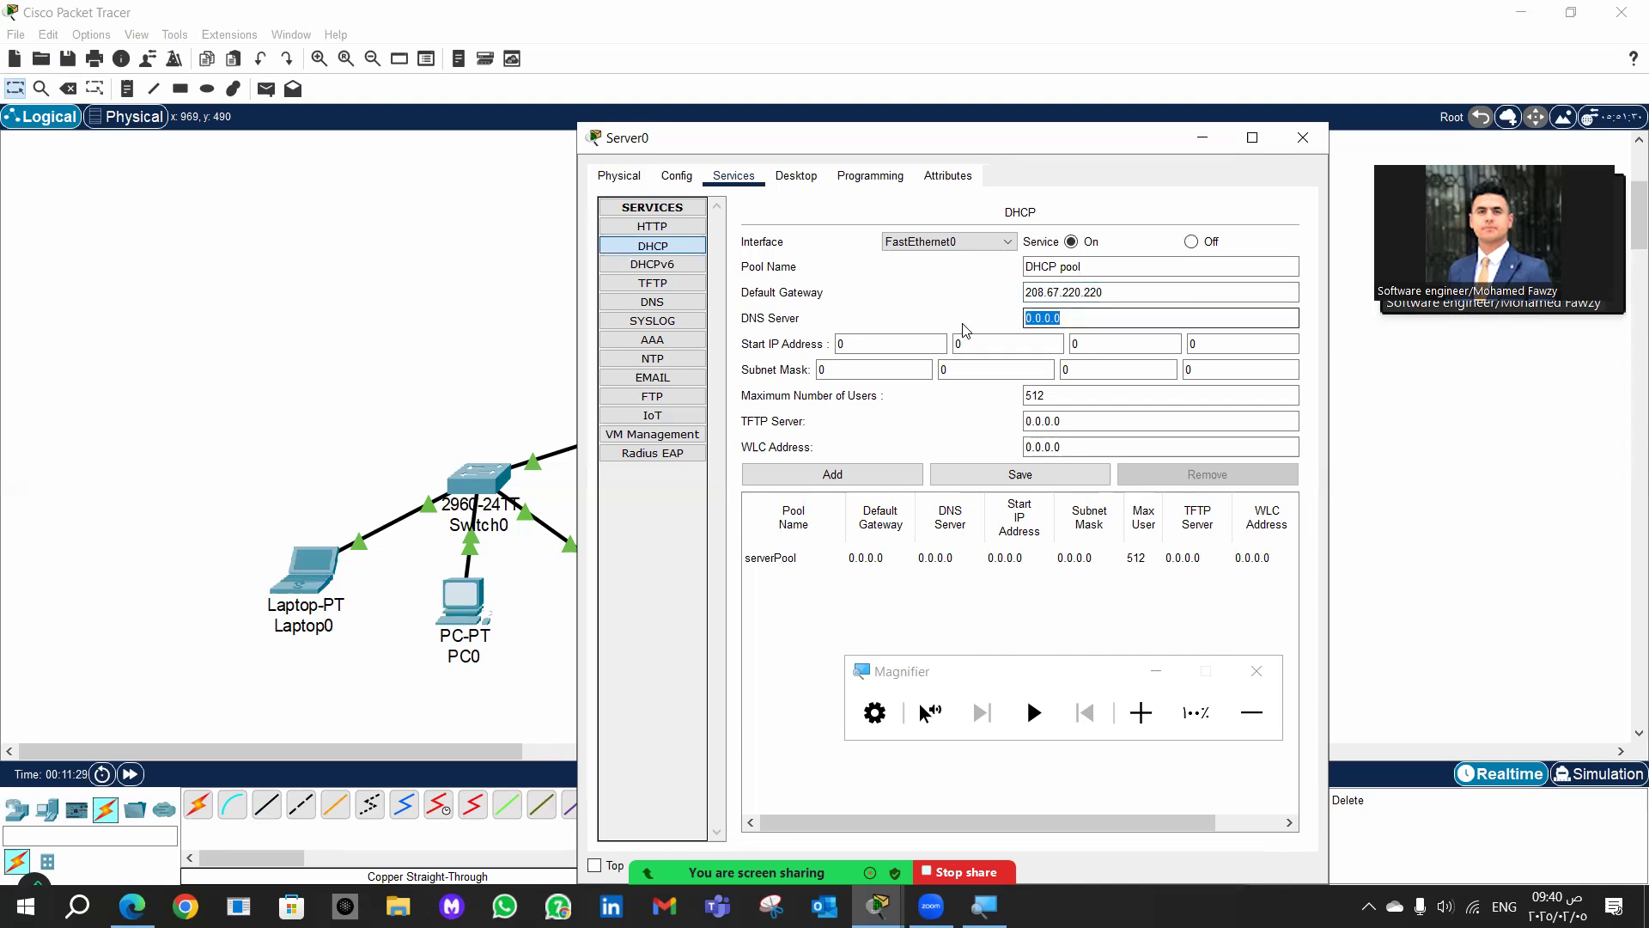
type("2")
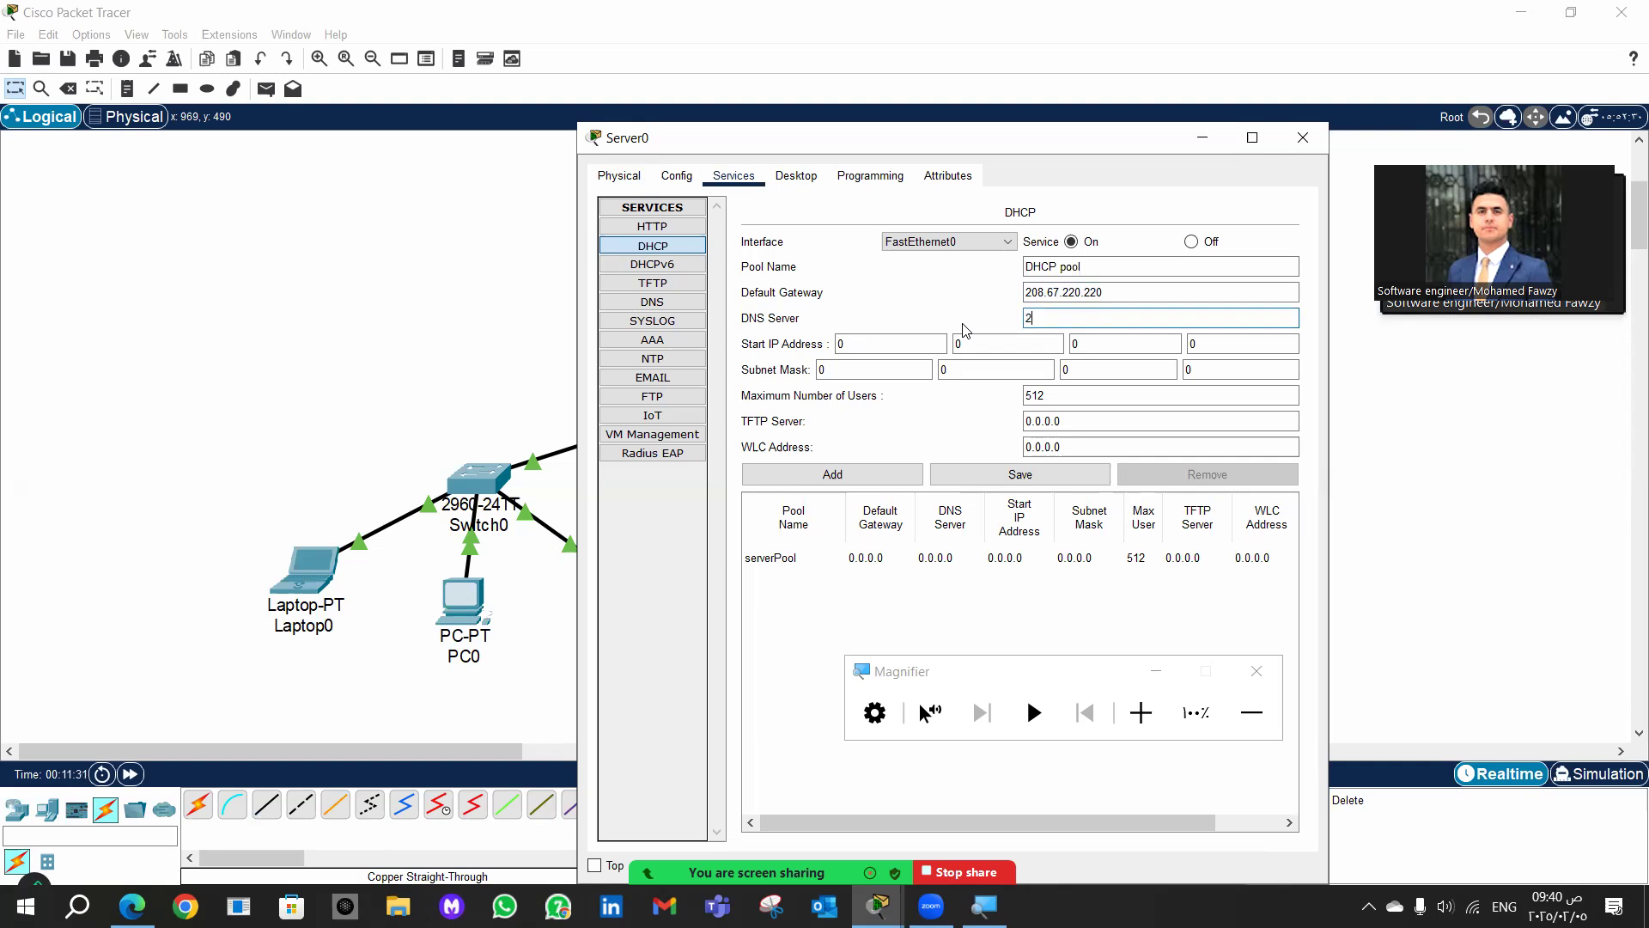
type("08.67.220.220")
Step: Set the DHCP pool's start IP address to 208.67.220.1
left_click(899, 341)
type("208")
left_click(972, 340)
type("67")
left_click(1070, 344)
type("220")
left_click(1186, 343)
type("0")
left_click(1189, 344)
type("1")
Step: Set the DHCP pool's subnet mask to 255.255.255.0
left_click(885, 370)
type("2")
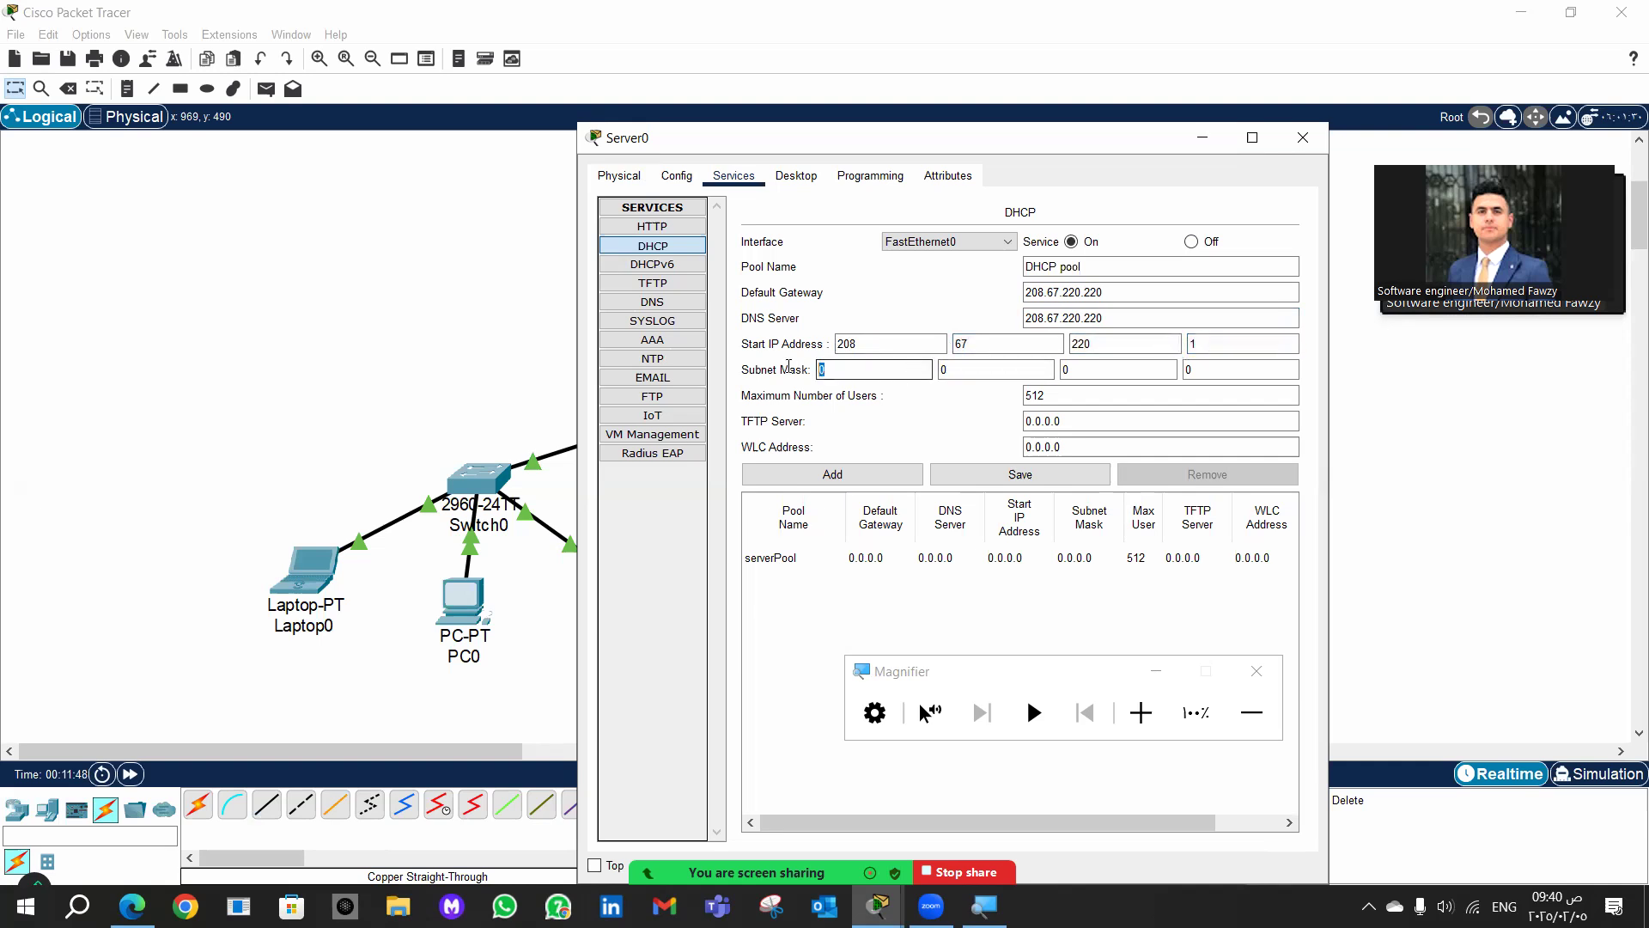
type("55")
key("Tab")
type("255")
key("Tab")
type("255")
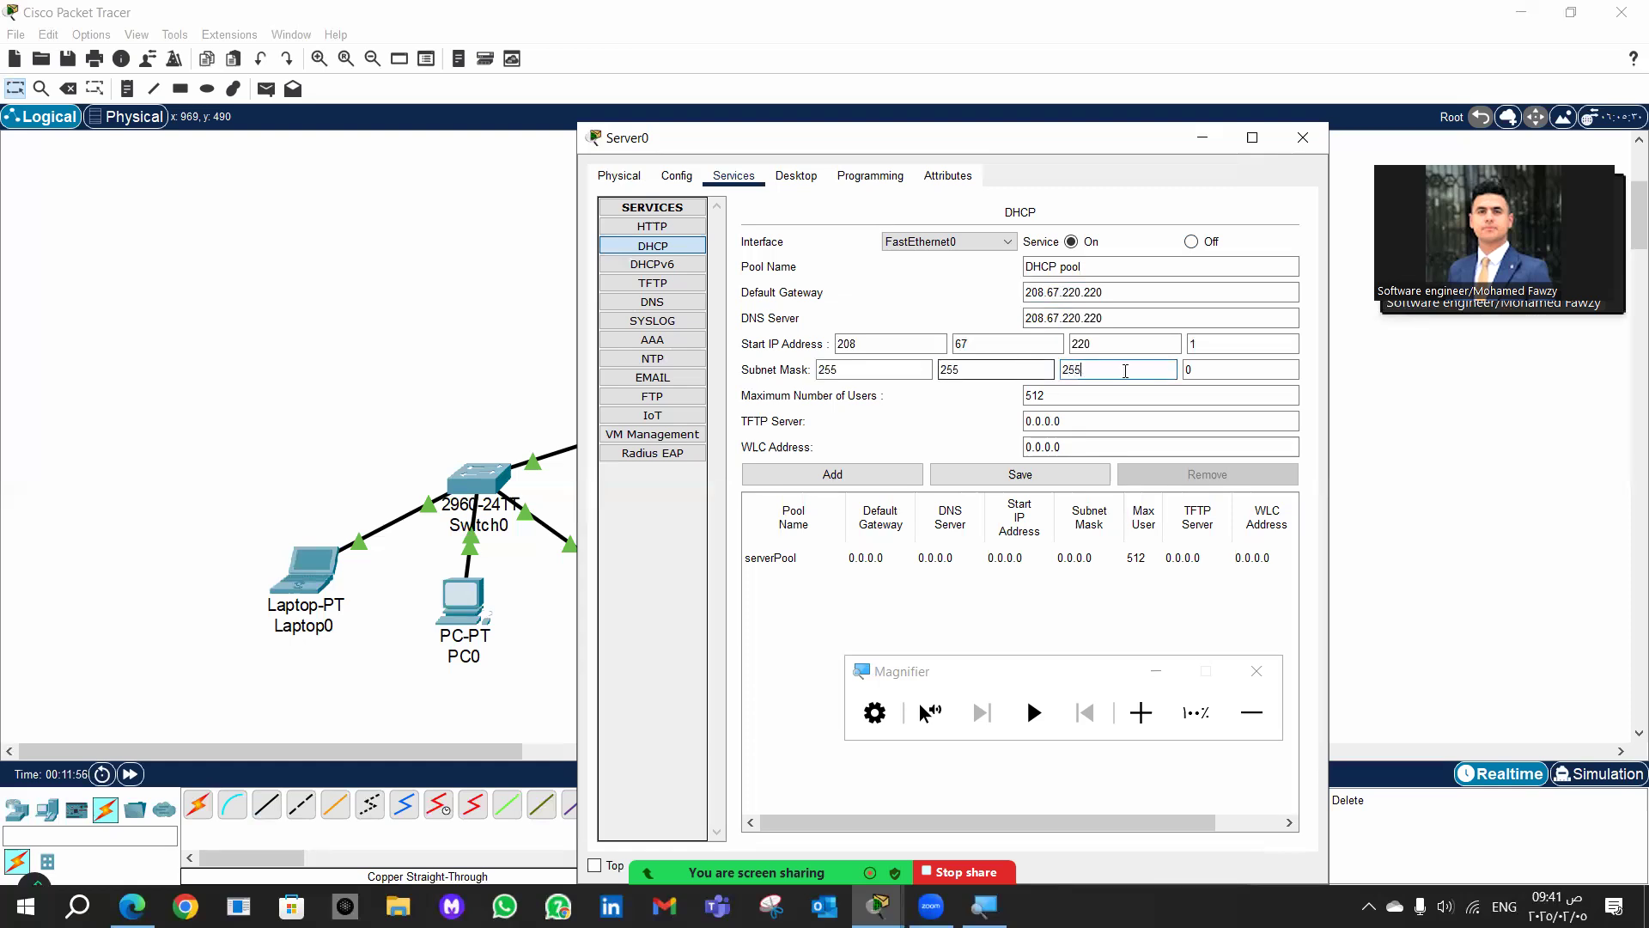
key("Tab")
type("0")
Step: Set the maximum number of users to 50 and add the pool to Server0's DHCP list
key("Tab")
type("50")
key("Tab")
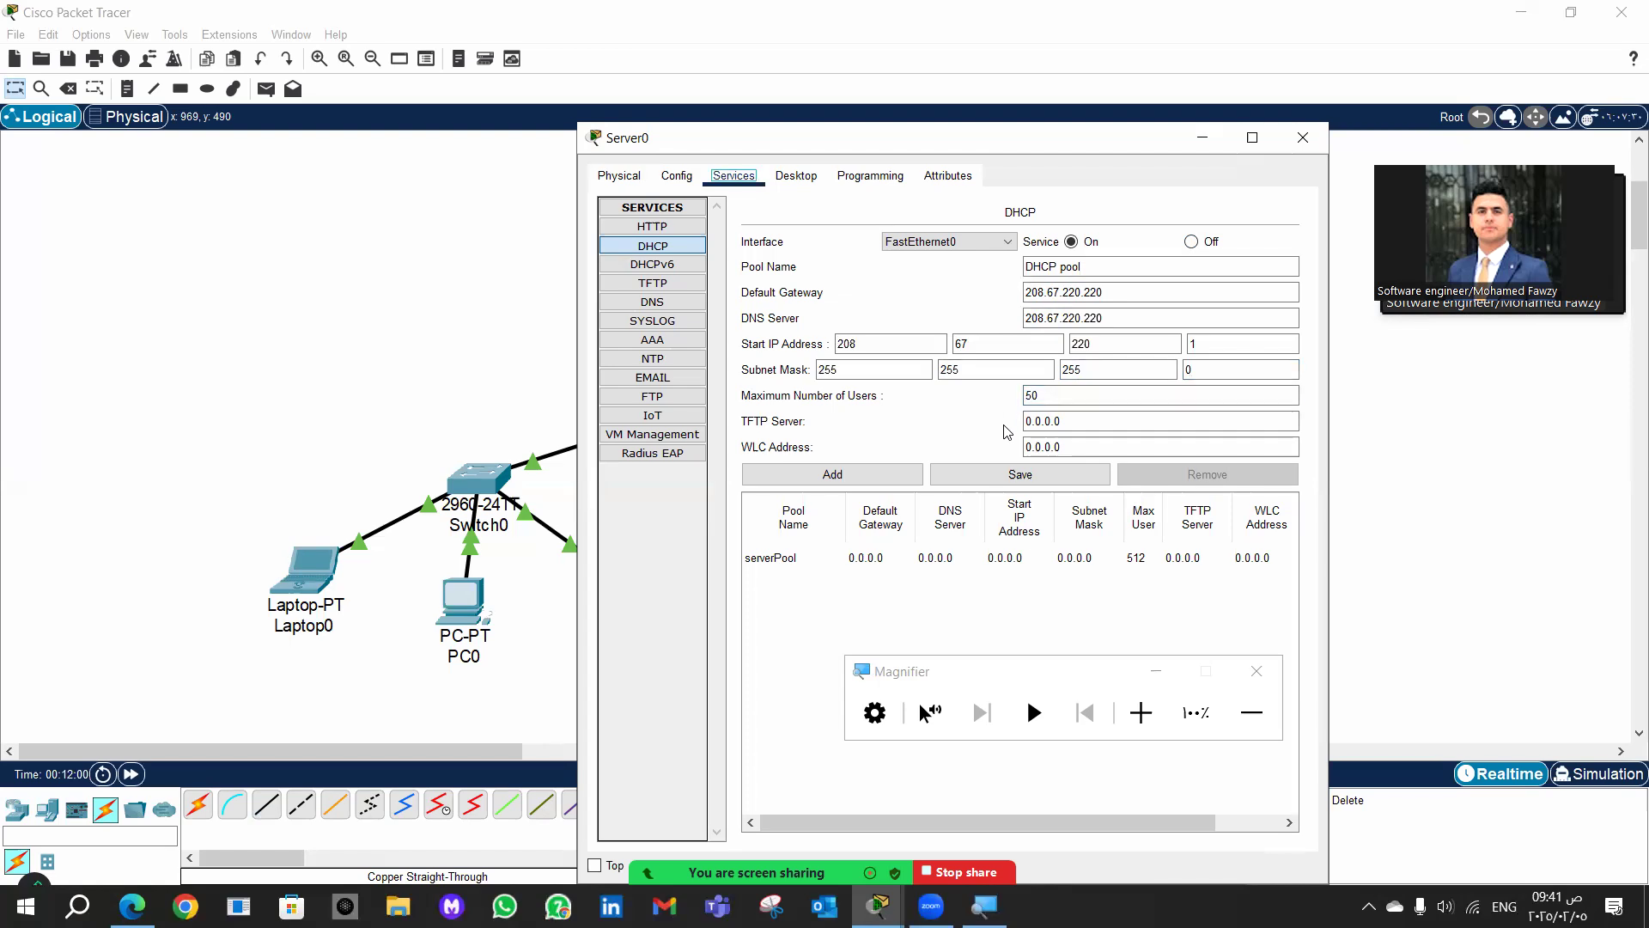
left_click(872, 475)
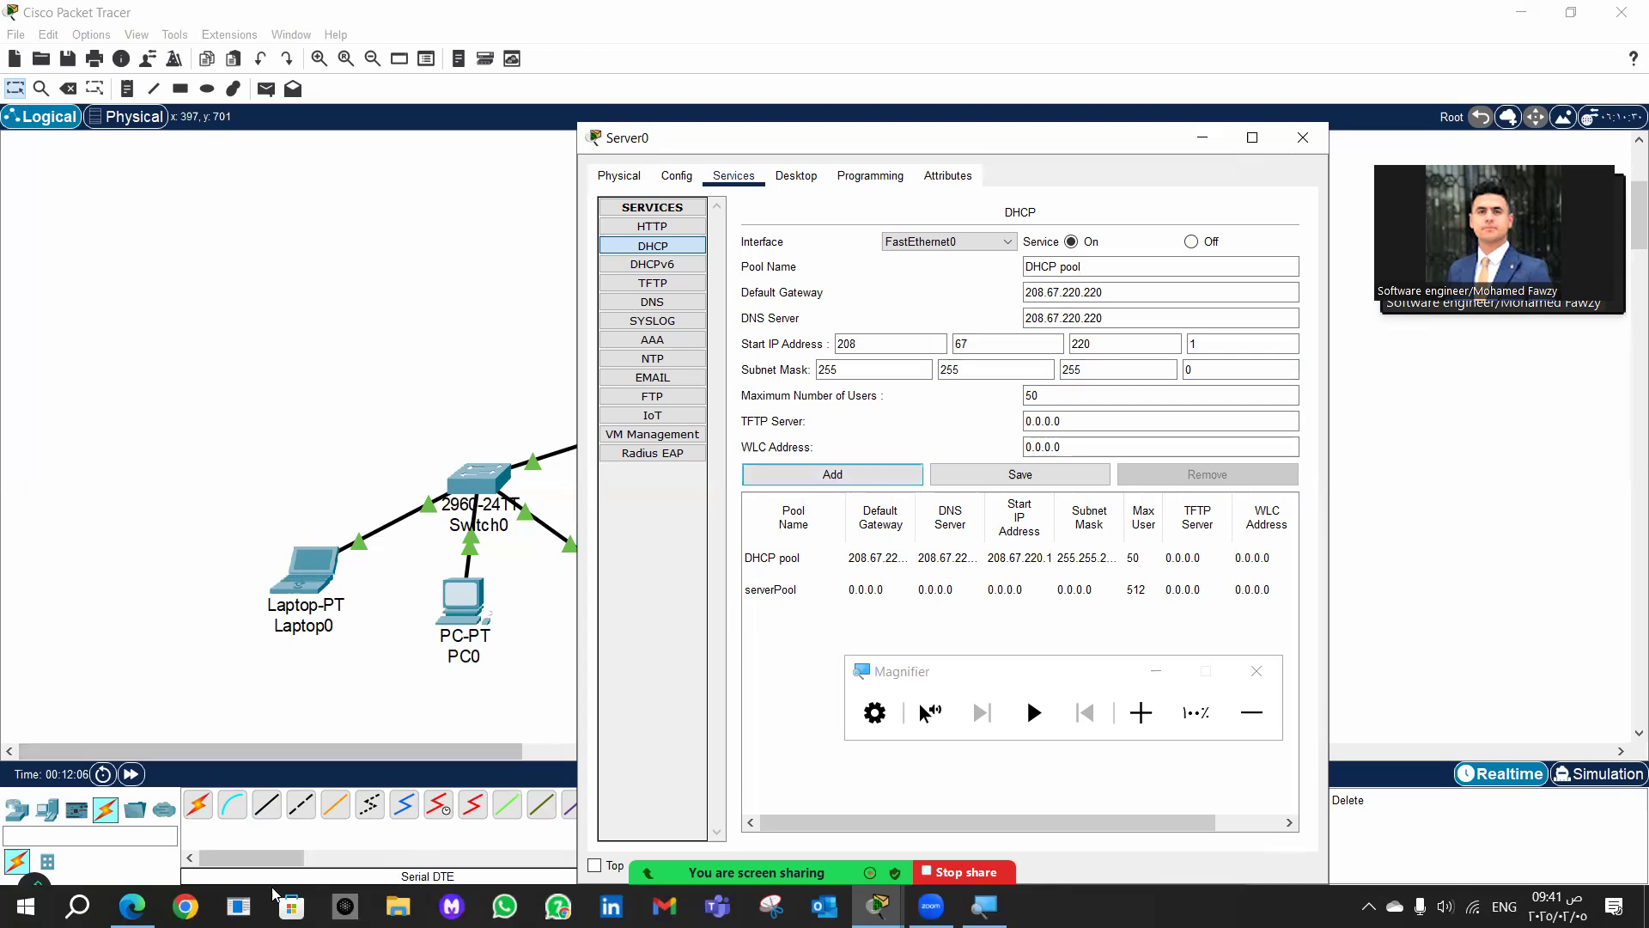
Step: Switch to the lab PDF in Edge and read the page 9 instructions for setting up Cisco.com as a DNS server
left_click(131, 905)
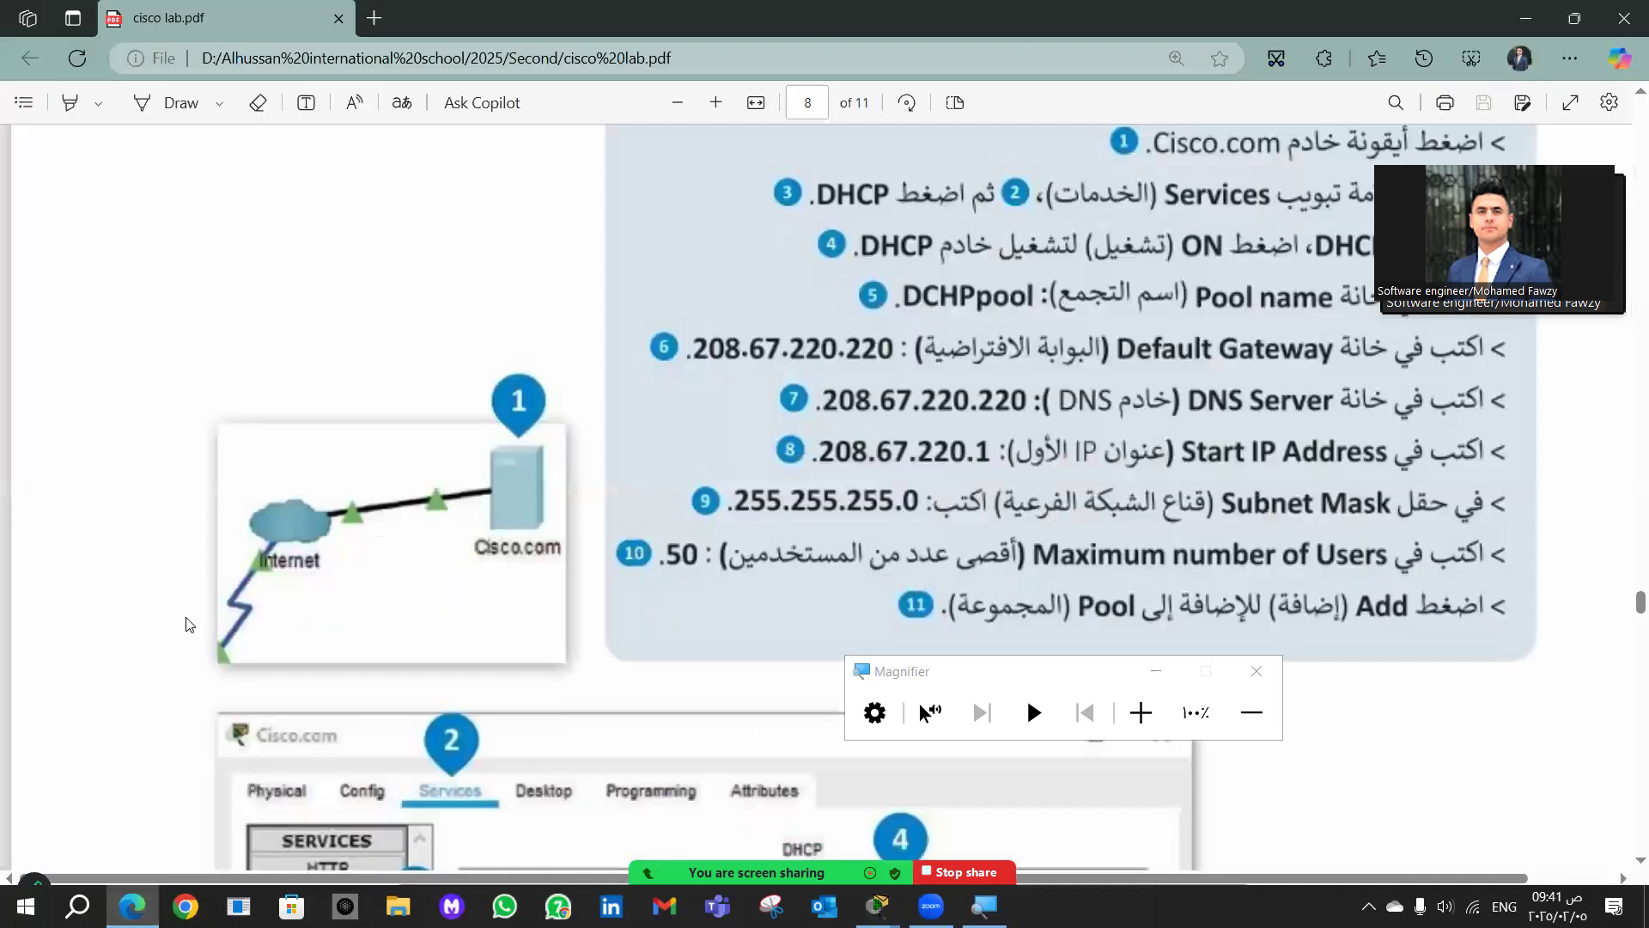
scroll(186, 625, "down", 10)
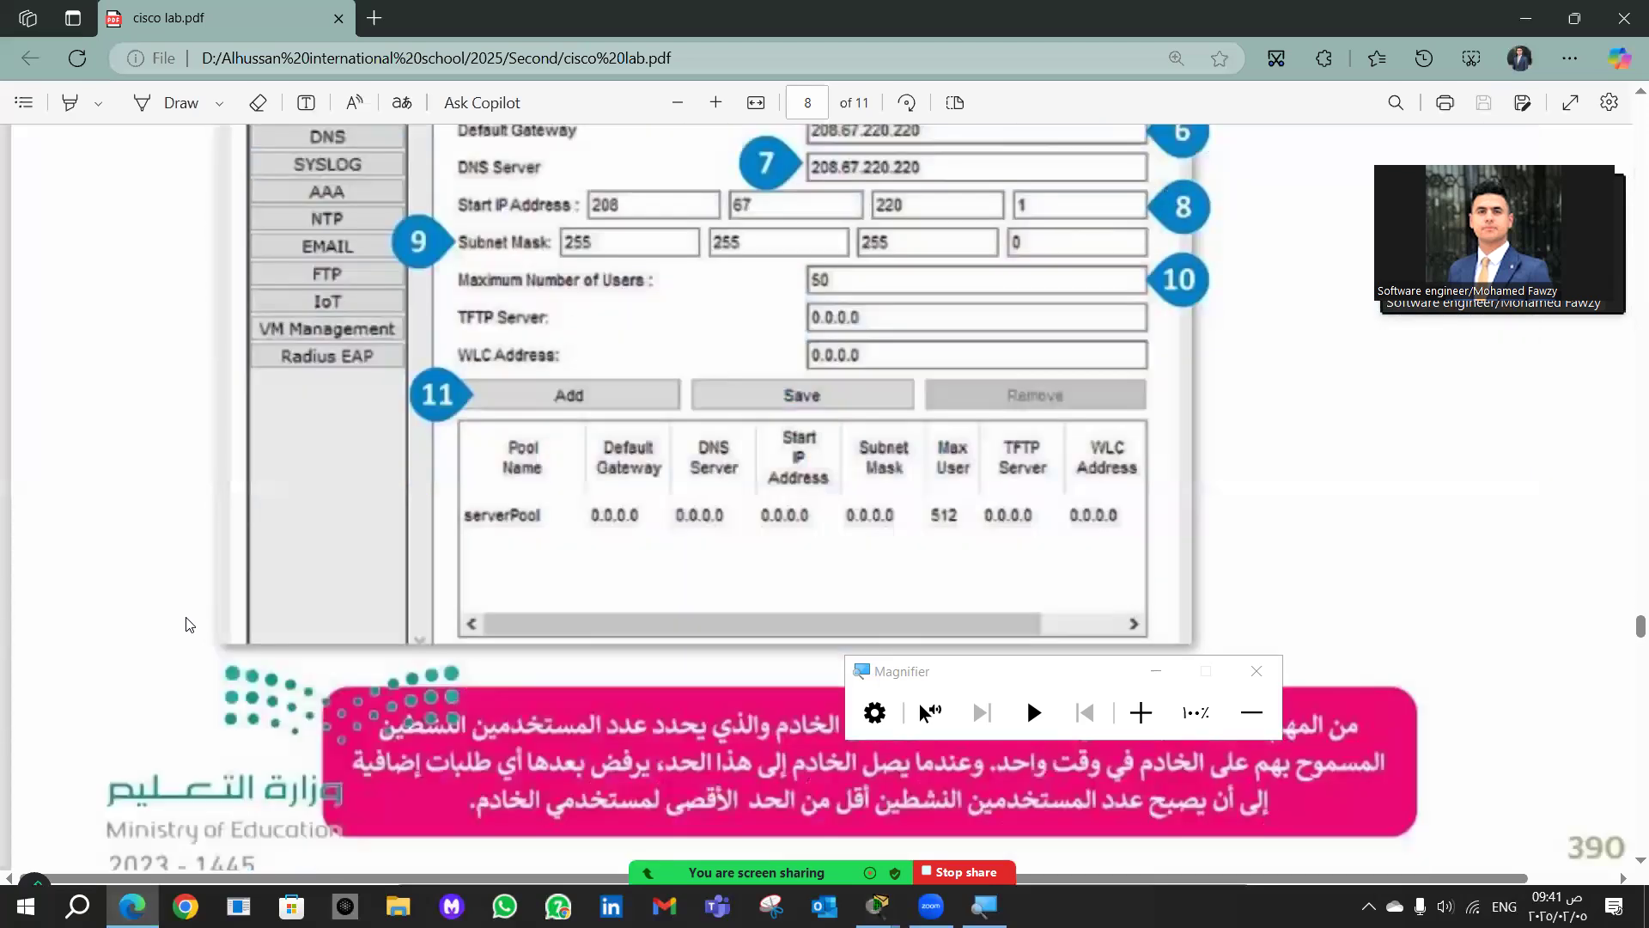
scroll(187, 625, "down", 12)
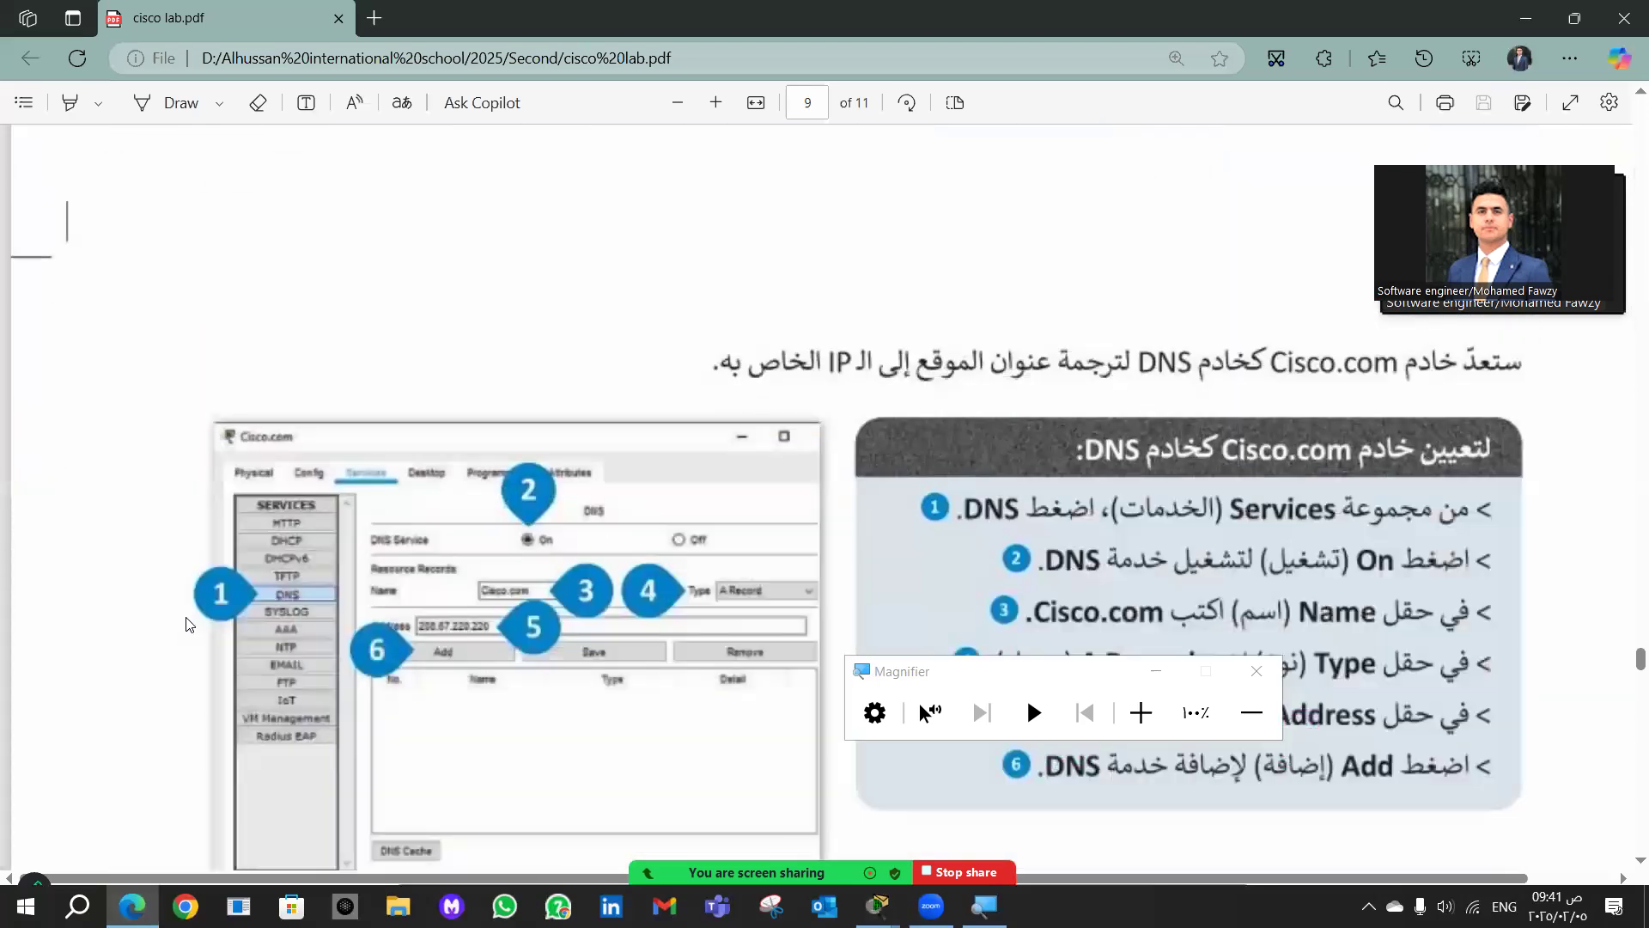
scroll(186, 624, "down", 3)
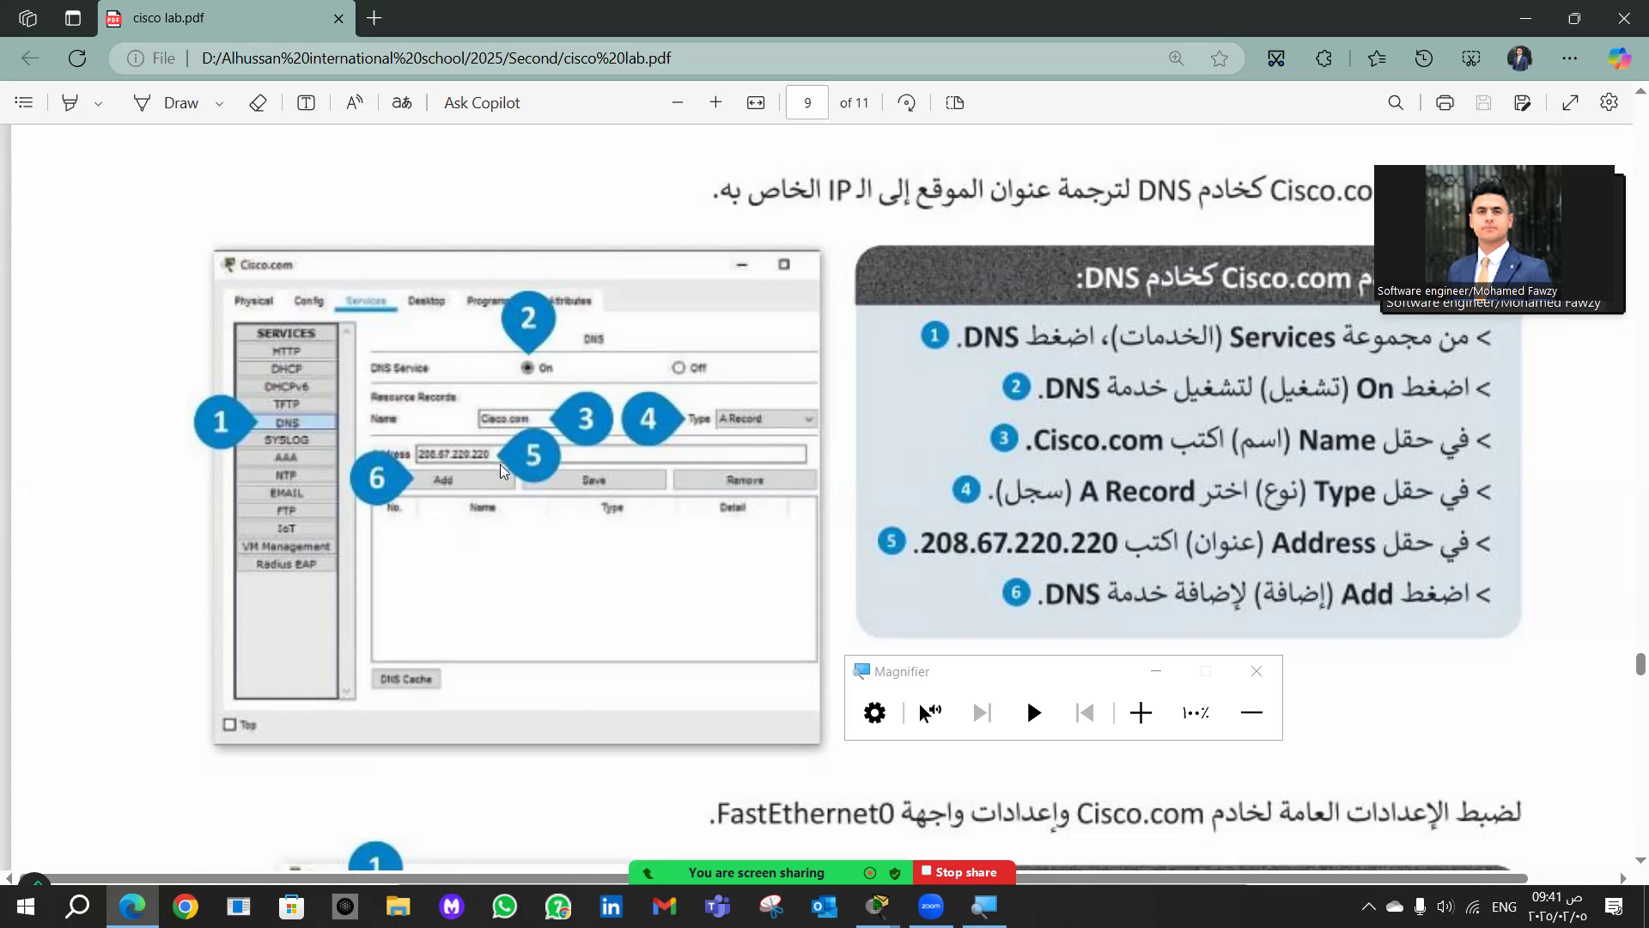
scroll(500, 484, "down", 5)
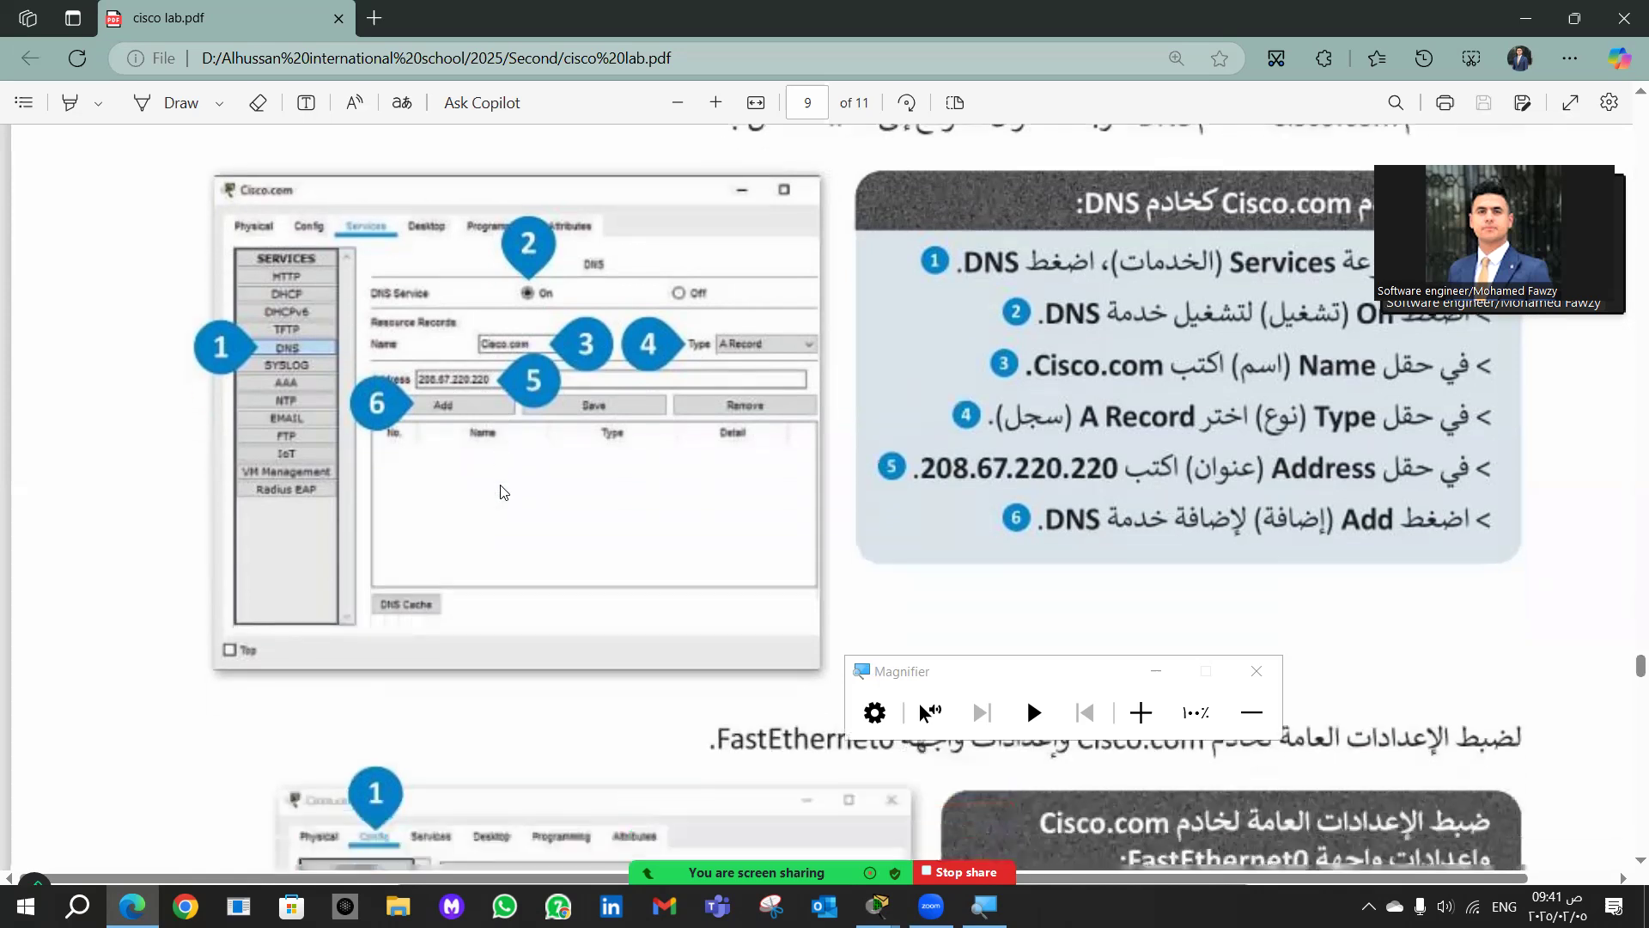
scroll(501, 491, "up", 4)
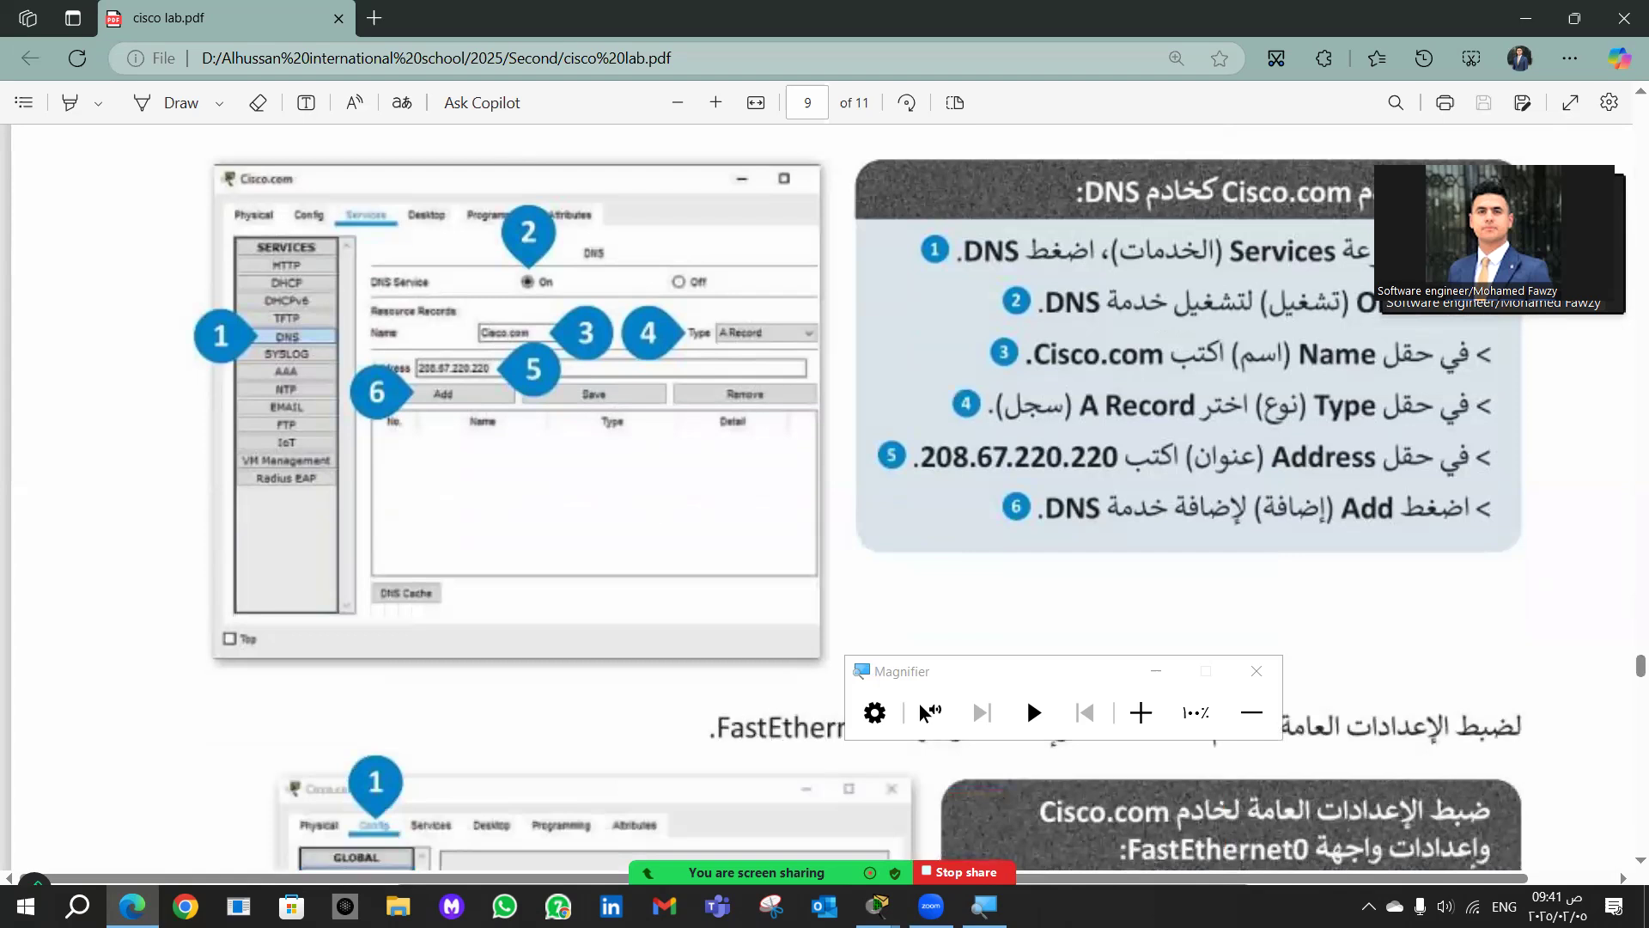
Step: Switch to Packet Tracer and turn on Server0's DNS service
key("alt+Tab")
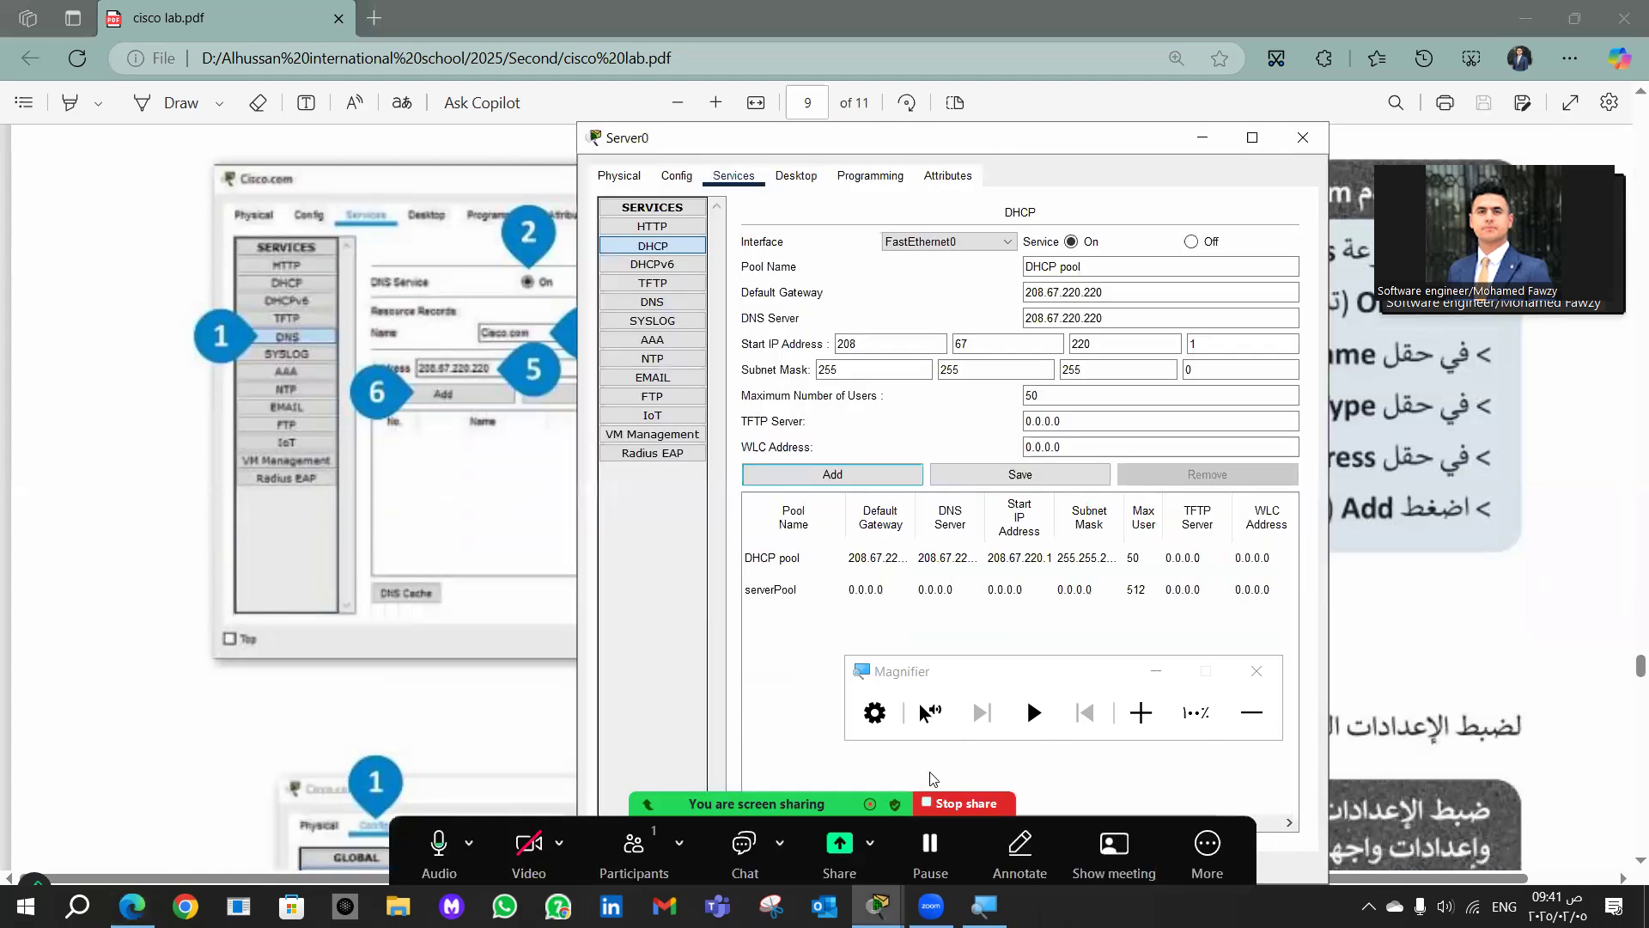
left_click(655, 302)
left_click(945, 240)
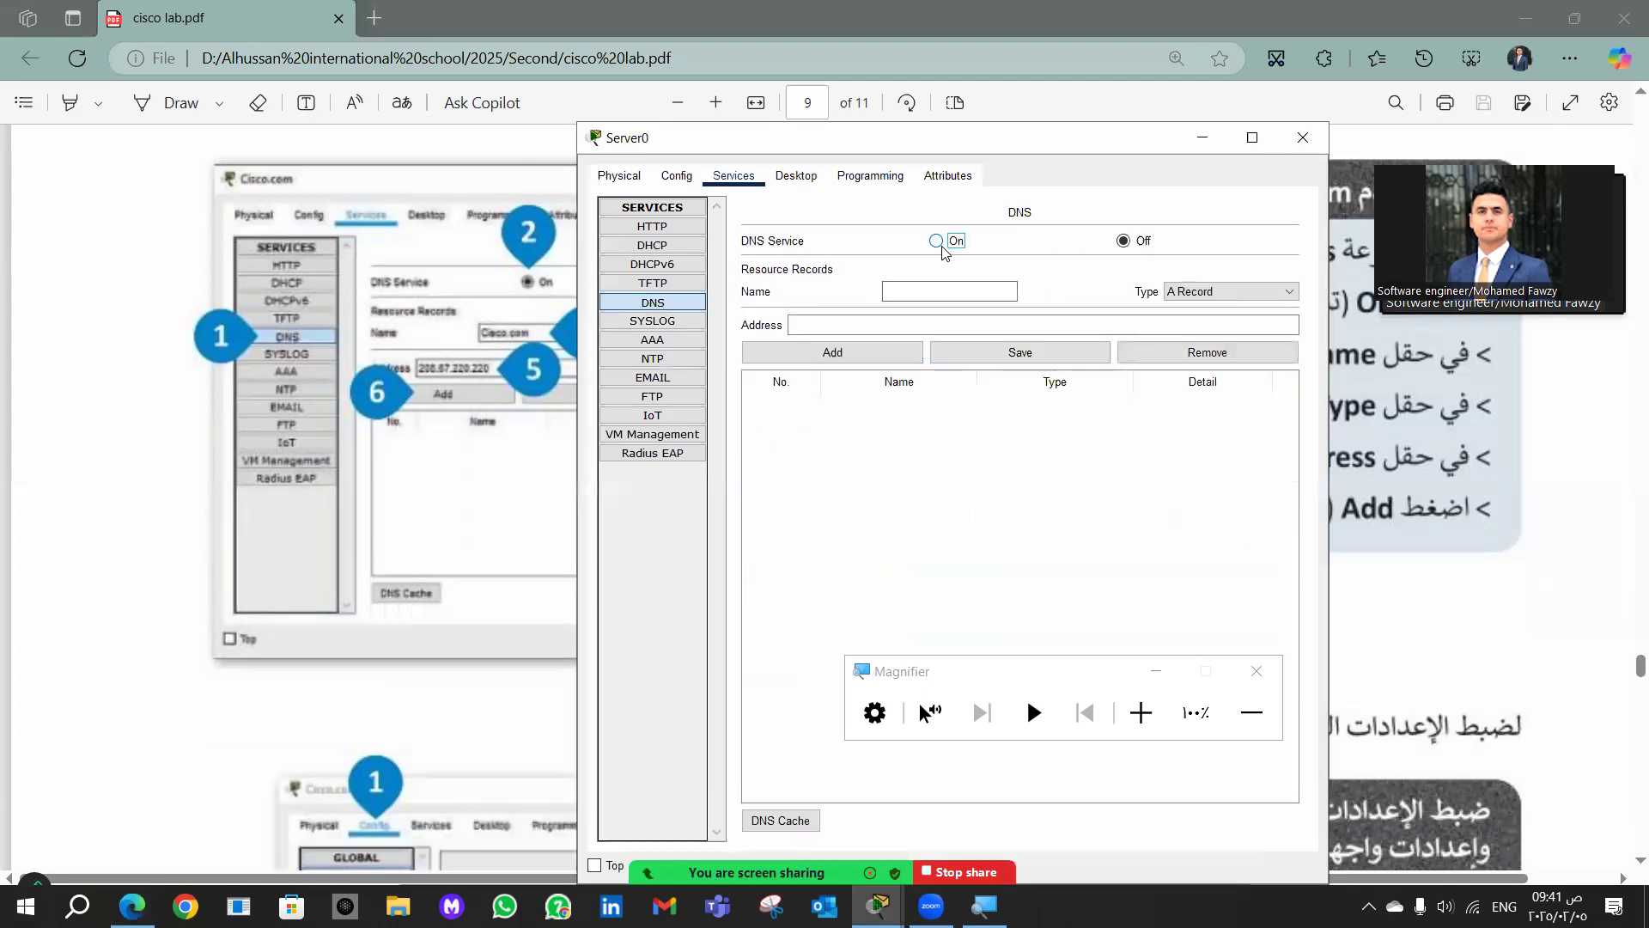
Step: Add a DNS resource record named Cisco.com of type A Record with address 208.67.220.220
left_click(950, 294)
type("Cisco.com")
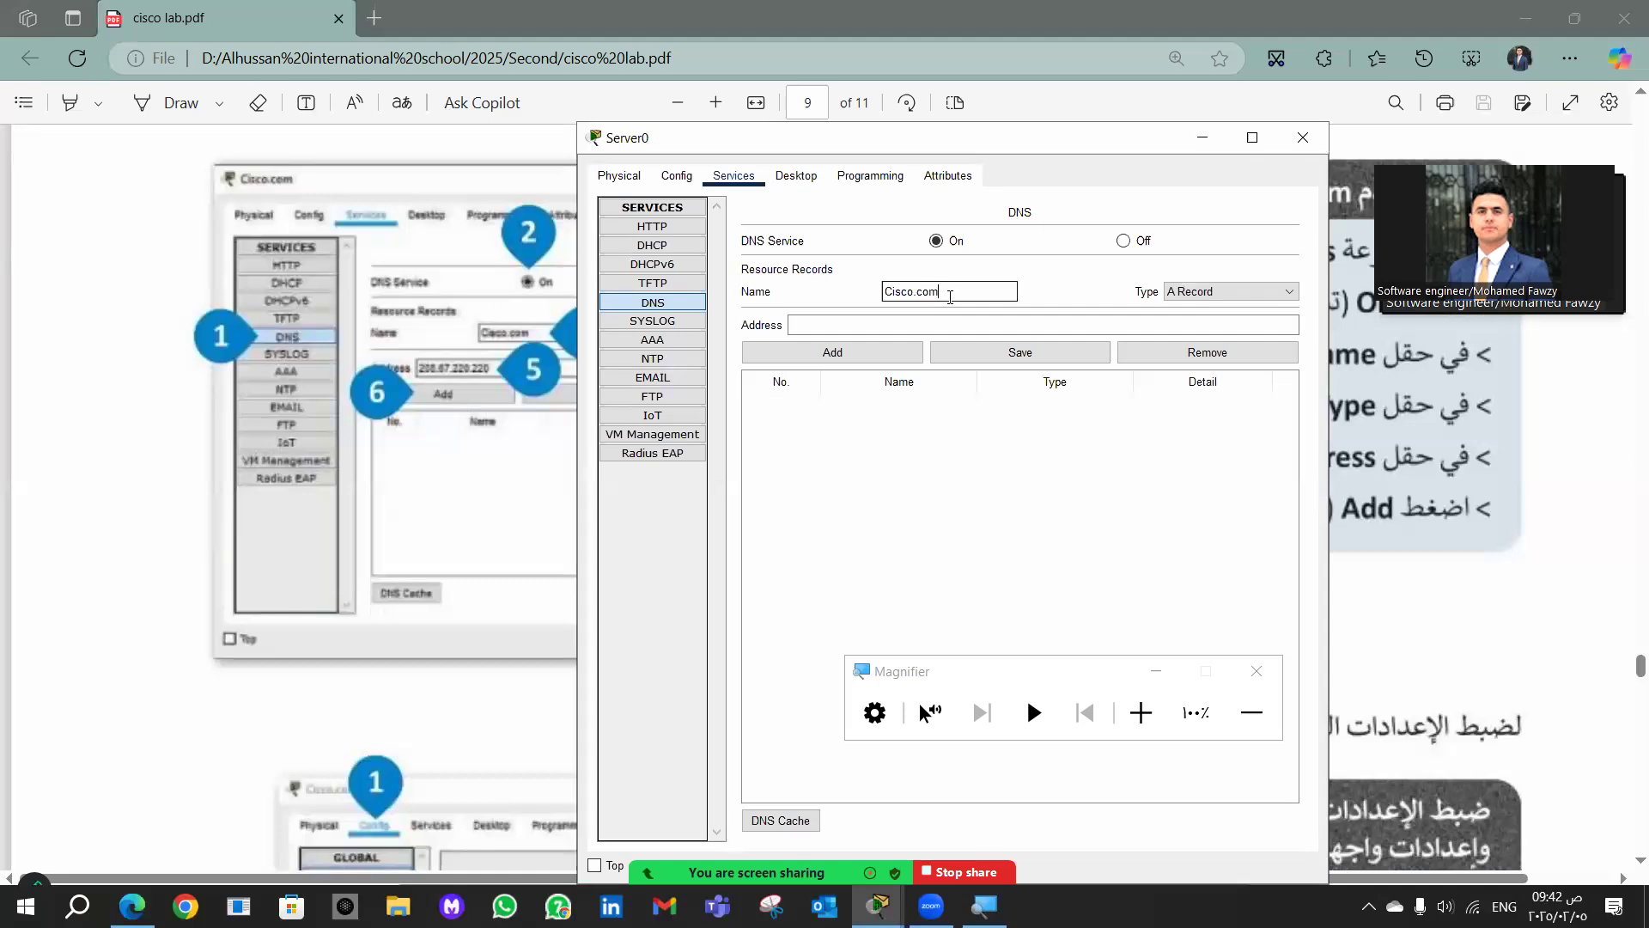
left_click(1198, 293)
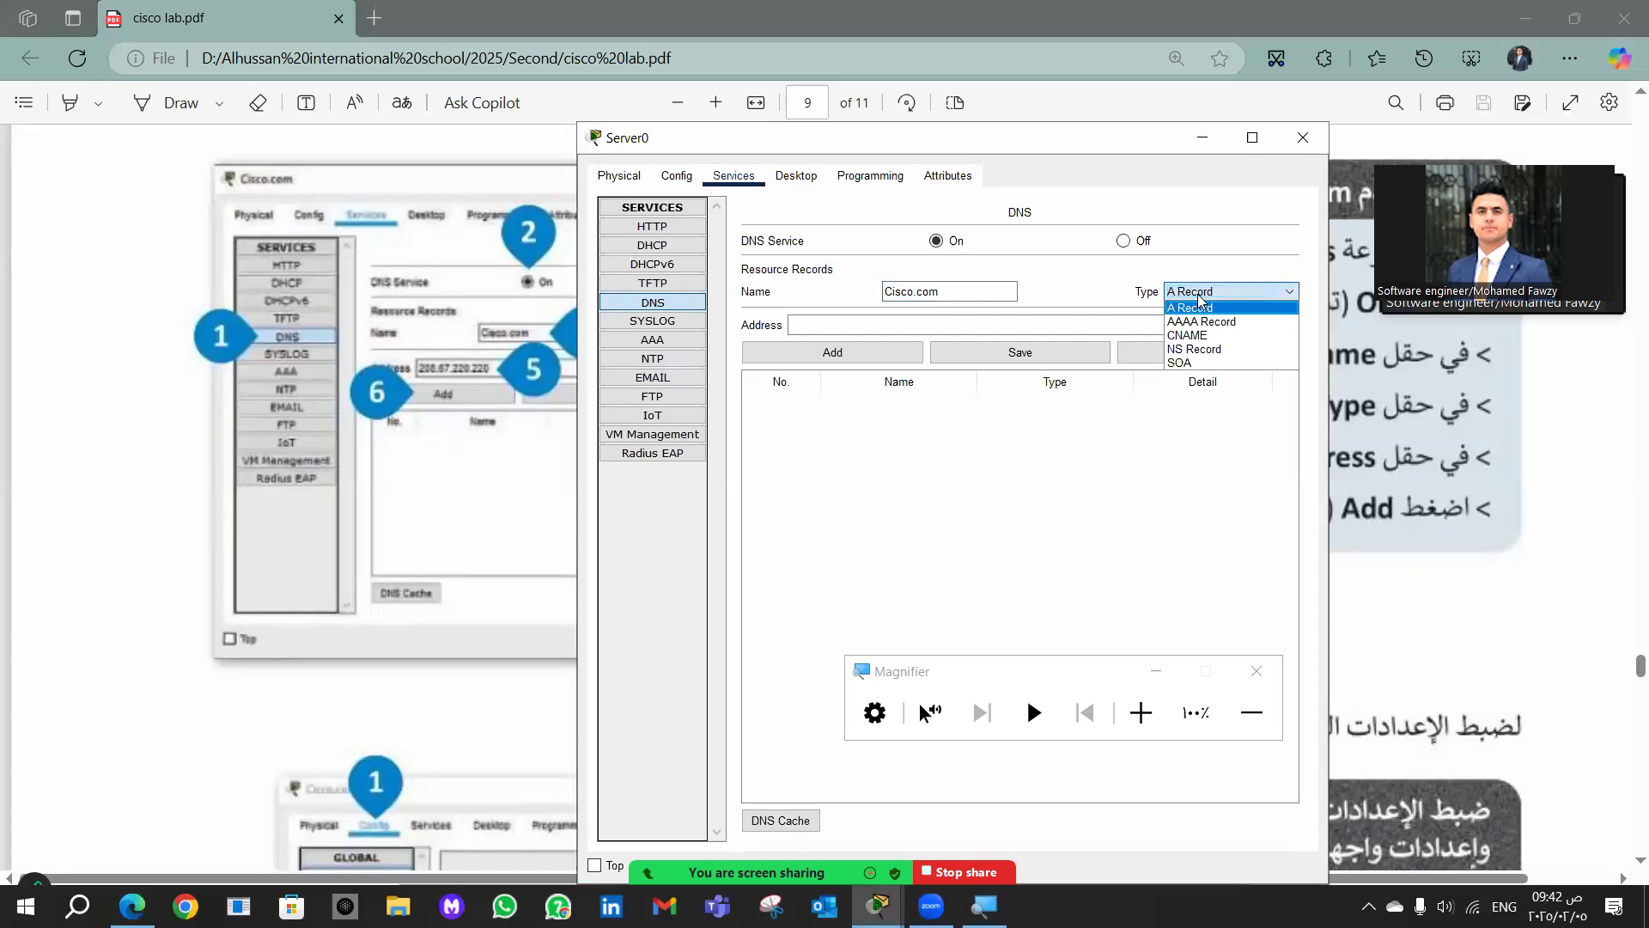
left_click(1198, 297)
left_click(842, 322)
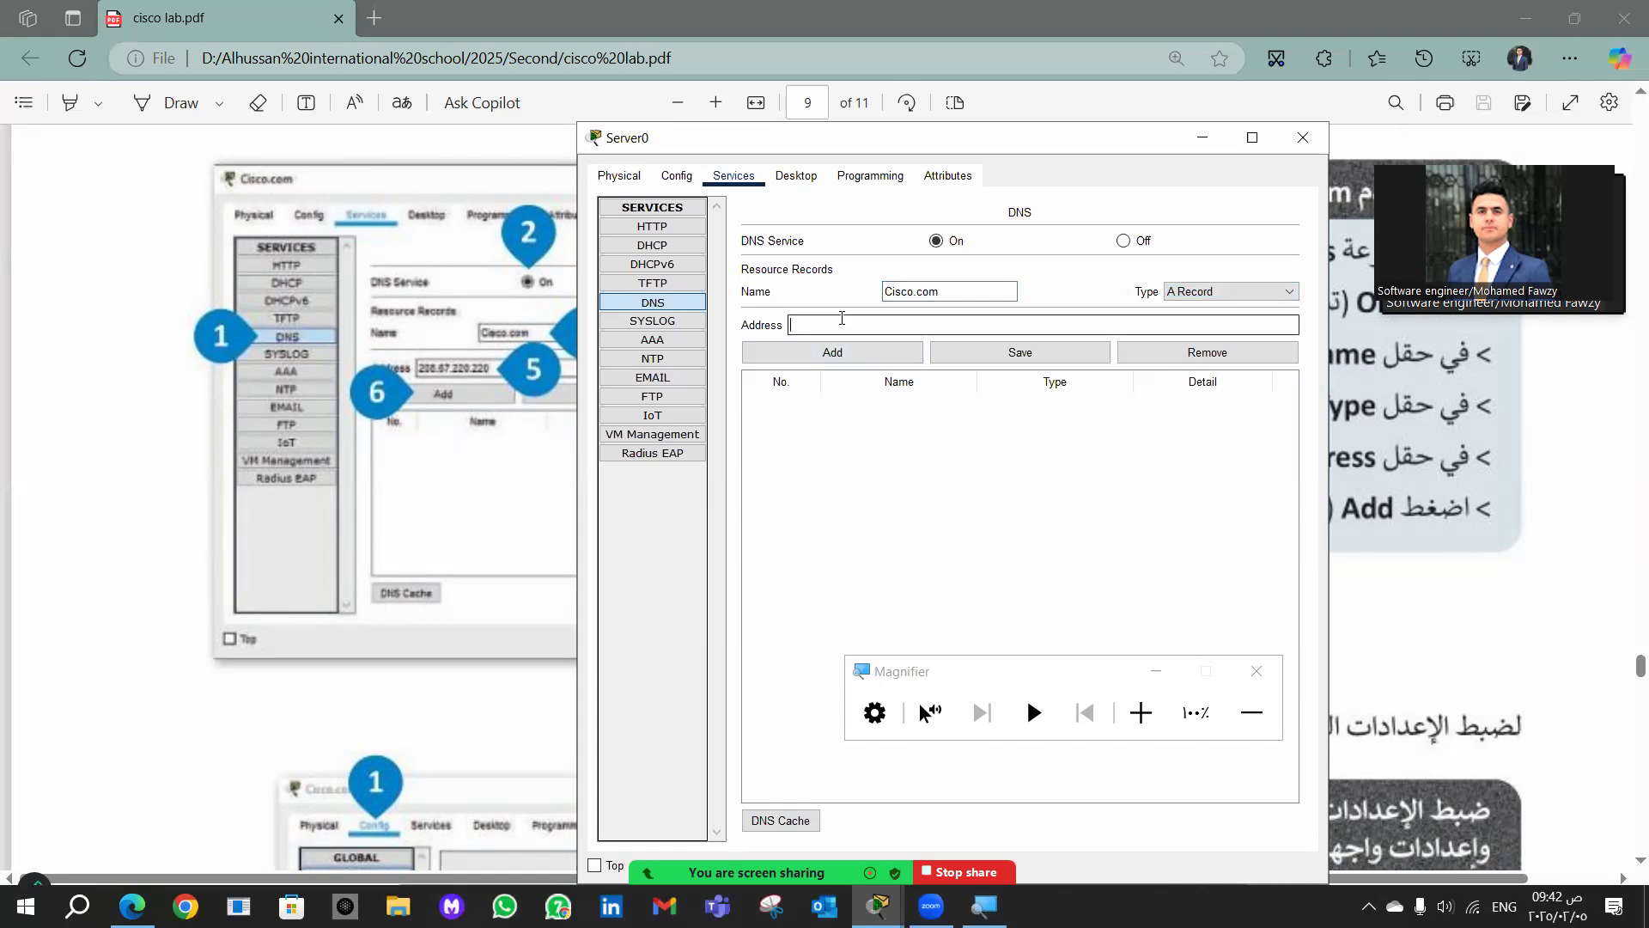
type("208.67.220.220")
left_click(845, 346)
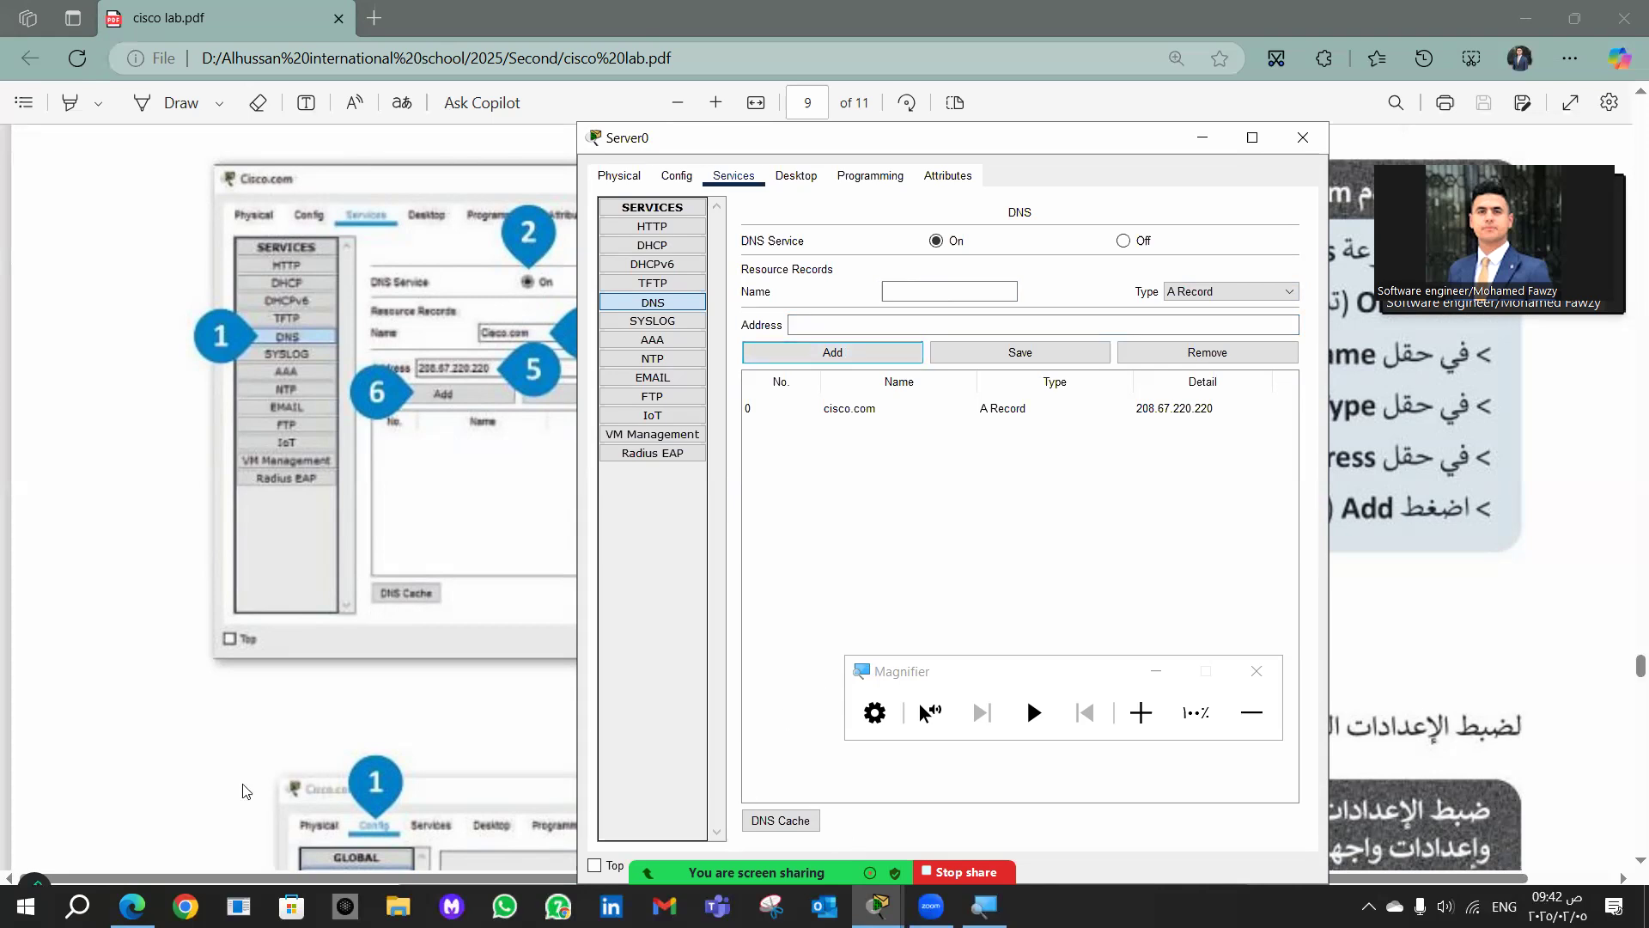
Step: Switch to the lab PDF and read page 9 on the Cisco.com server's global settings and FastEthernet0 interface settings
left_click(114, 694)
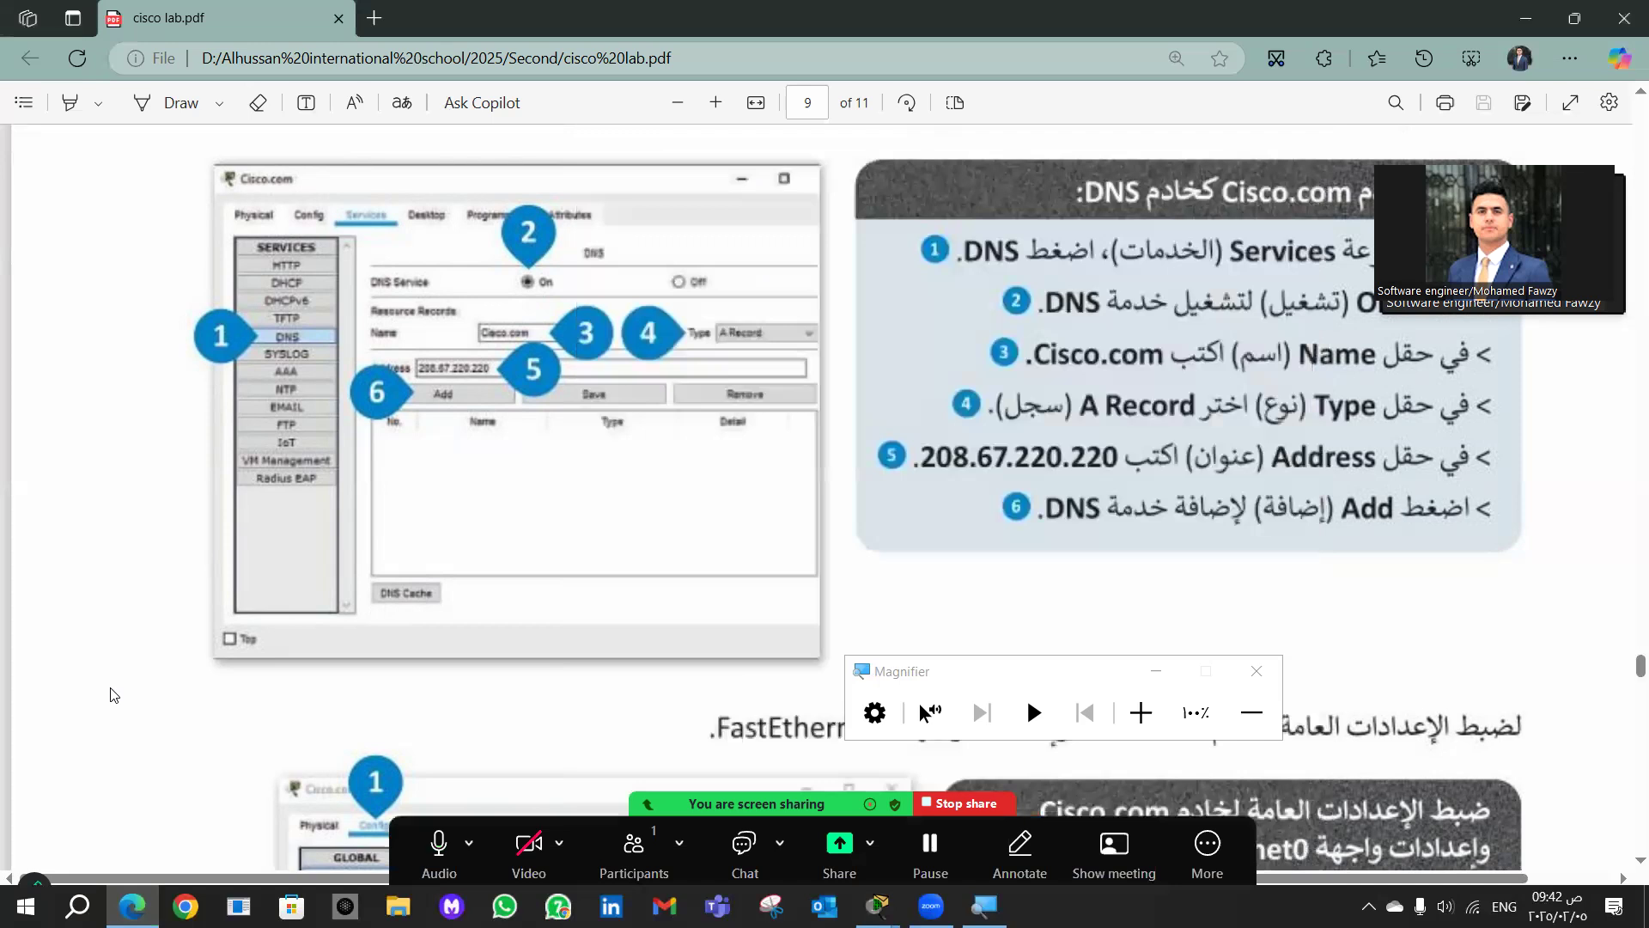
scroll(115, 694, "down", 6)
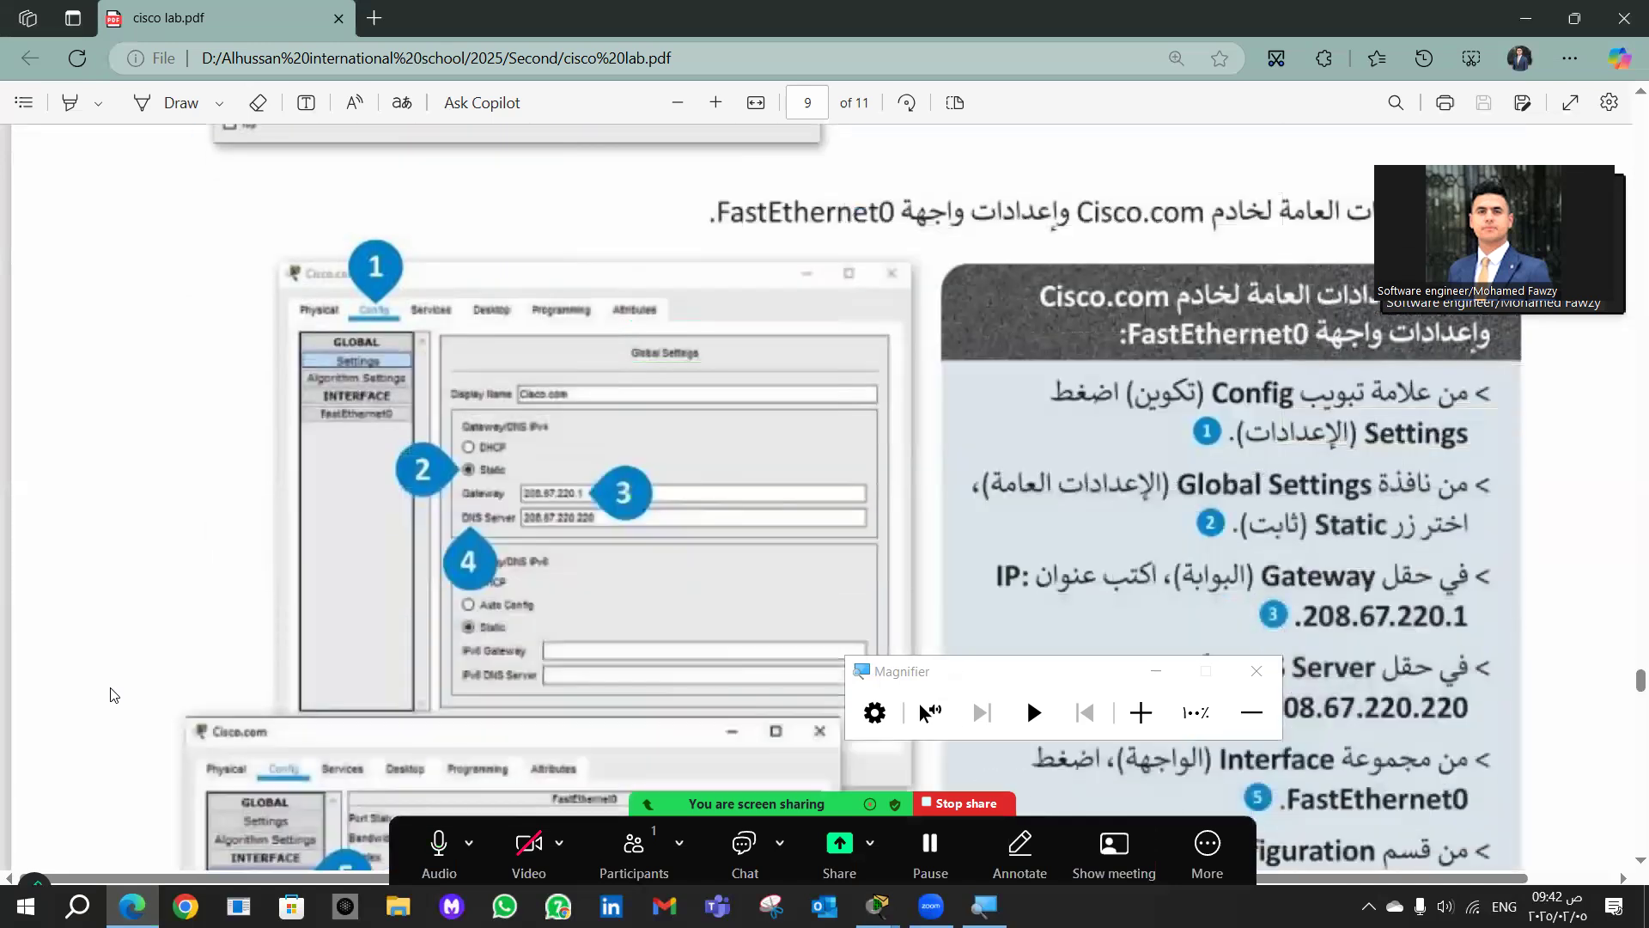
scroll(110, 694, "down", 1)
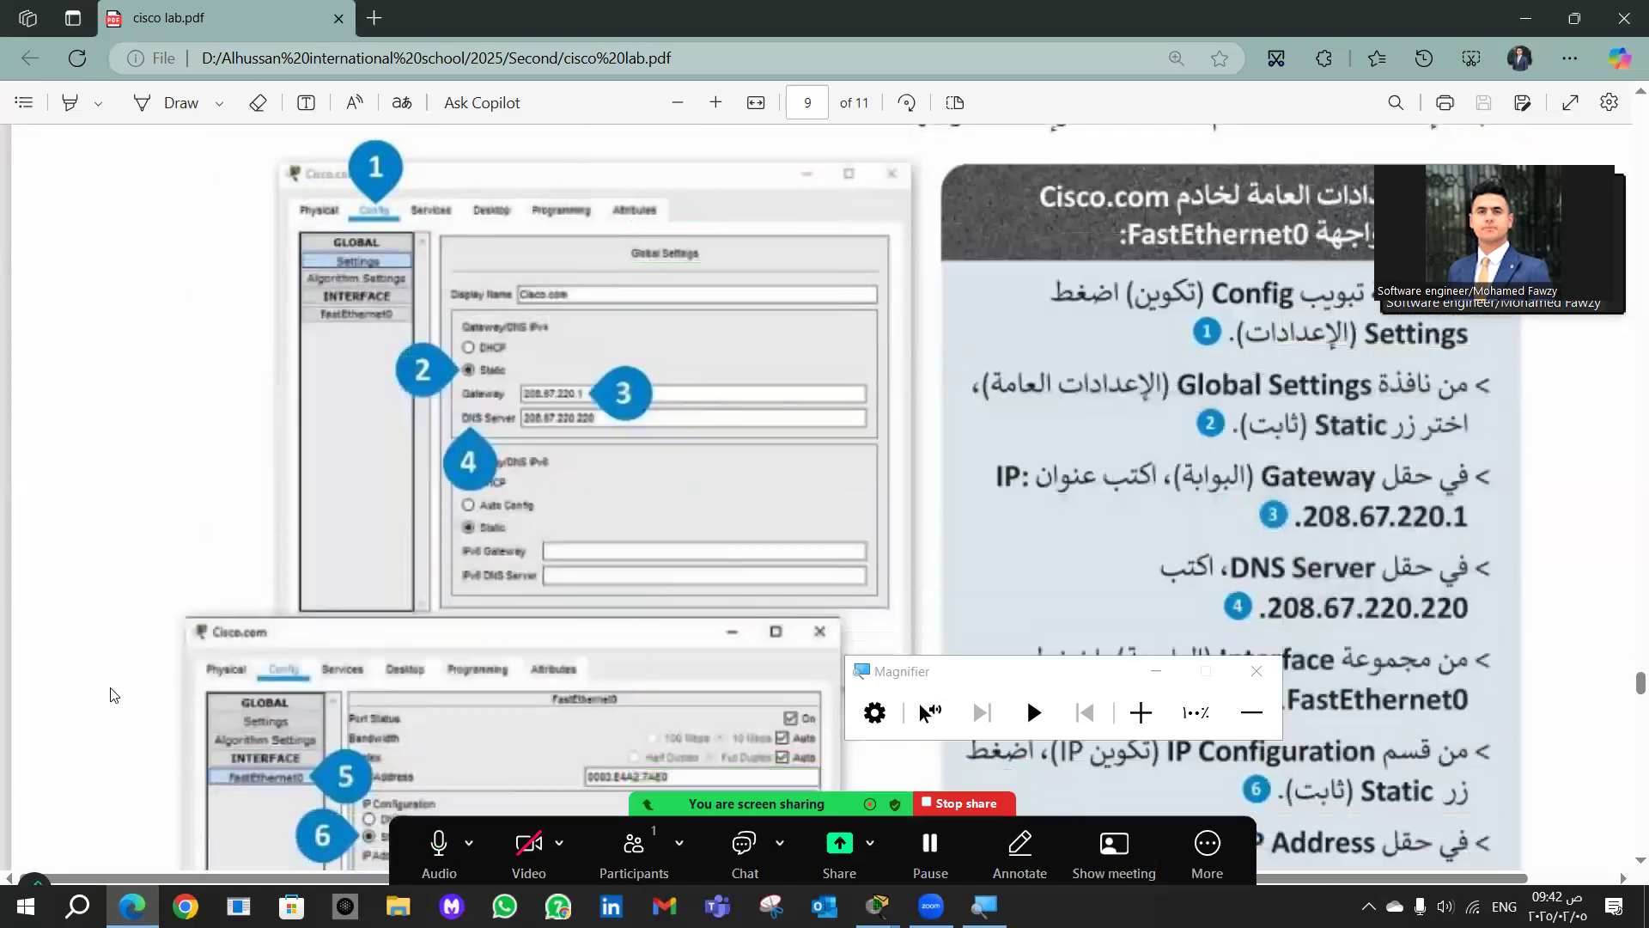
scroll(516, 282, "down", 1)
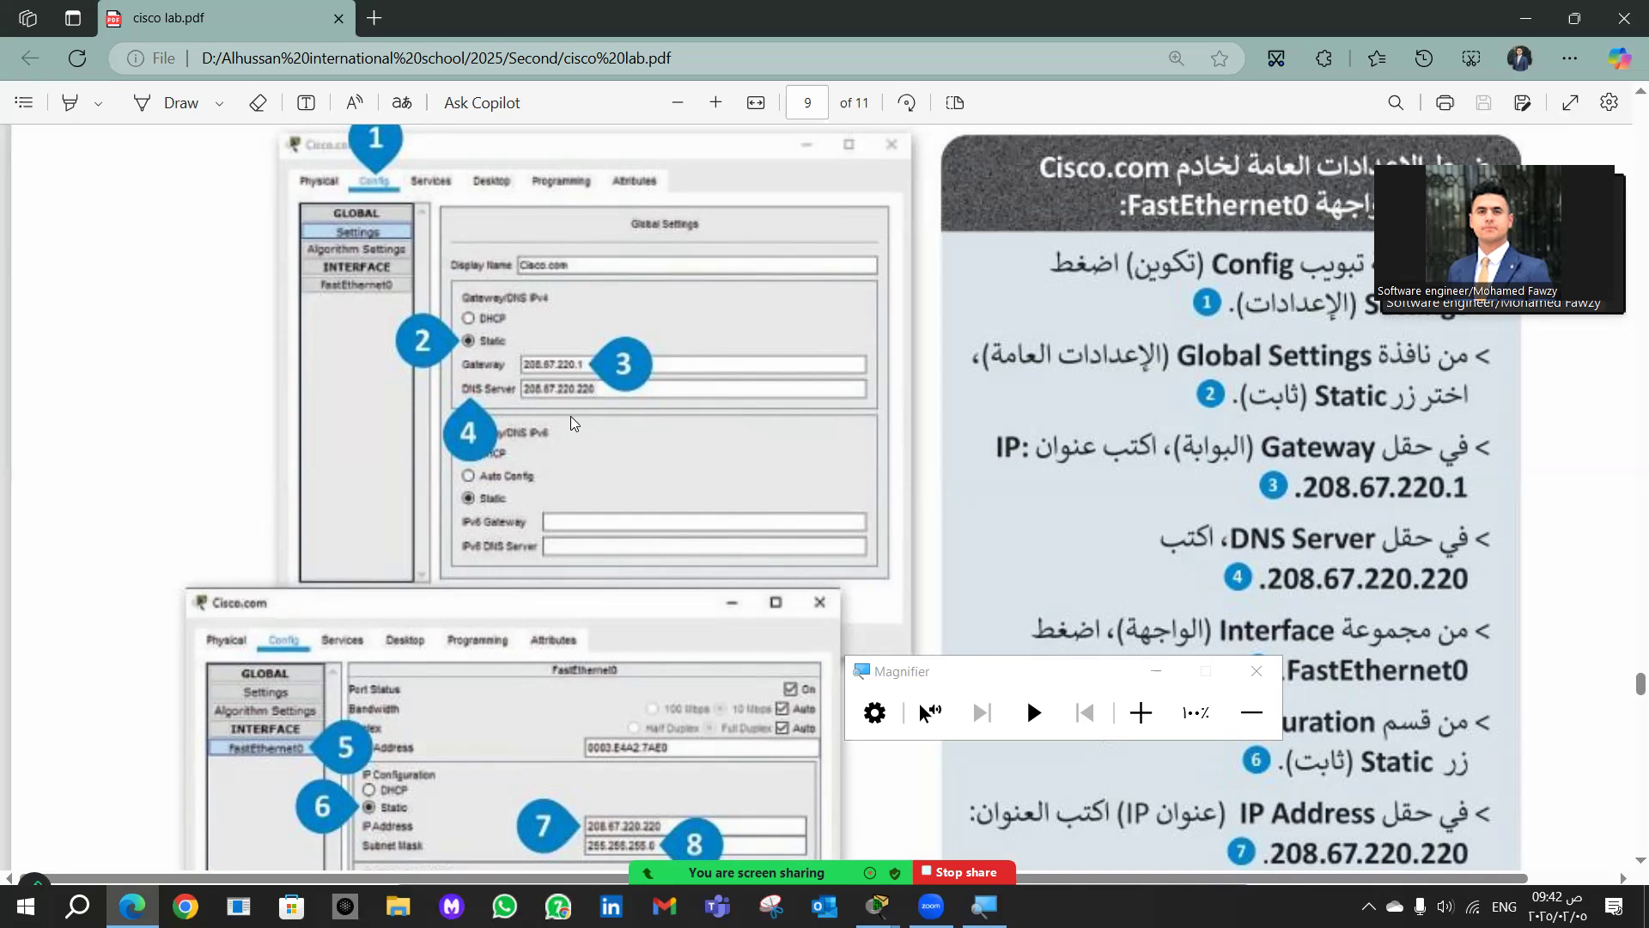
scroll(571, 419, "down", 2)
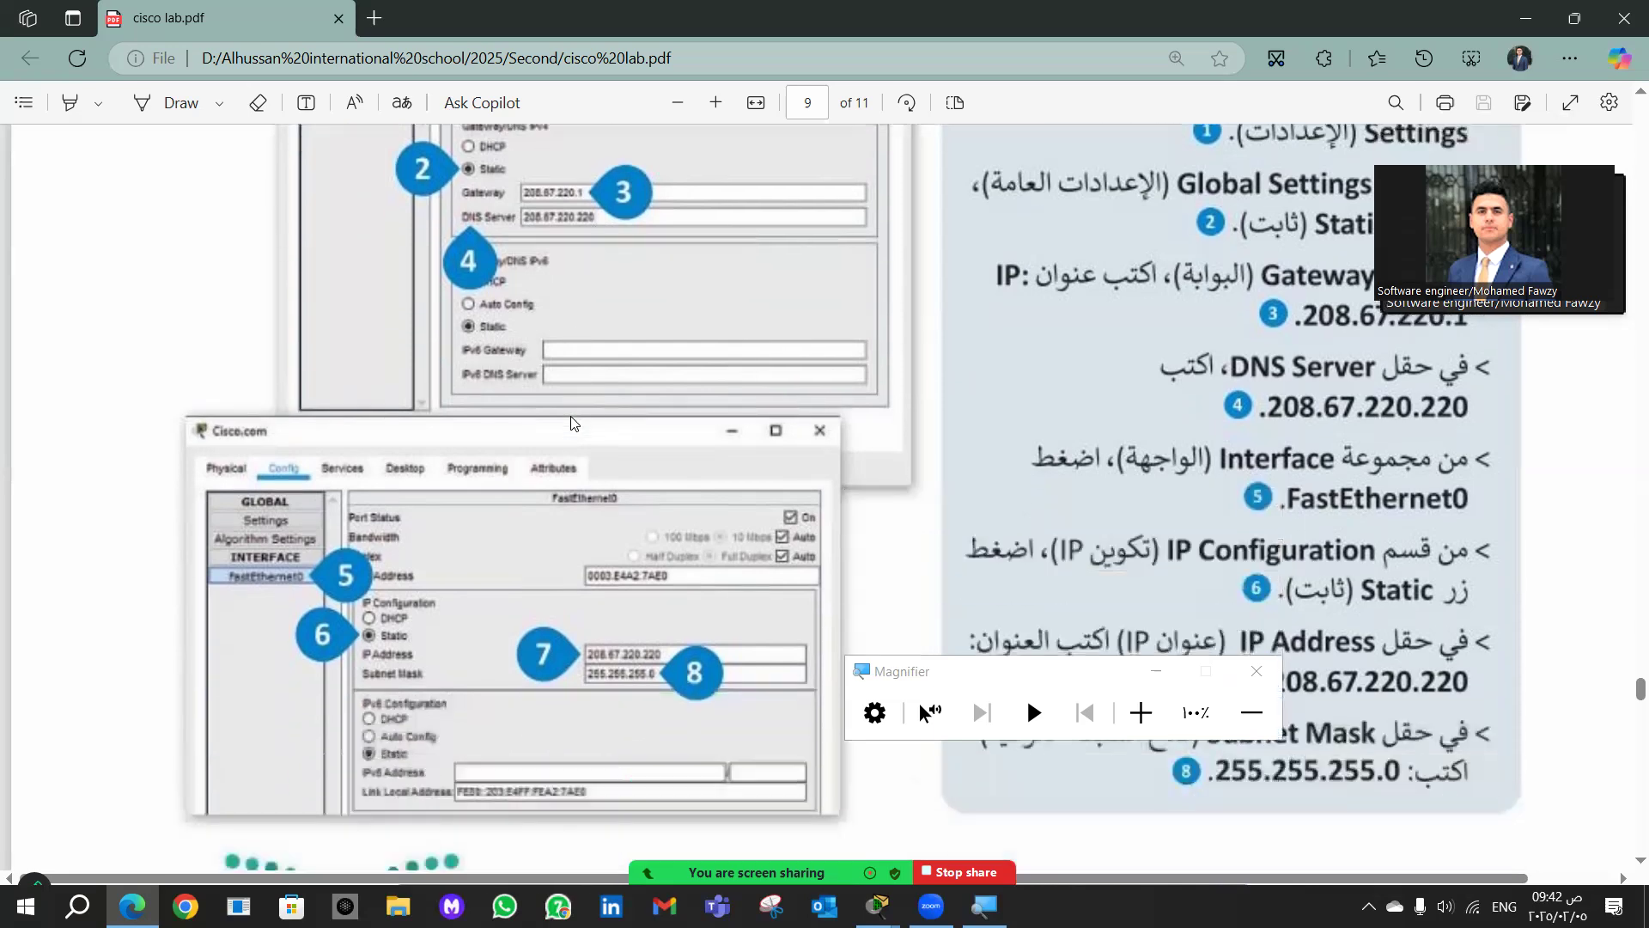
scroll(570, 421, "down", 1)
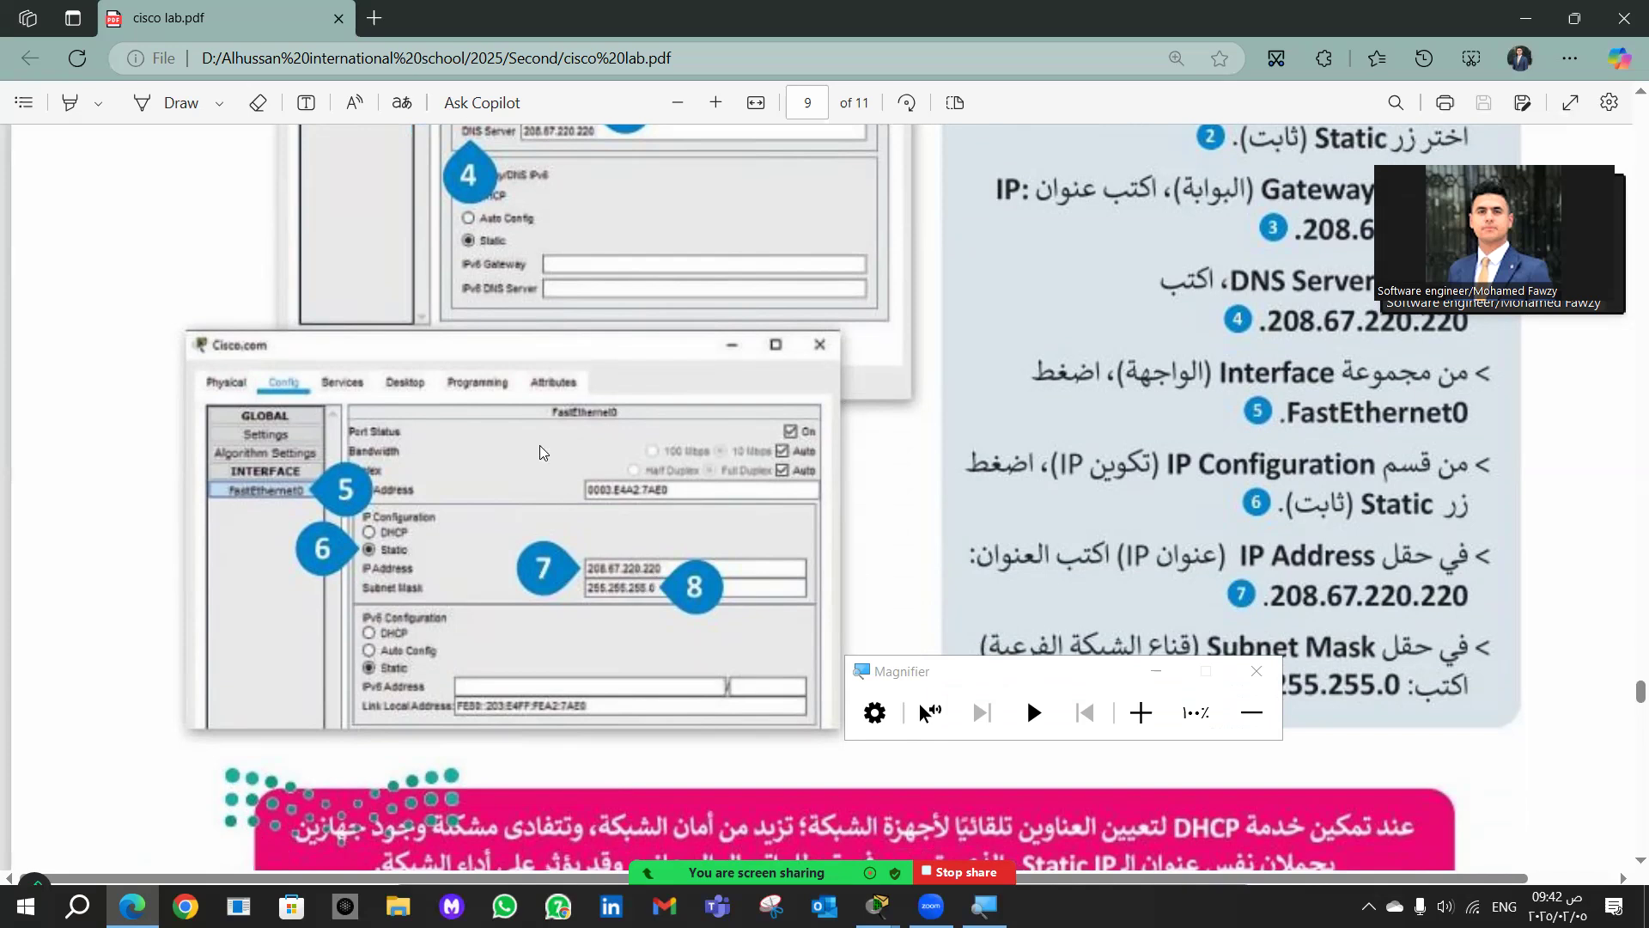
Step: Switch to Packet Tracer and set Server0's IPv4 default gateway to 208.67.220.1 in its global settings
mouse_move(878, 906)
left_click(835, 837)
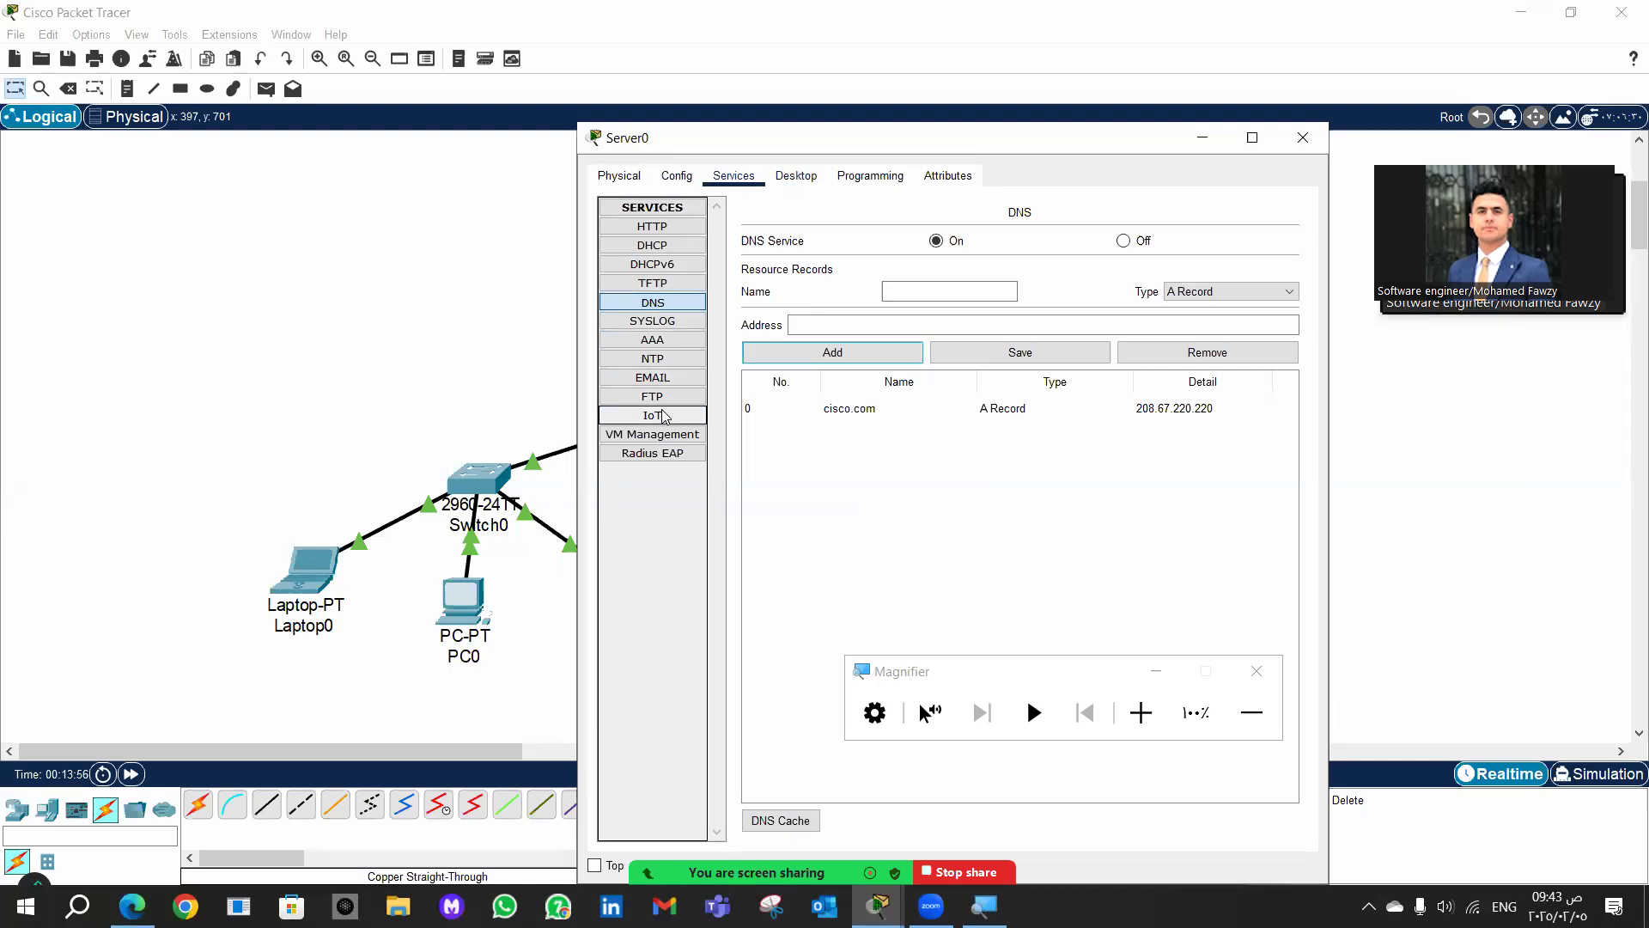
left_click(677, 176)
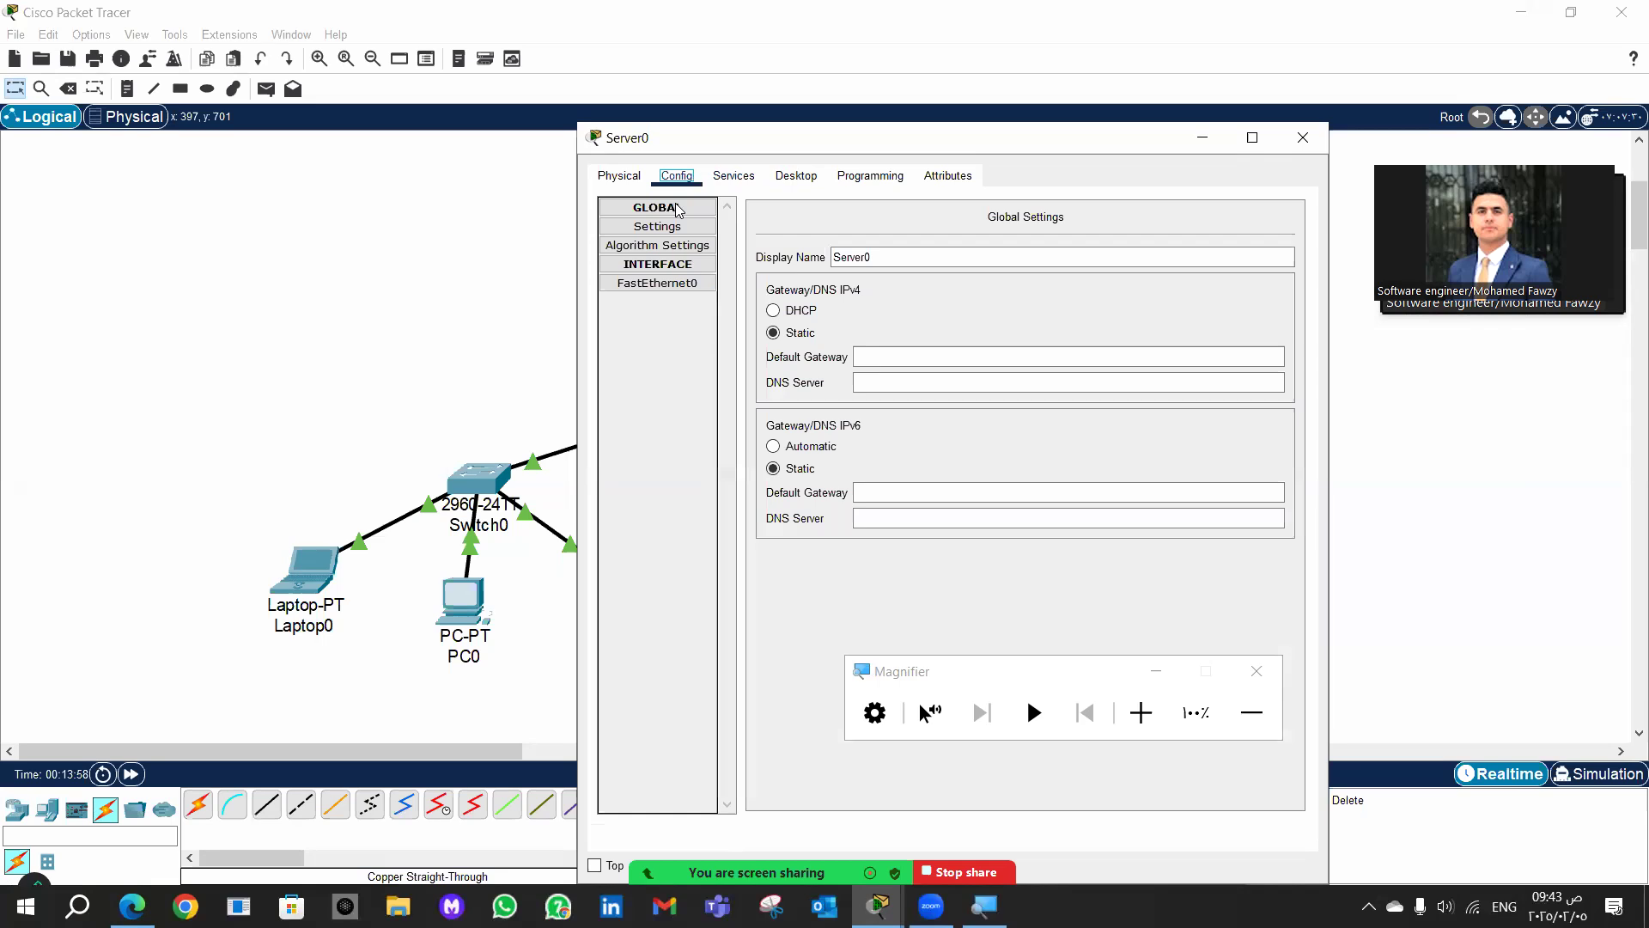
left_click(669, 230)
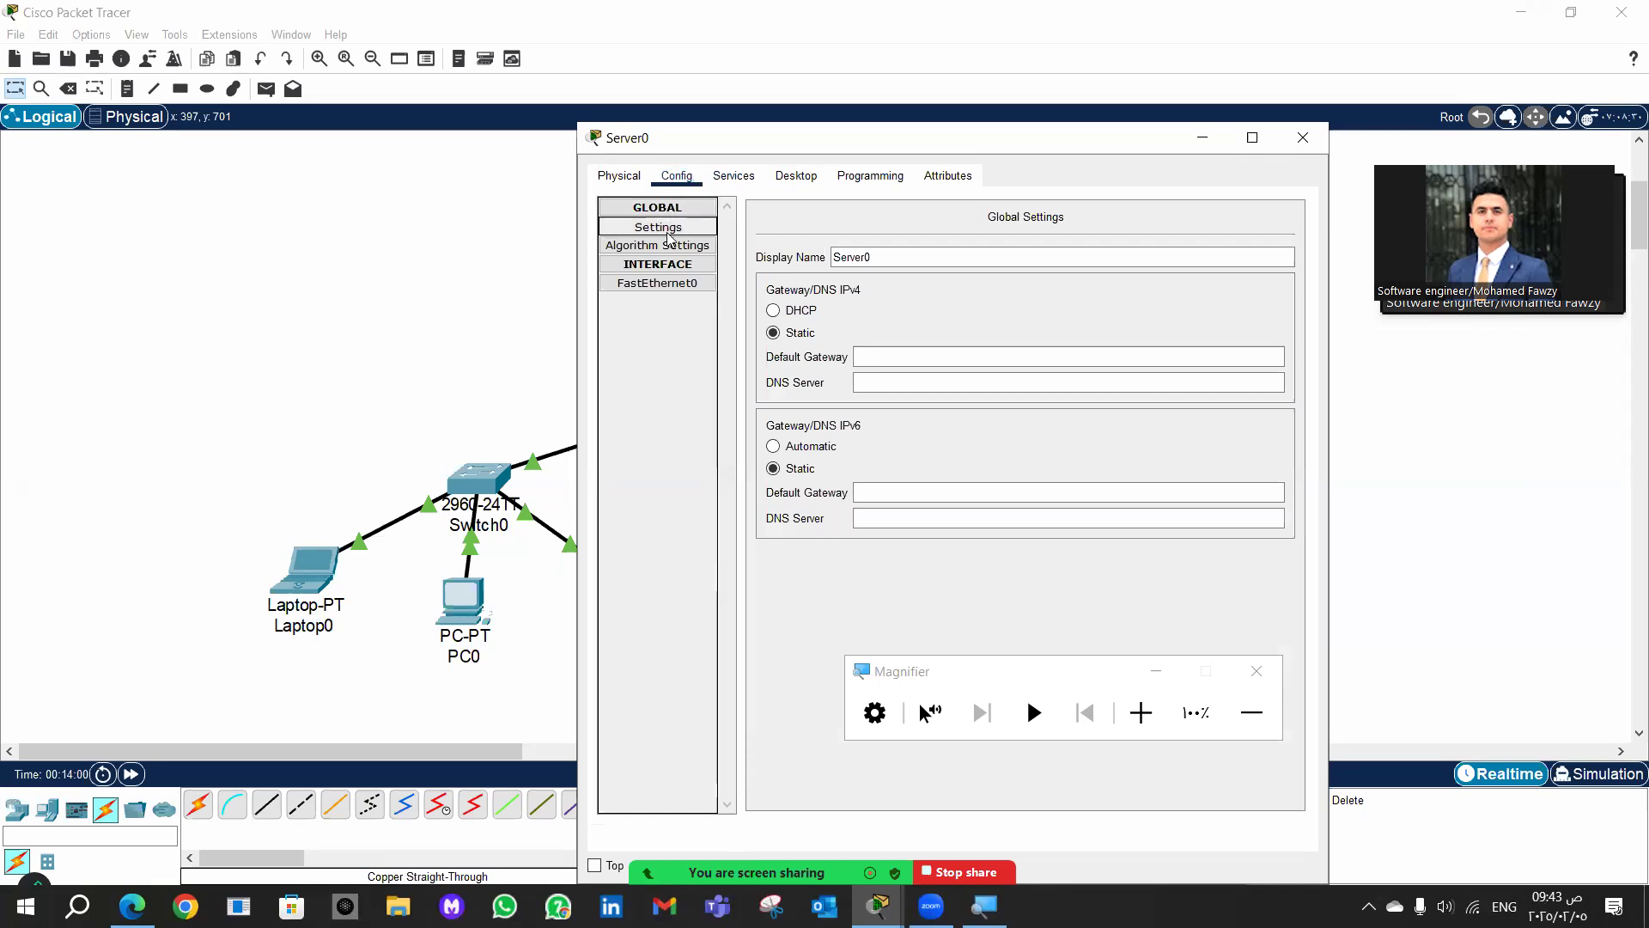
left_click(893, 362)
type("208.")
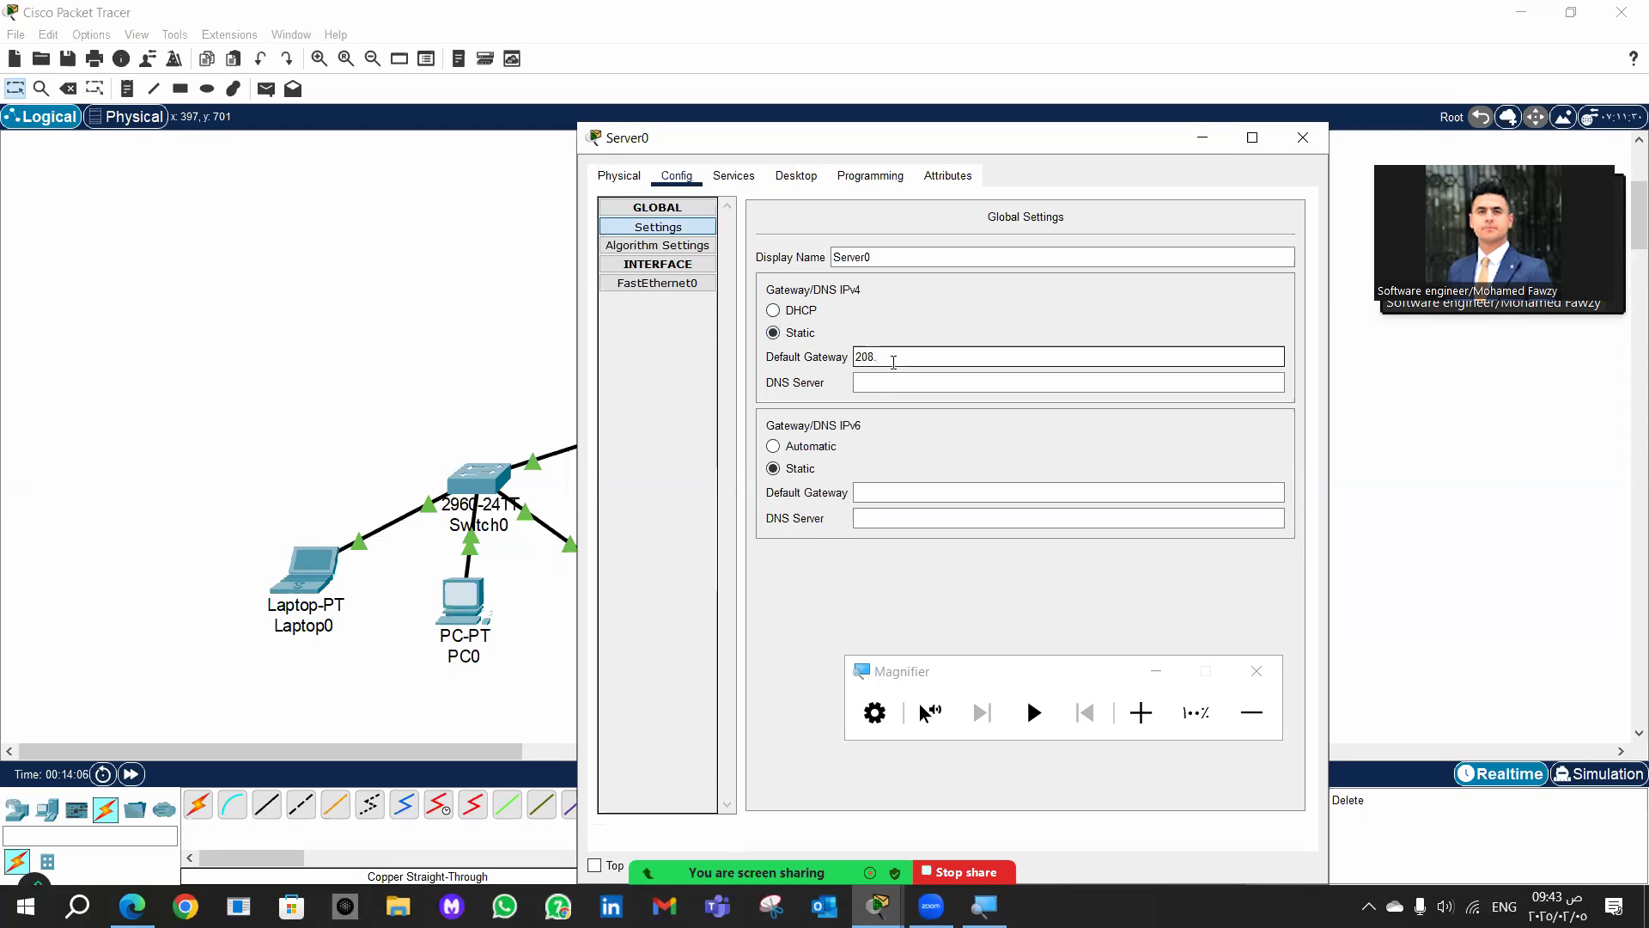
type("67.220.0")
key("BackSpace")
Step: Set Server0's IPv4 DNS server to 208.67.220.220 in the global settings
left_click(898, 383)
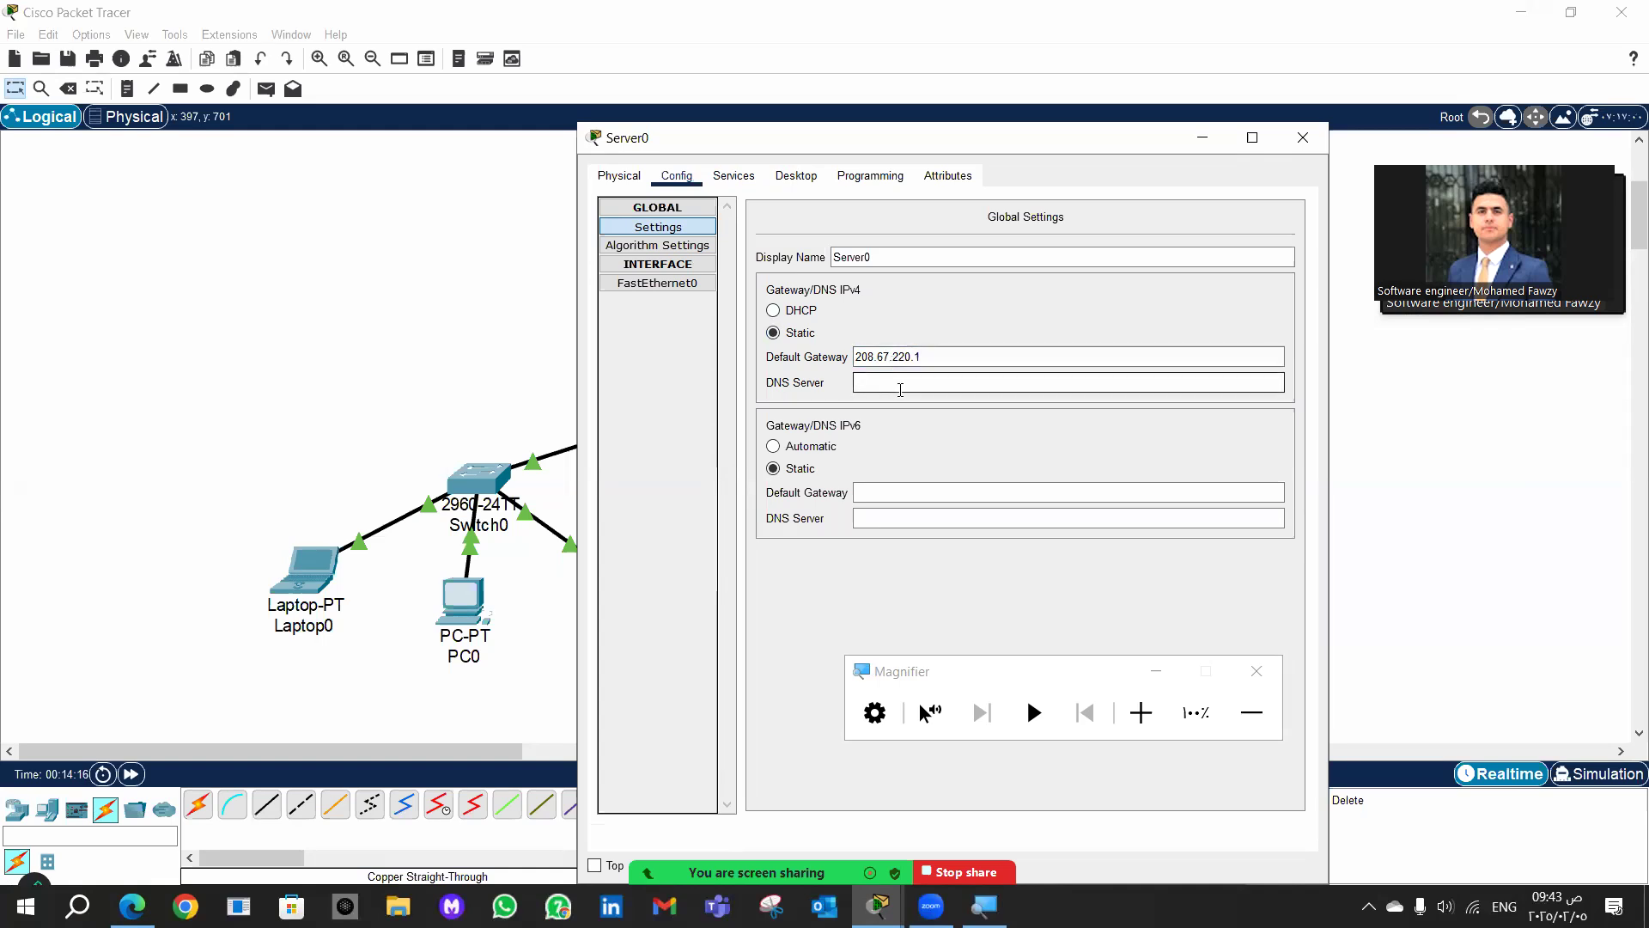
type("208.67.220.200")
key("BackSpace")
key("BackSpace")
type("20")
key("Return")
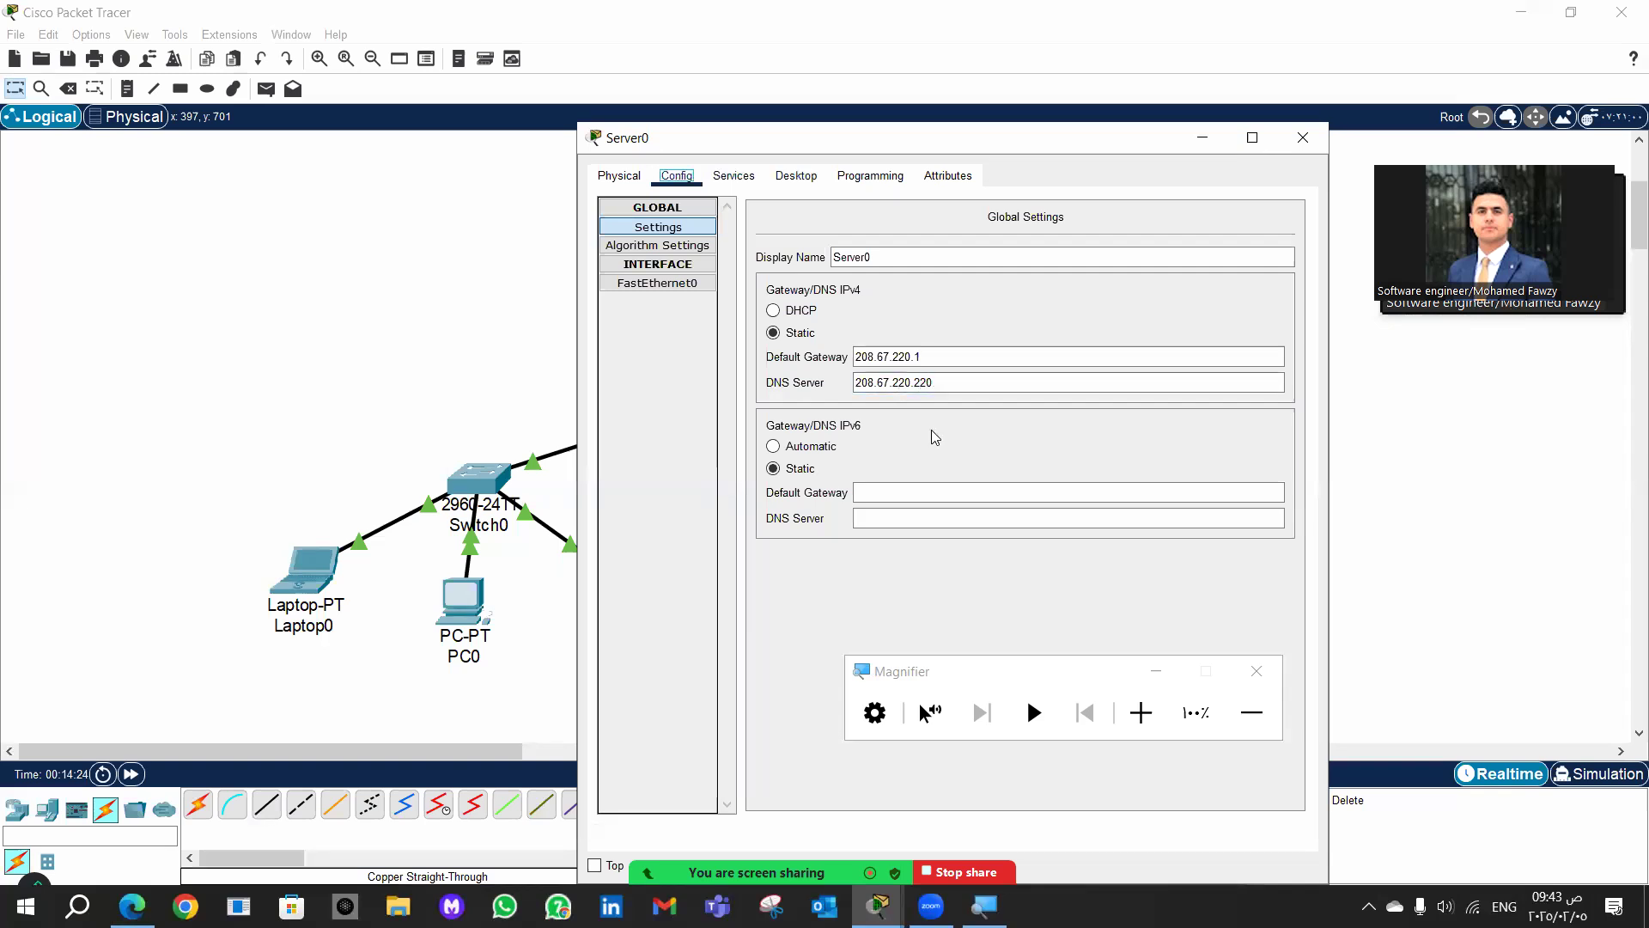
Step: Give Server0's FastEthernet0 interface the static IPv4 address 208.67.220.220 with subnet mask 255.255.255.0
left_click(664, 283)
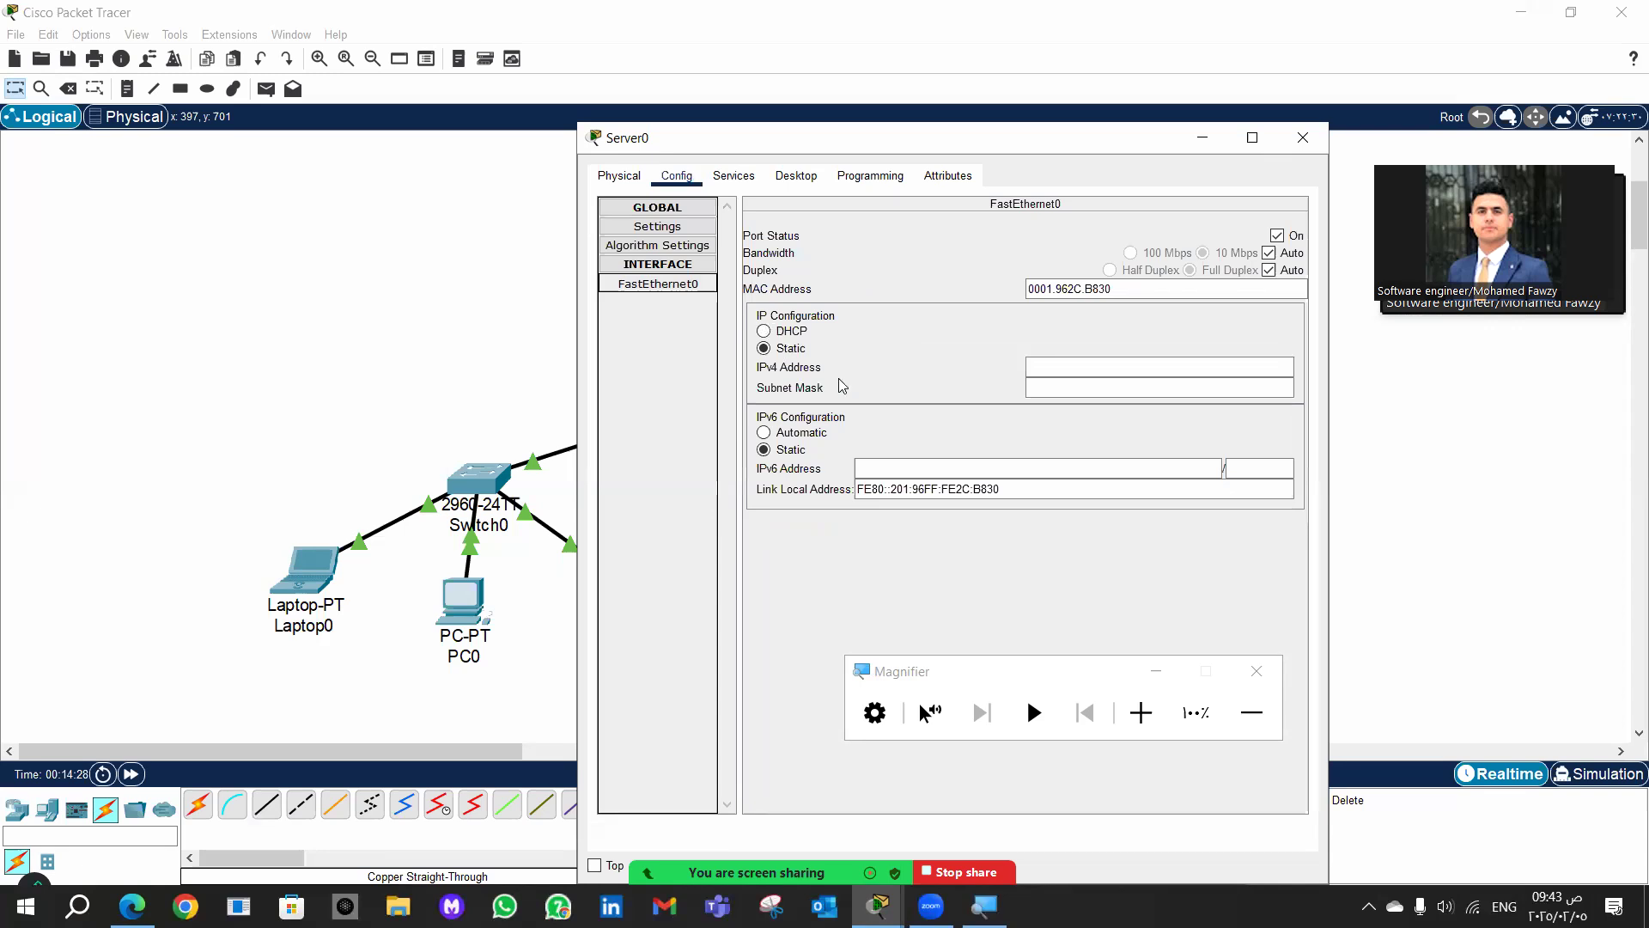
left_click(1058, 369)
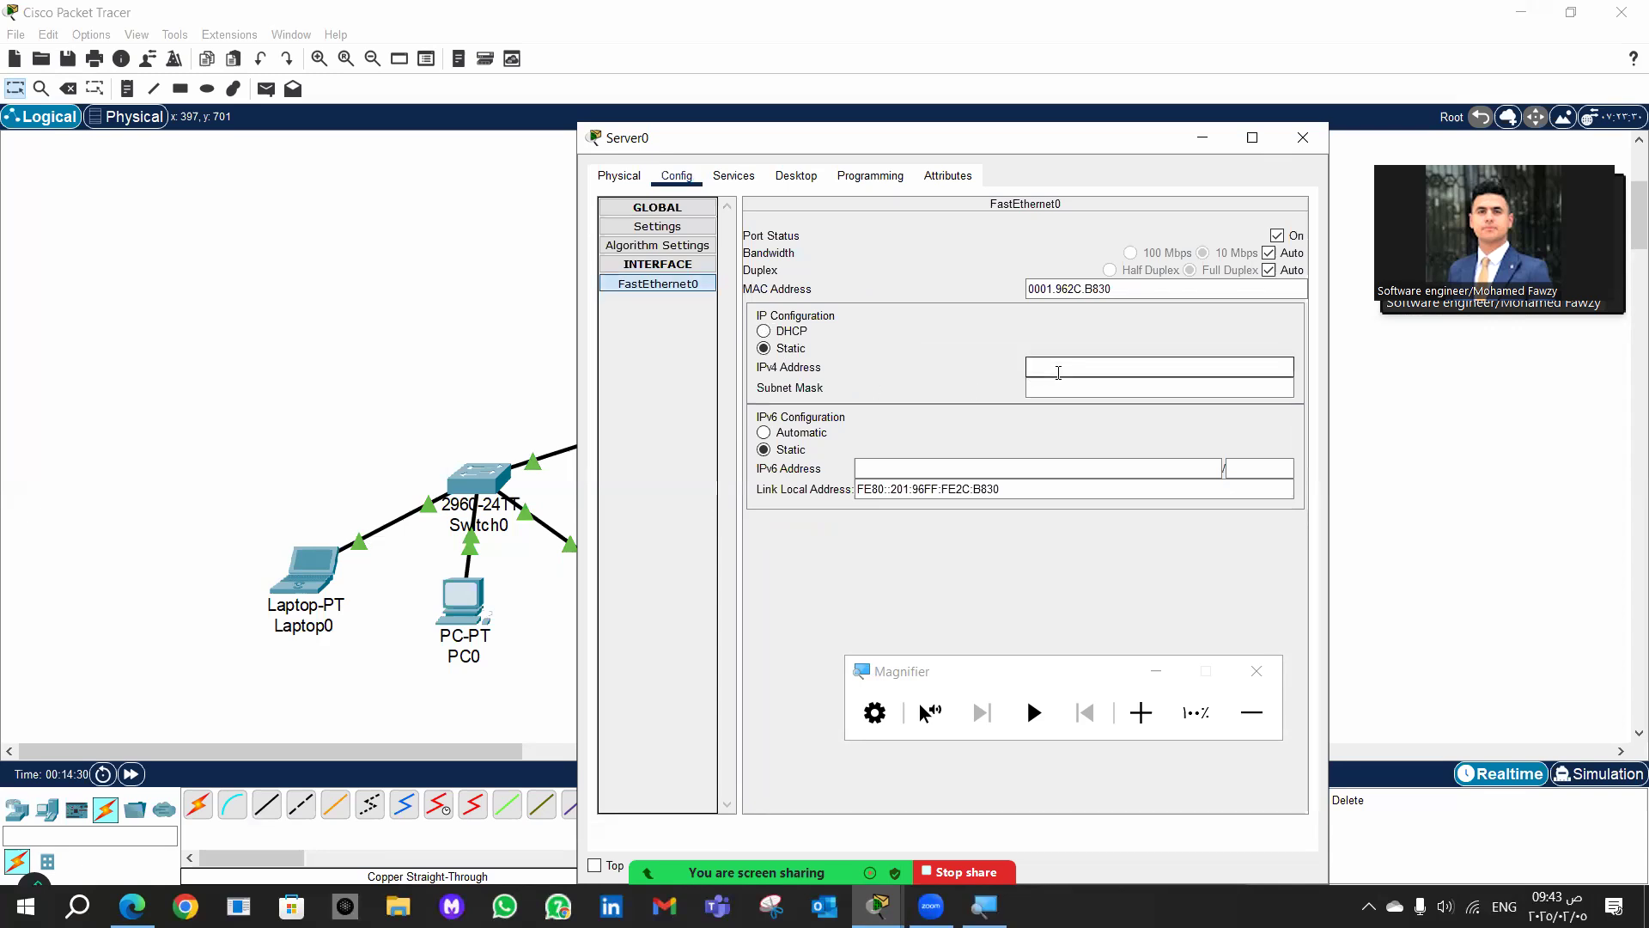
type("208.67.220.220")
key("Tab")
left_click(1062, 387)
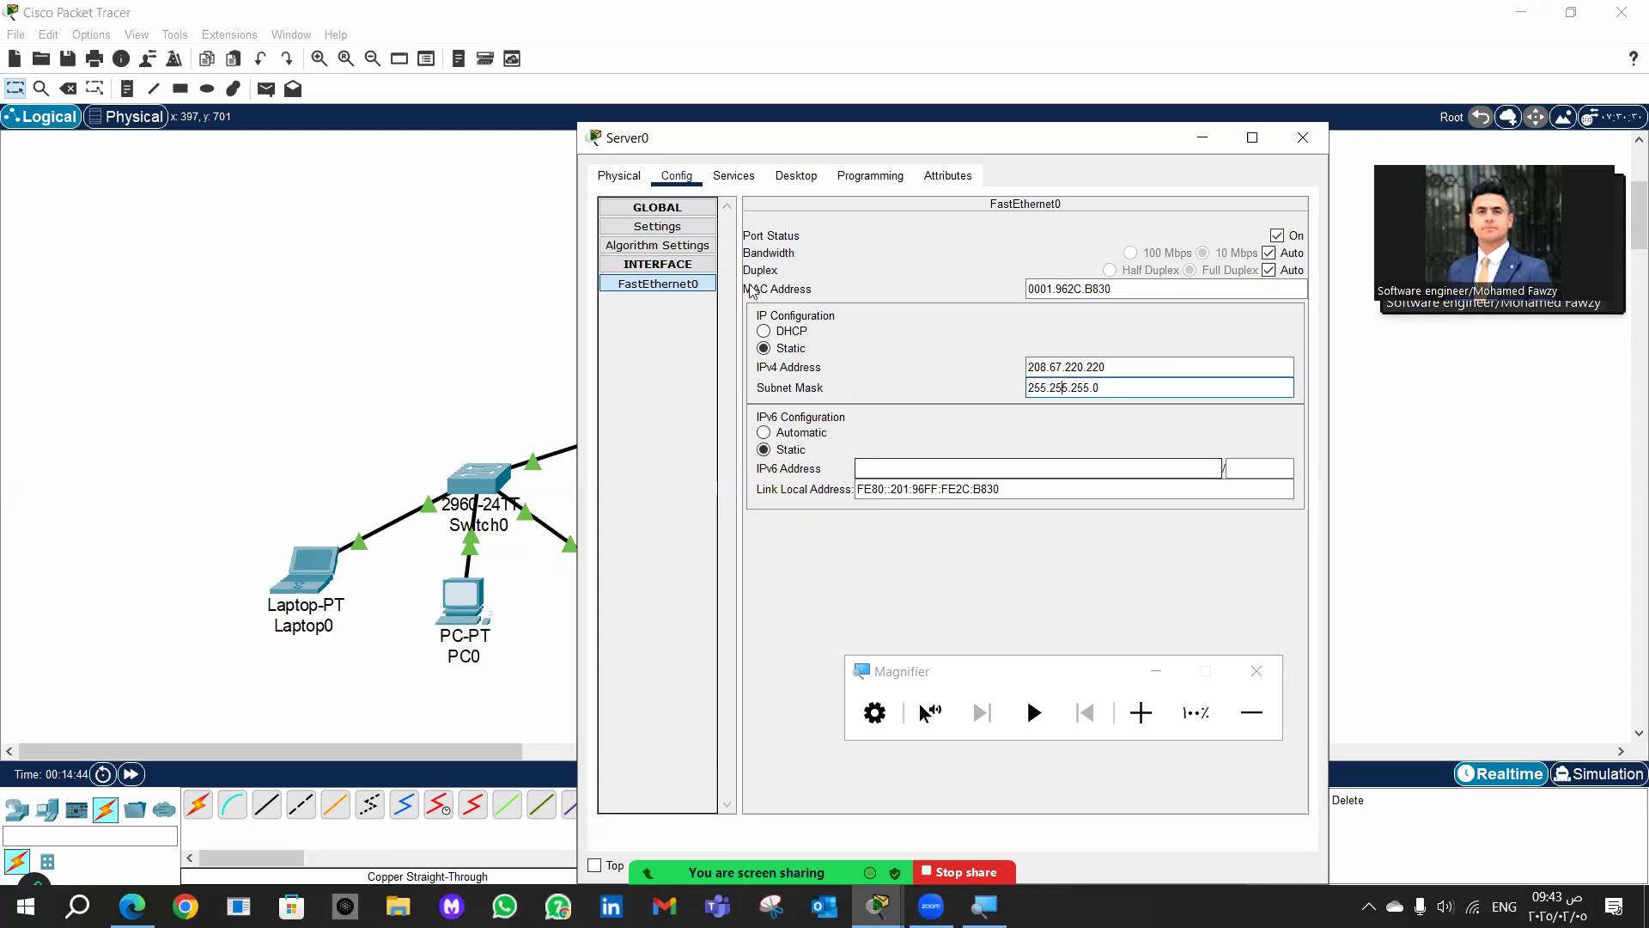
Step: Change Server0's display name to Cisco.com in its global settings
left_click(683, 239)
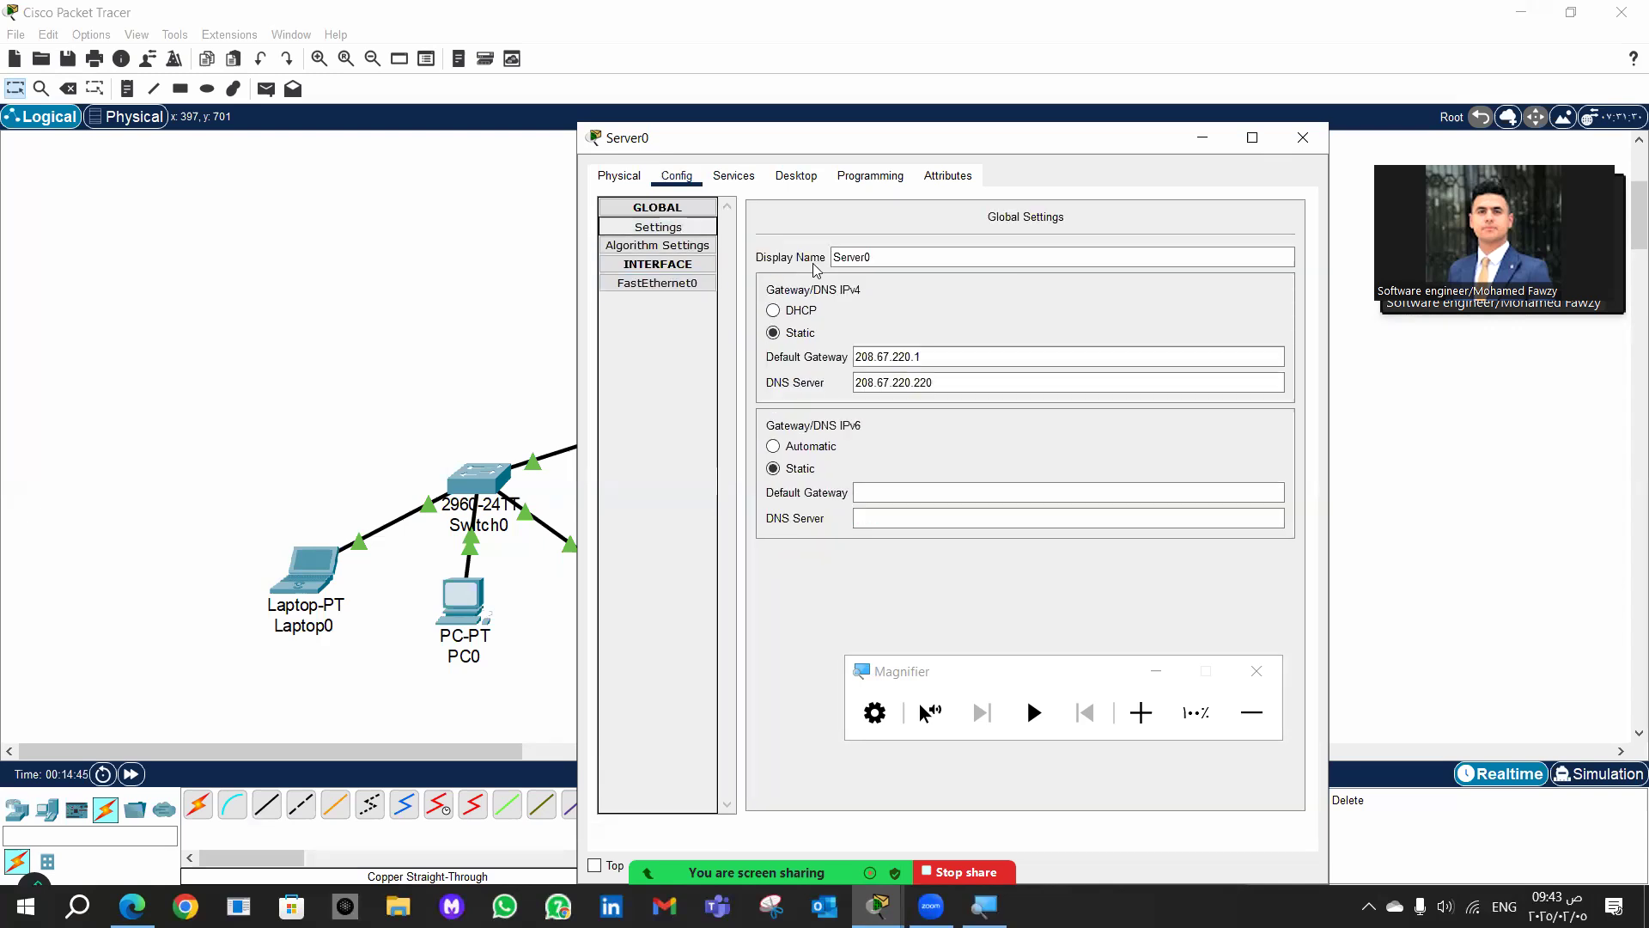
left_click(935, 258)
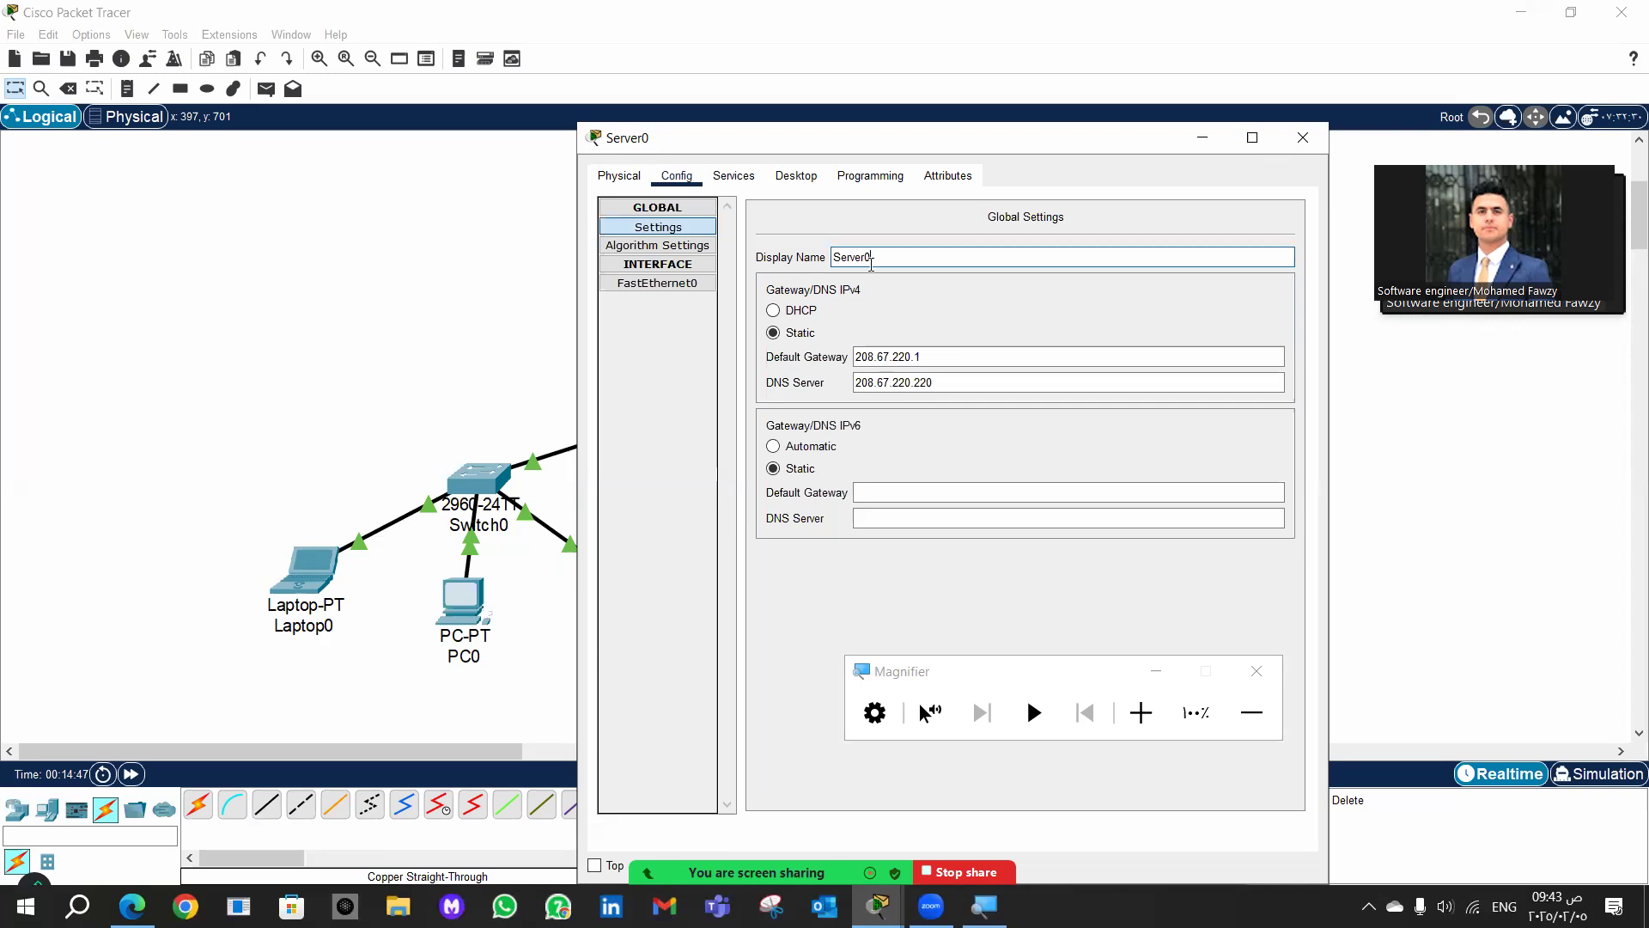
left_click_drag(876, 263, 831, 268)
type("Cisco.com")
left_click(816, 584)
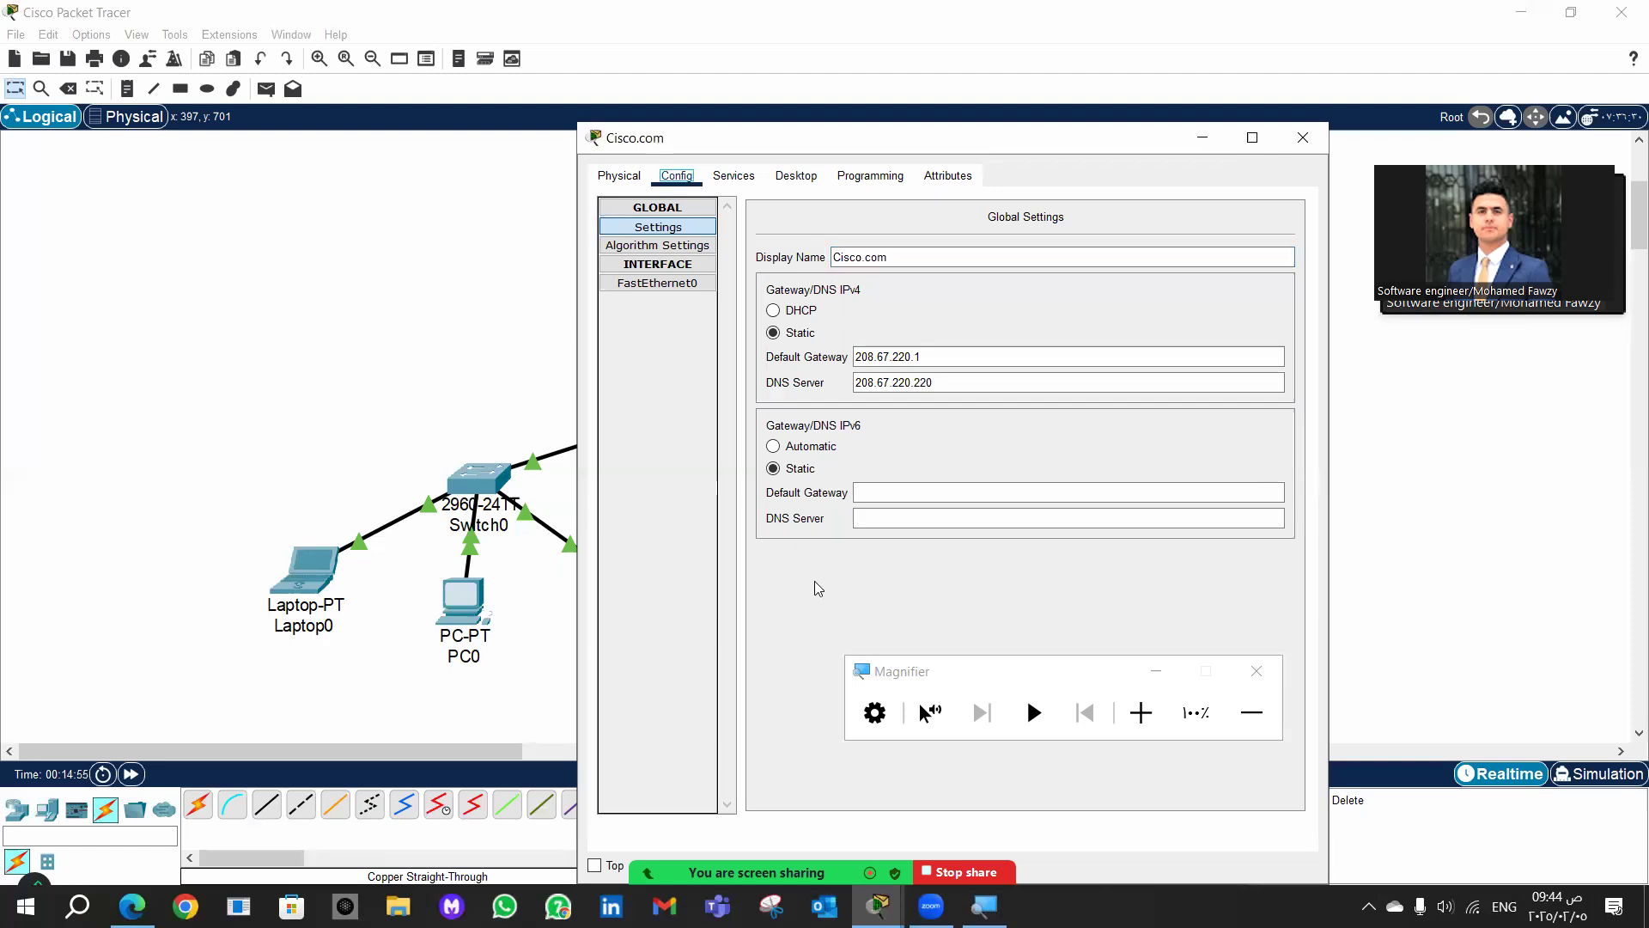
Step: Switch to the lab PDF in Edge and read the page 10 instructions on enabling DHCP on the LAN devices
left_click(131, 905)
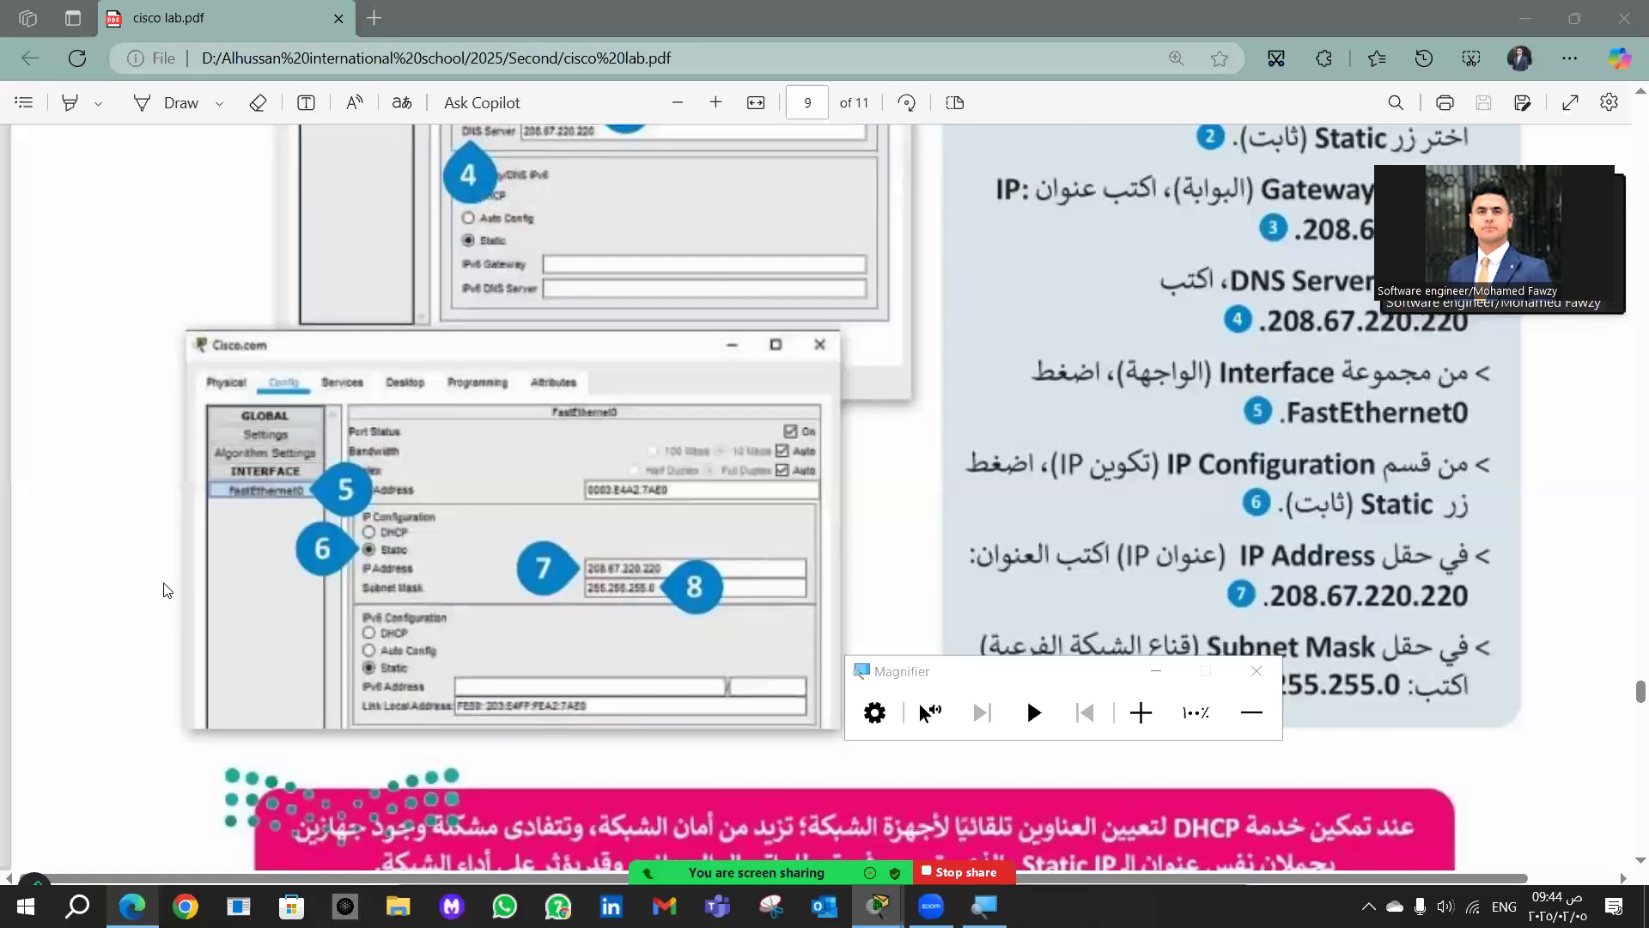
scroll(166, 590, "down", 7)
scroll(165, 590, "down", 8)
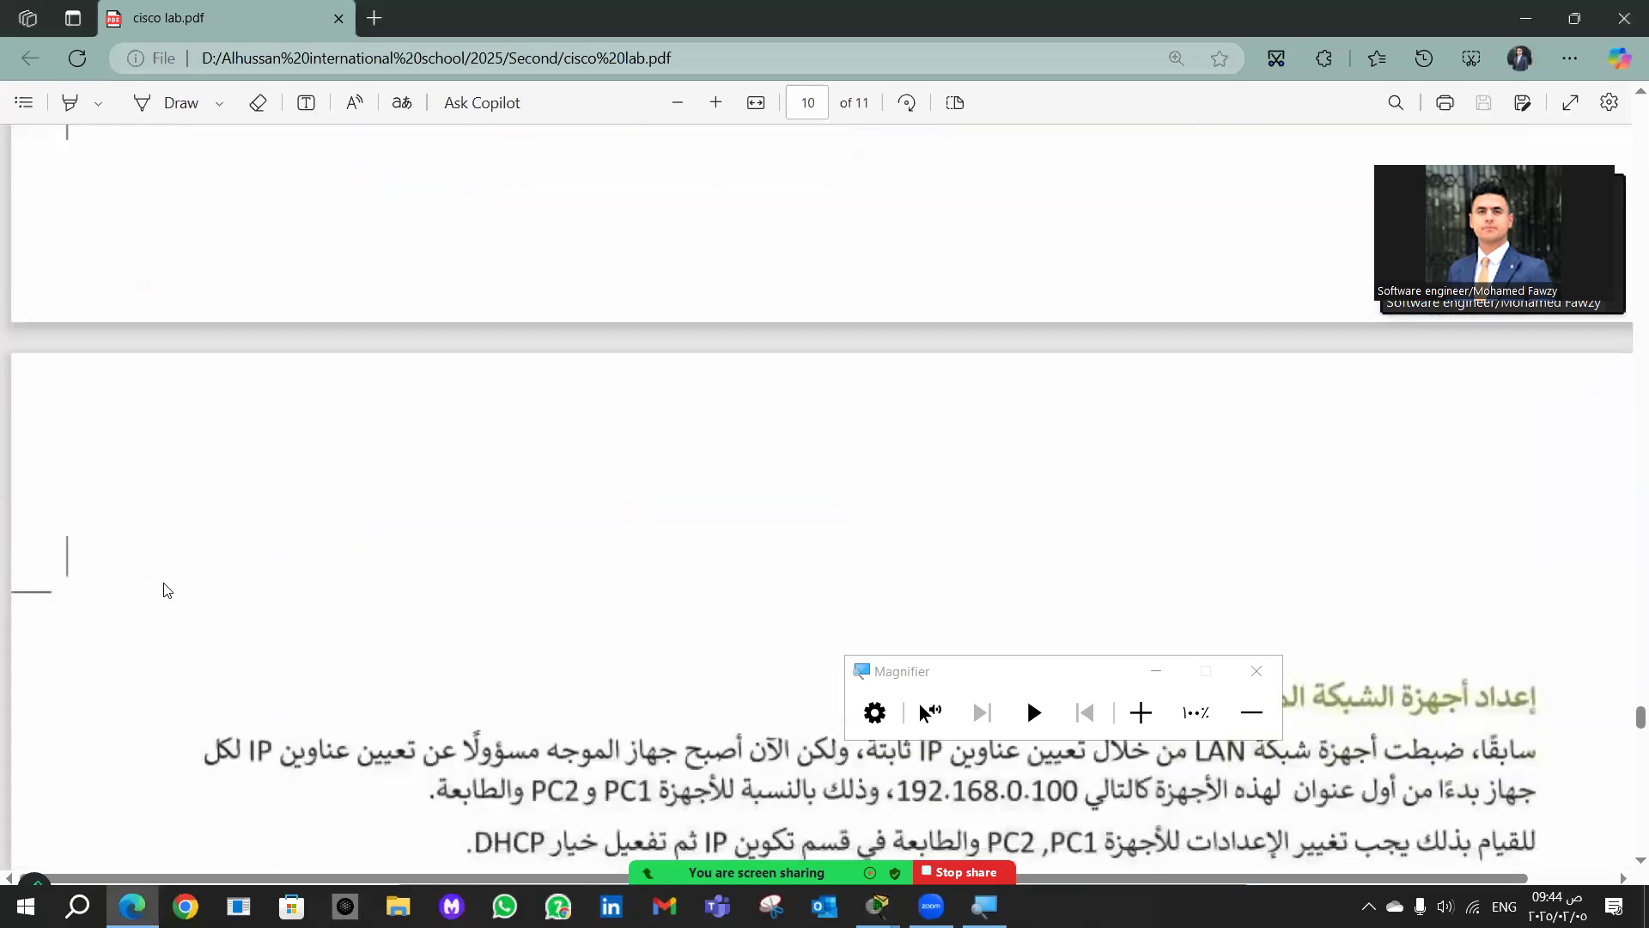
scroll(166, 590, "down", 4)
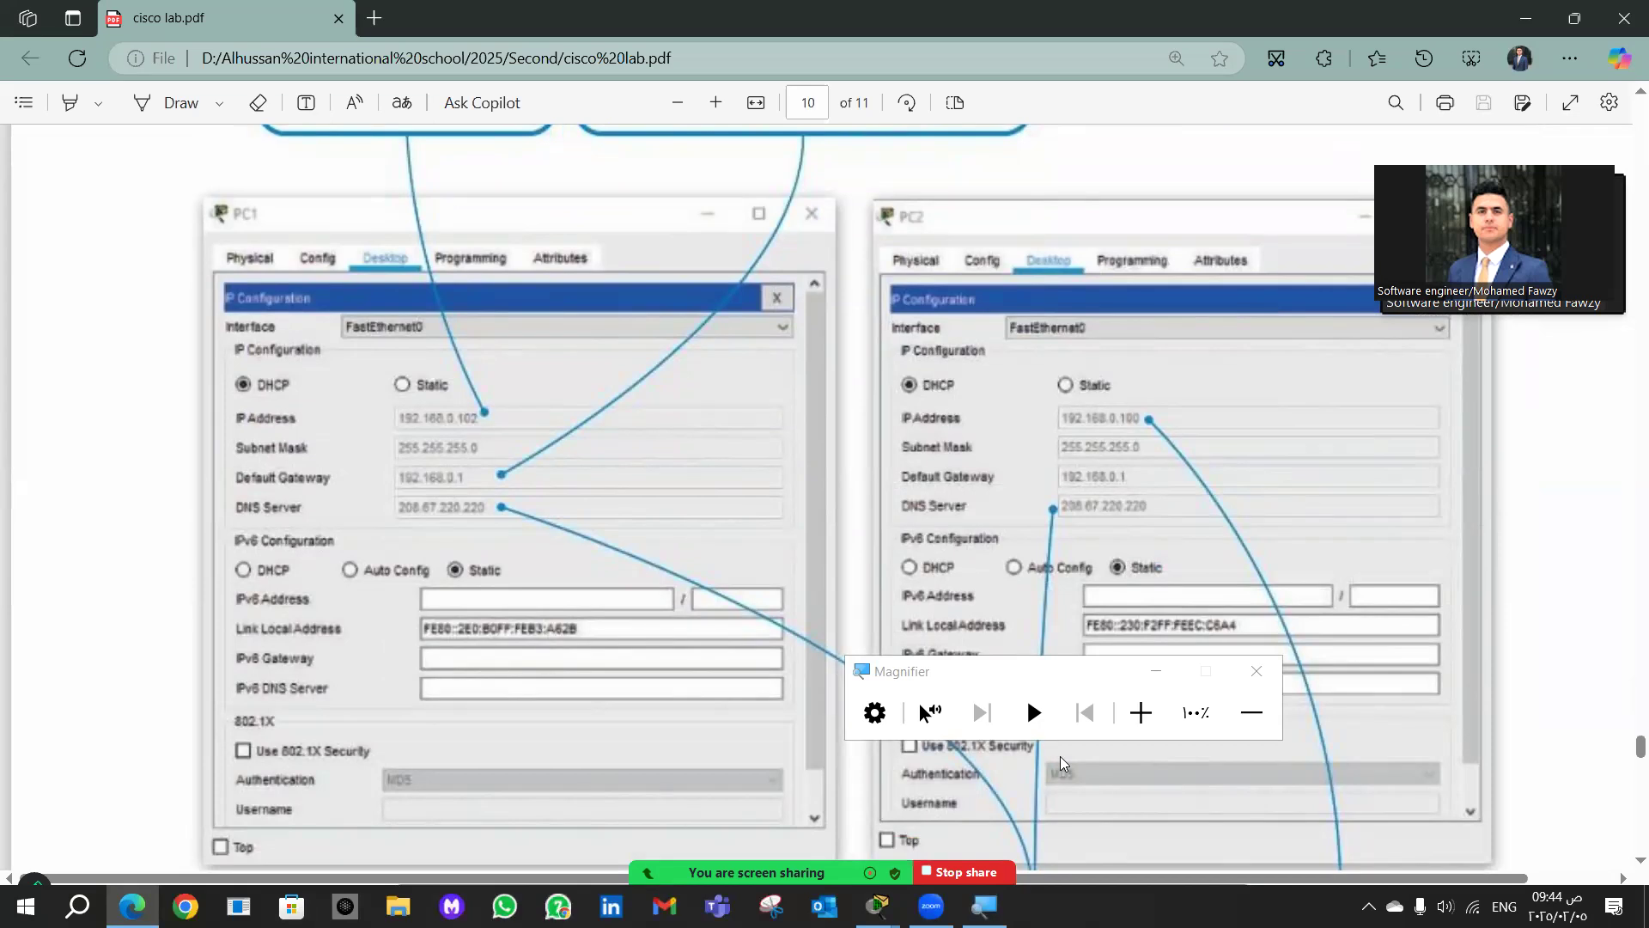
Step: Switch to Packet Tracer and set Laptop1's IP configuration to DHCP
key("alt+Tab")
left_click(634, 608)
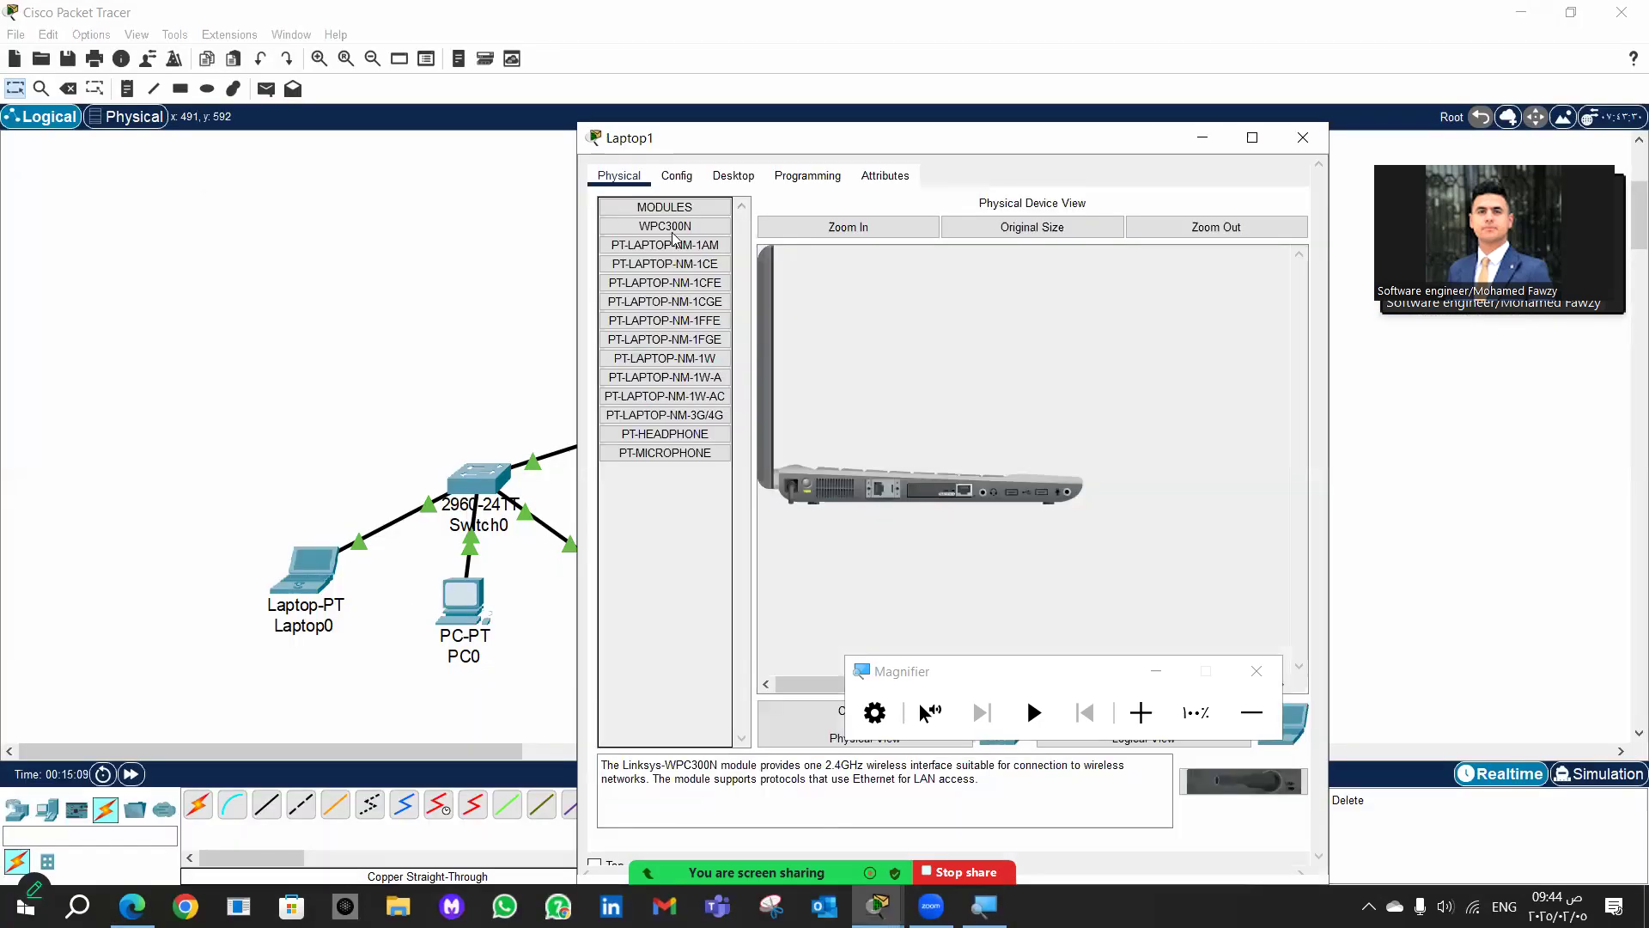
left_click(733, 175)
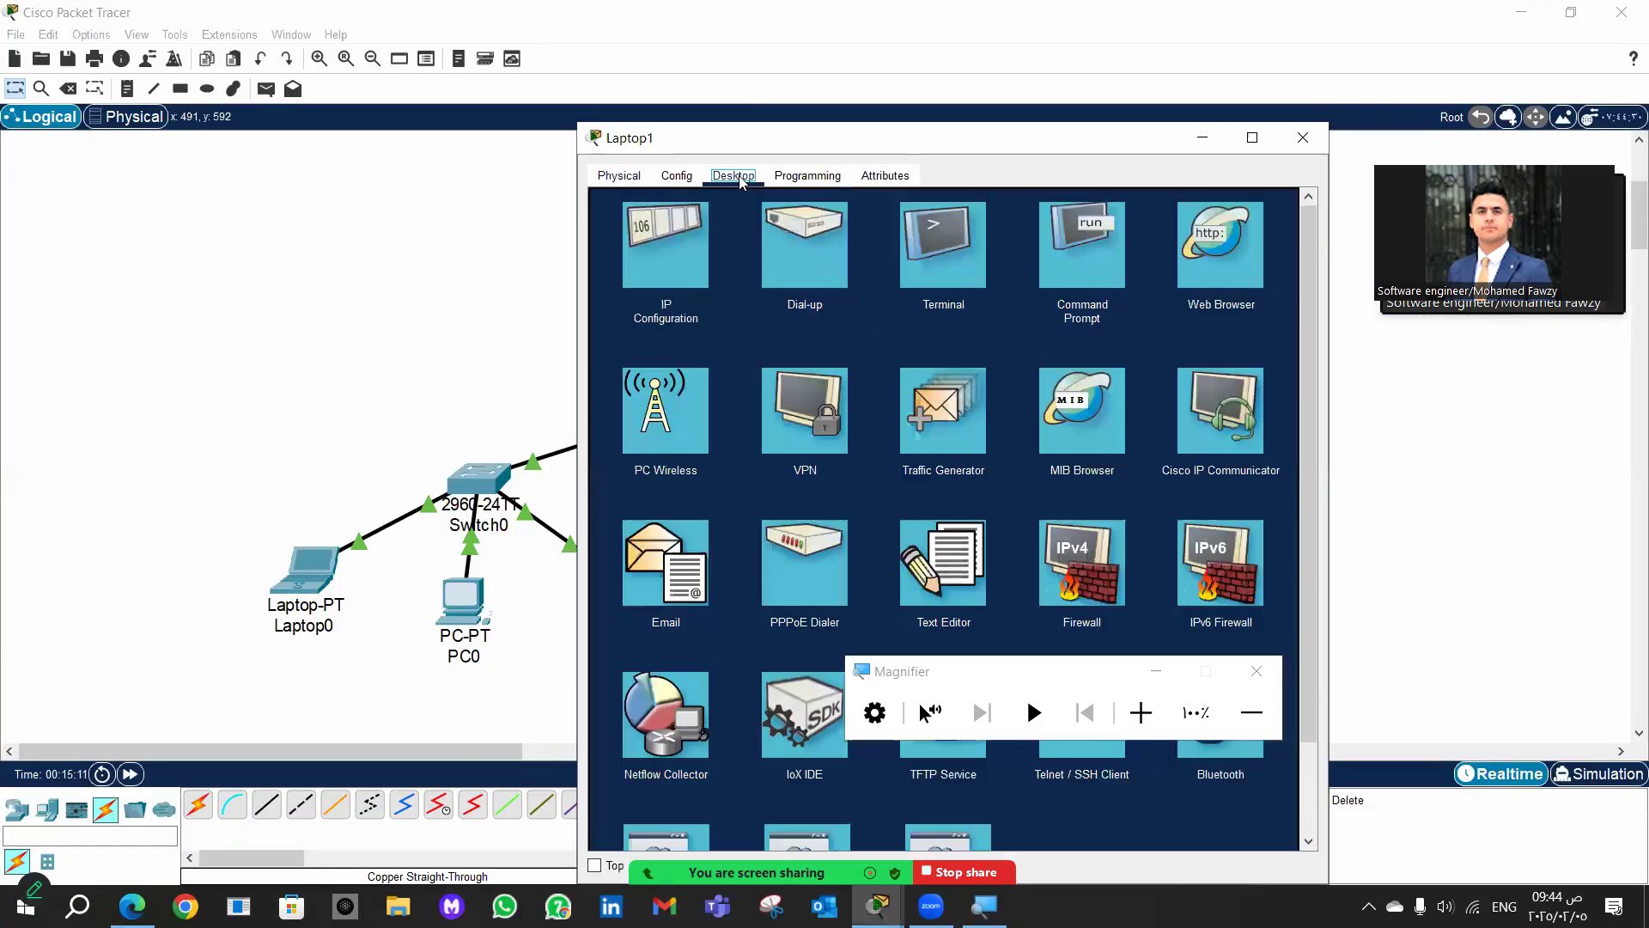
left_click(658, 249)
left_click(639, 282)
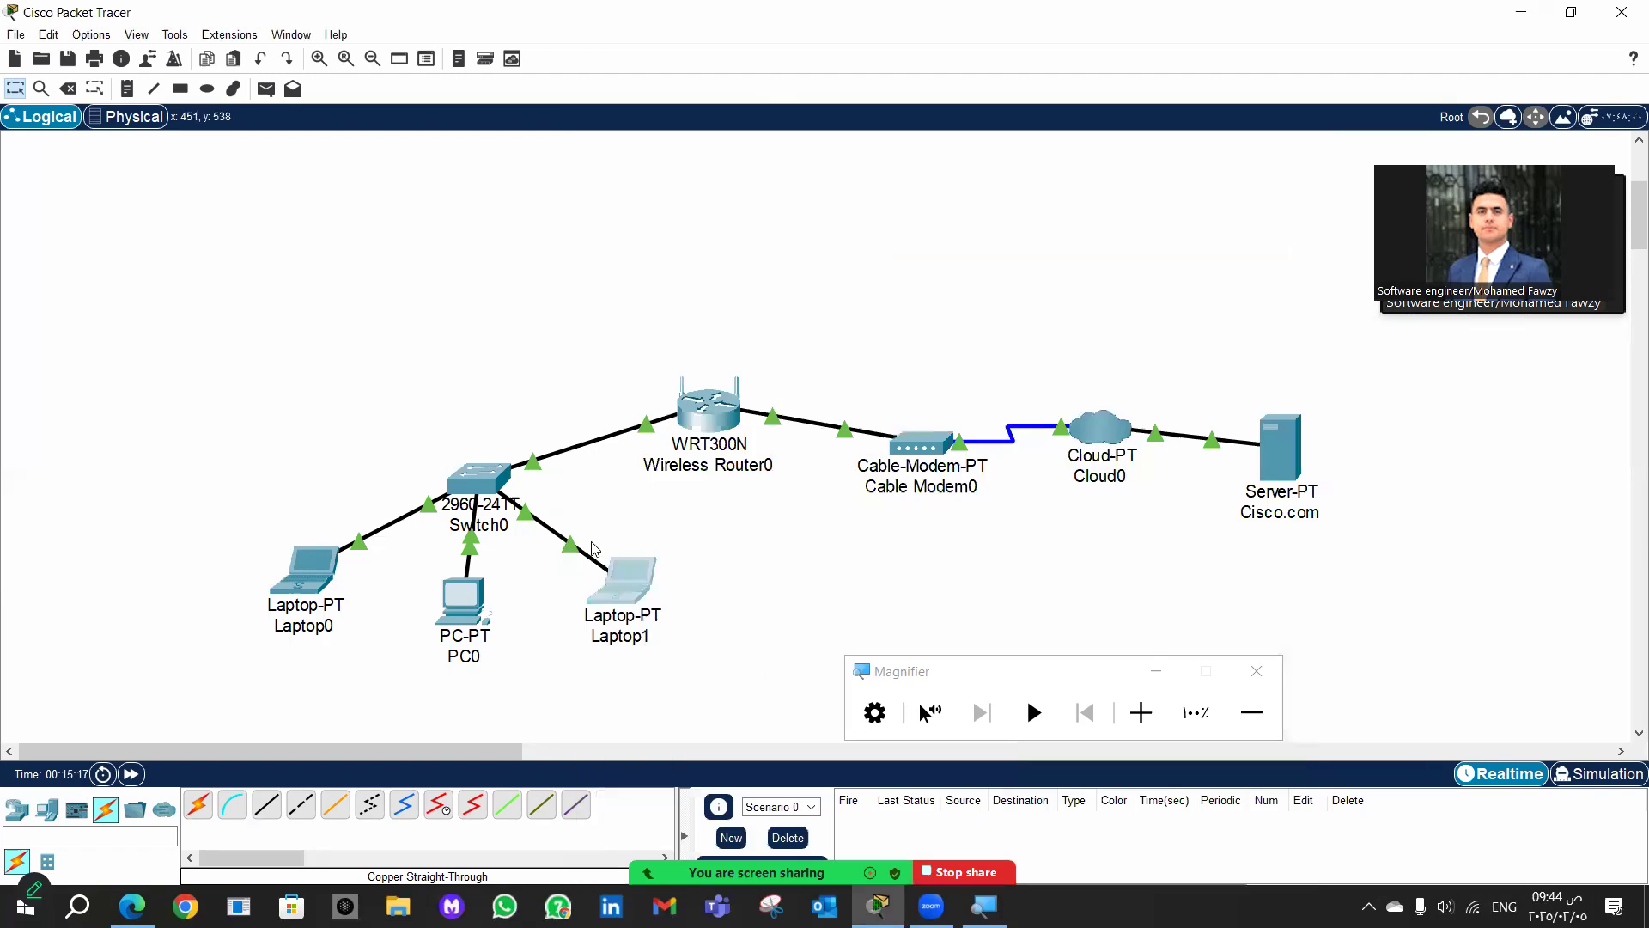
Step: Set PC0's IP configuration to DHCP and close its device window
left_click(471, 609)
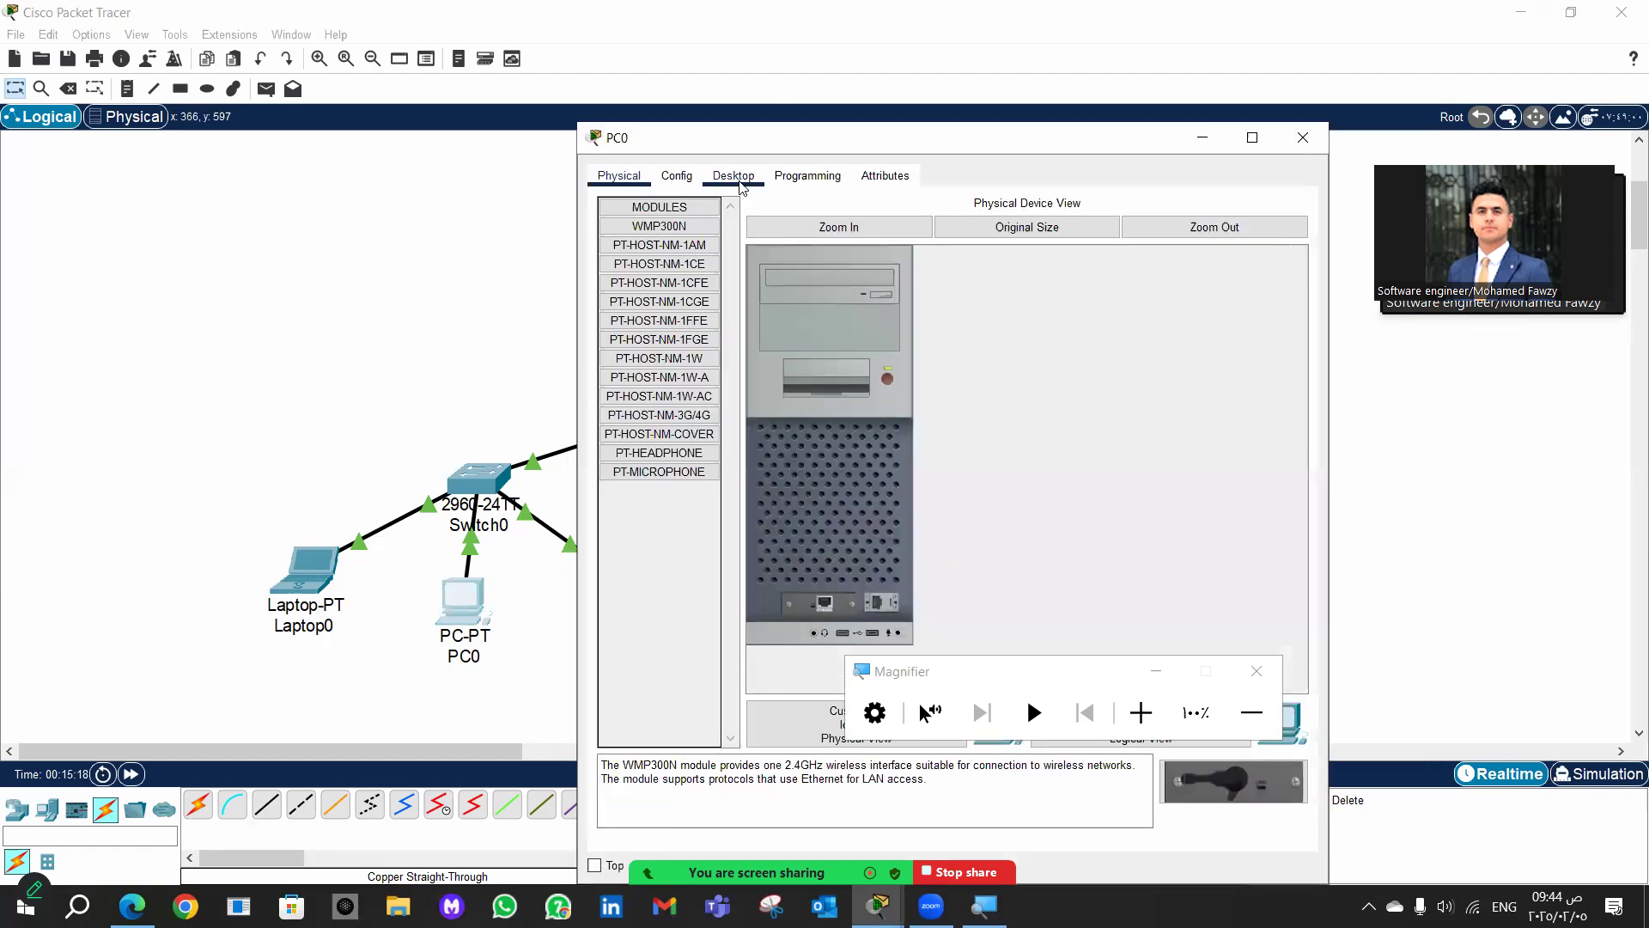
left_click(741, 180)
left_click(681, 268)
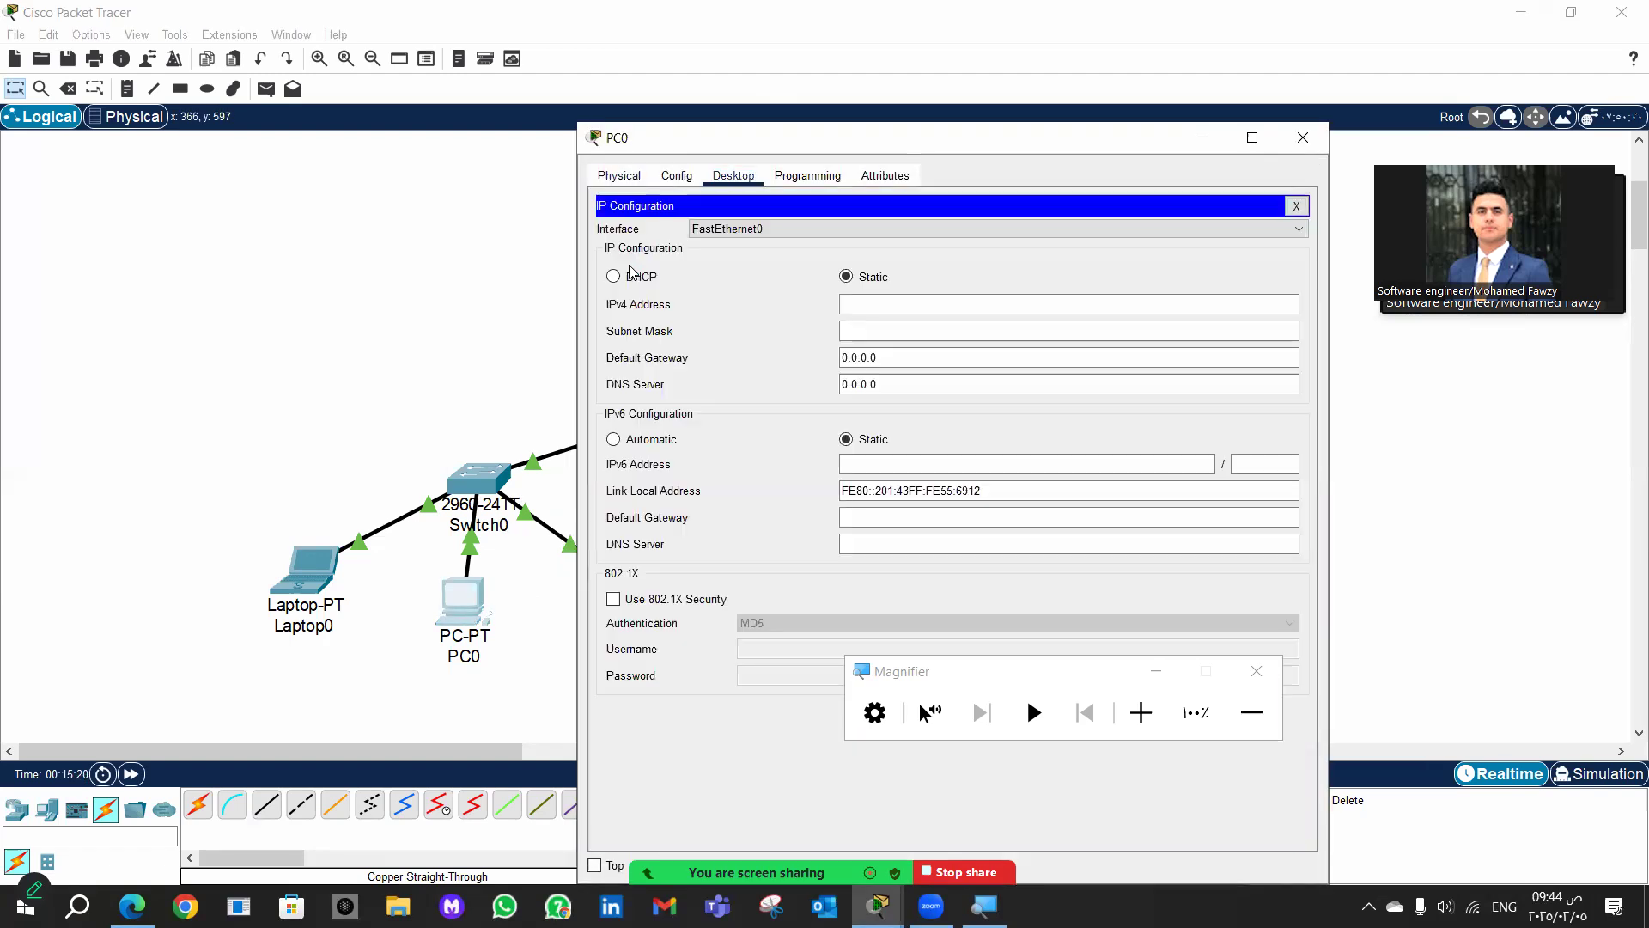
left_click(613, 276)
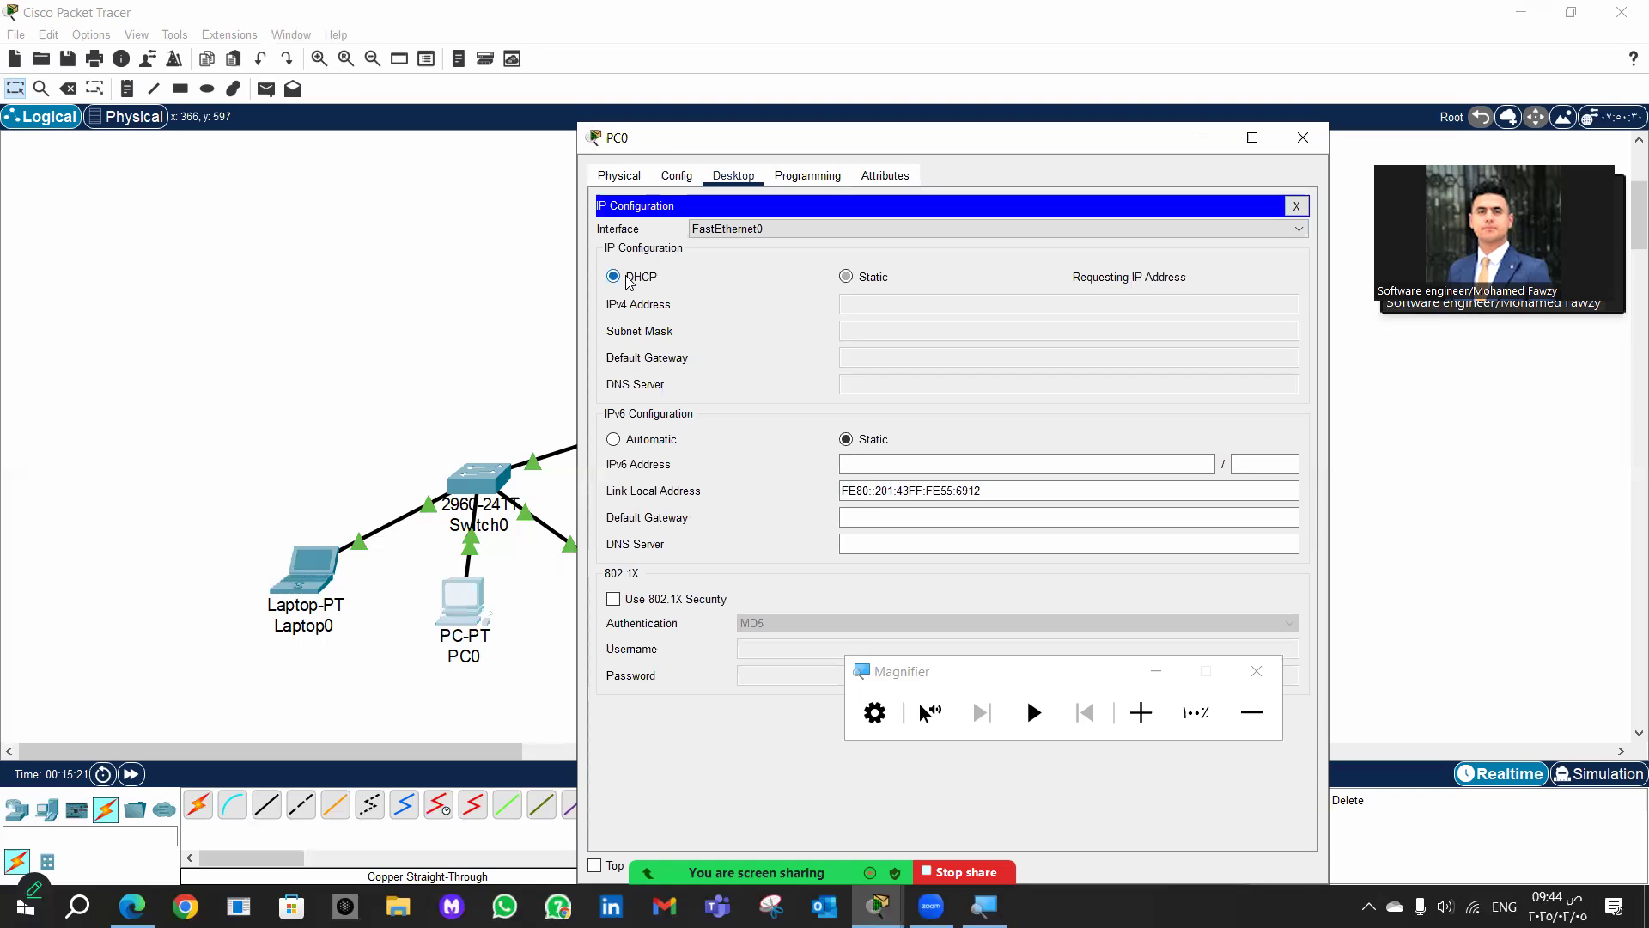
left_click(1303, 138)
Step: Set Laptop0's IP configuration to DHCP and close its device window
left_click(318, 557)
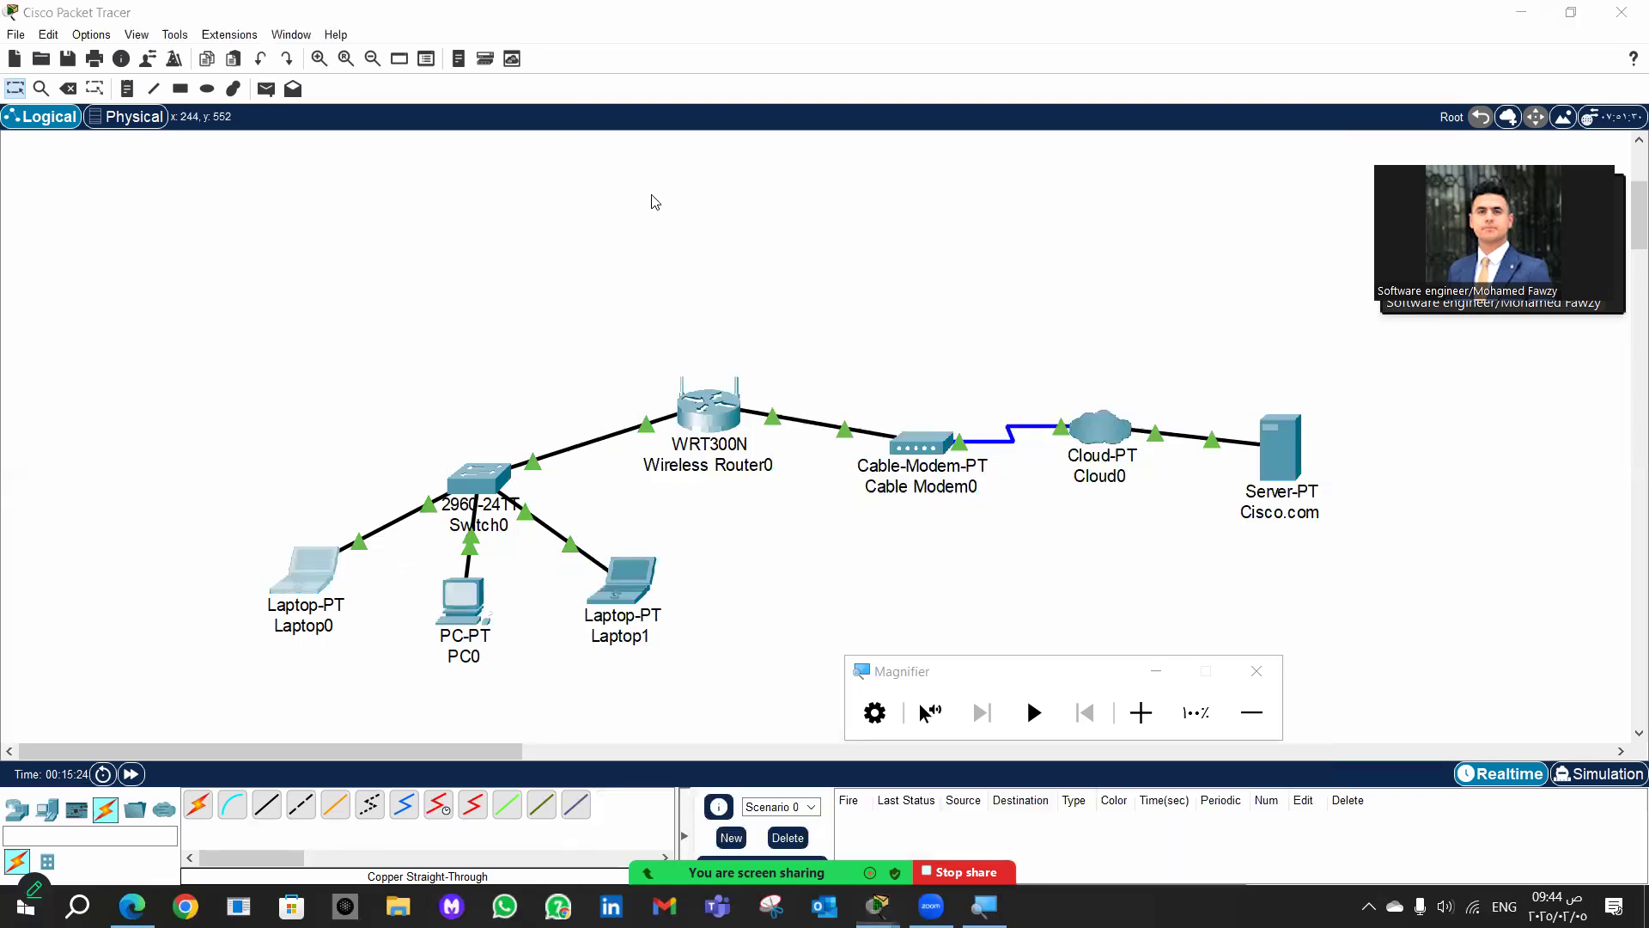
left_click(733, 229)
left_click(651, 312)
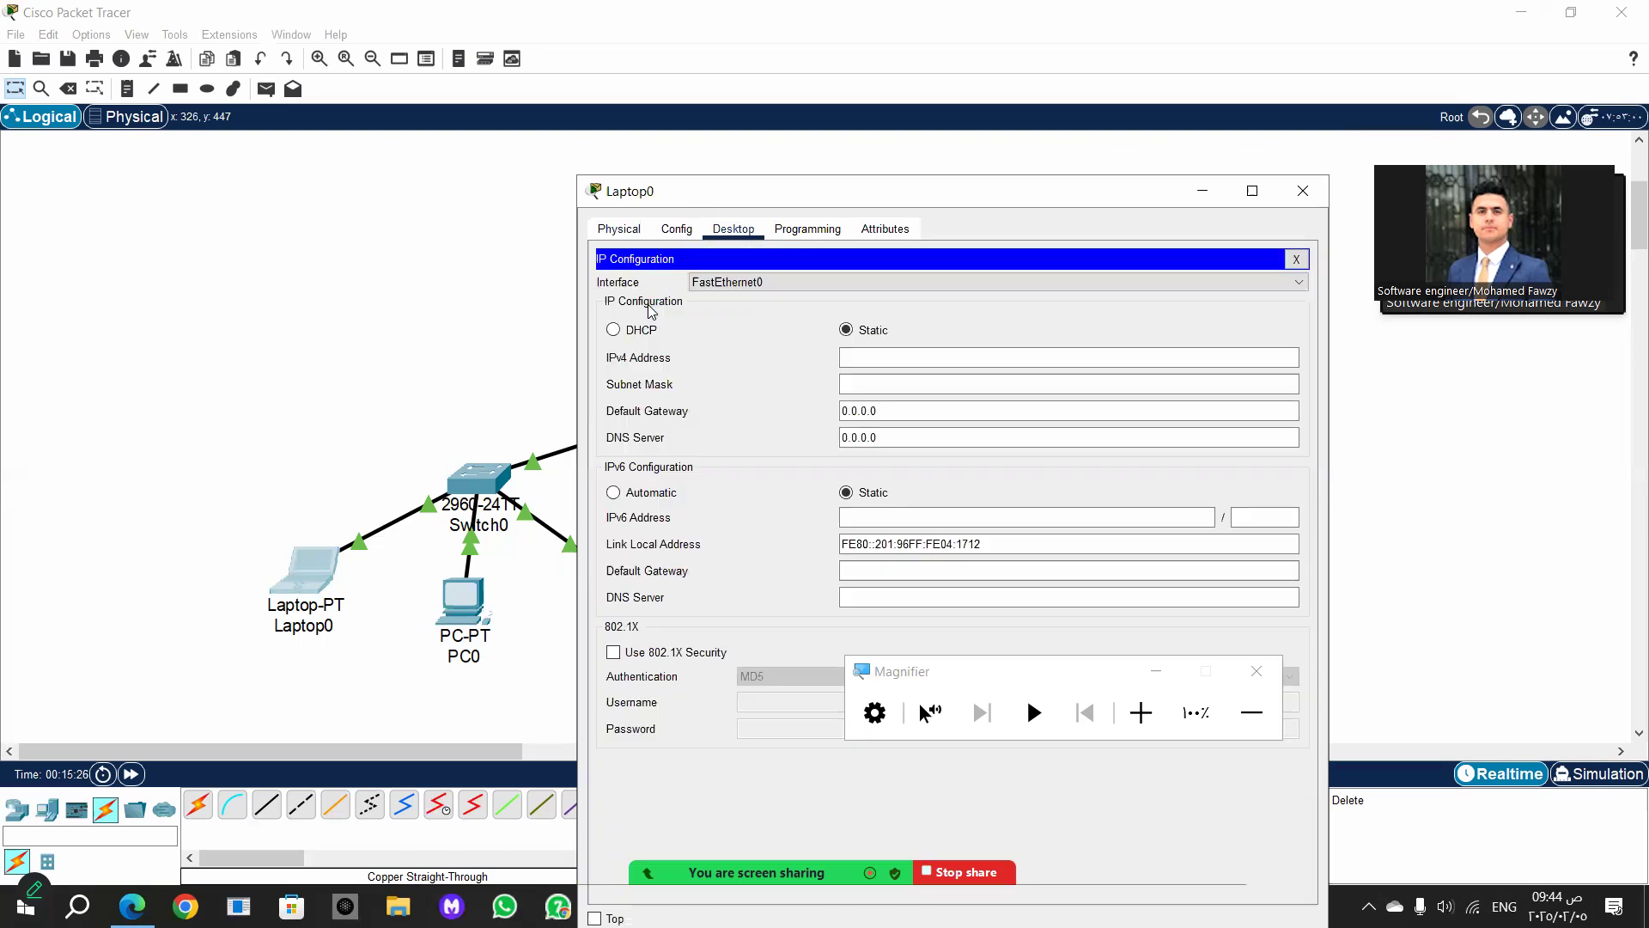
left_click(642, 329)
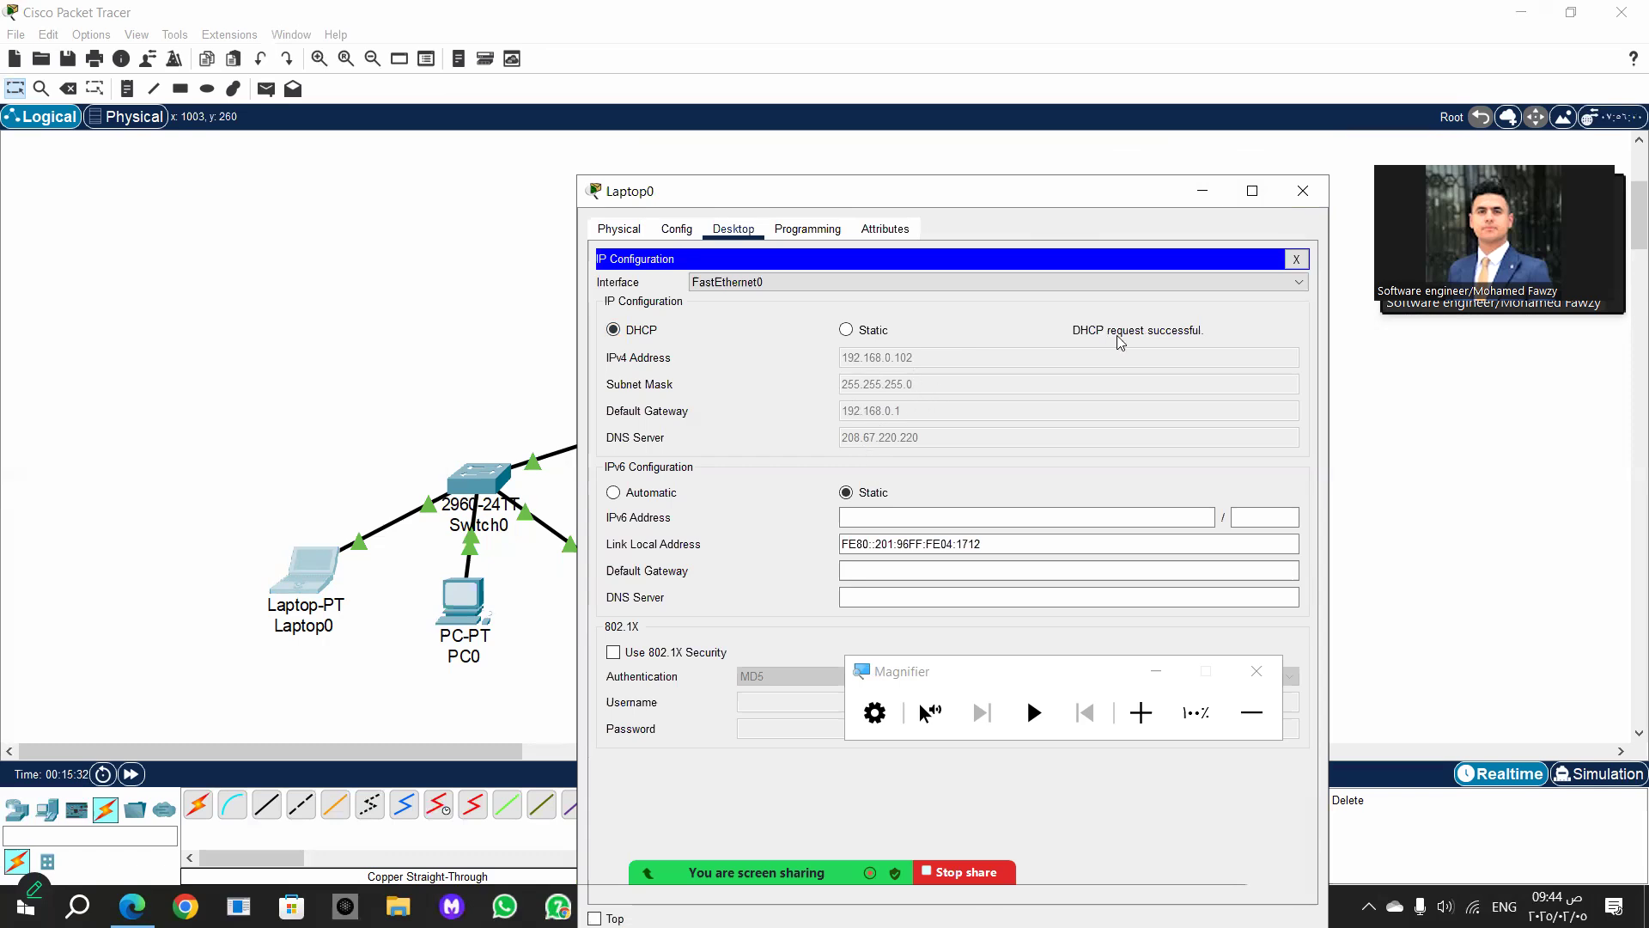
left_click(1302, 192)
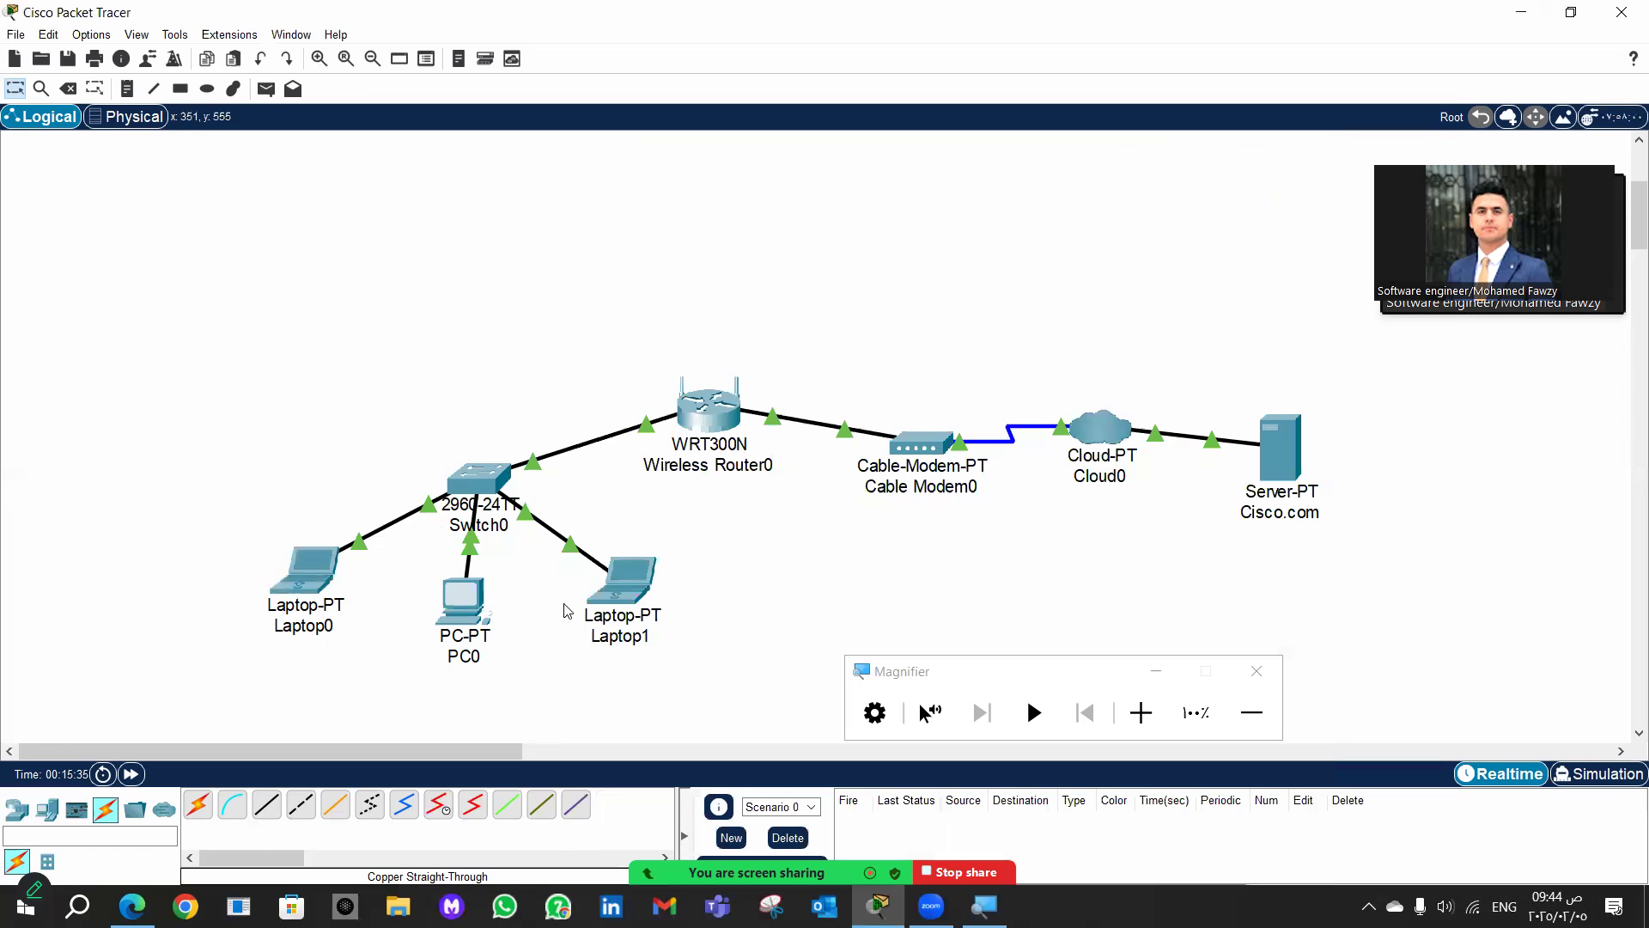
left_click(622, 579)
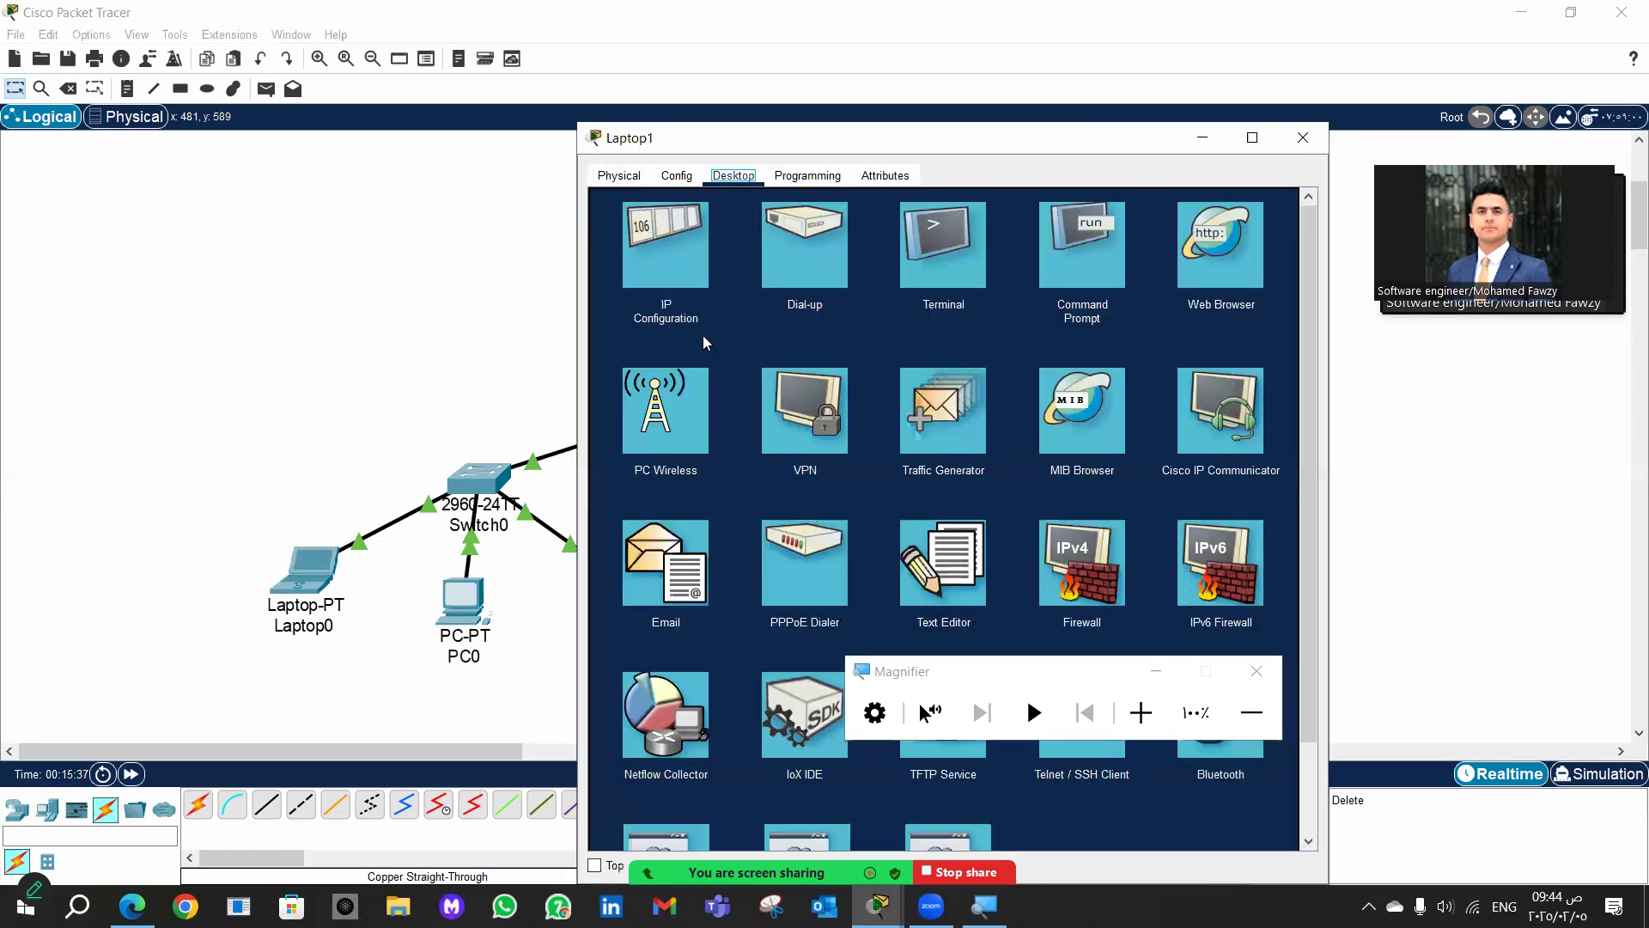
left_click(1209, 270)
left_click(1209, 270)
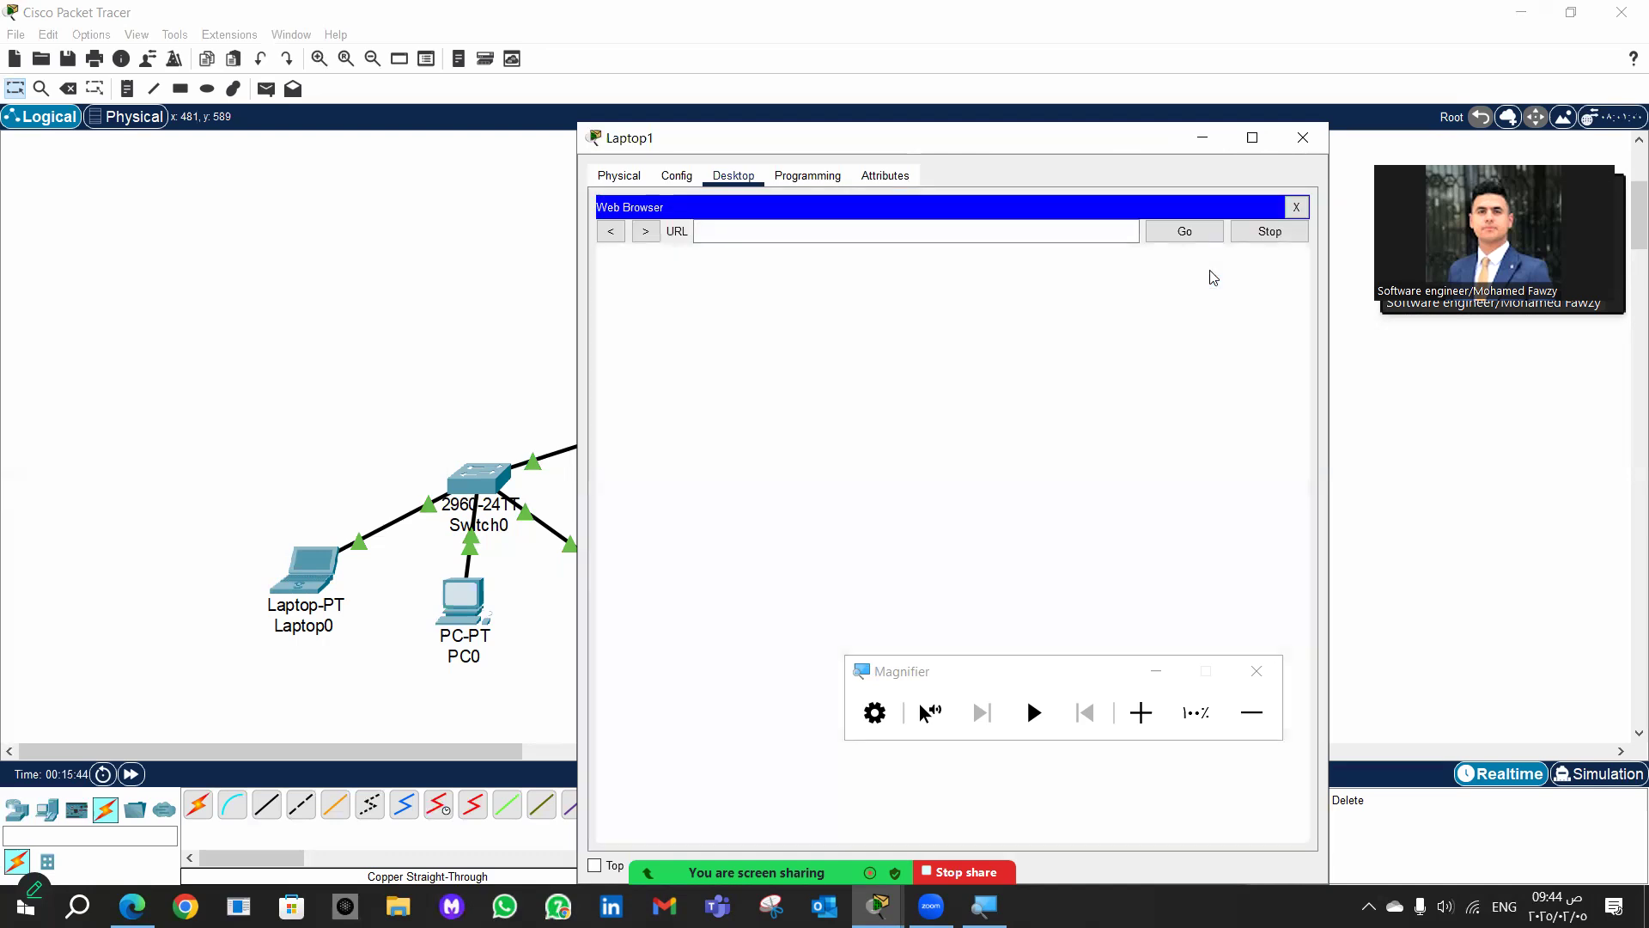
left_click(1039, 233)
type("http")
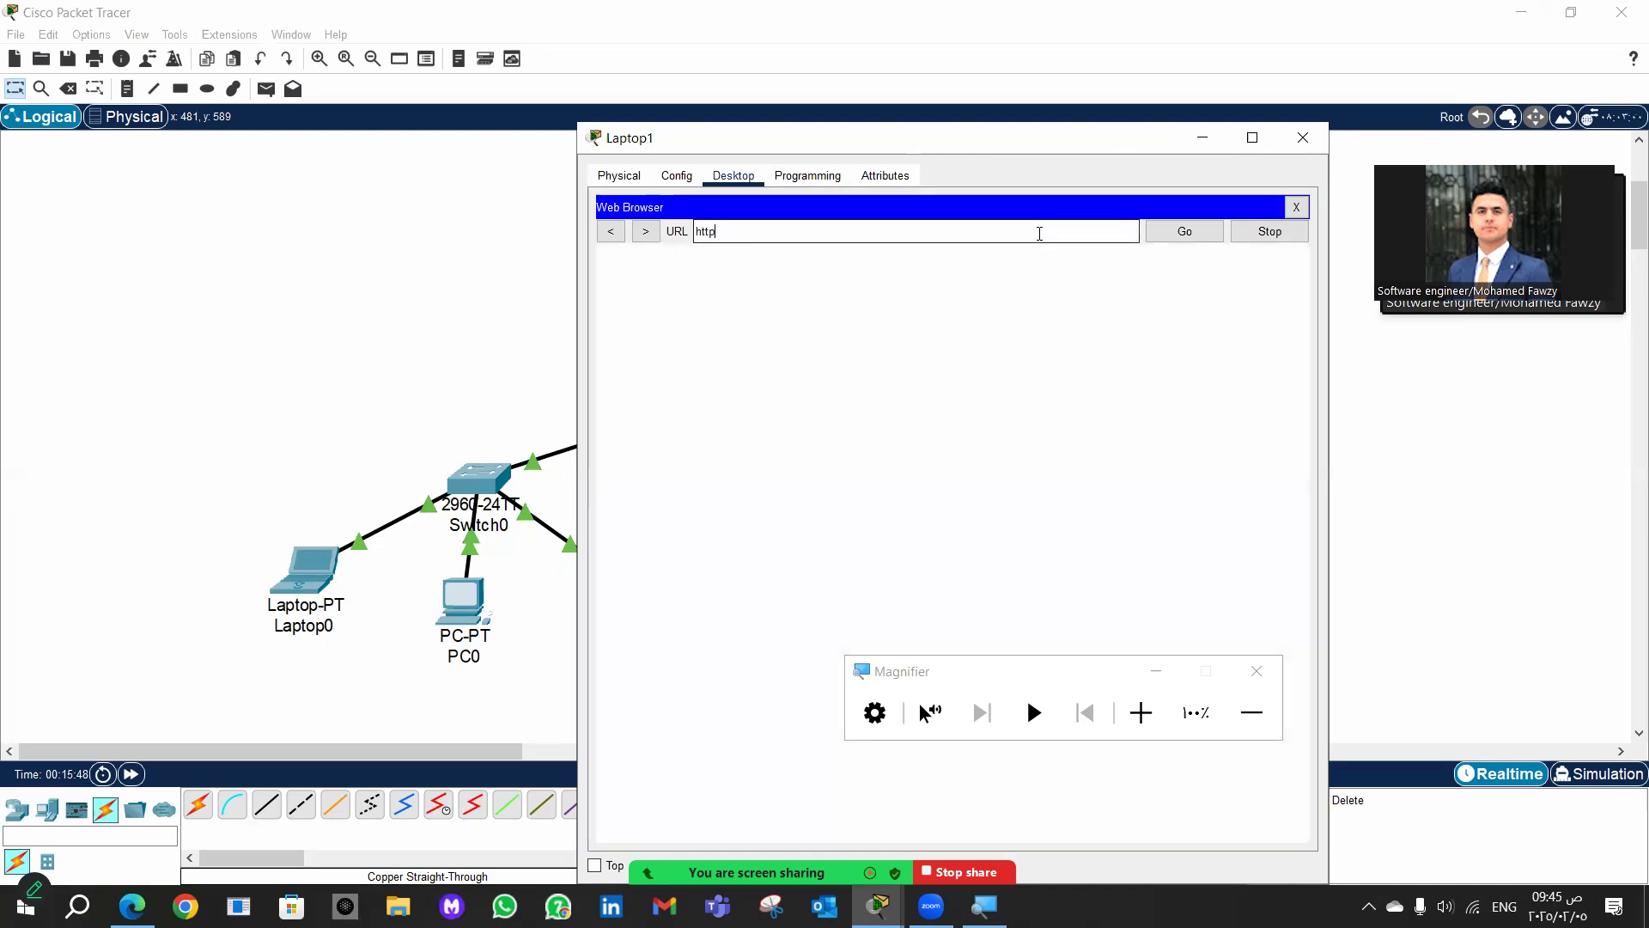
type("://cisco.com")
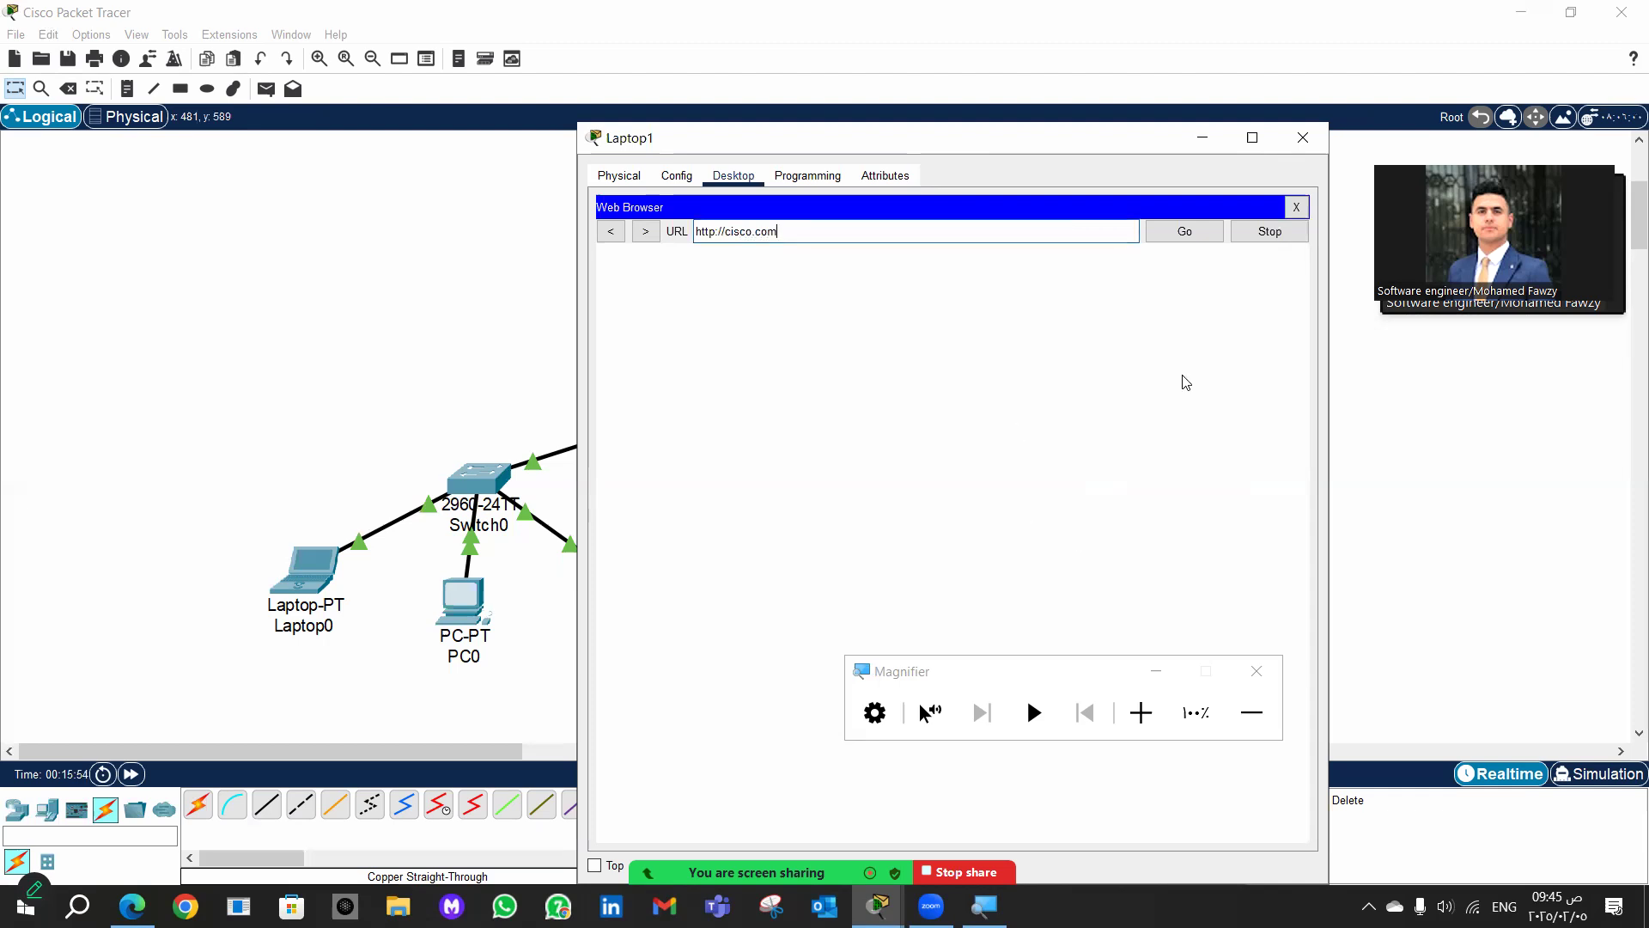
left_click(1198, 234)
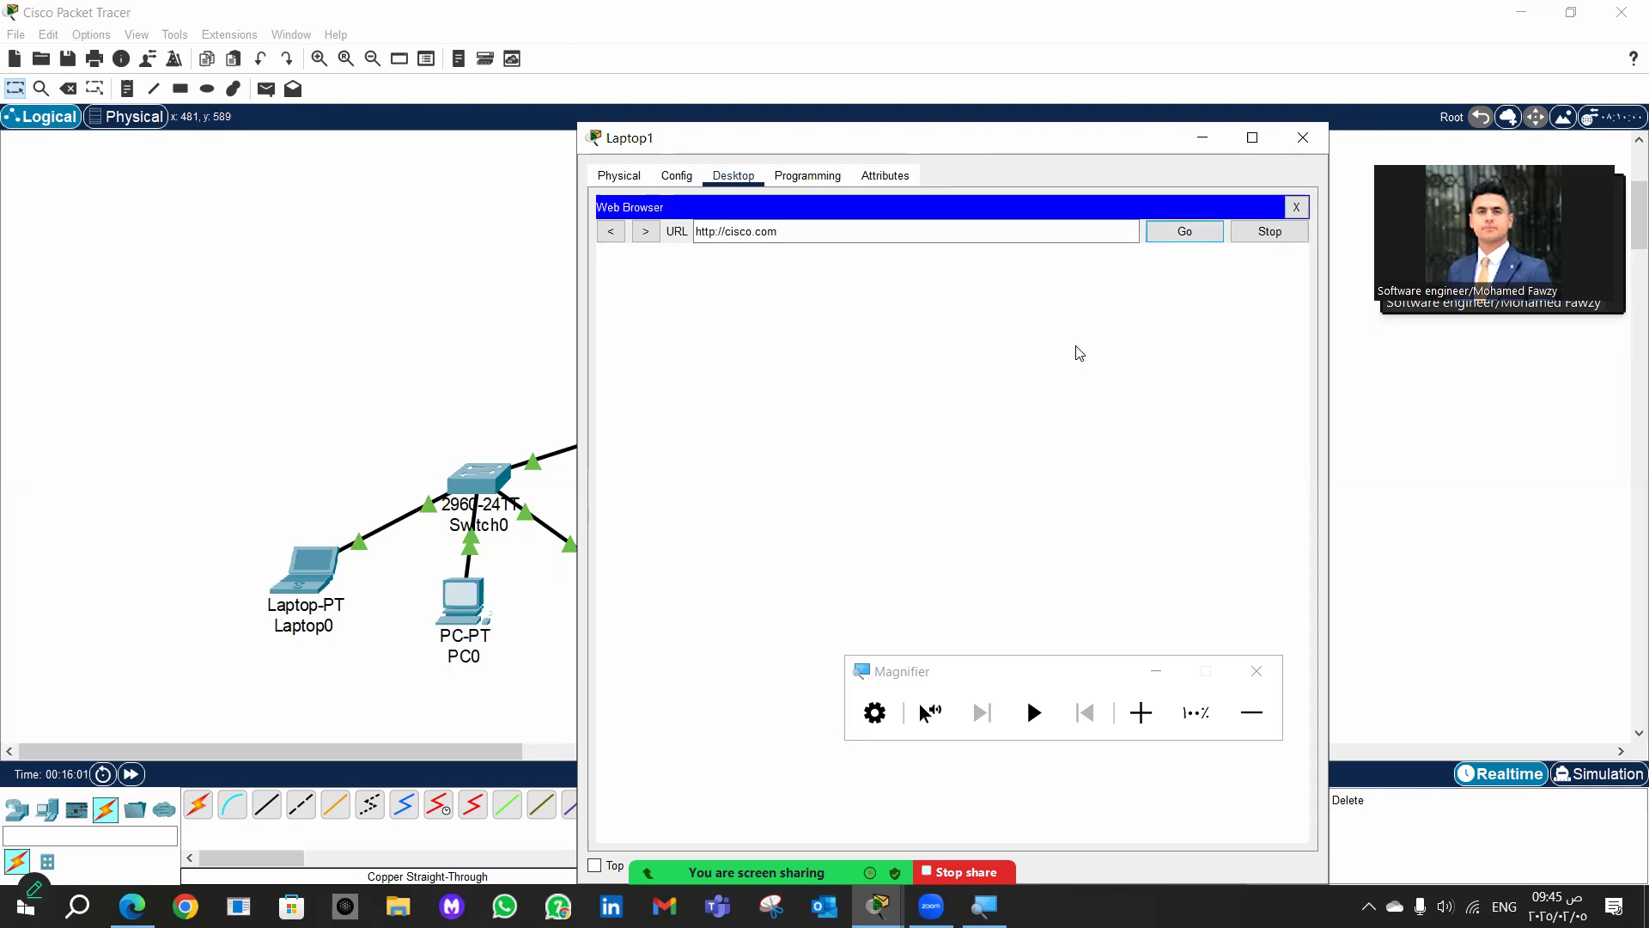
left_click(1257, 670)
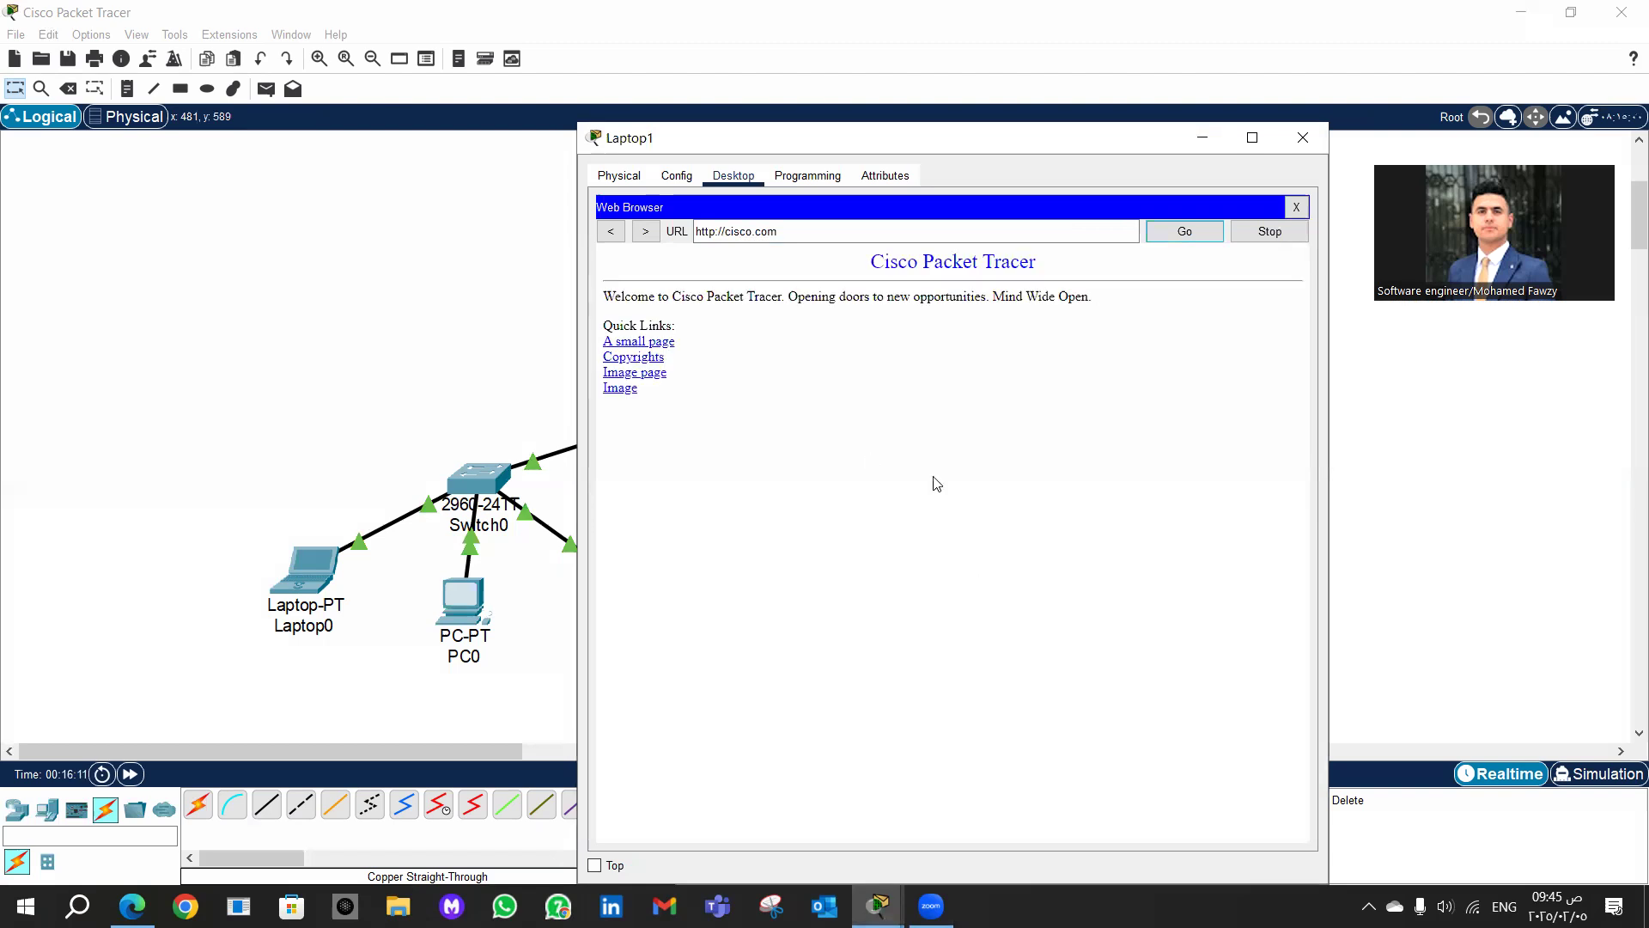
Step: View the site's Image page in Laptop1's web browser and return to the home page
left_click(631, 374)
left_click(610, 232)
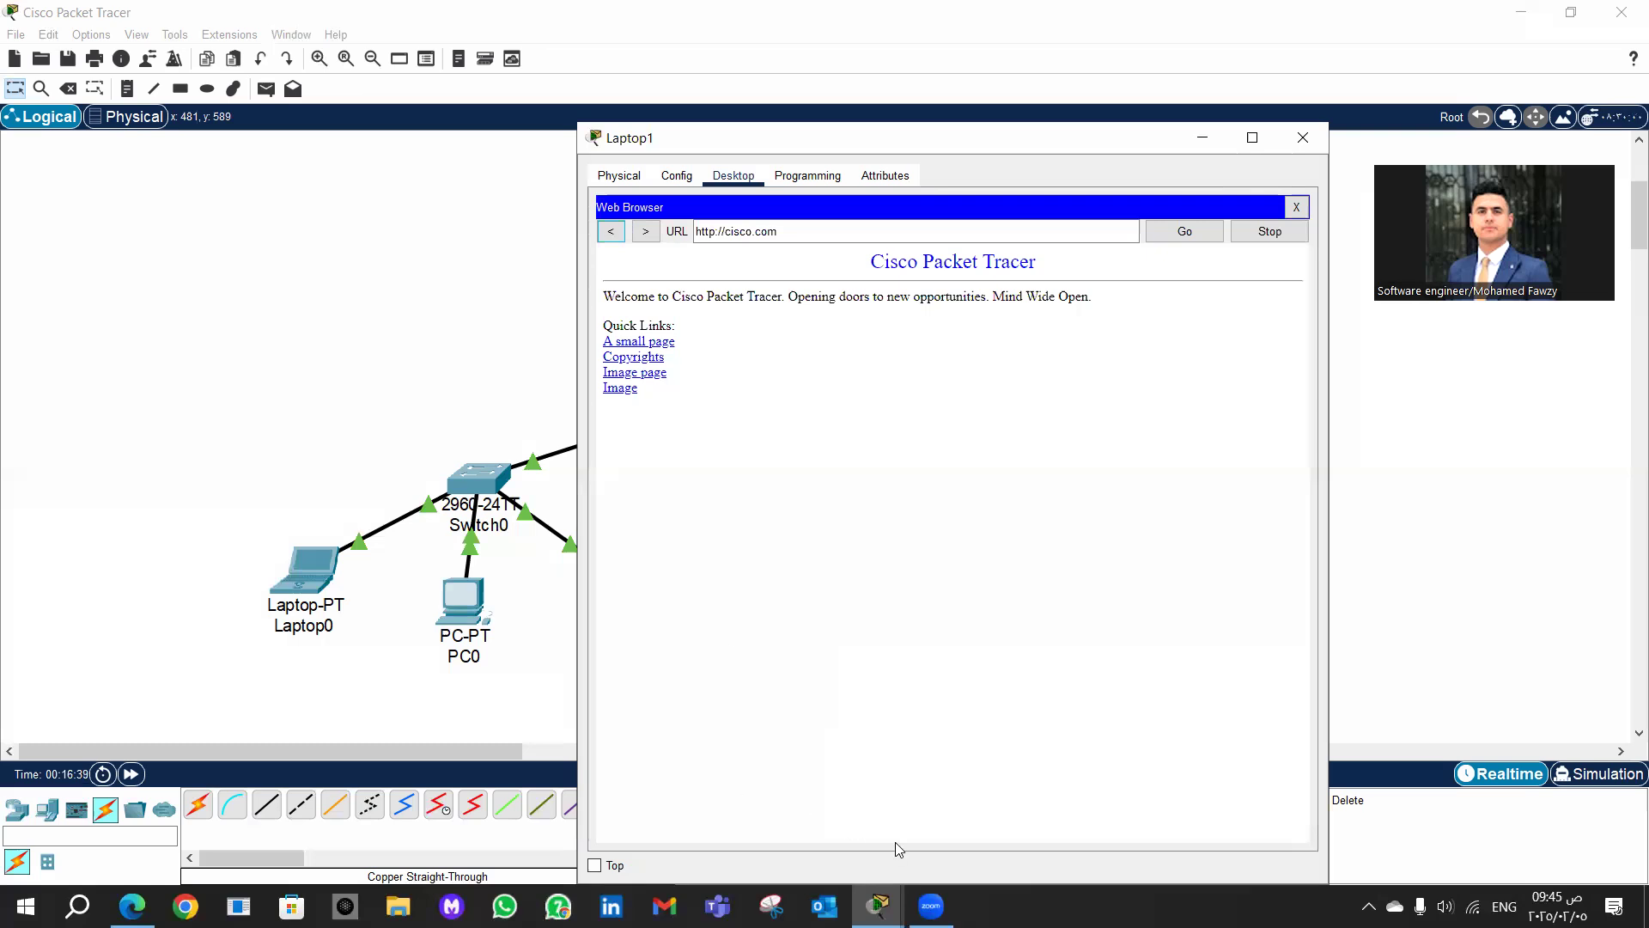
mouse_move(877, 903)
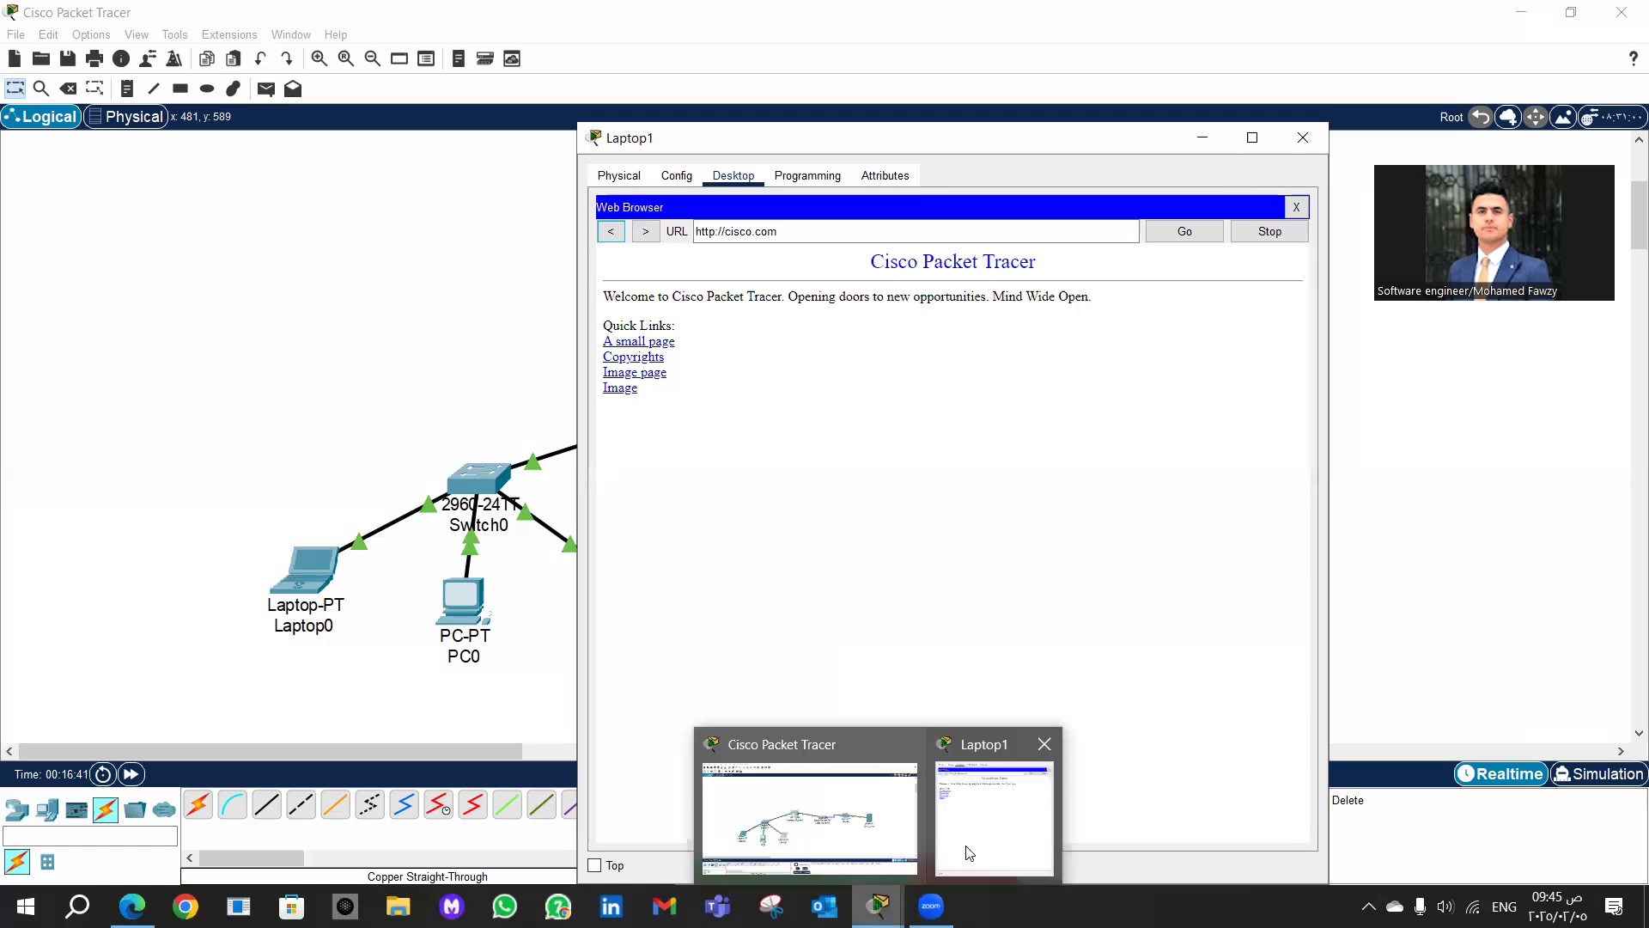